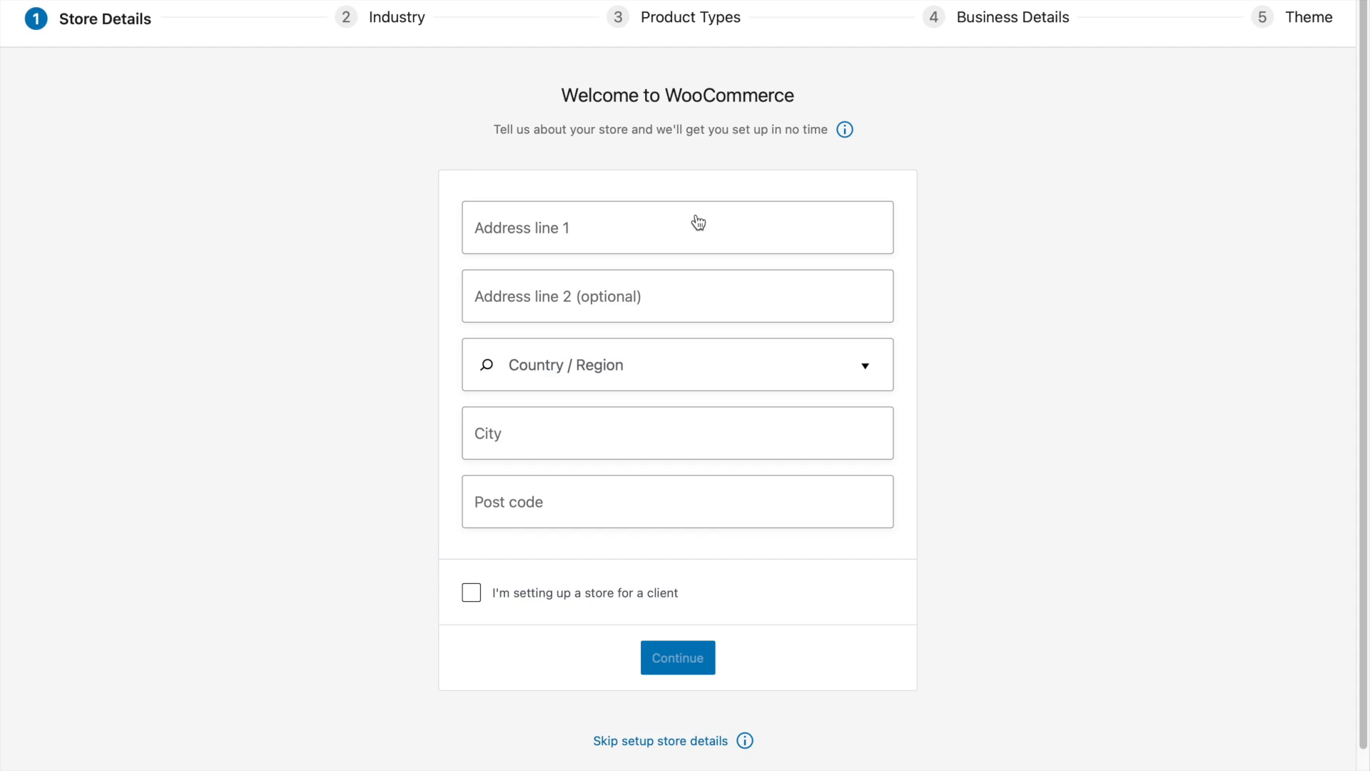
# - Skip the WooCommerce store details setup and open the page for adding a new plugin
pyautogui.click(710, 751)
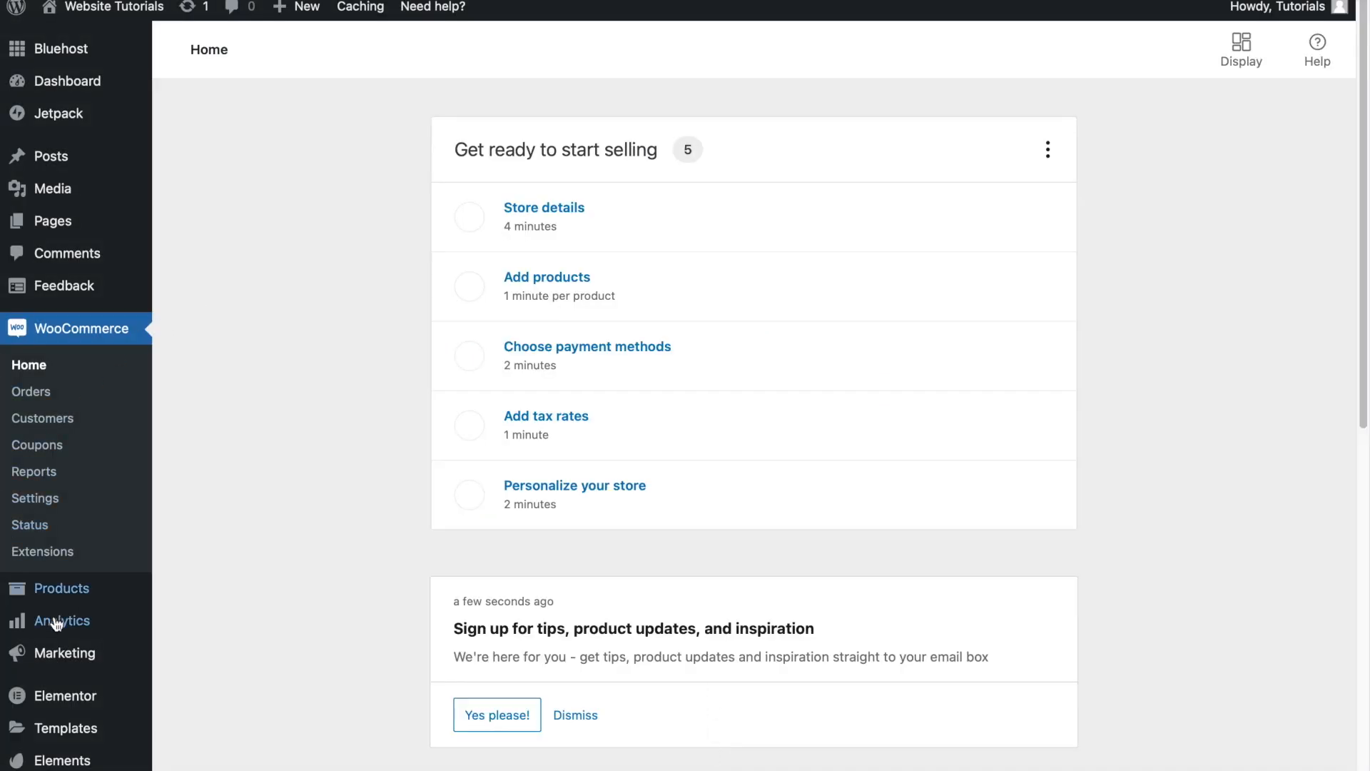
pyautogui.moveTo(69, 696)
pyautogui.scroll(-3, 69, 696)
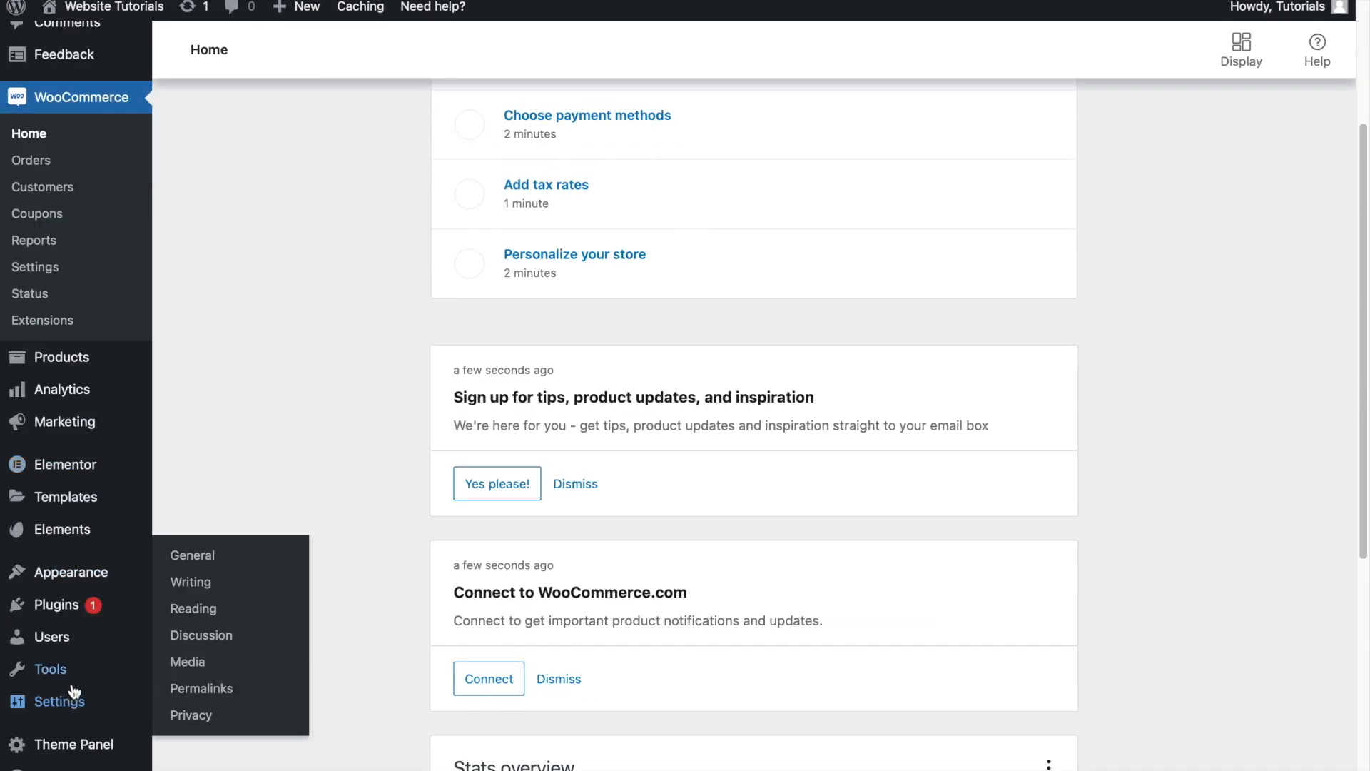
pyautogui.moveTo(70, 610)
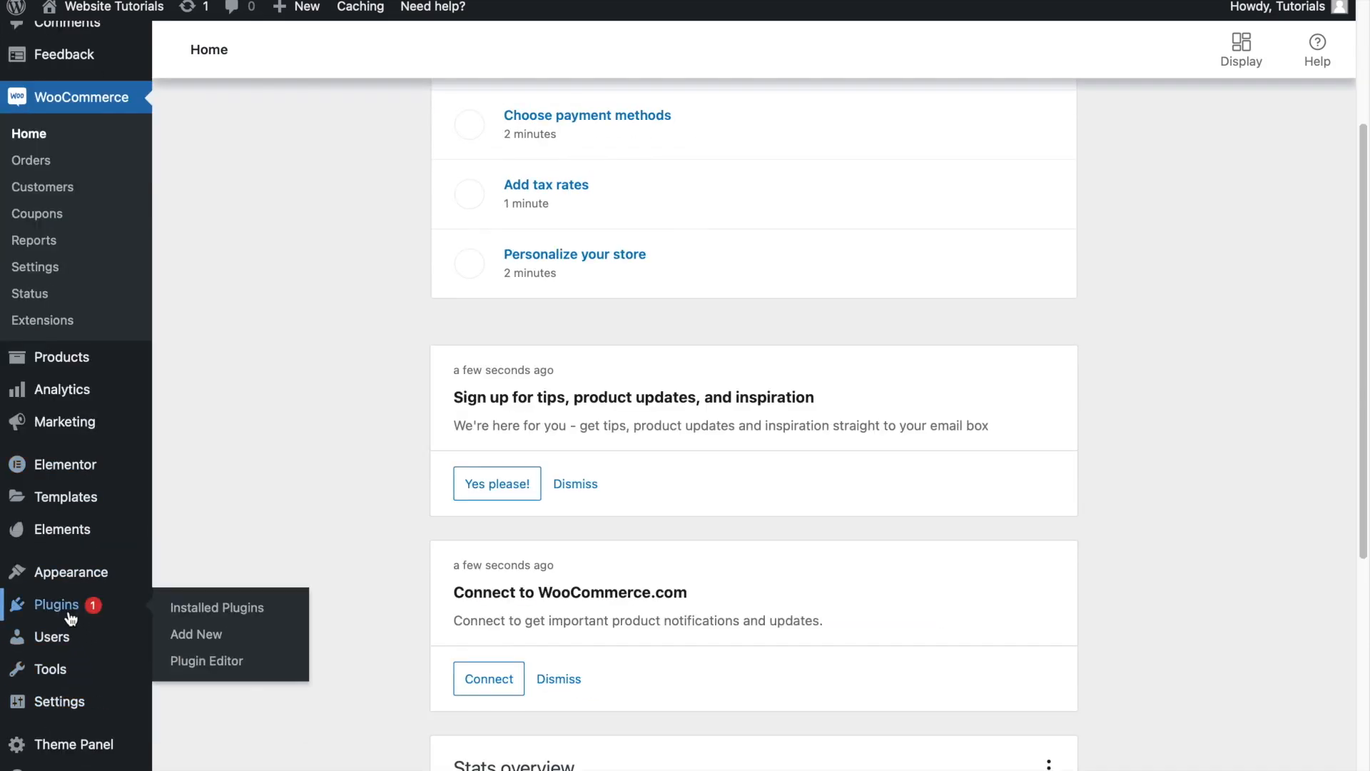
pyautogui.click(70, 612)
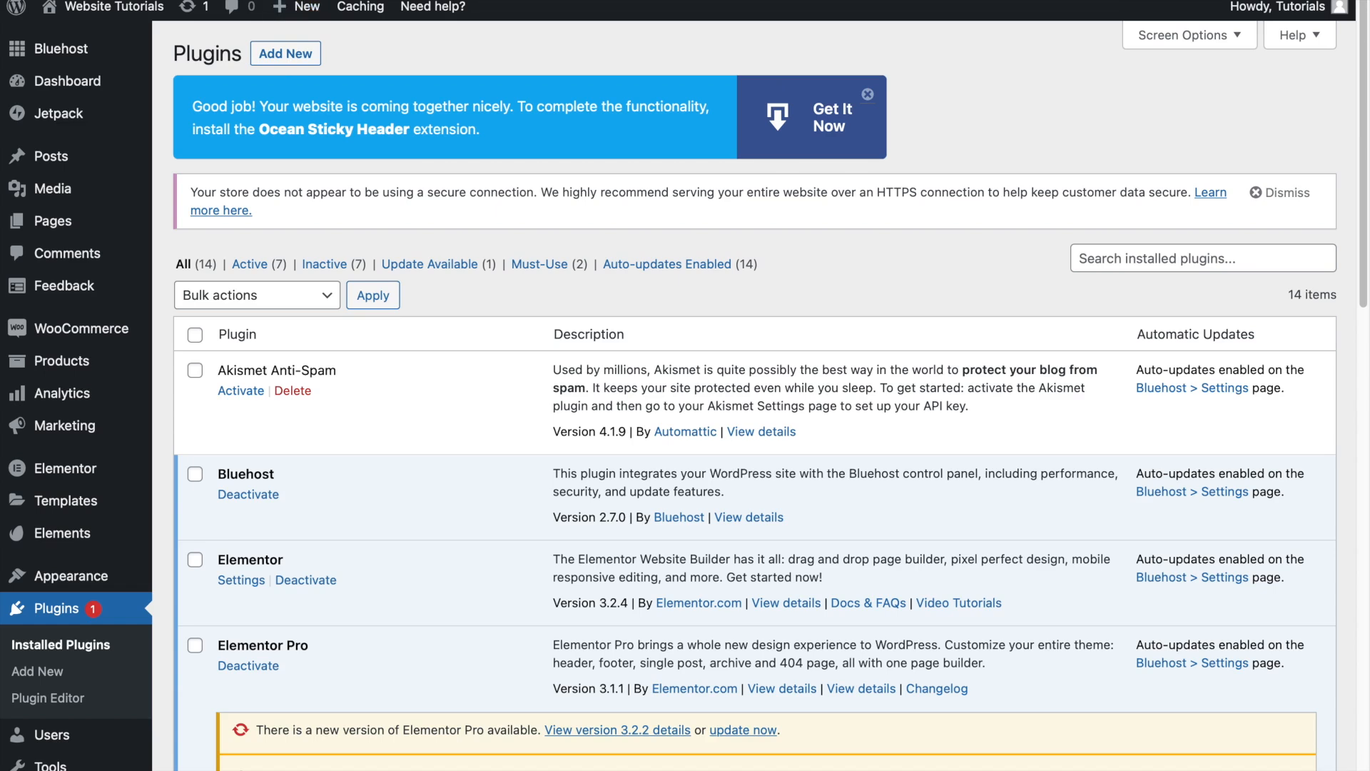
pyautogui.click(303, 62)
# - Search the plugin directory for "cartflows", and install and activate Funnel Builder by CartFlows
pyautogui.click(1239, 108)
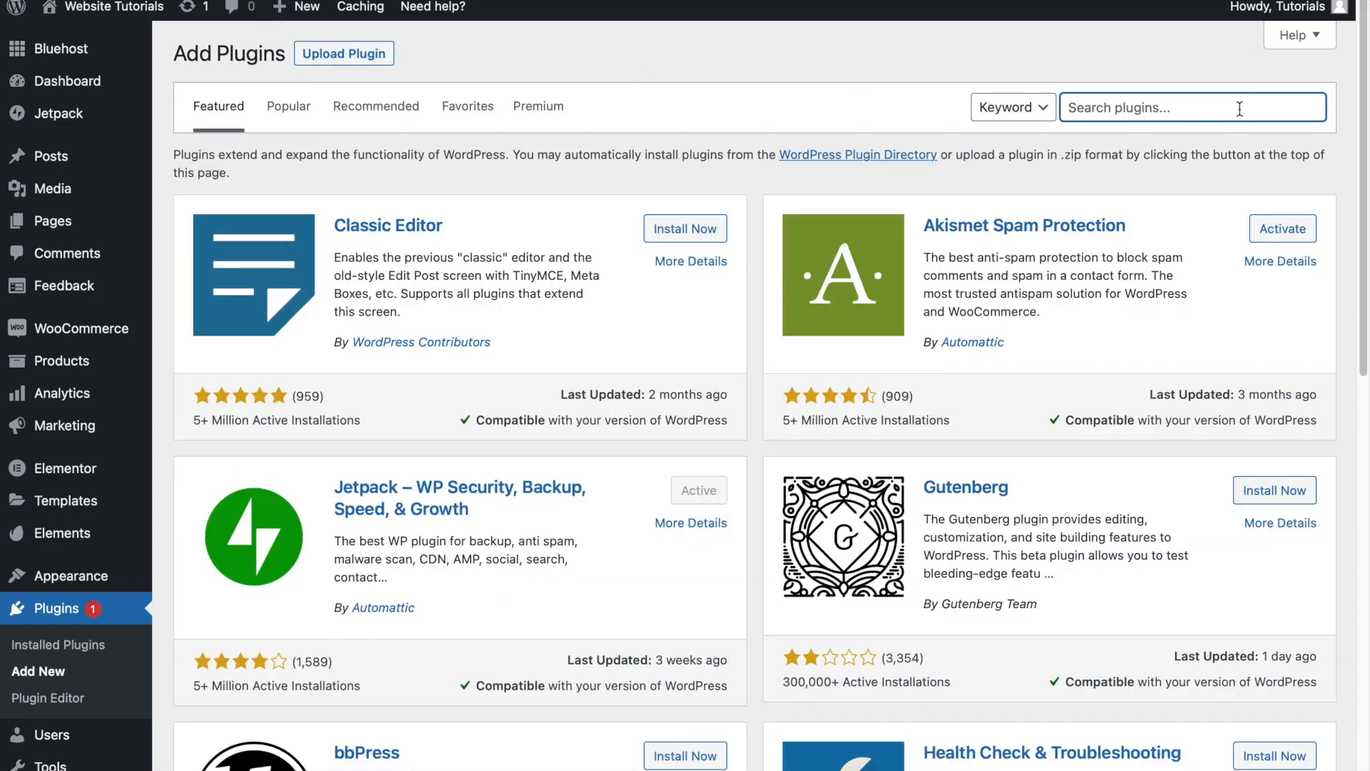
pyautogui.write('cartflow')
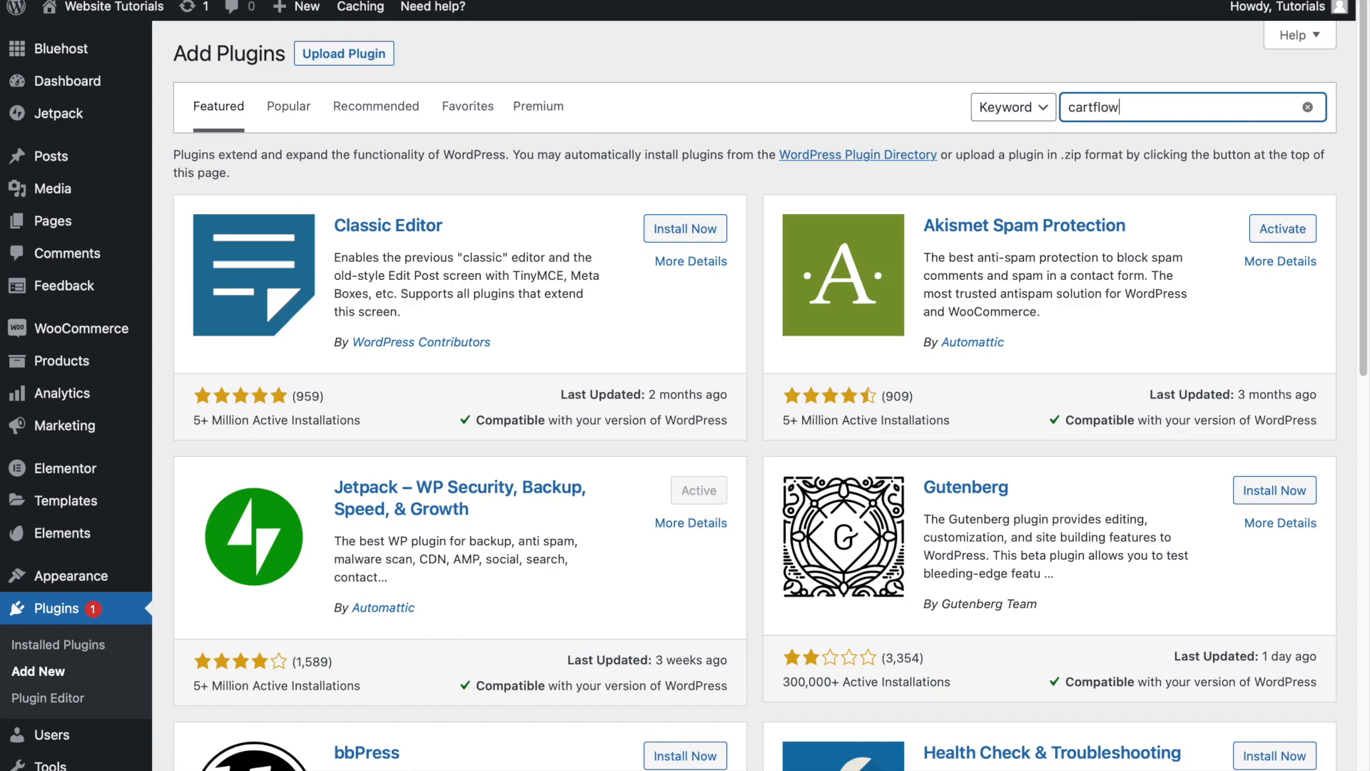
pyautogui.write('s')
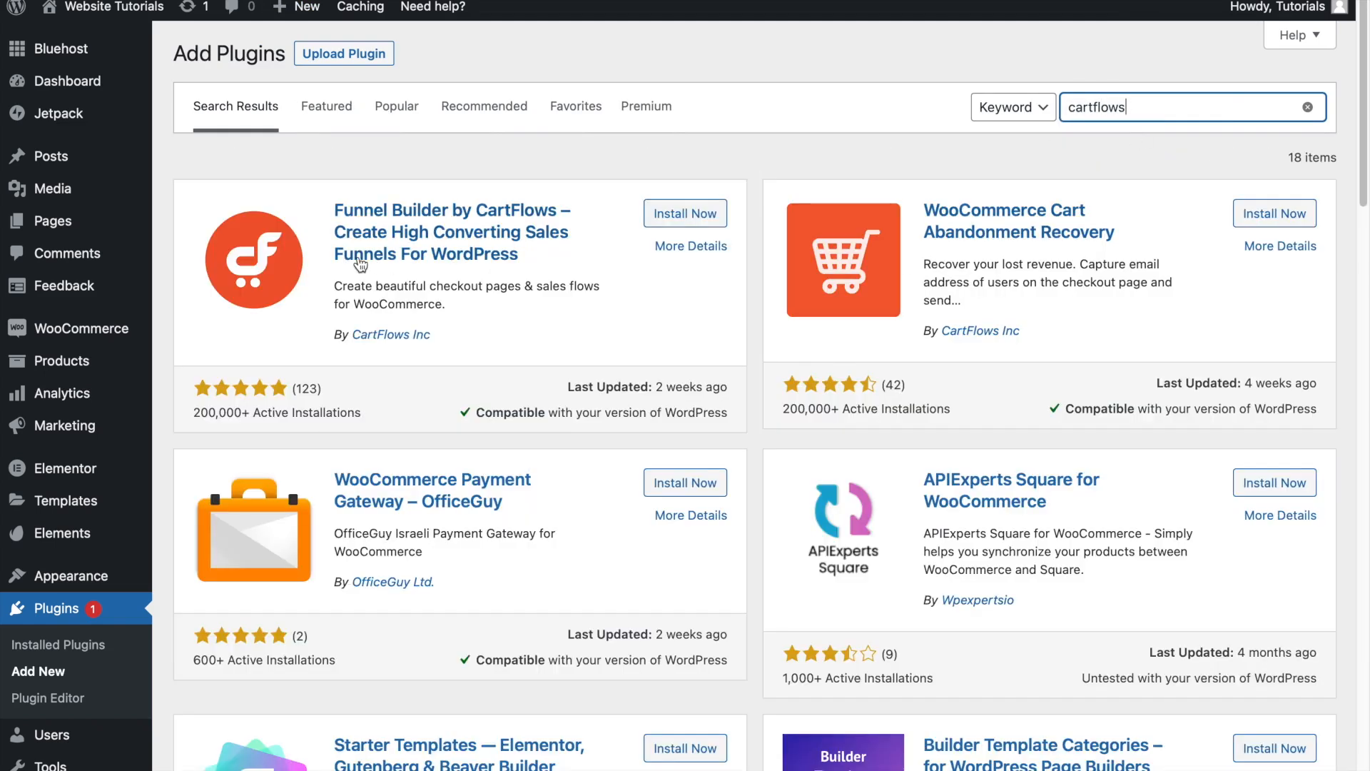
pyautogui.click(689, 216)
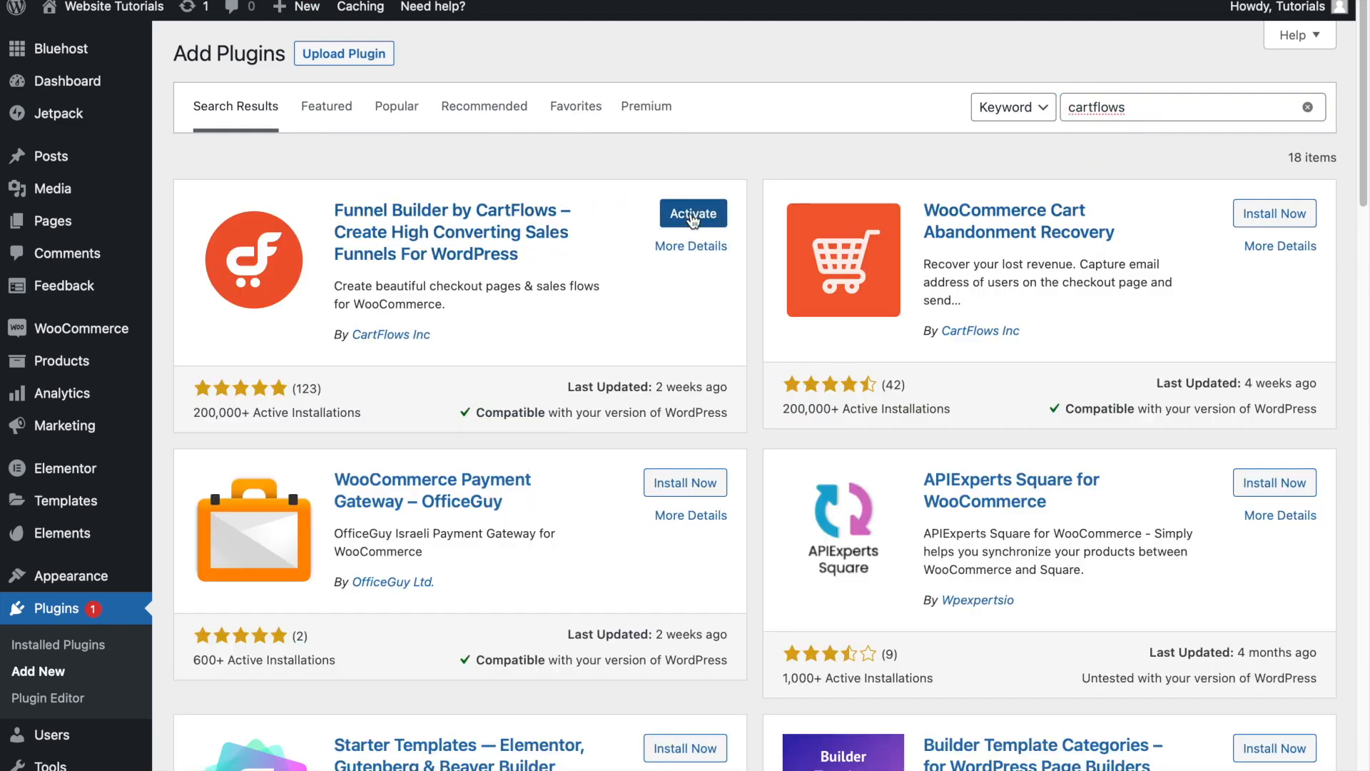
pyautogui.click(692, 215)
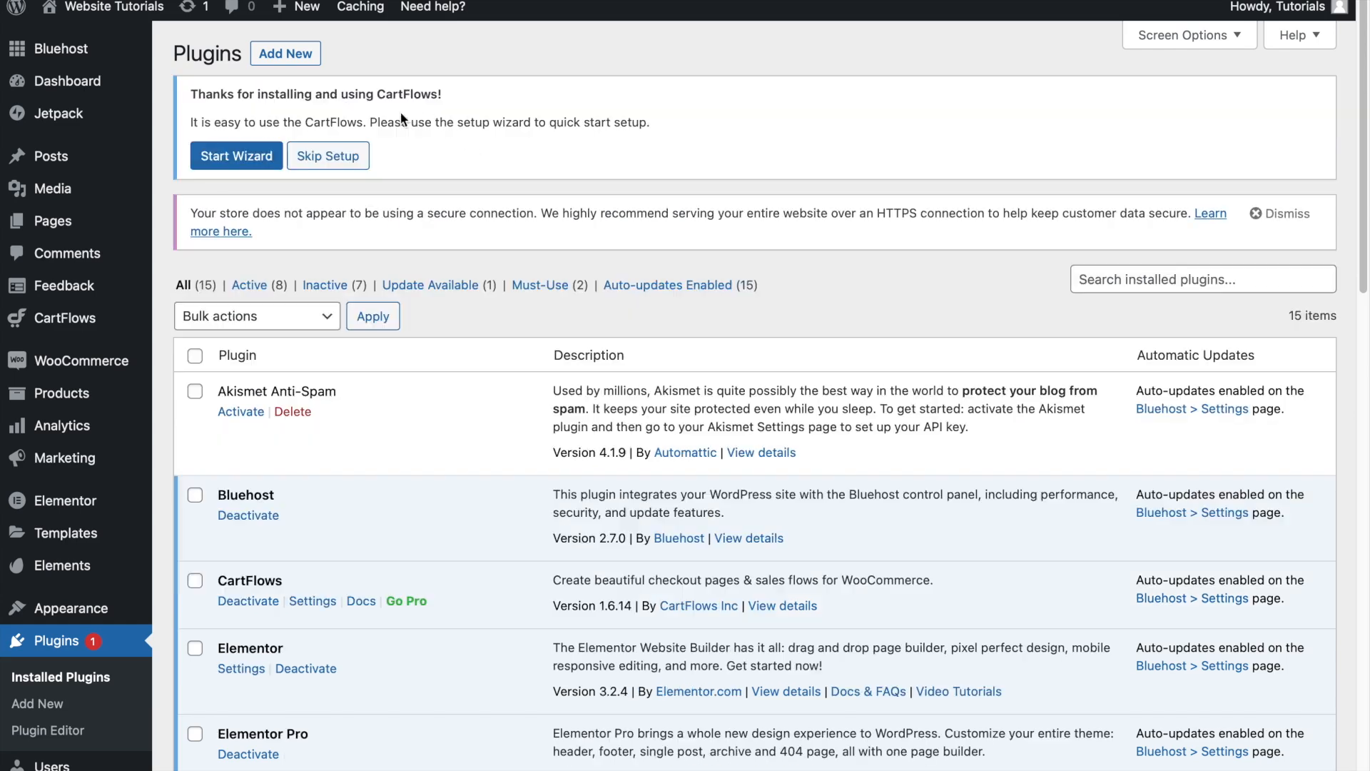
# - Search for "stripe" among new plugins, and install and activate WooCommerce Stripe Payment Gateway
pyautogui.click(285, 54)
pyautogui.click(1119, 105)
pyautogui.write('stripe')
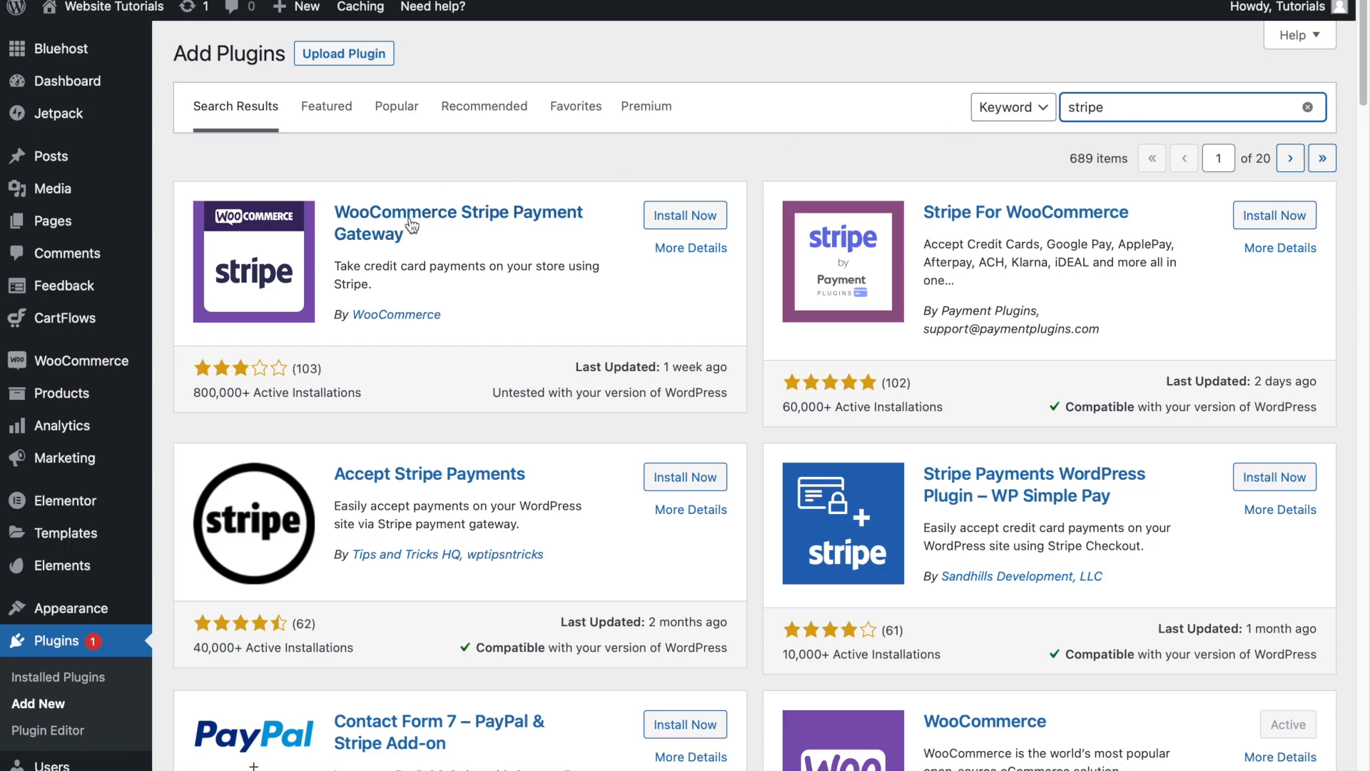
pyautogui.click(685, 217)
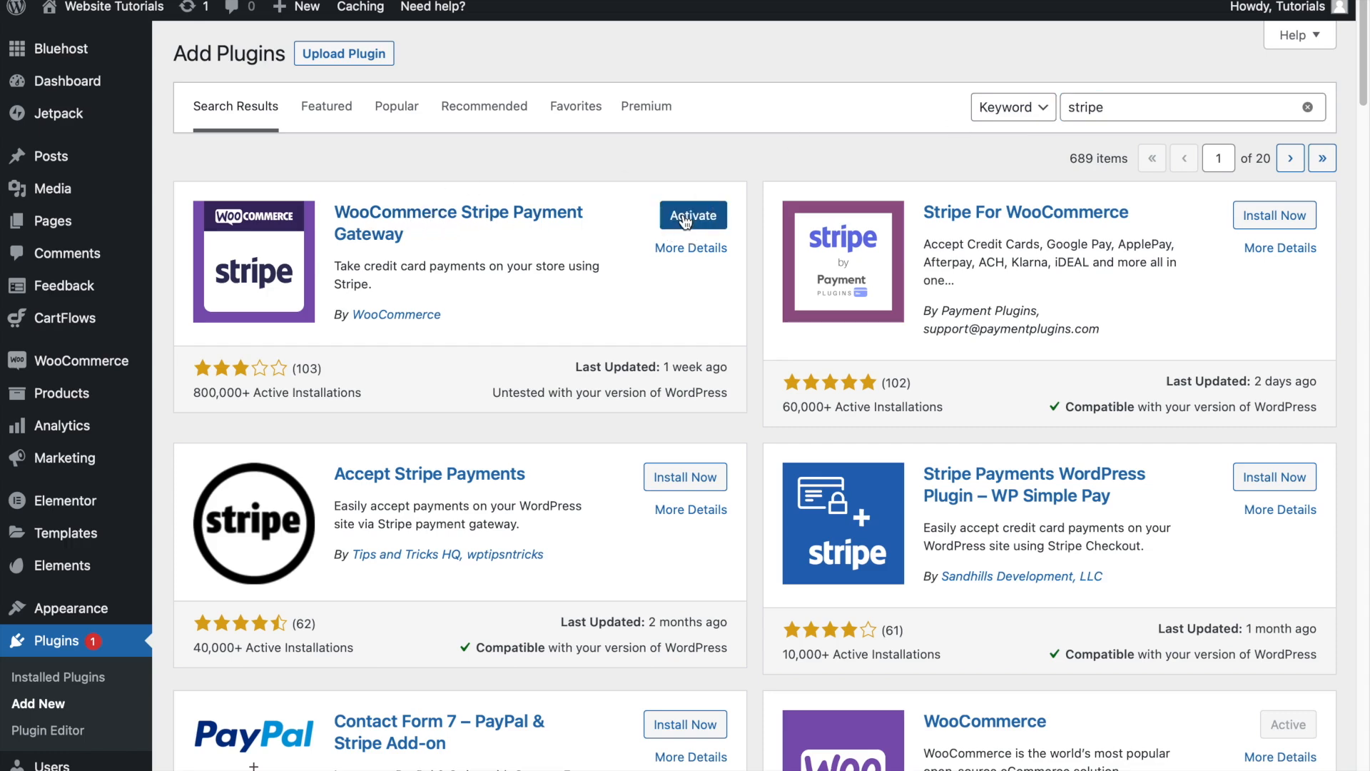
pyautogui.click(685, 216)
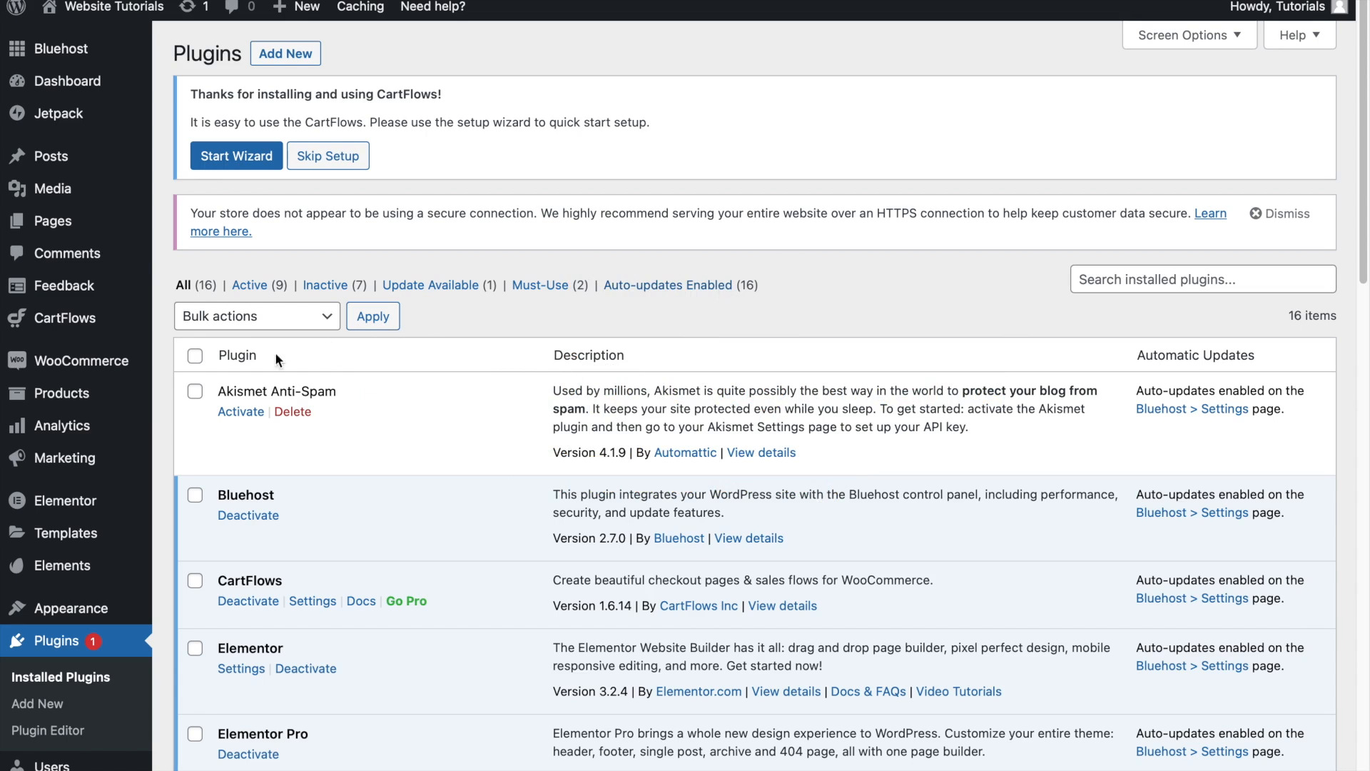
# - Enable the Stripe credit card method in the WooCommerce payment settings and open its setup page
pyautogui.moveTo(86, 368)
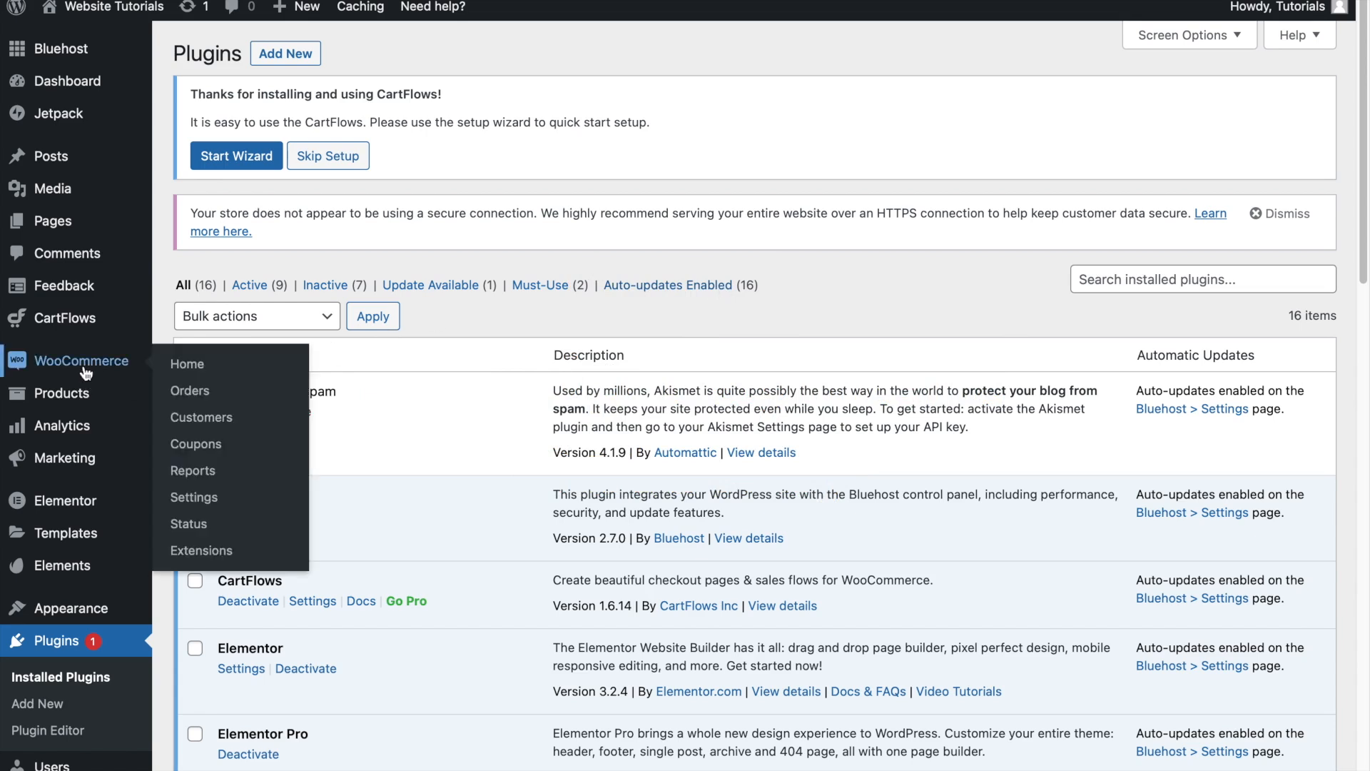
pyautogui.click(194, 498)
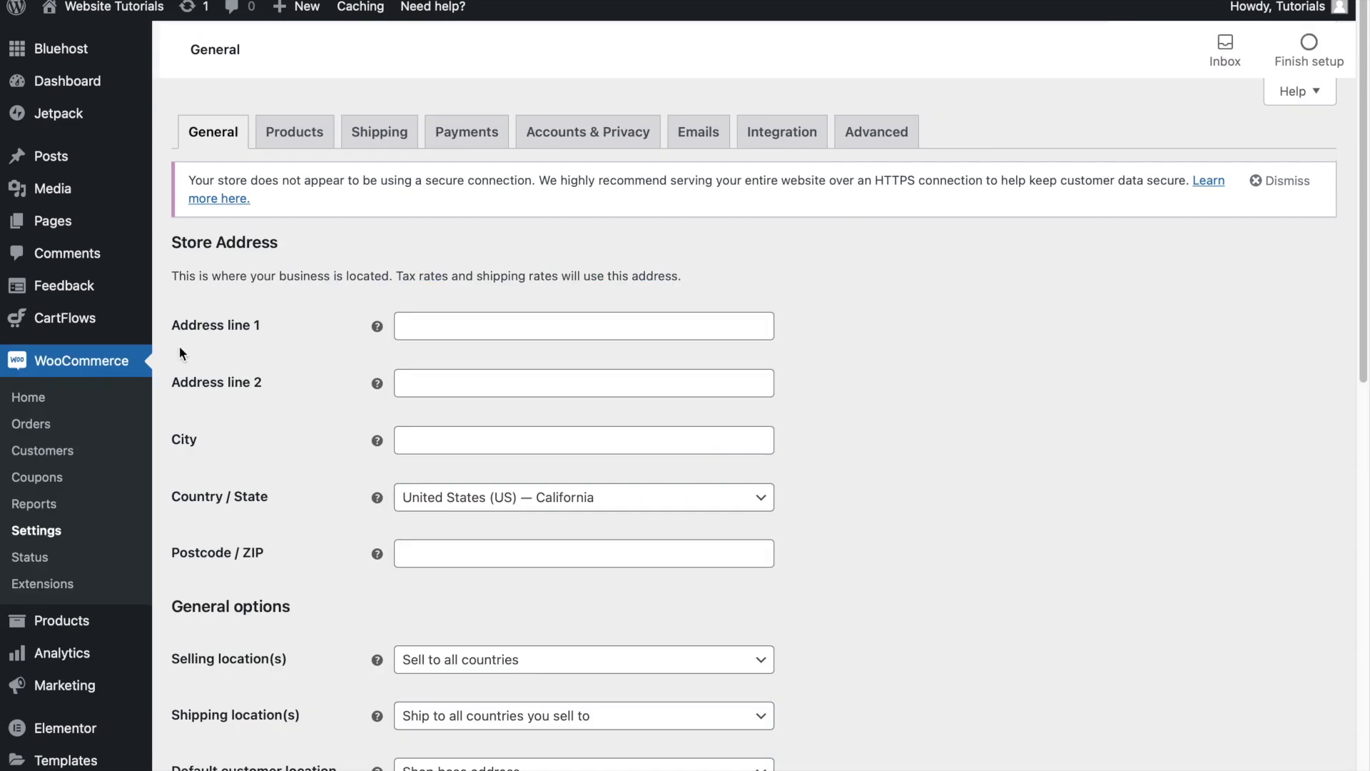
pyautogui.click(473, 139)
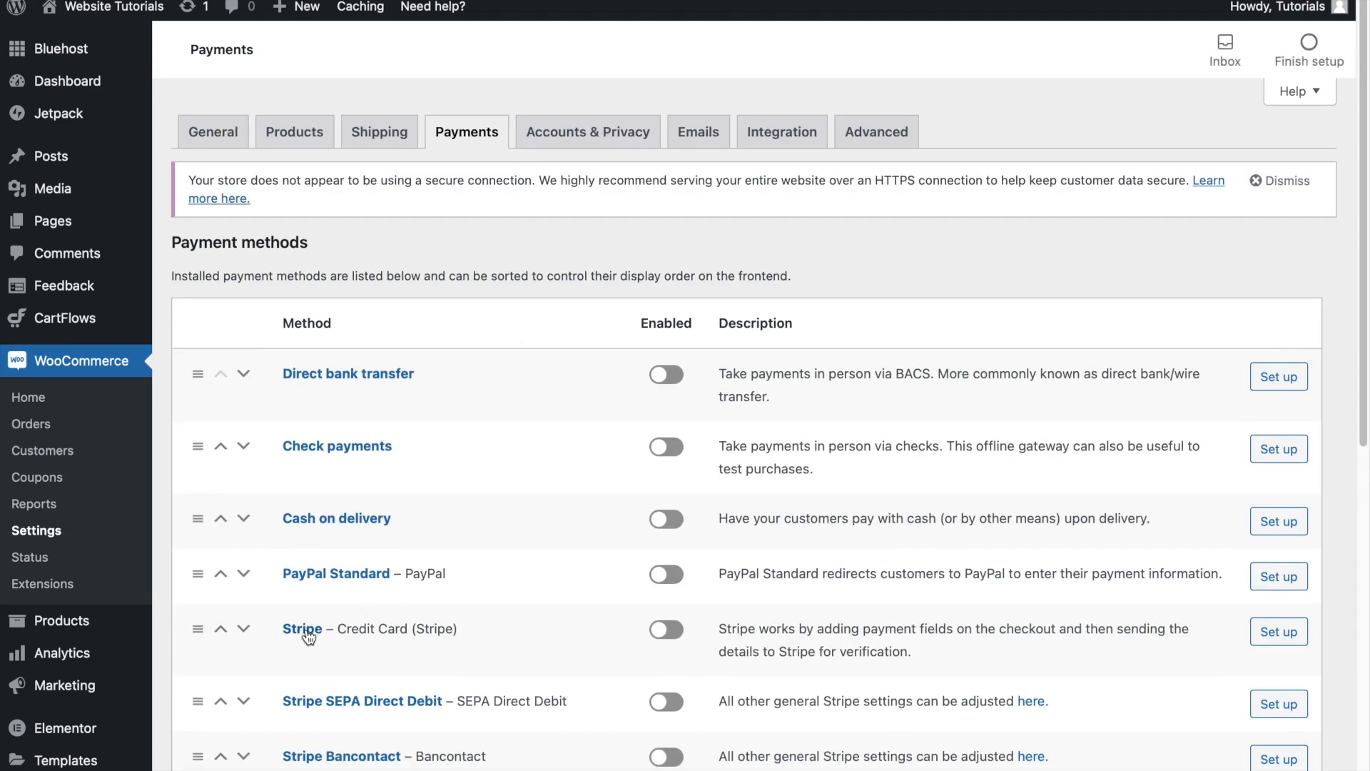
pyautogui.click(666, 636)
pyautogui.click(1280, 632)
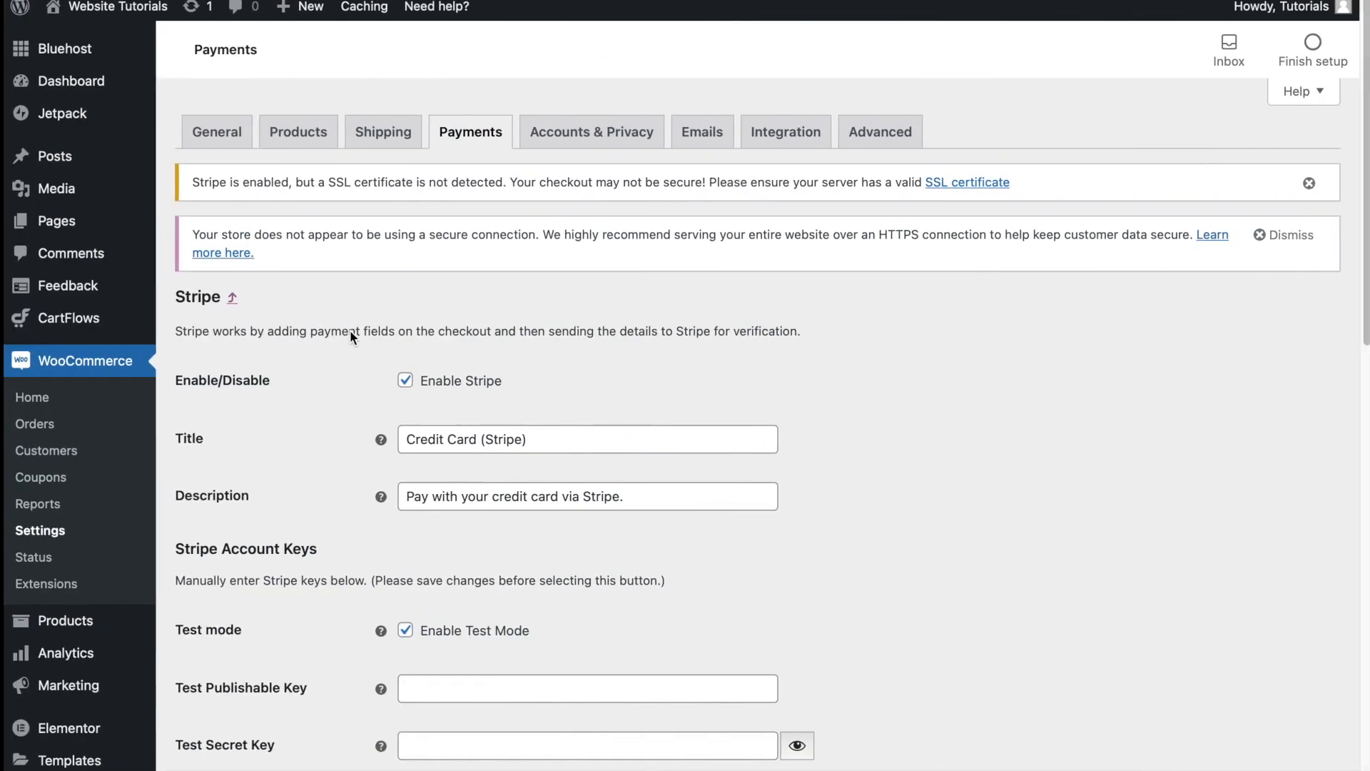
# - Switch Stripe's test mode off and back on to compare the live and test key fields
pyautogui.scroll(-2, 690, 557)
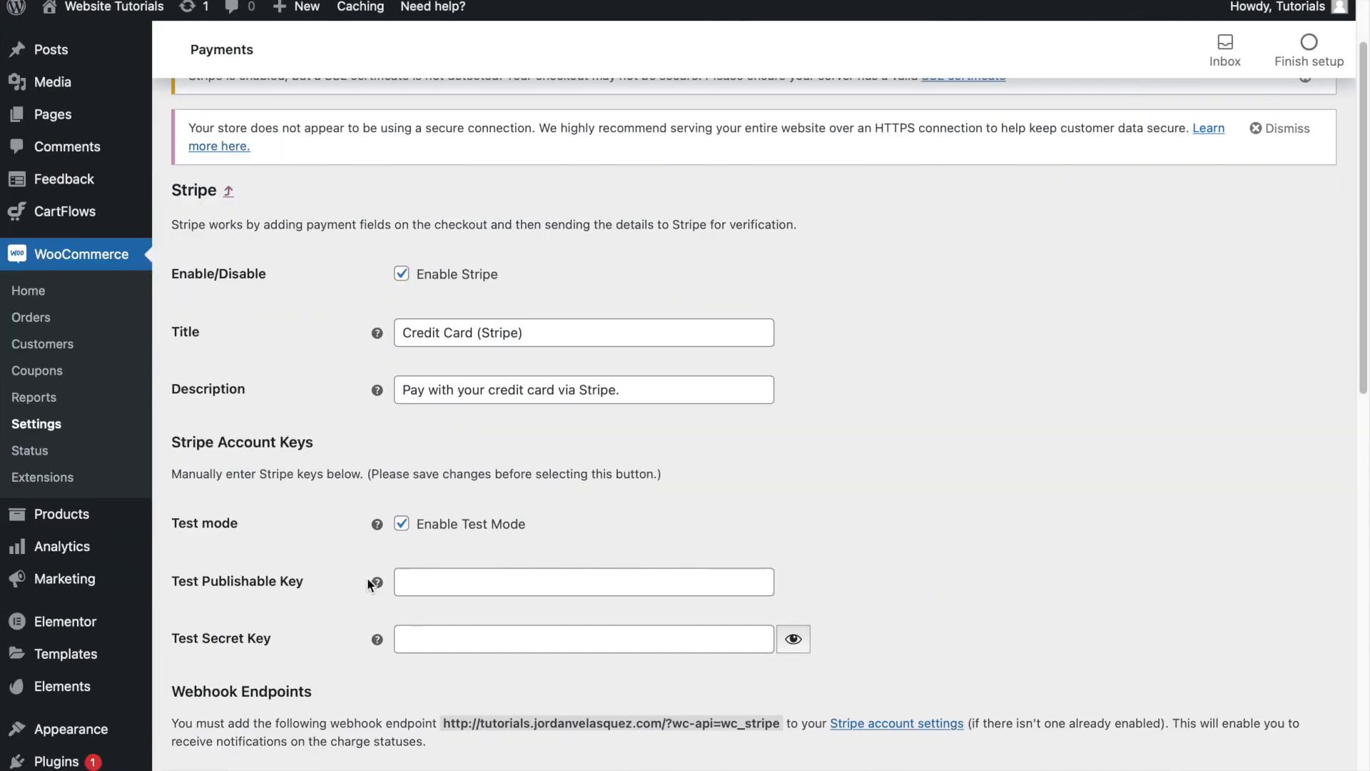
pyautogui.click(403, 526)
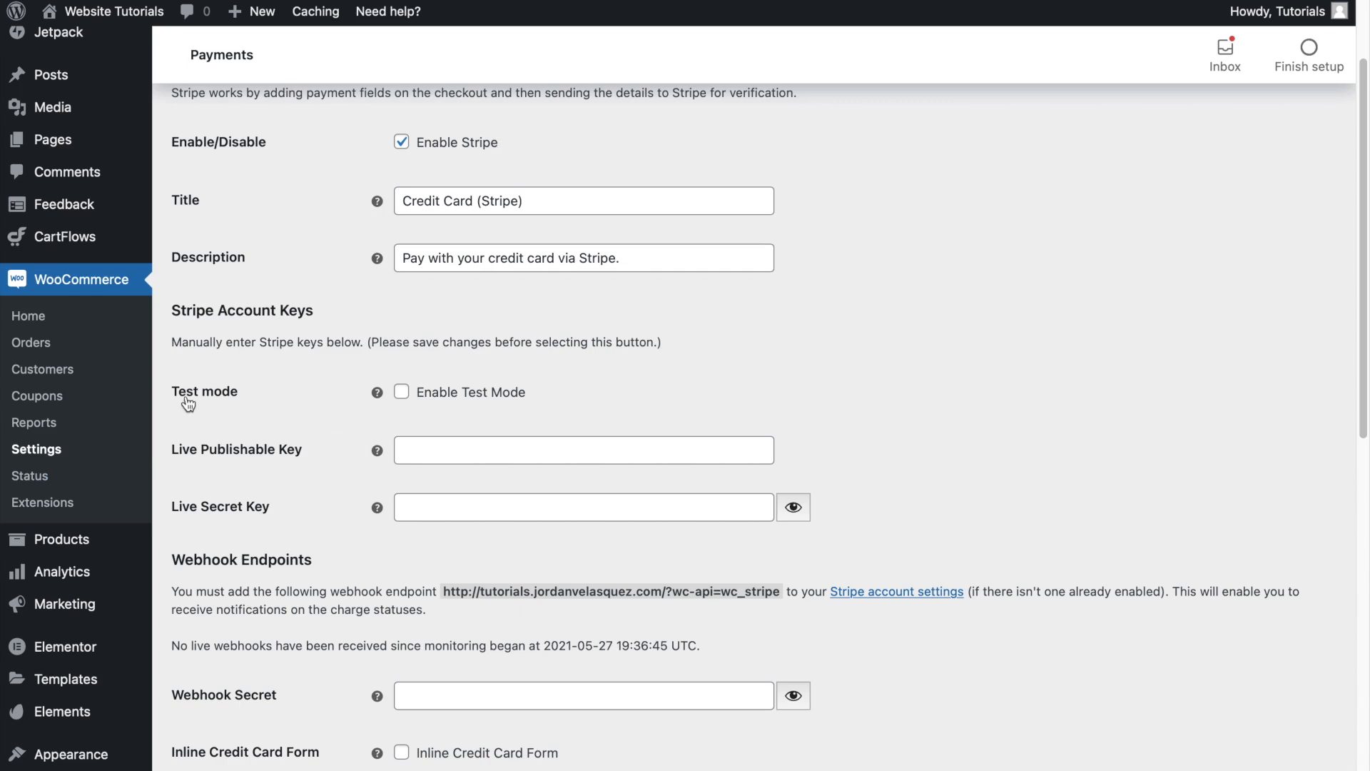
pyautogui.click(404, 393)
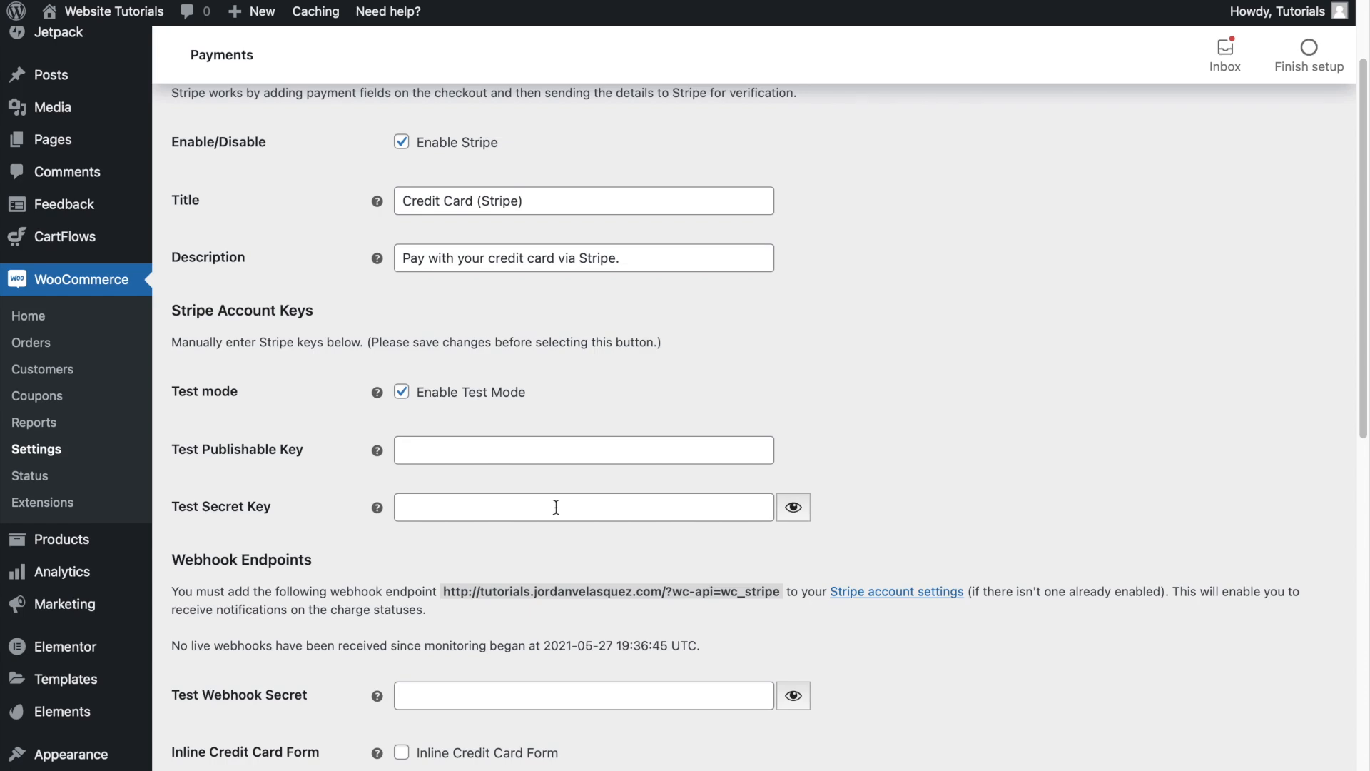
# - Switch to the API keys page of the Stripe dashboard and toggle the test data view
pyautogui.hotkey('ctrl', 'Left')
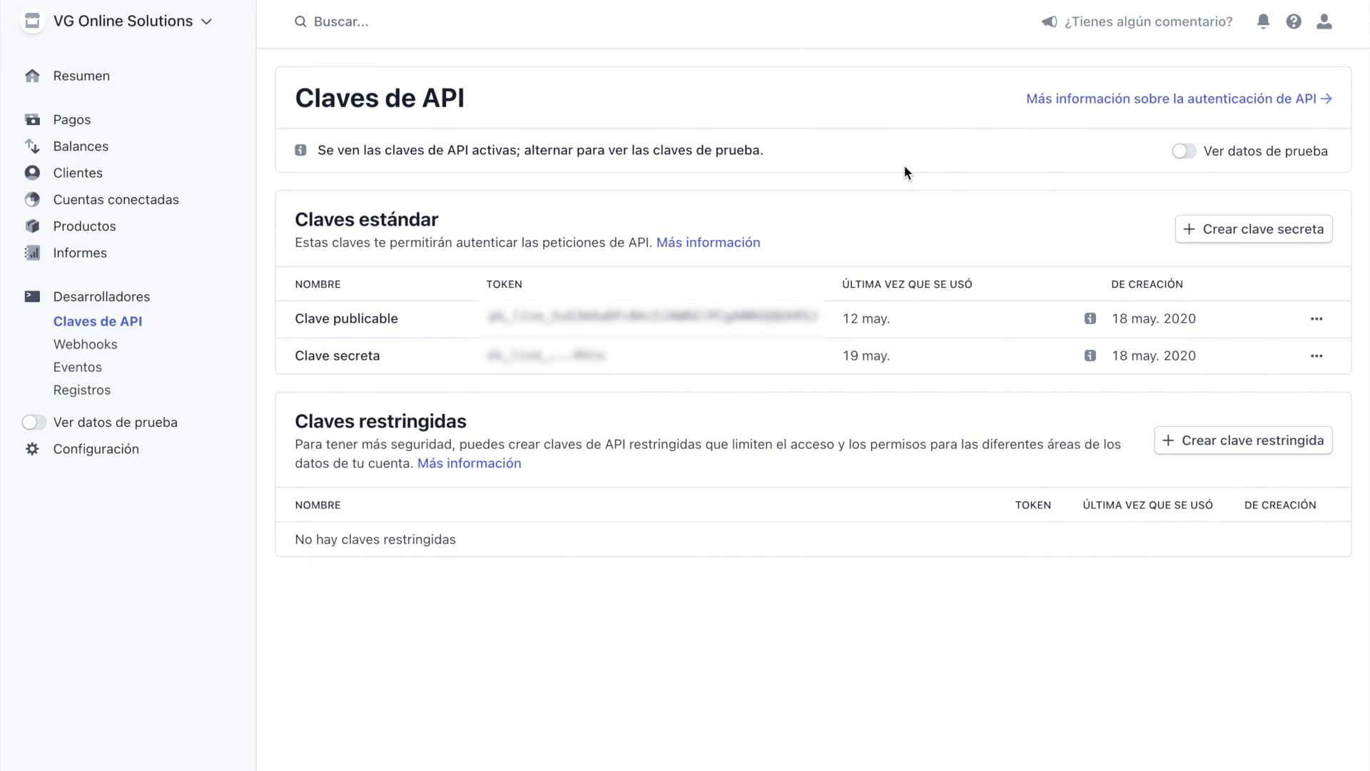
pyautogui.click(1185, 152)
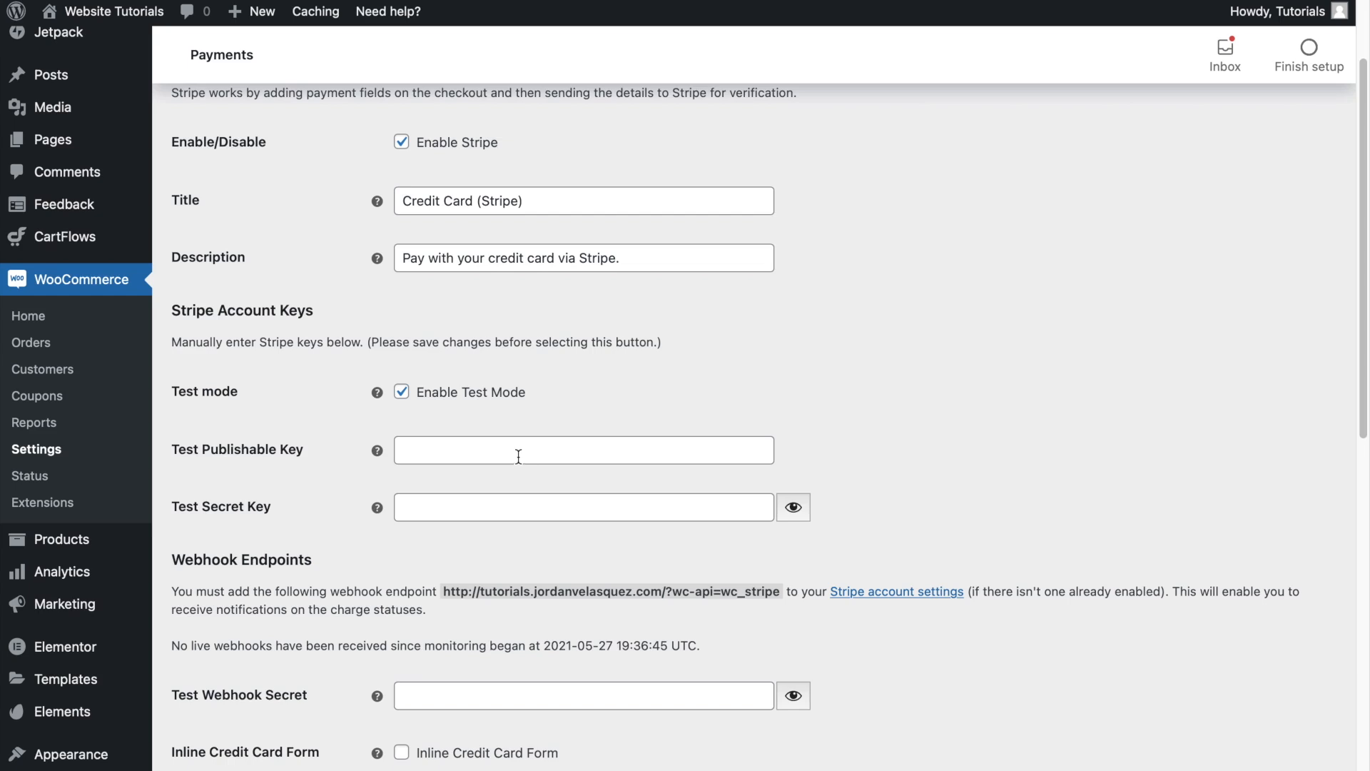
# - Disable test mode in the WooCommerce Stripe settings and save the changes
pyautogui.scroll(-9, 407, 486)
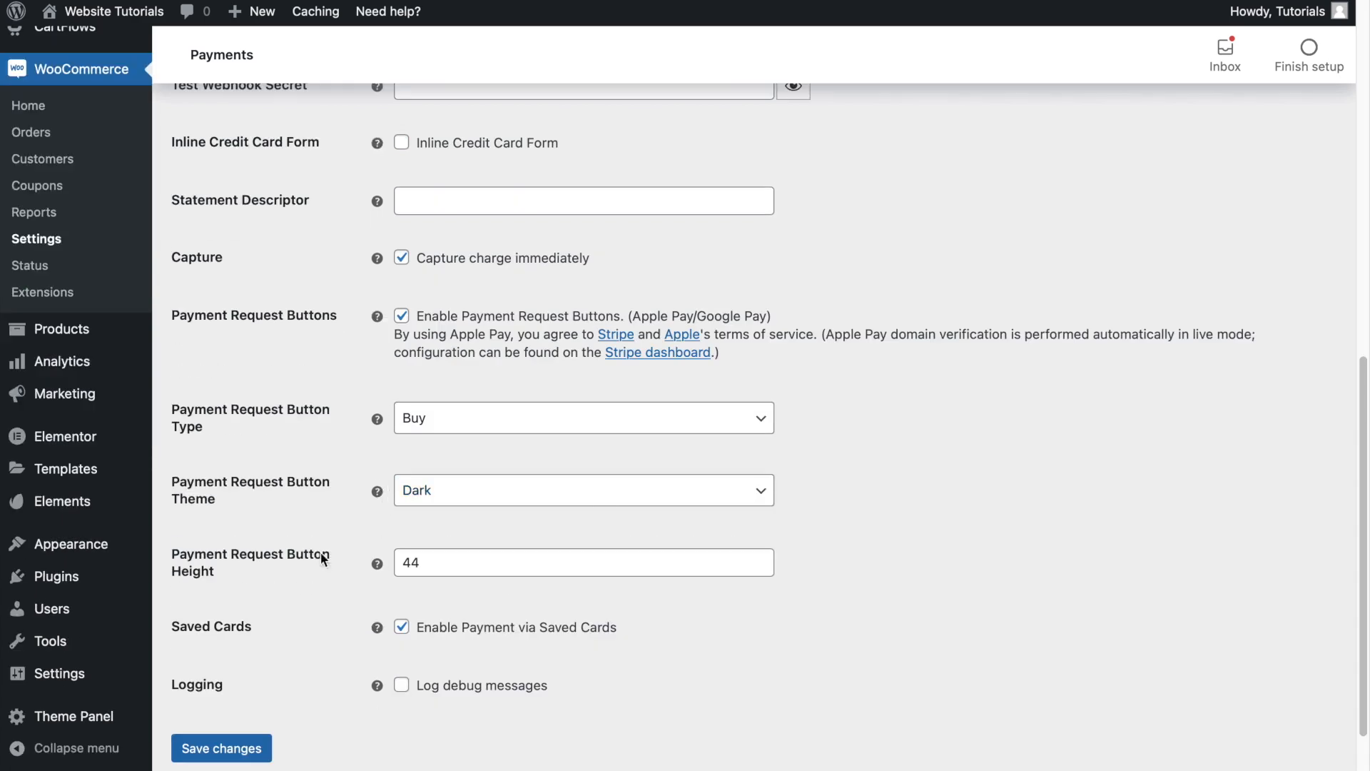
pyautogui.click(261, 665)
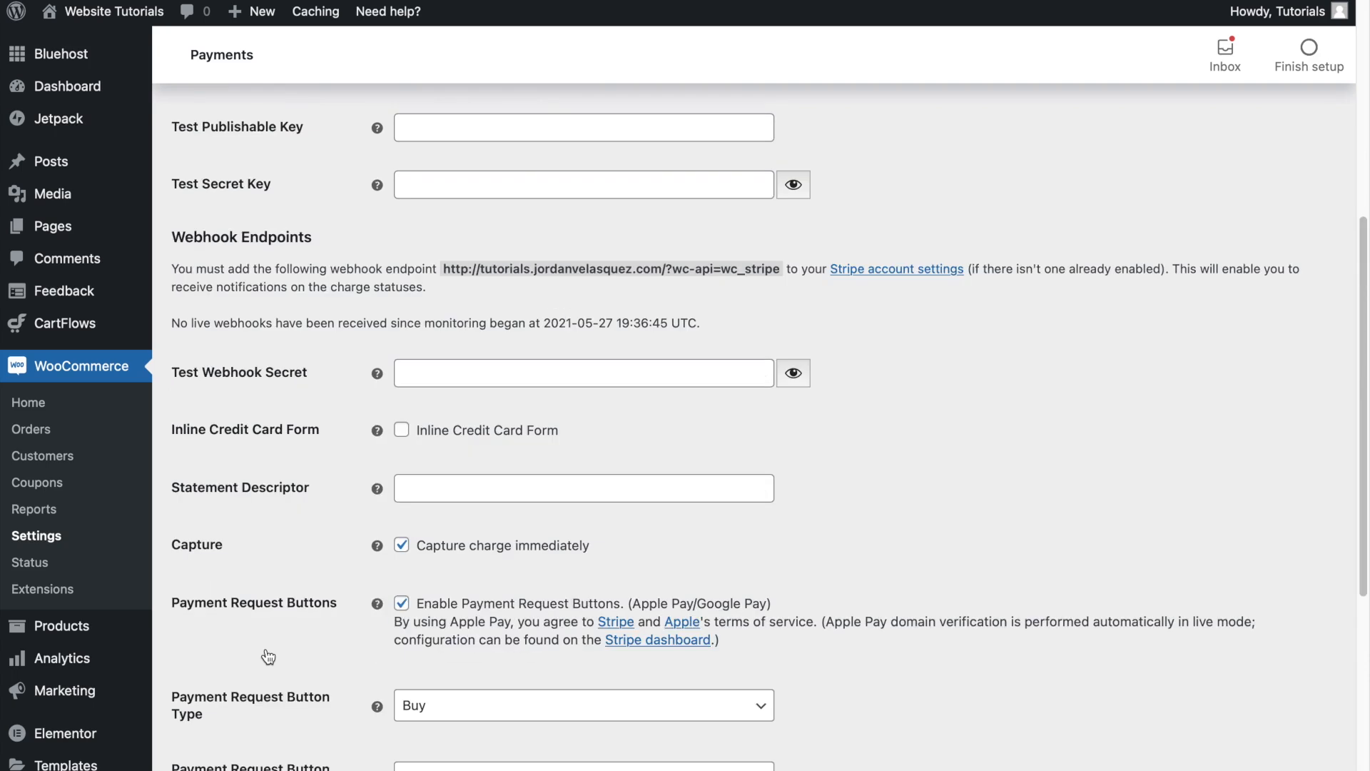
pyautogui.scroll(4, 268, 656)
pyautogui.click(406, 351)
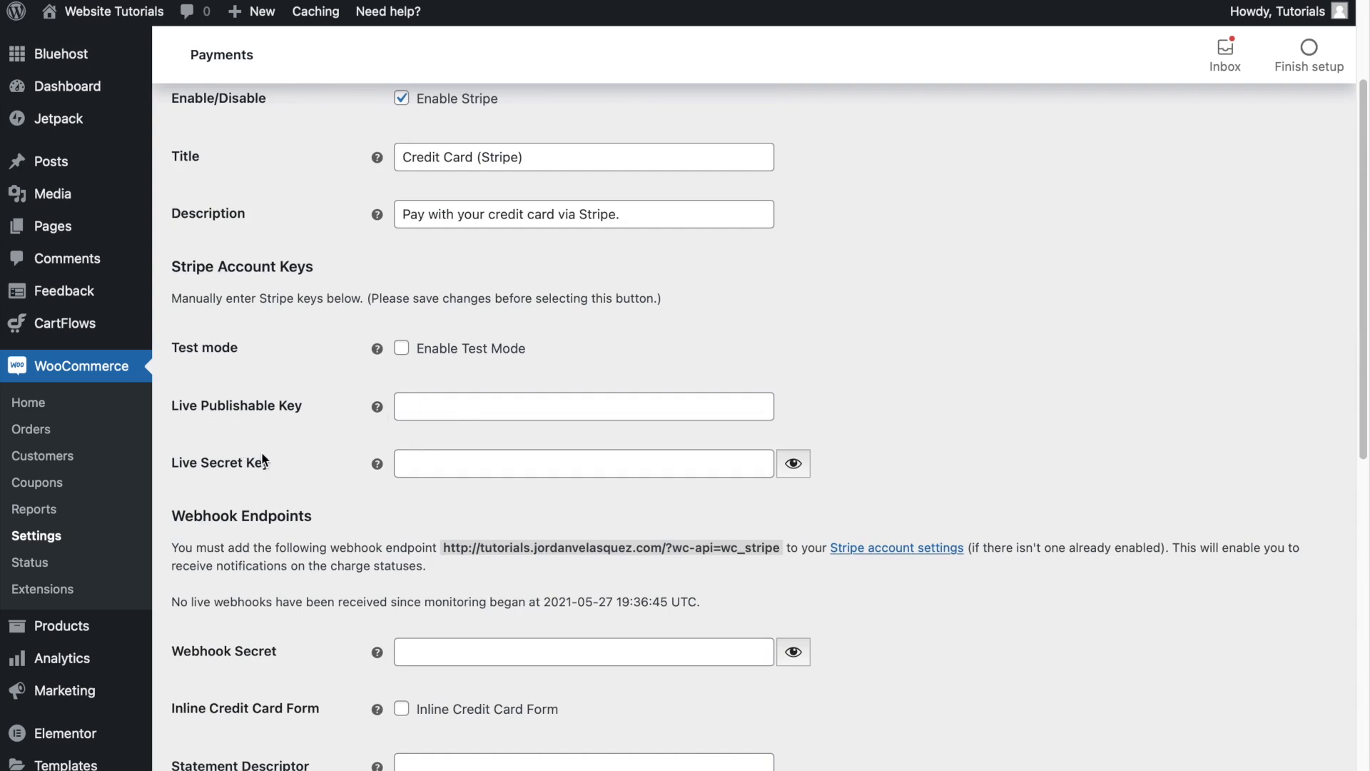
pyautogui.scroll(-9, 263, 456)
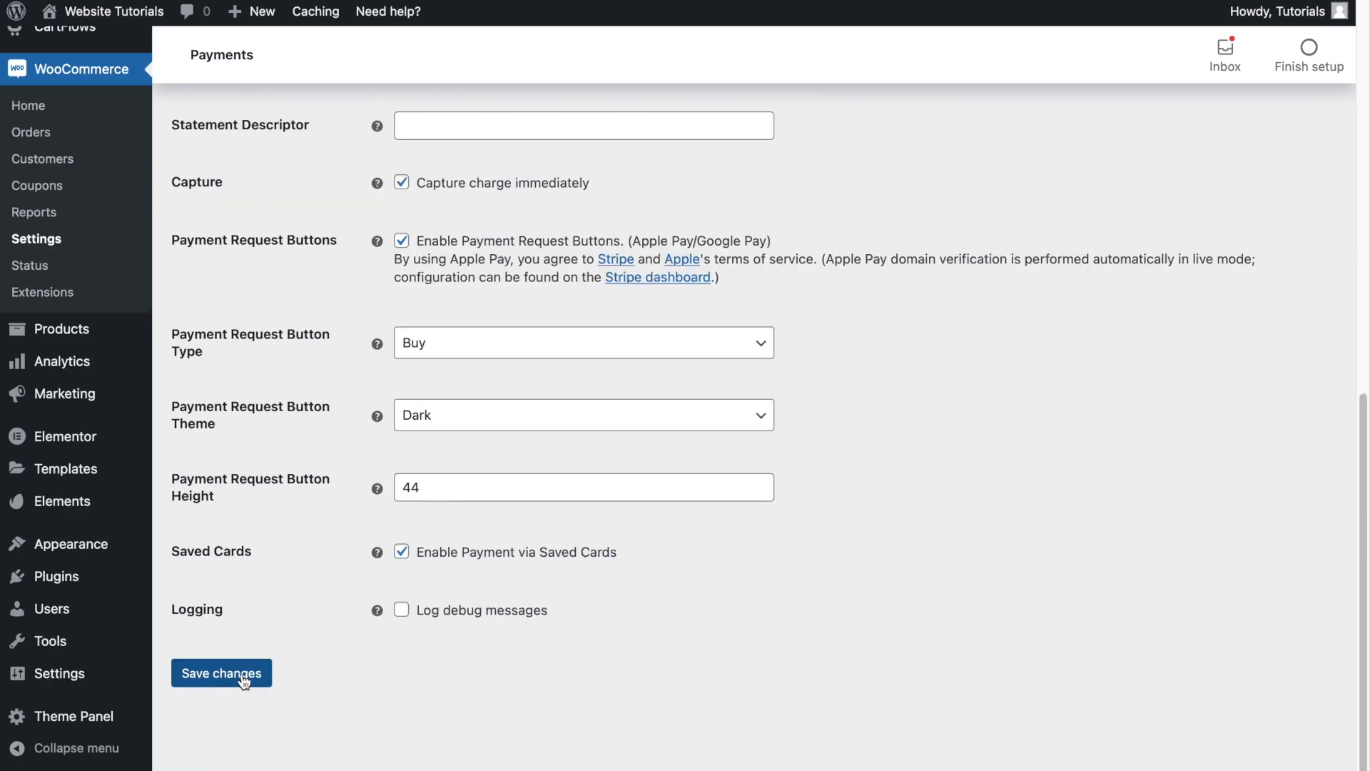
pyautogui.click(243, 679)
# - Return to the list of payment methods, enable PayPal Standard and open its settings
pyautogui.scroll(15, 245, 674)
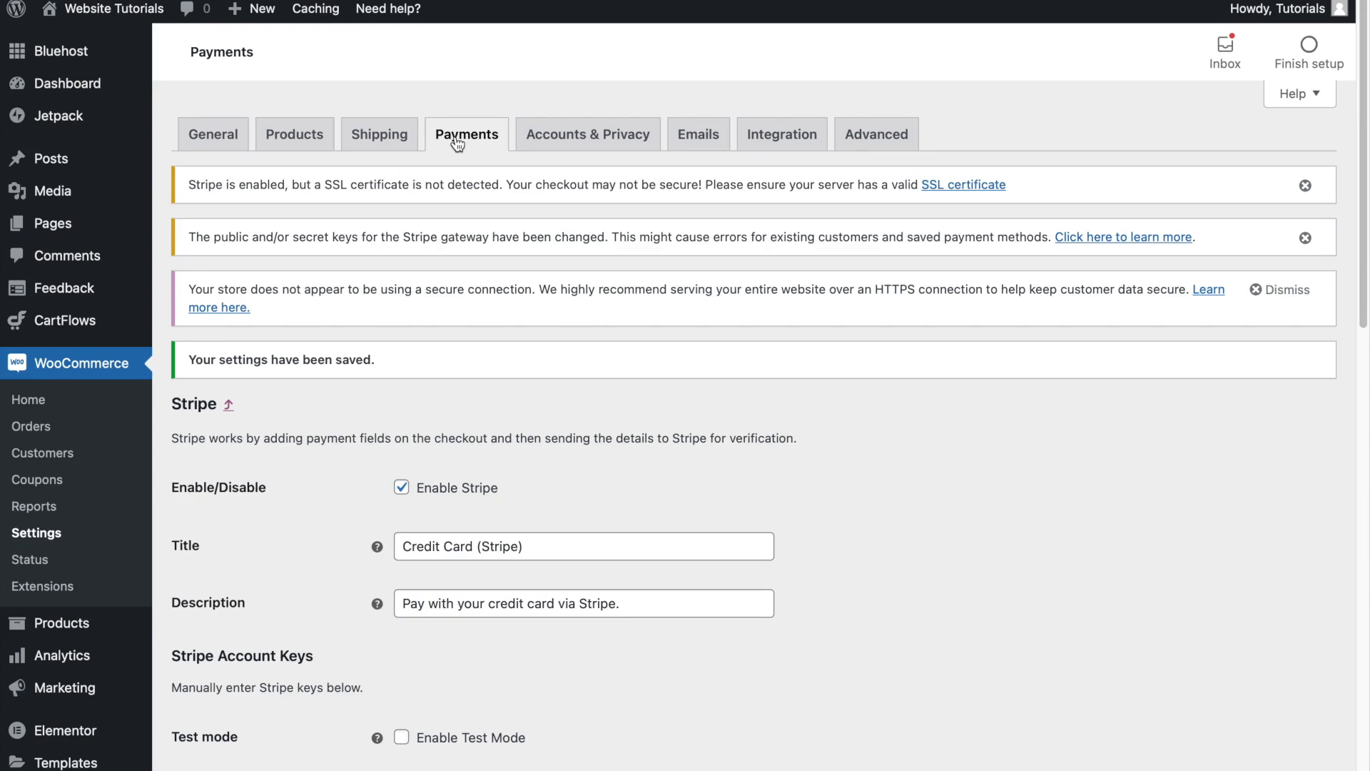
pyautogui.scroll(-3, 678, 309)
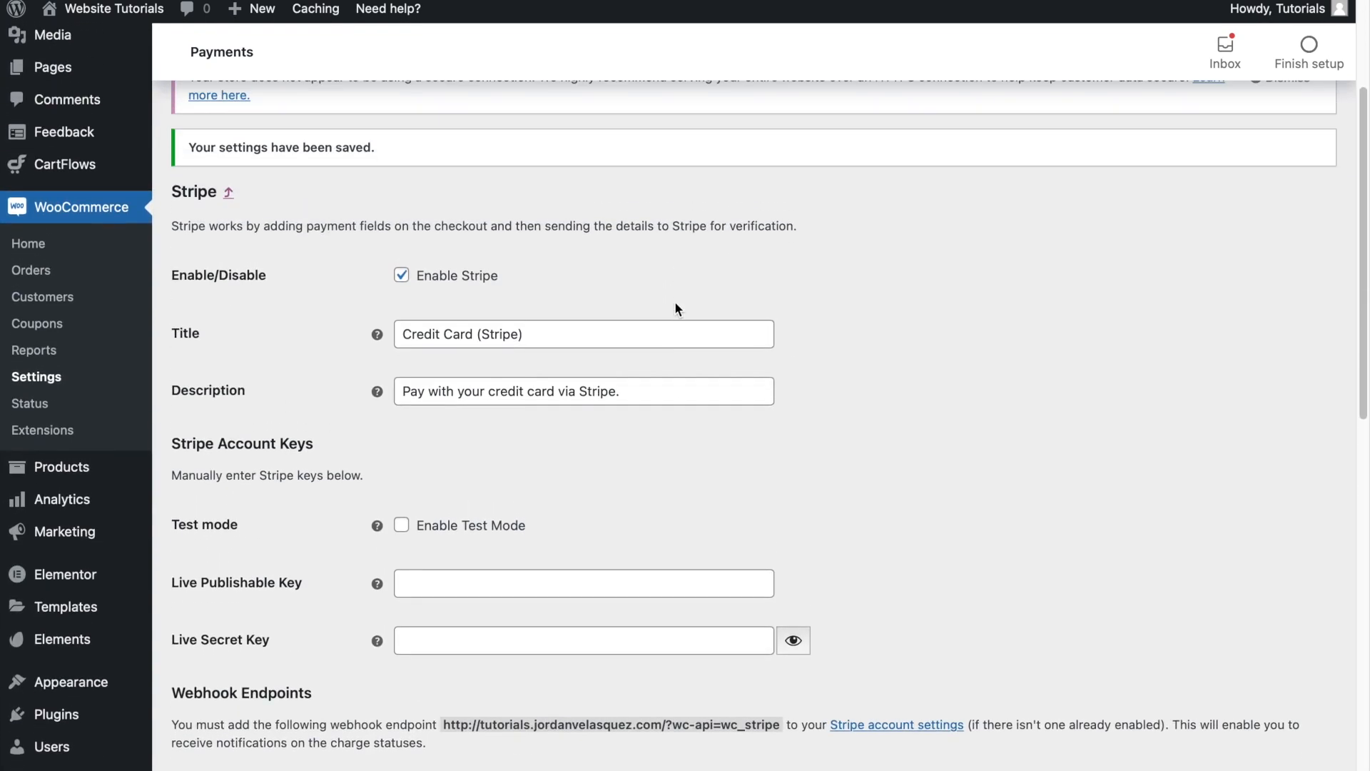
pyautogui.scroll(3, 676, 309)
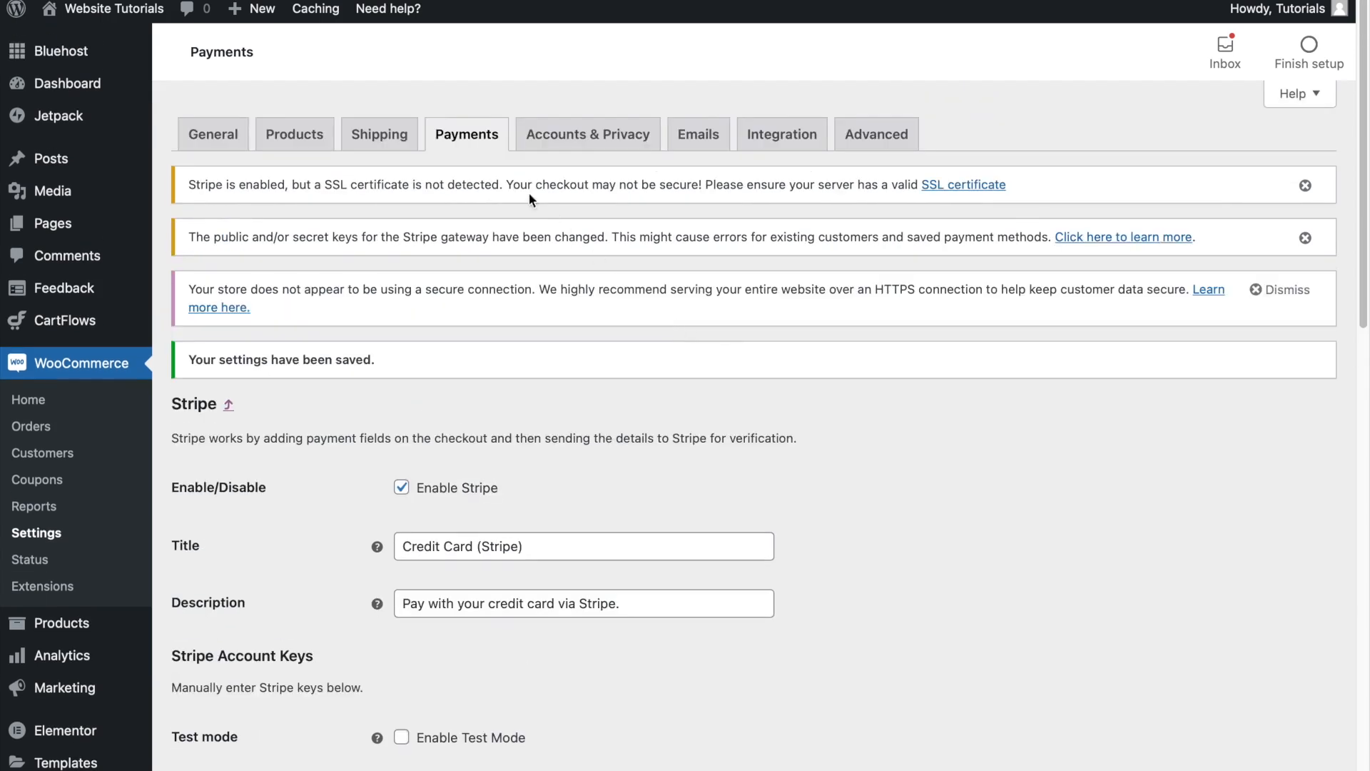
pyautogui.click(459, 139)
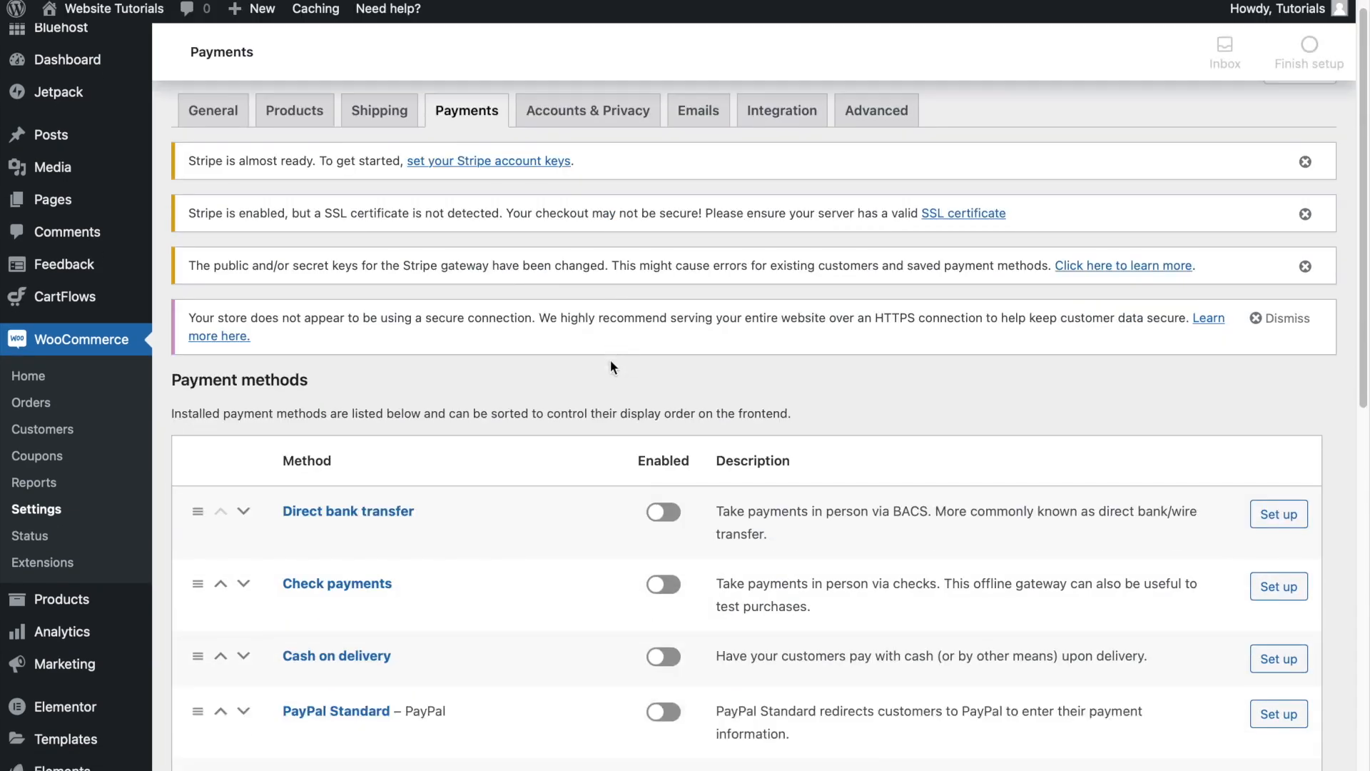
pyautogui.scroll(-3, 611, 359)
pyautogui.scroll(-2, 583, 407)
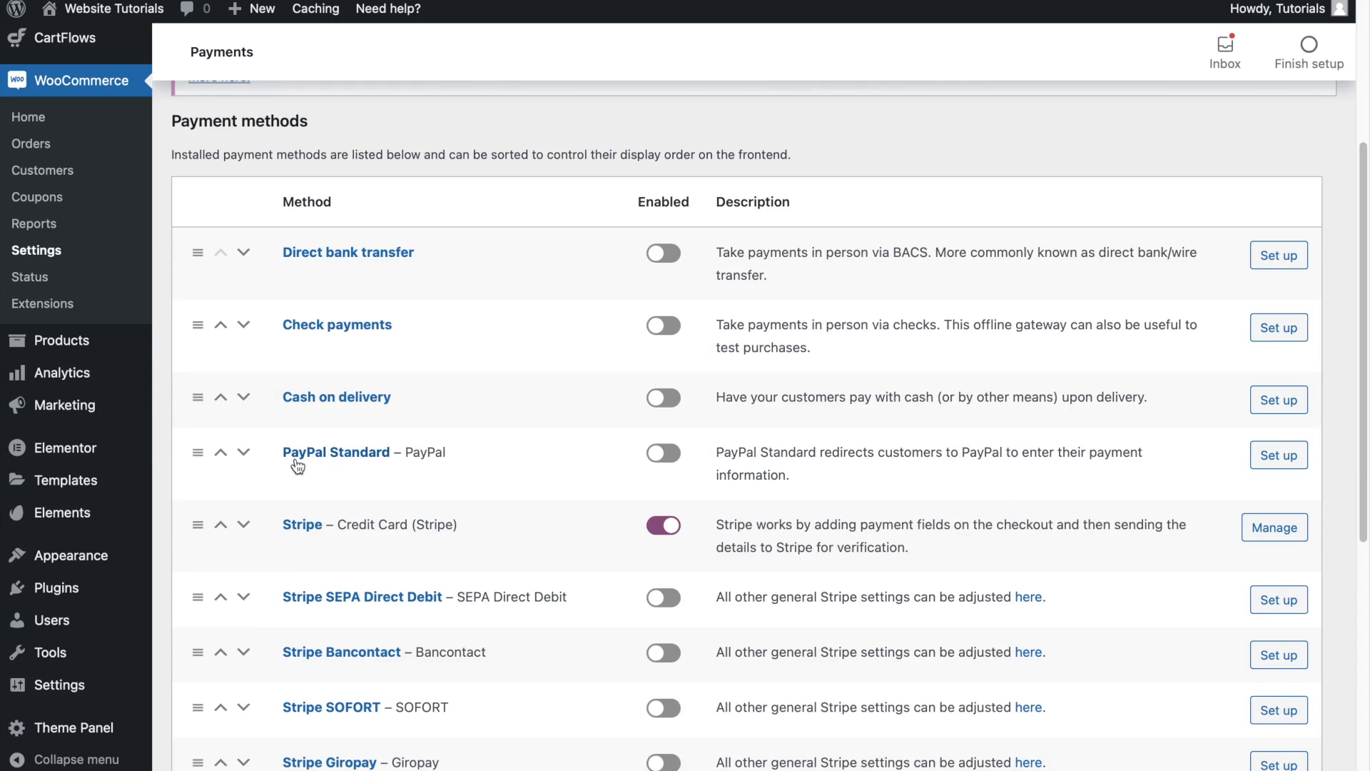
pyautogui.click(662, 455)
pyautogui.click(1287, 469)
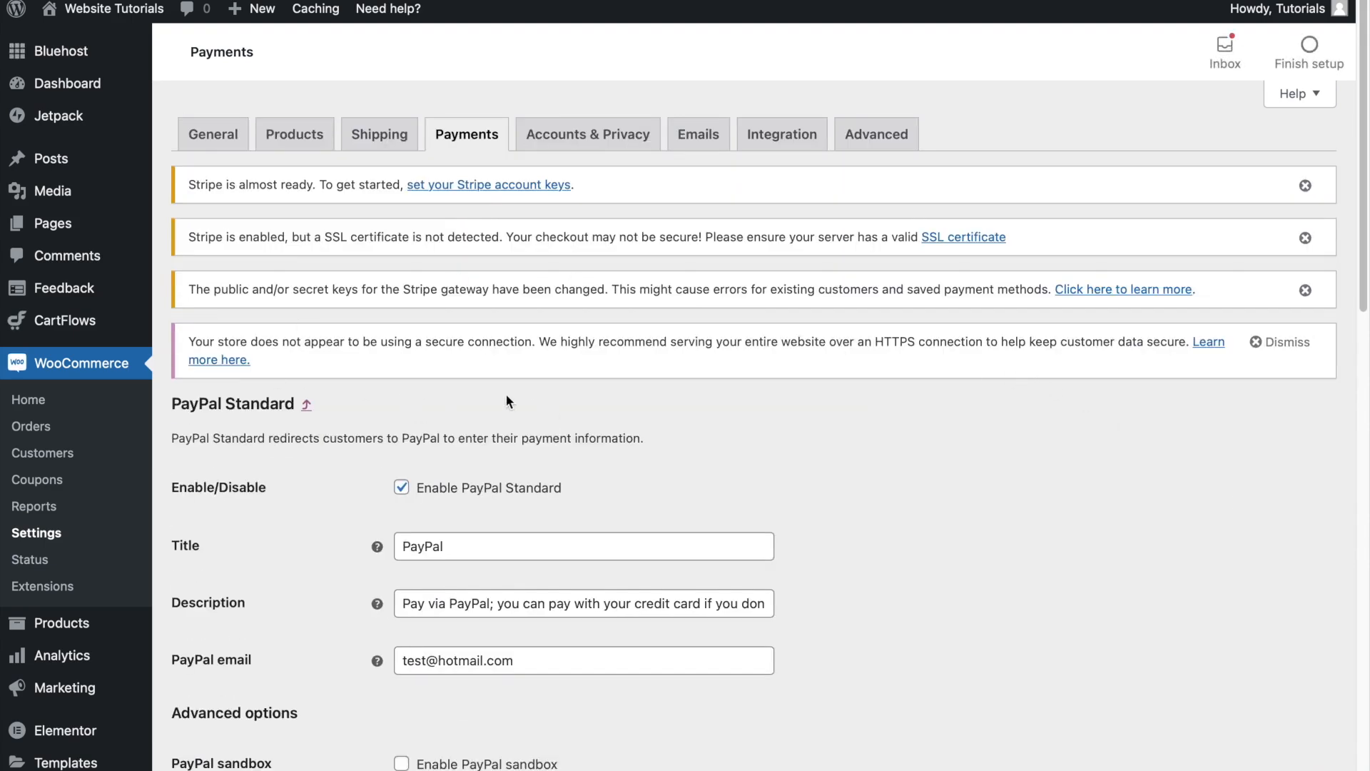
# - Review the PayPal Standard settings, from the PayPal email through to the live API credential fields
pyautogui.scroll(-3, 570, 372)
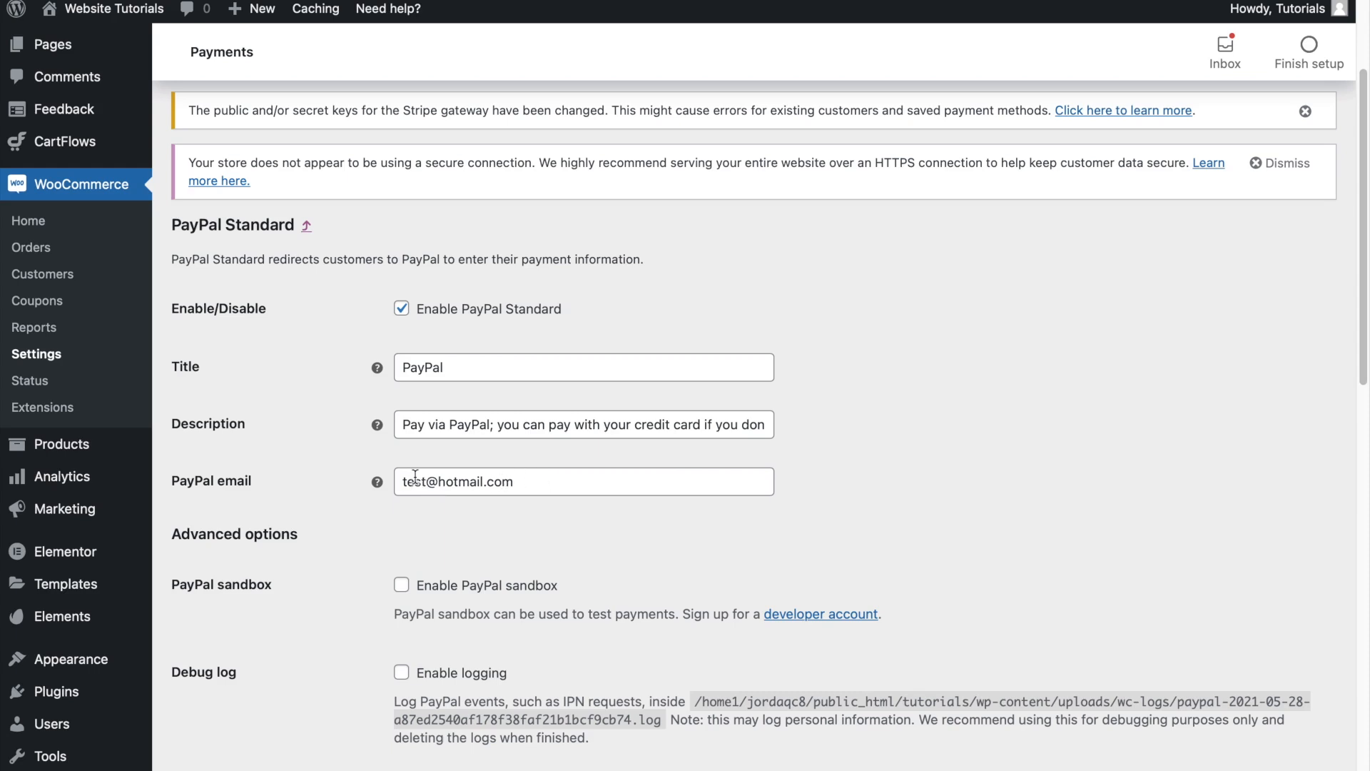
pyautogui.scroll(-3, 419, 476)
pyautogui.scroll(-2, 418, 477)
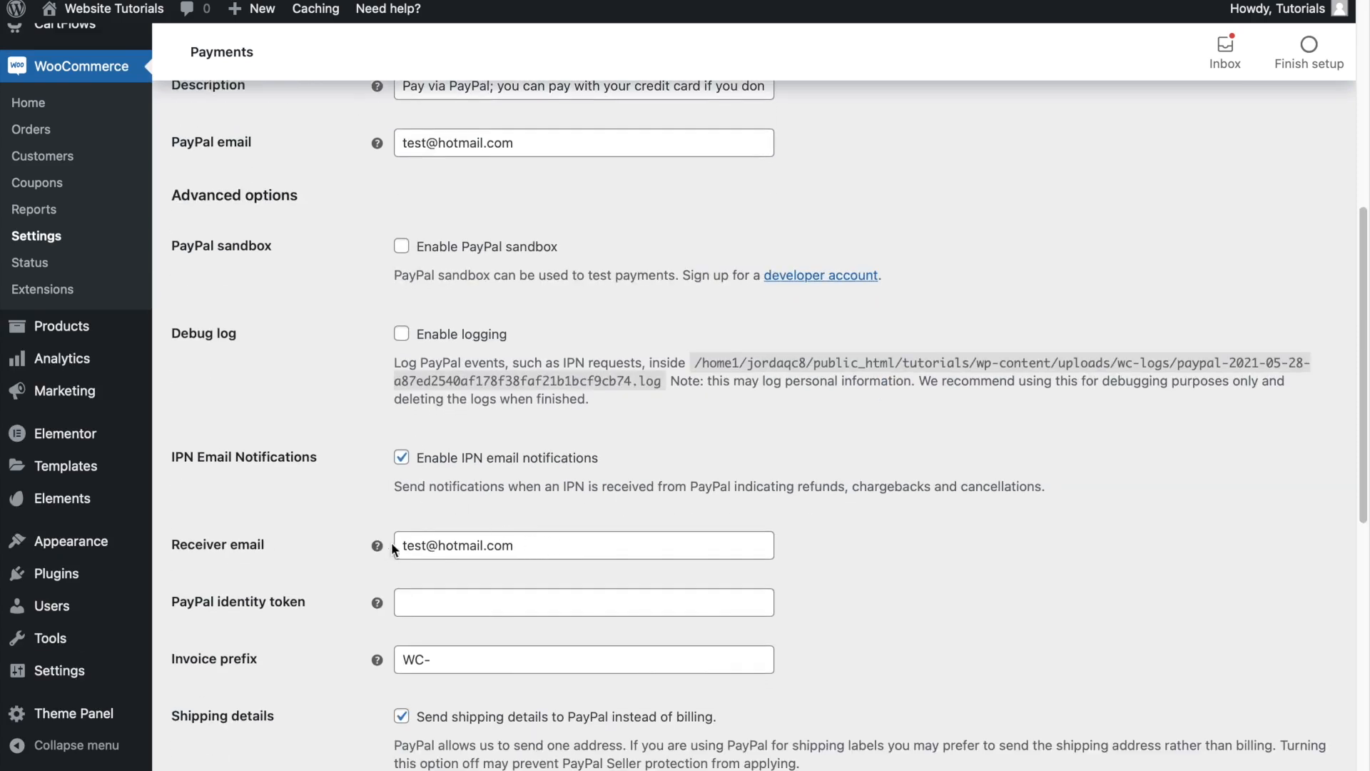
pyautogui.scroll(-10, 409, 544)
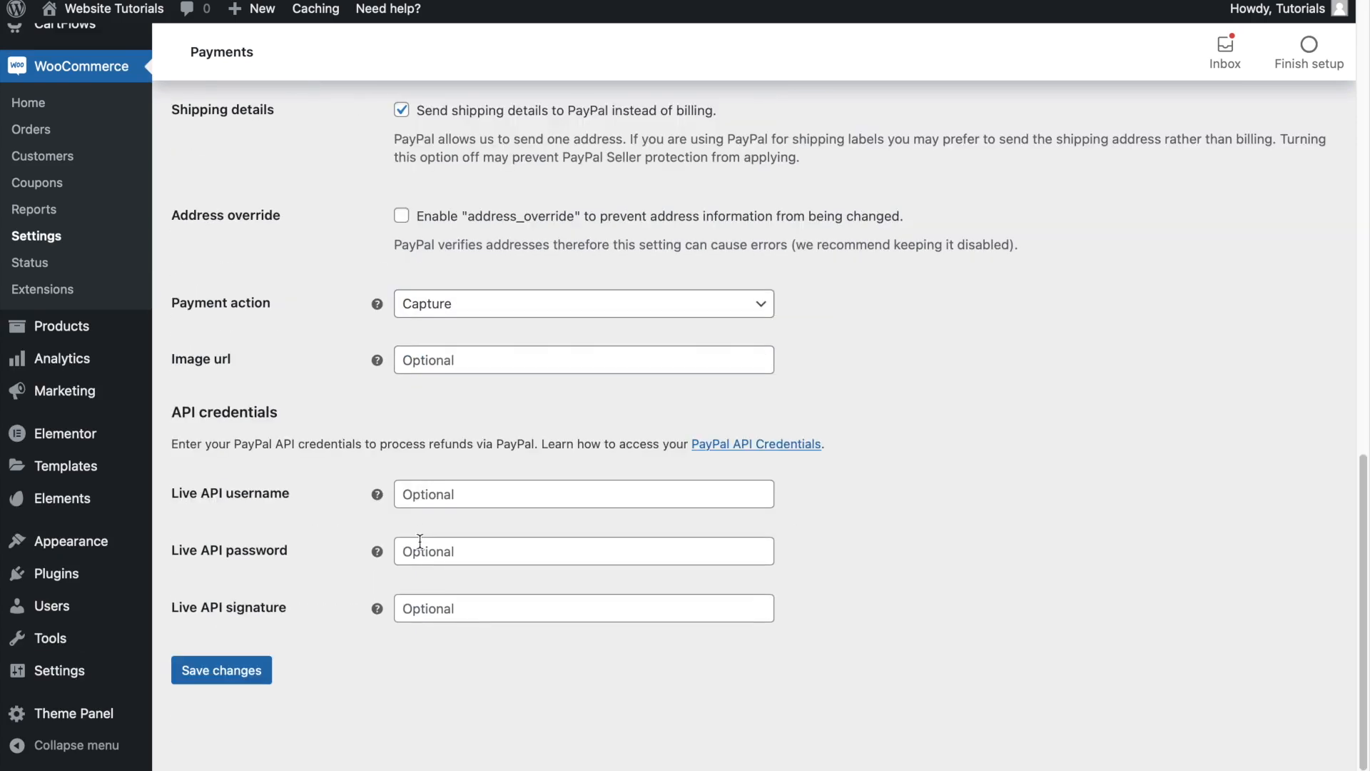
pyautogui.click(454, 491)
pyautogui.click(373, 479)
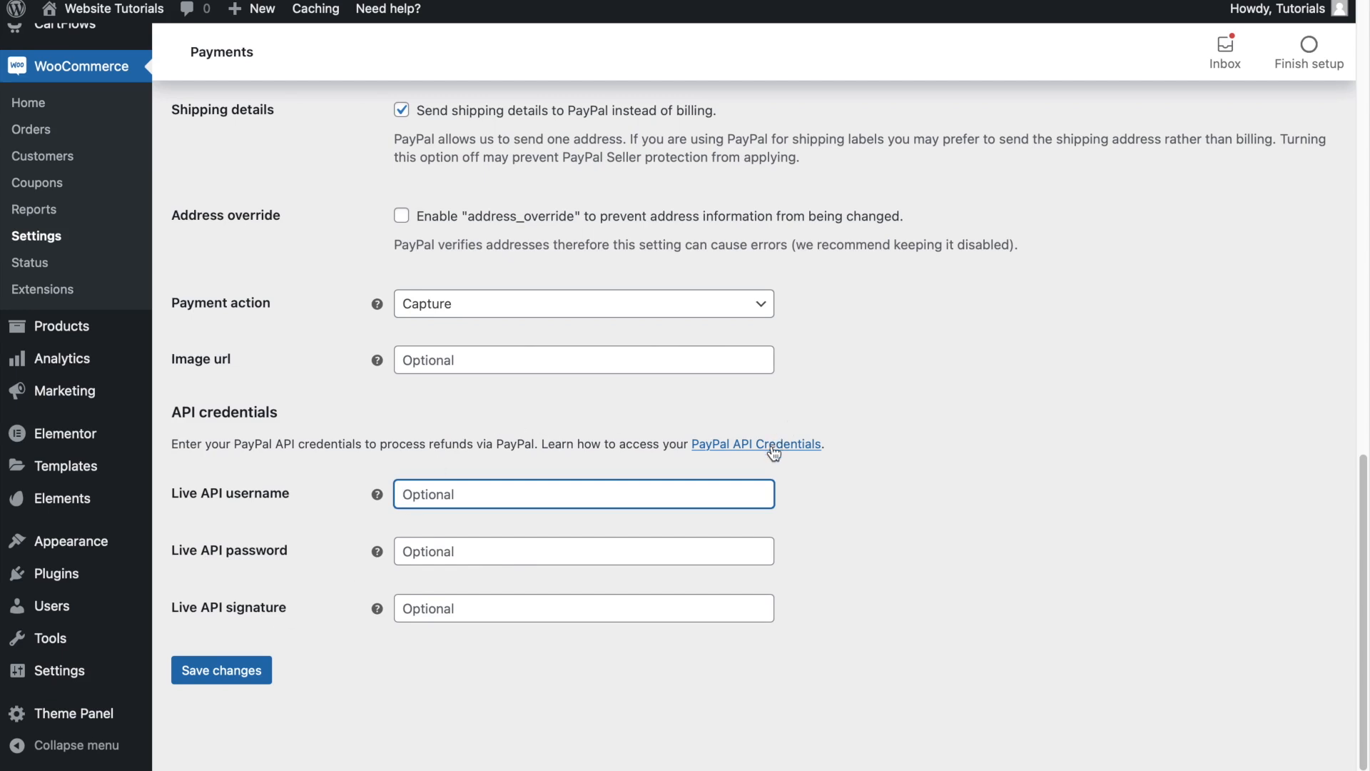
# - Open the PayPal API Credentials help page in a separate tab, view it and return to the PayPal Standard settings
pyautogui.rightClick(738, 449)
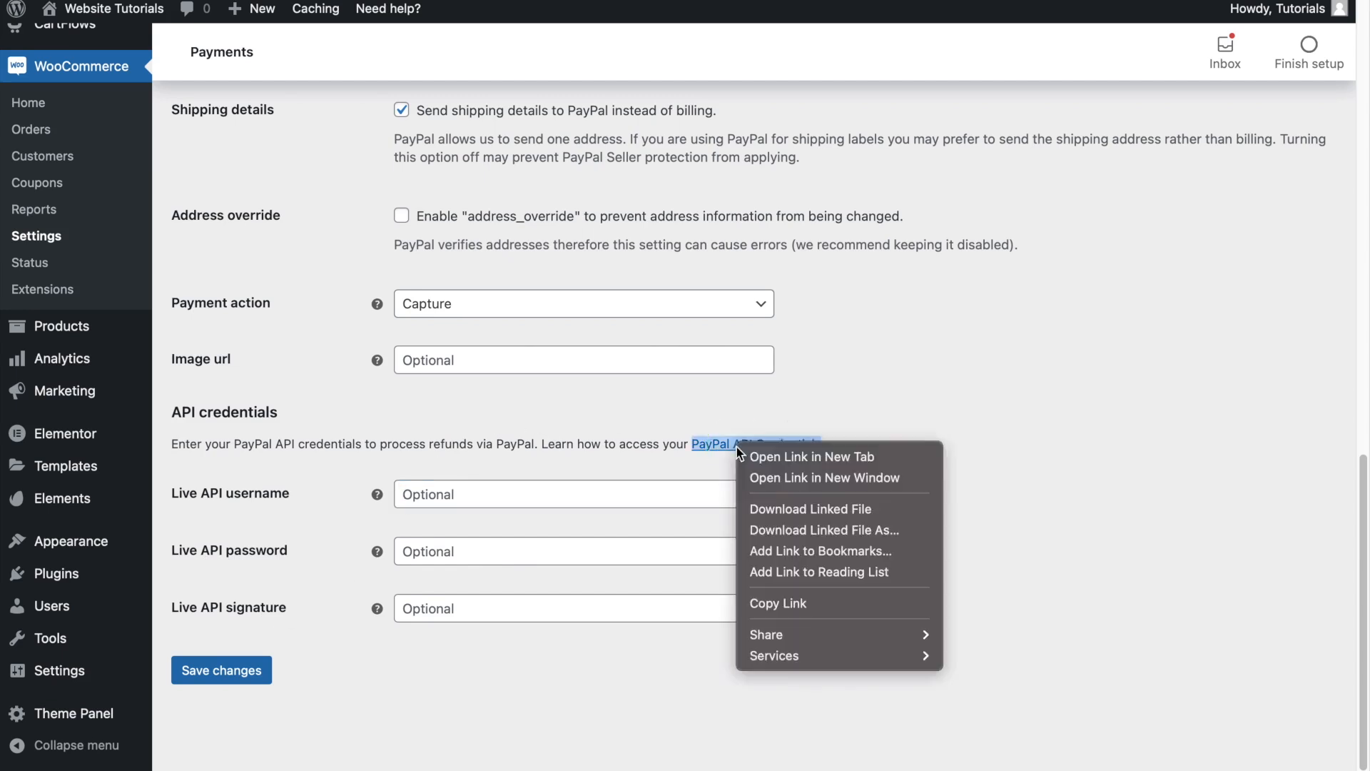
pyautogui.click(763, 449)
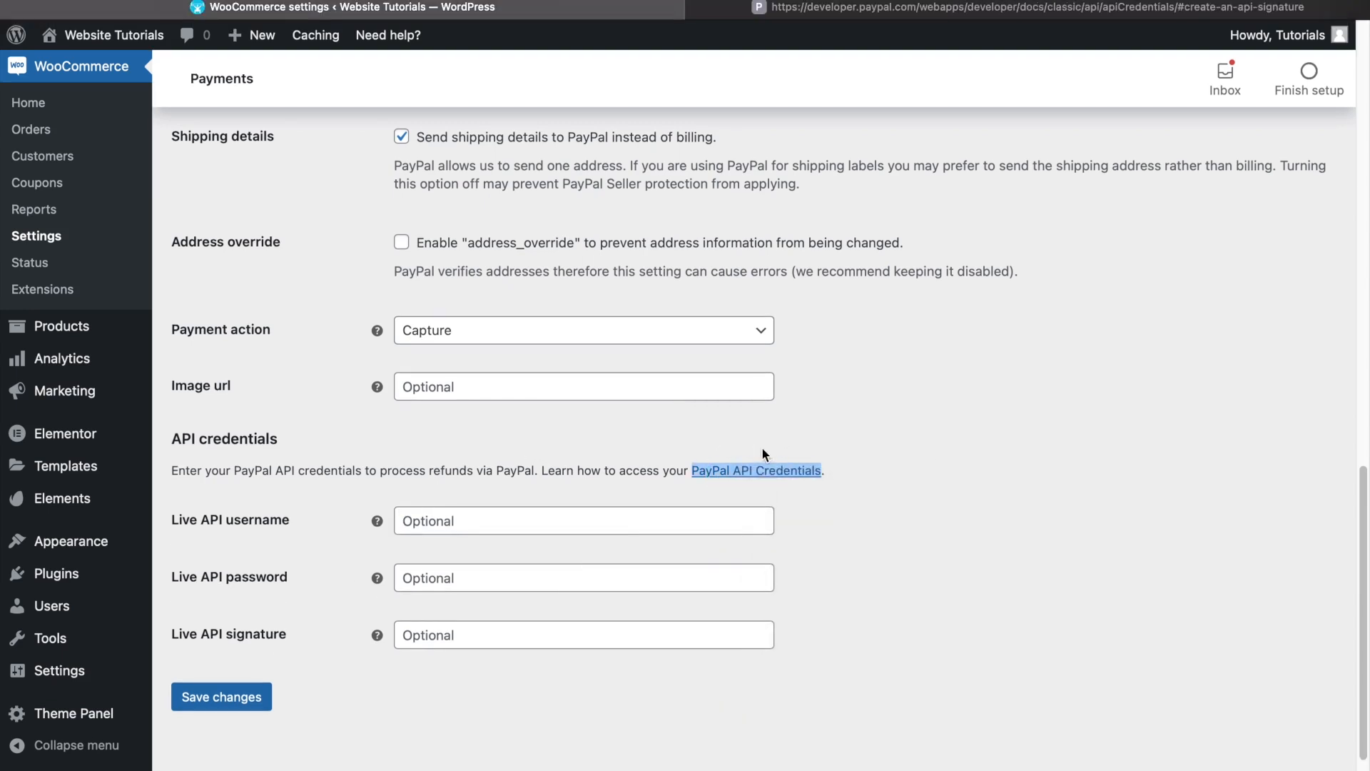
pyautogui.click(994, 7)
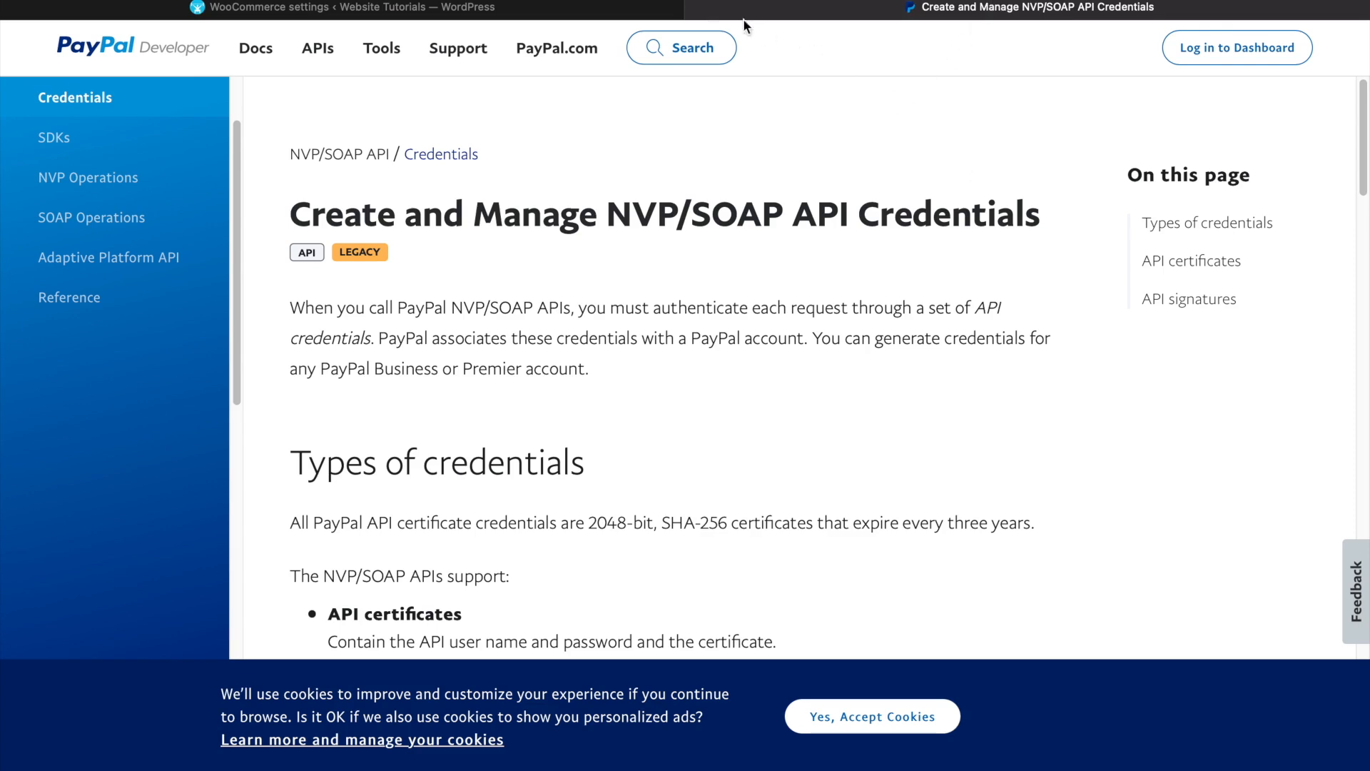
pyautogui.click(697, 7)
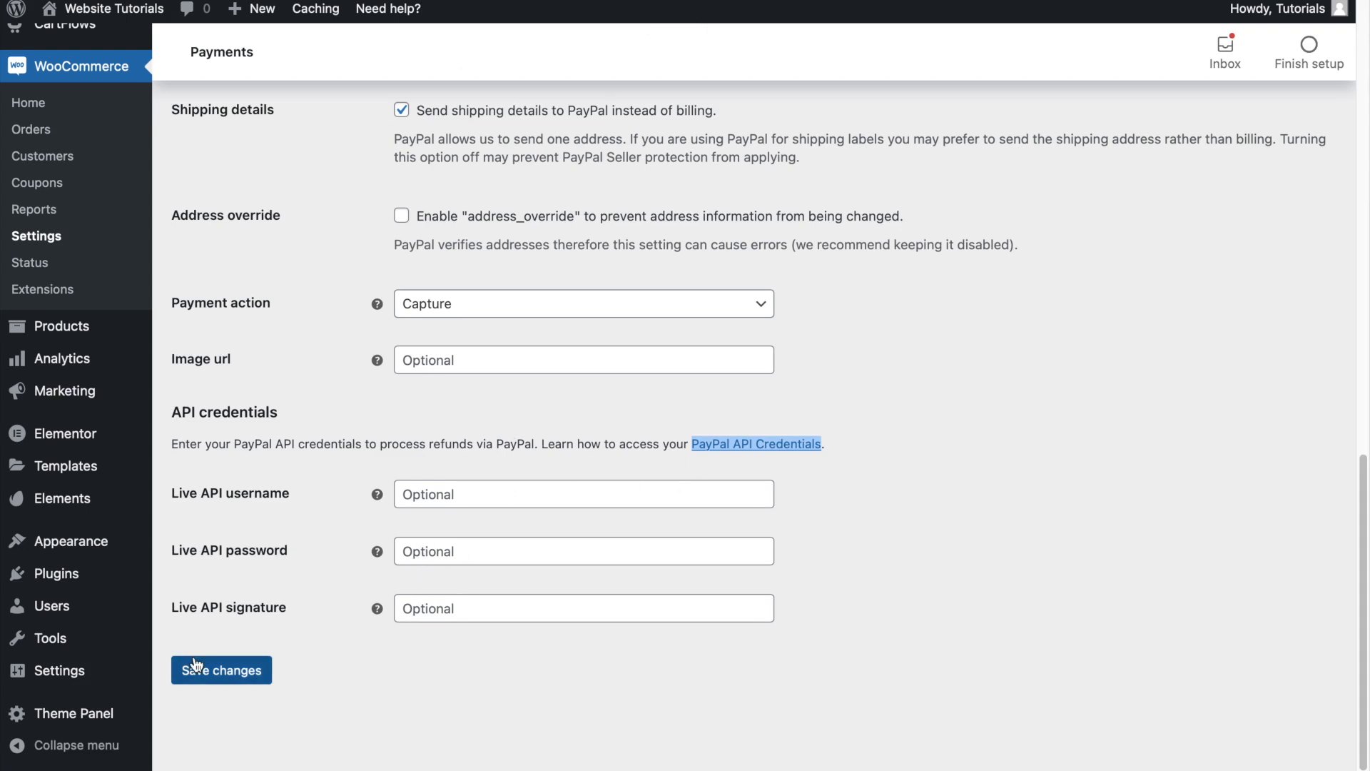
# - Save the PayPal Standard settings and return to the list of payment methods
pyautogui.click(230, 677)
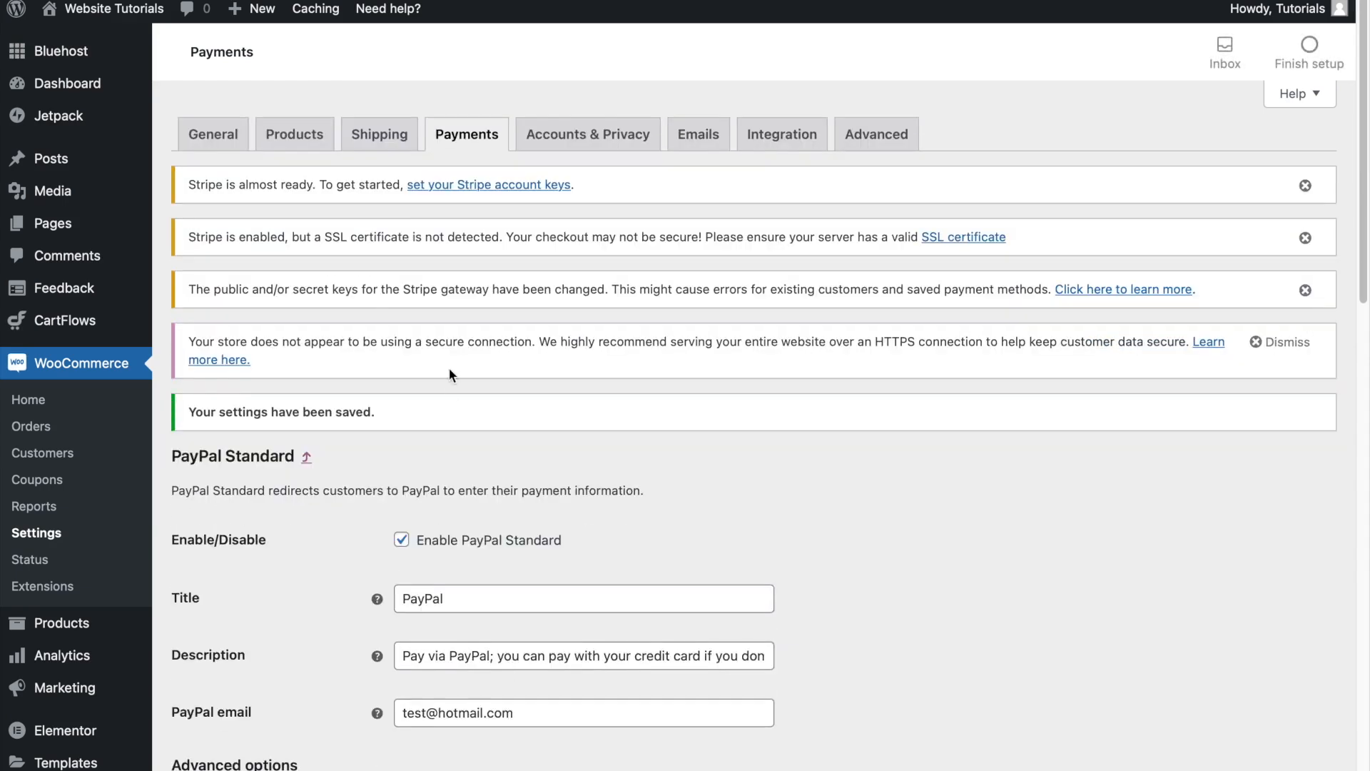
pyautogui.click(465, 142)
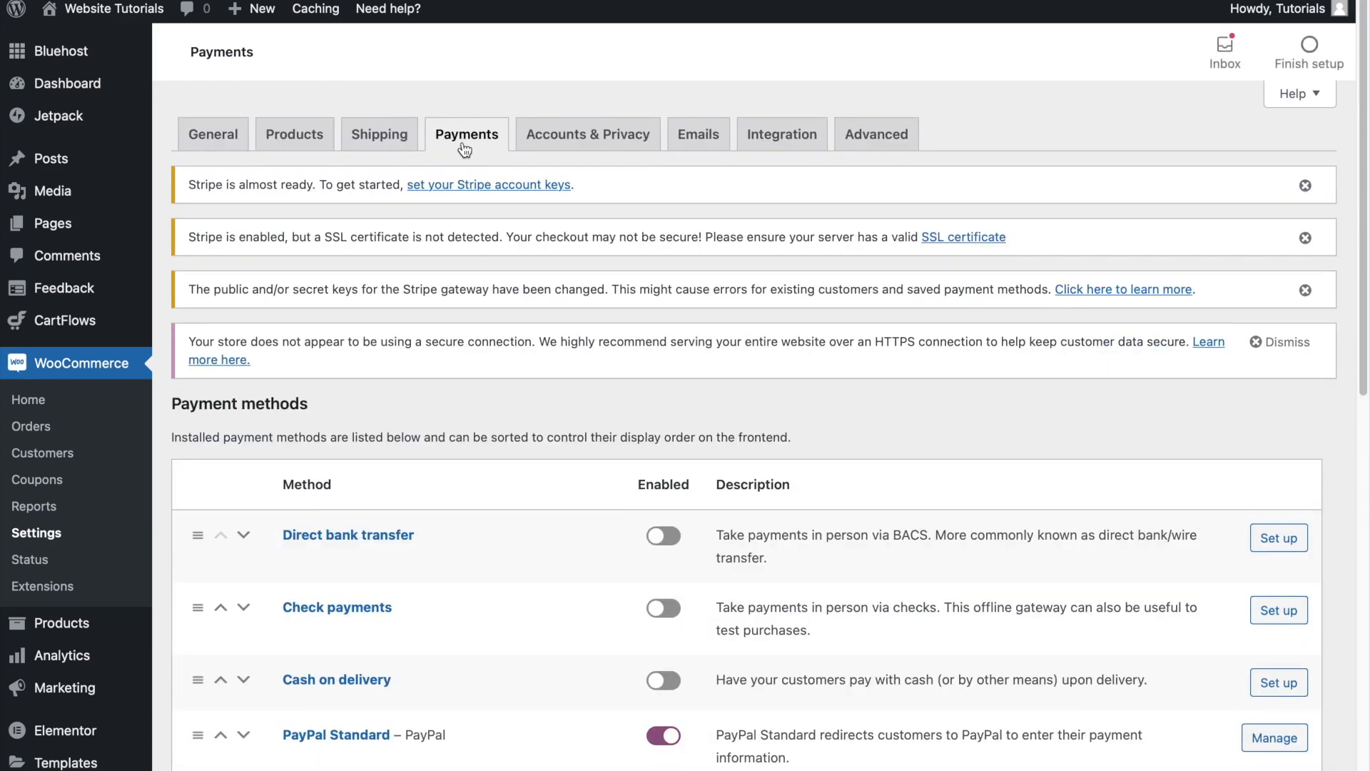
pyautogui.scroll(-5, 644, 107)
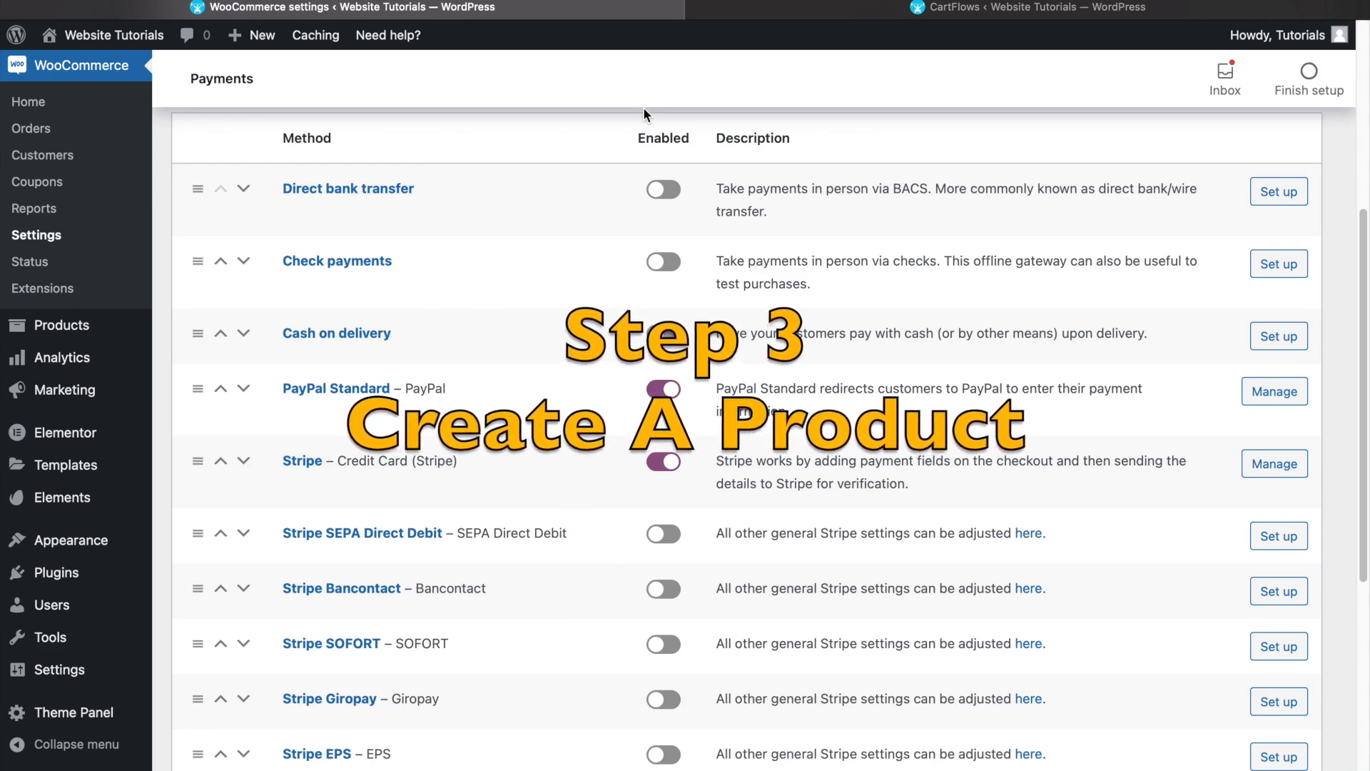
# - Add a new WooCommerce product named "Private Consultation"
pyautogui.moveTo(113, 331)
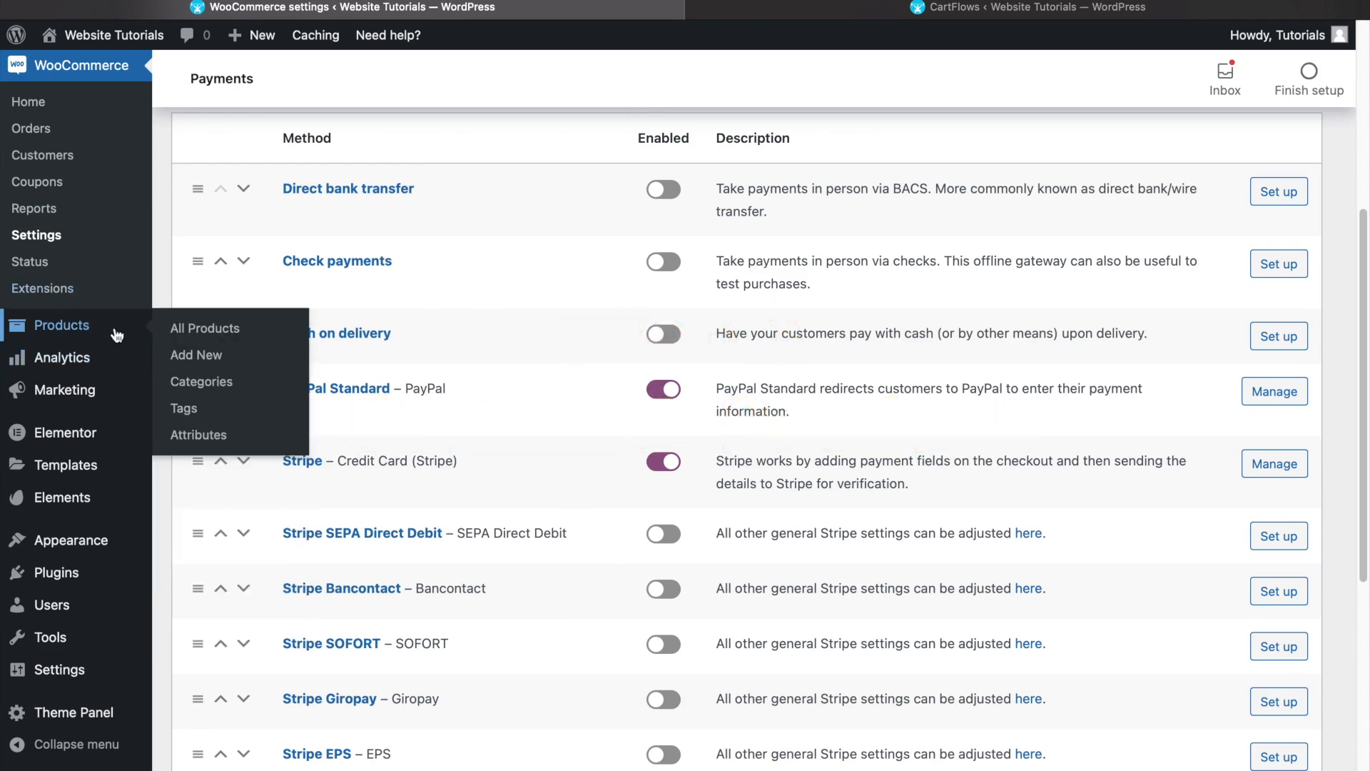
pyautogui.click(208, 364)
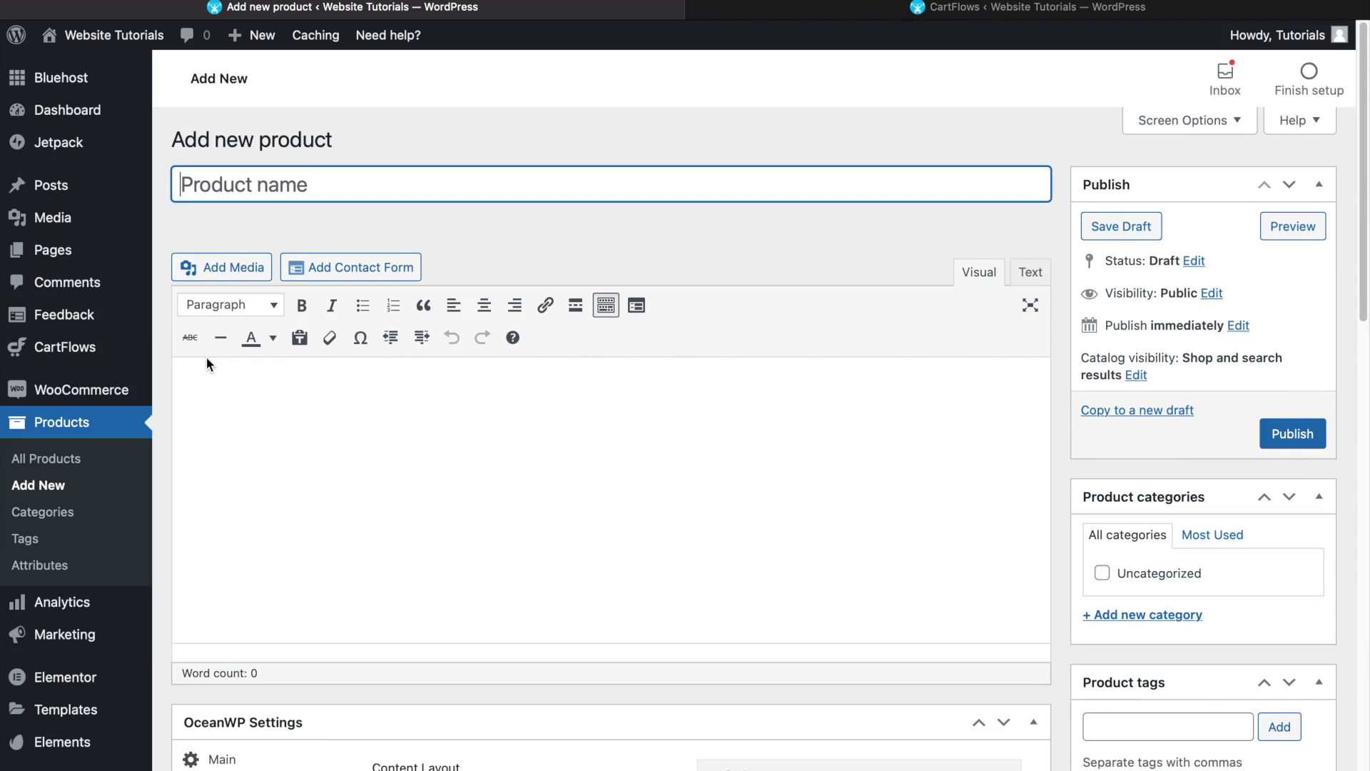
pyautogui.write('Private Consultation')
# - Keep the product type as Simple product and set its regular price to $500
pyautogui.scroll(-5, 579, 421)
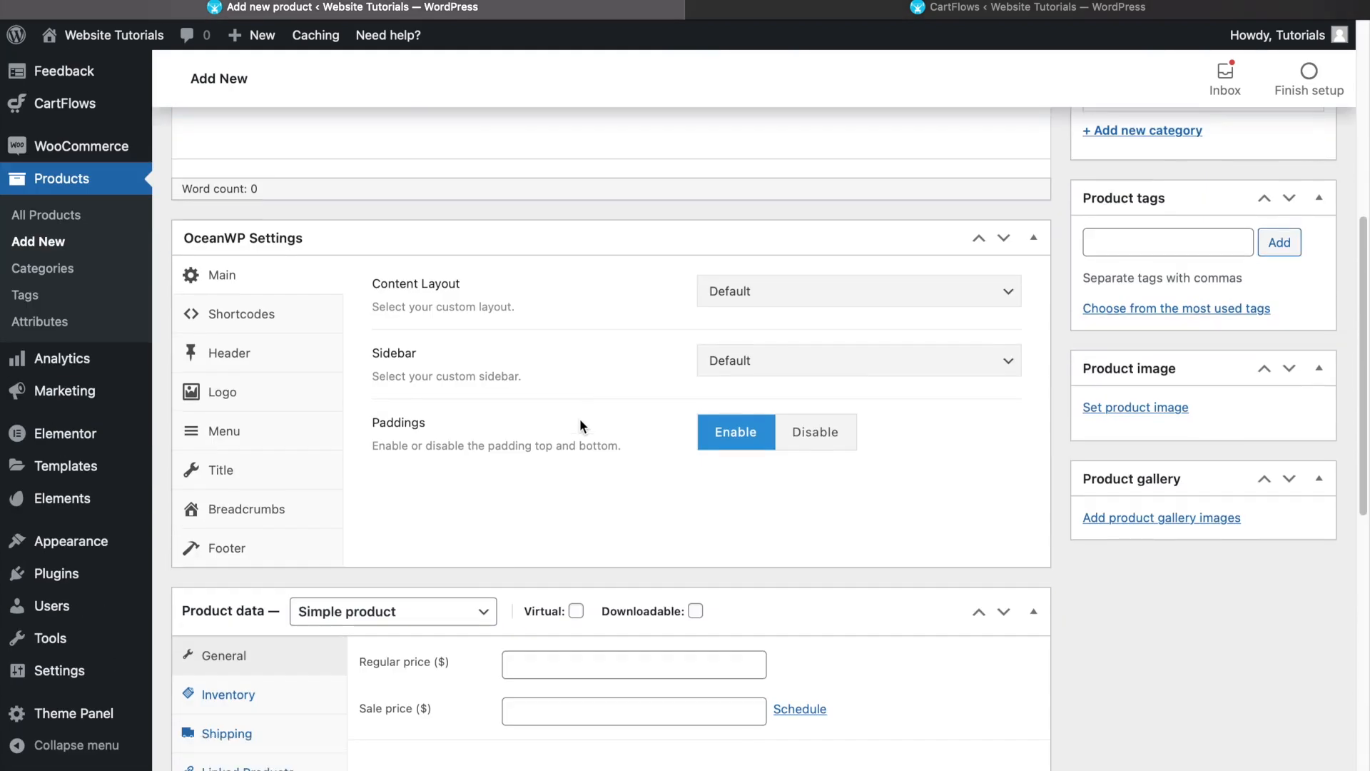
pyautogui.scroll(-4, 580, 426)
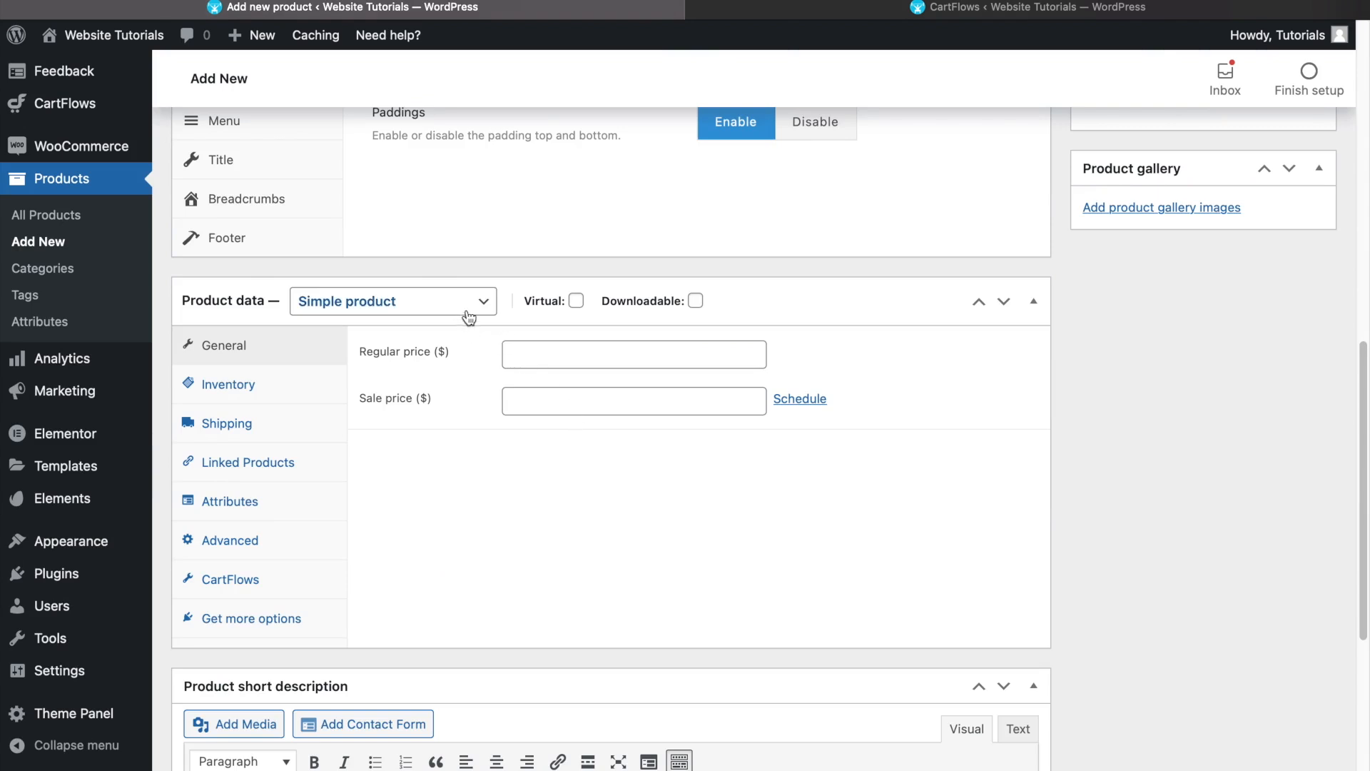
pyautogui.click(425, 316)
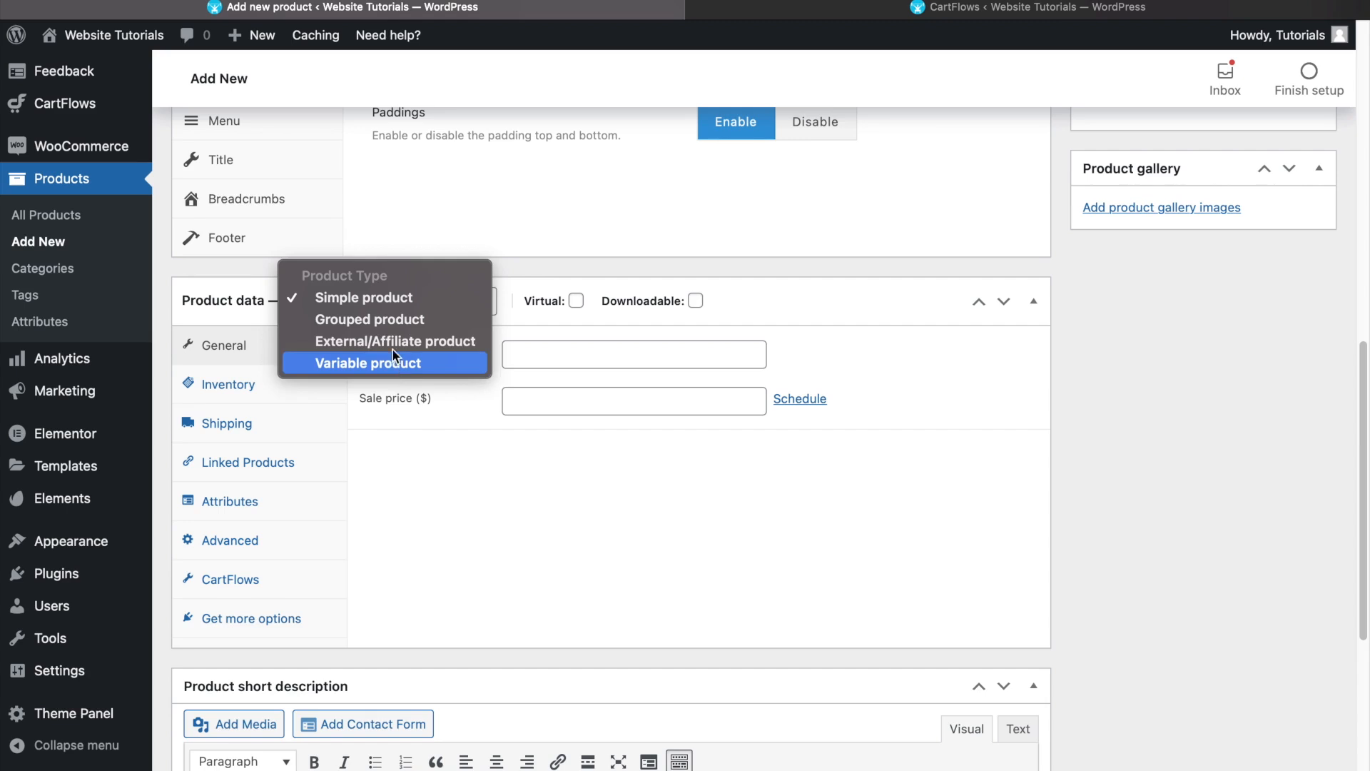
pyautogui.click(389, 303)
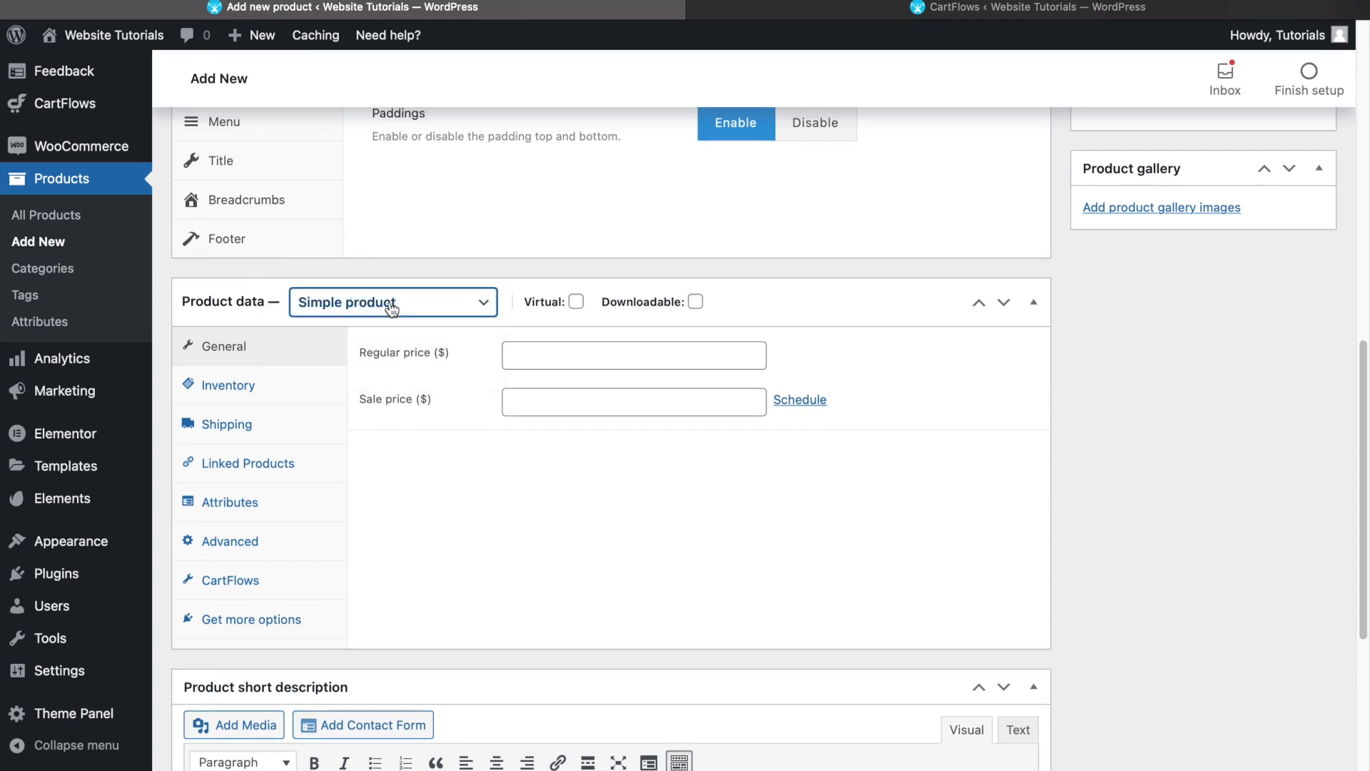
pyautogui.click(593, 358)
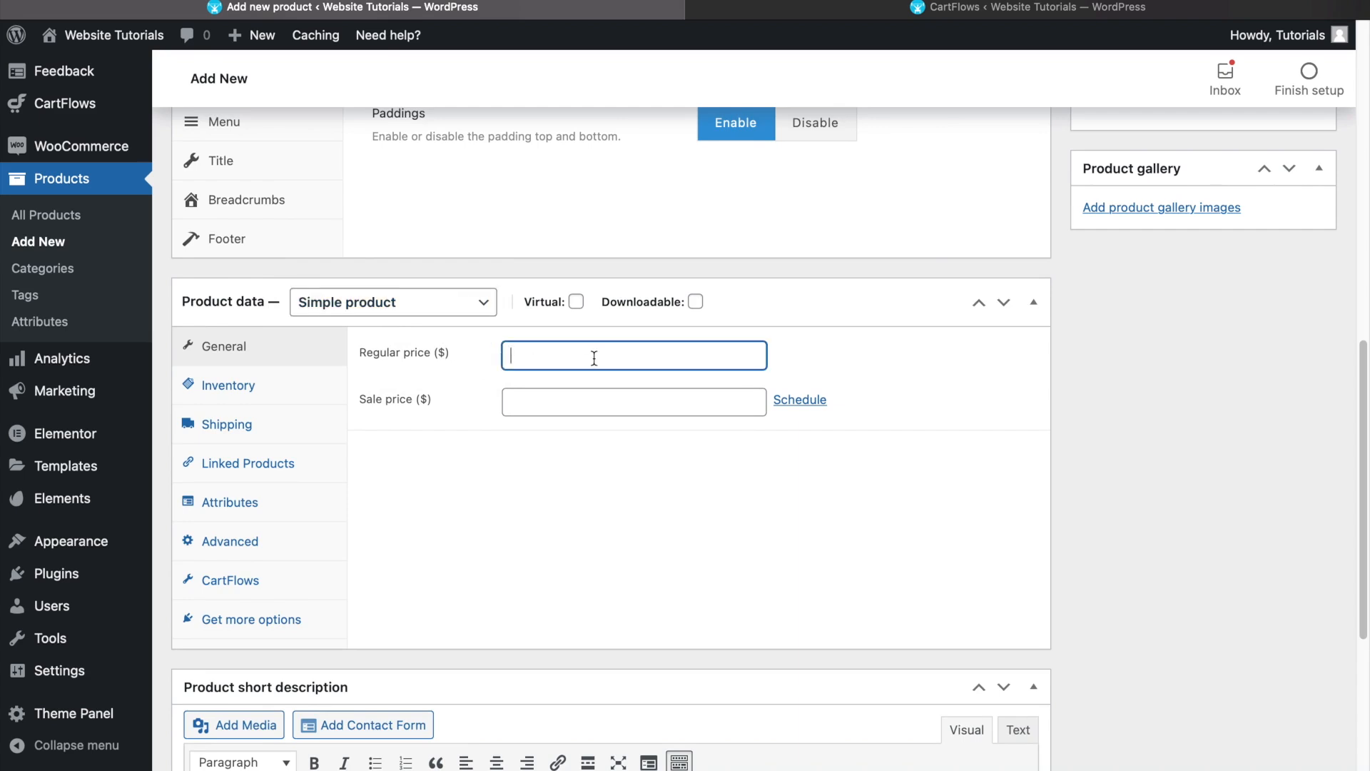
pyautogui.write('500')
# - Check the short description area of the new product and publish the product
pyautogui.scroll(-5, 446, 362)
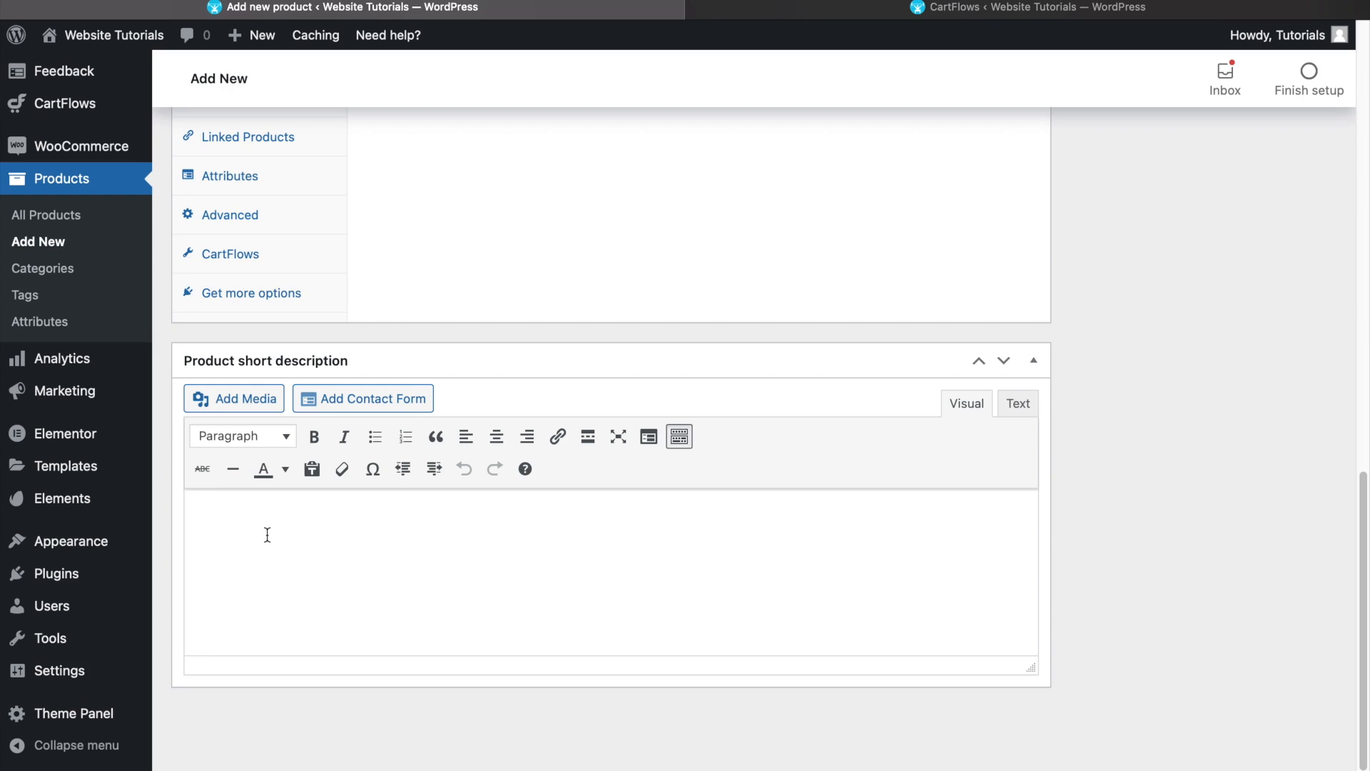
pyautogui.scroll(5, 480, 541)
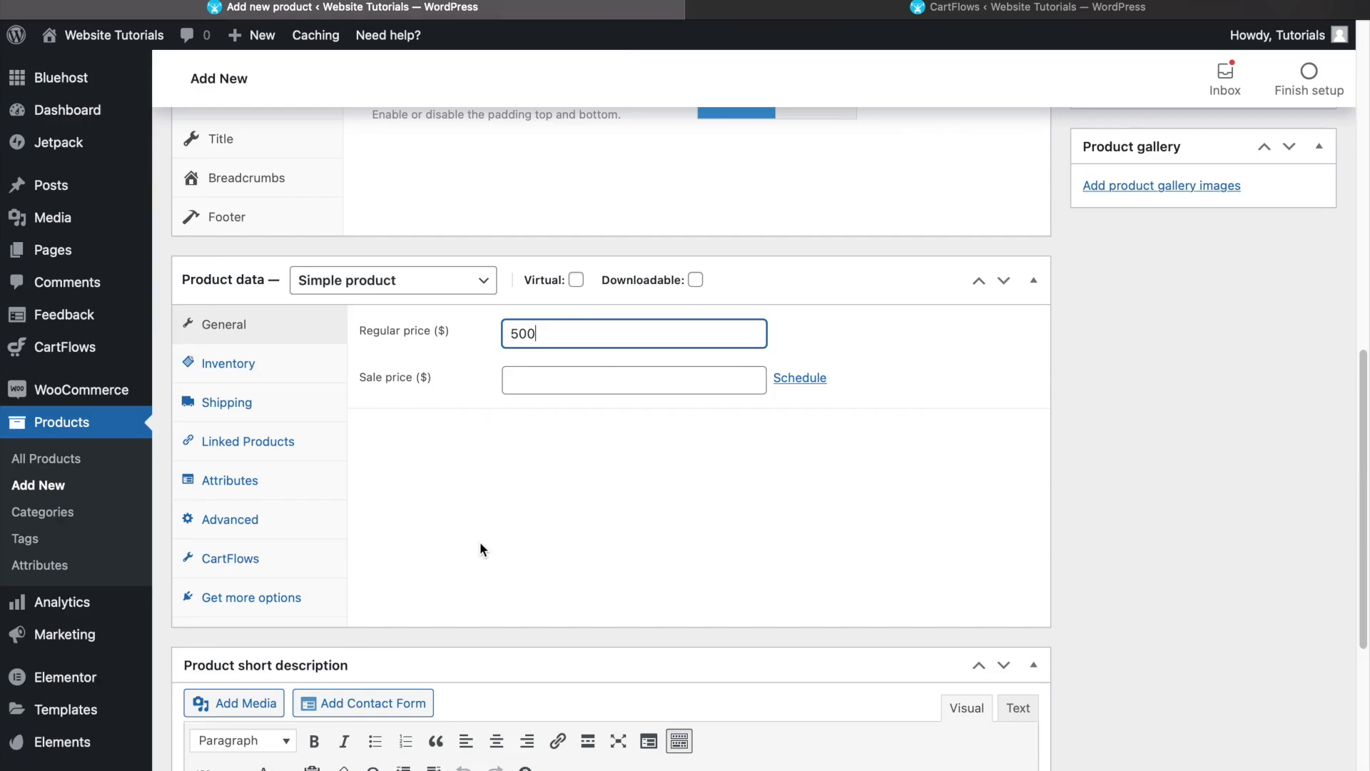
pyautogui.scroll(10, 486, 555)
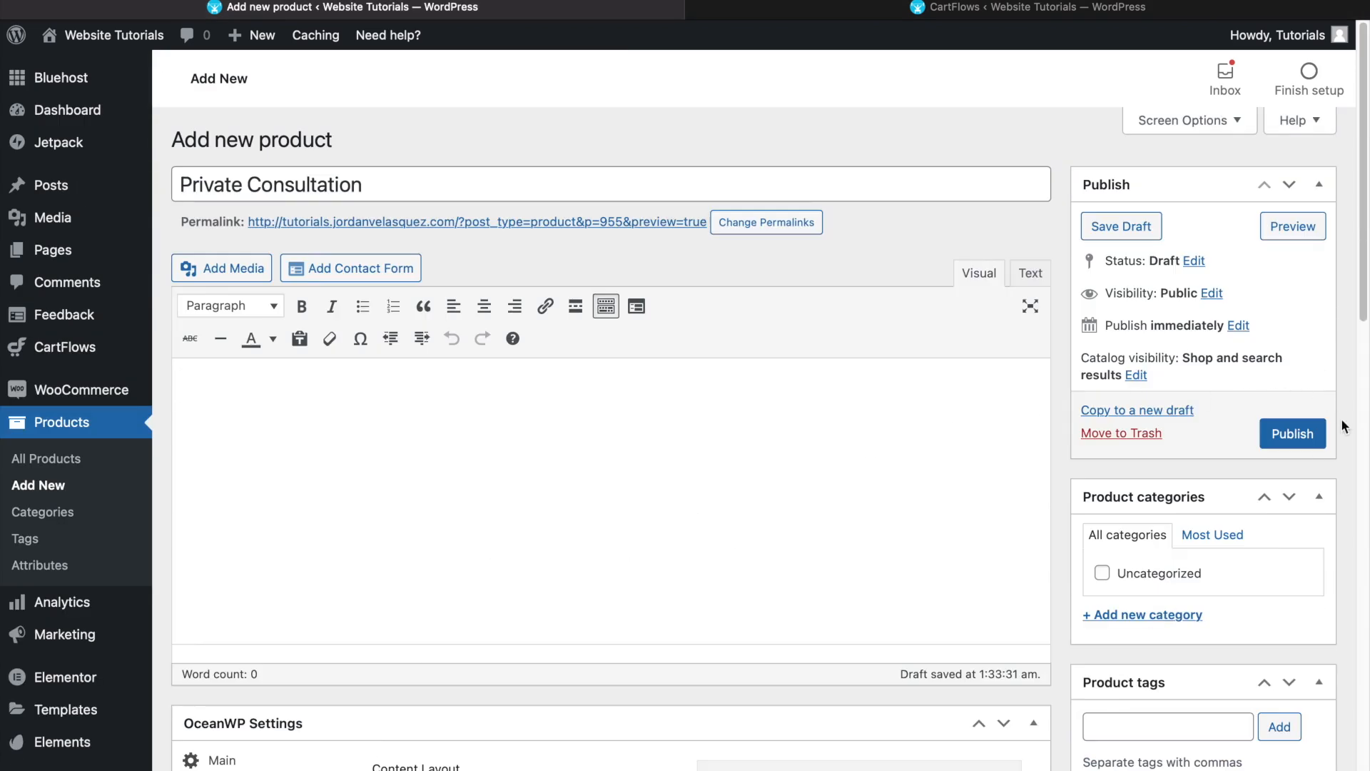
pyautogui.click(1308, 437)
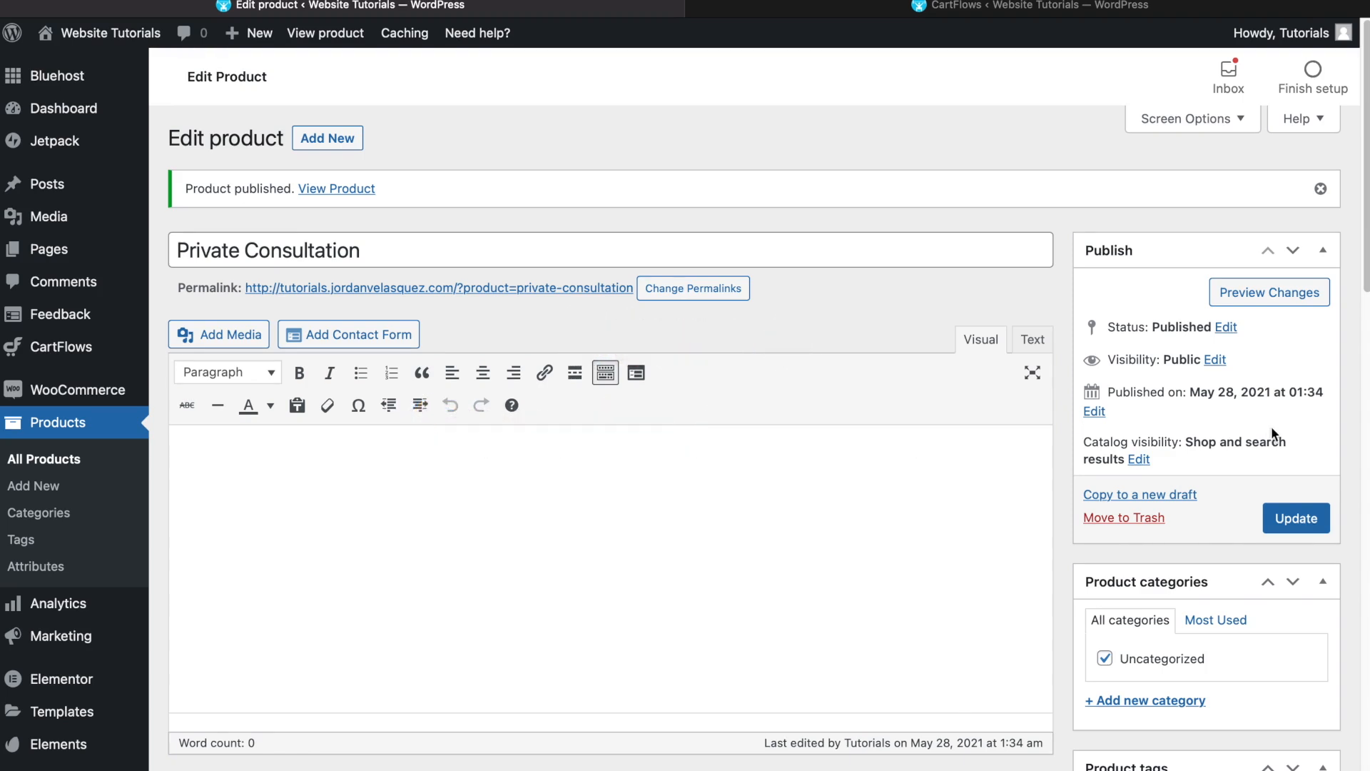
# - Start adding a new flow in CartFlows and browse the available flow templates
pyautogui.moveTo(61, 360)
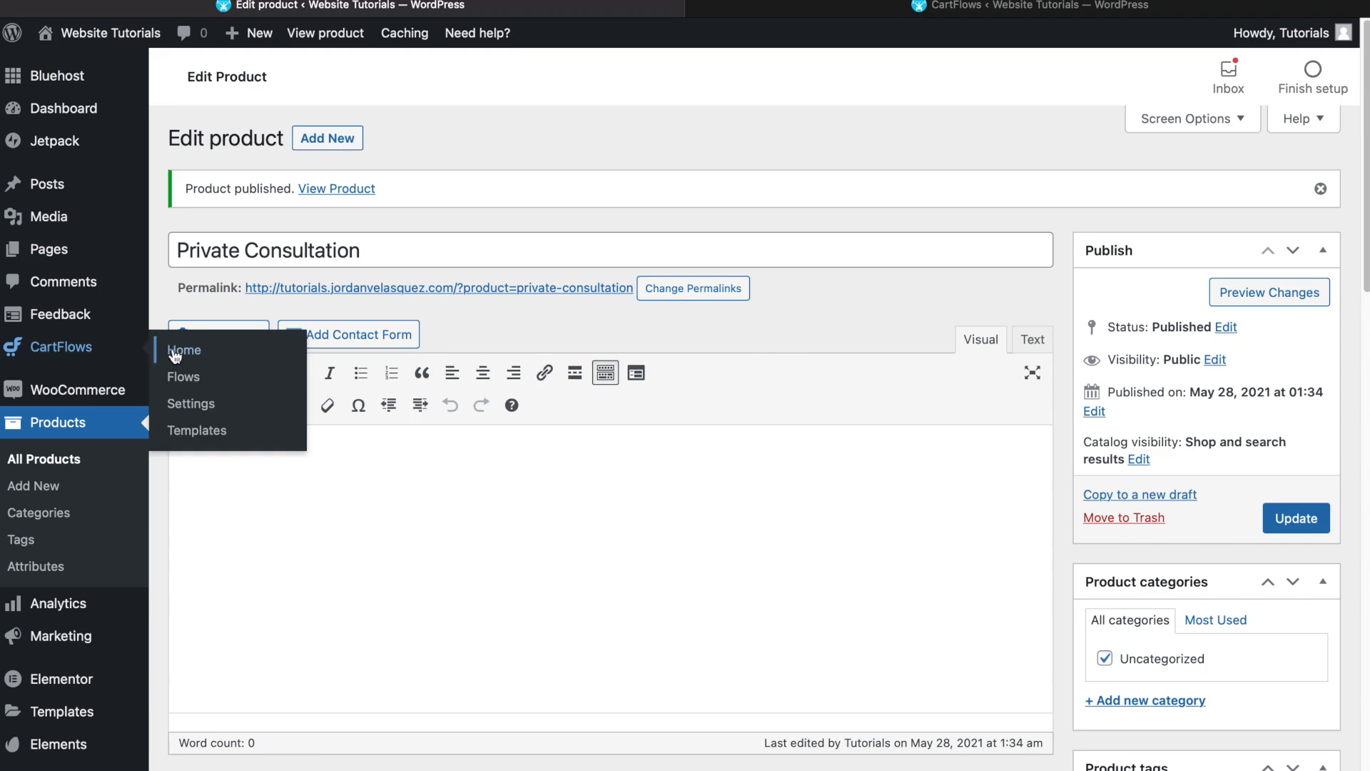
pyautogui.click(184, 377)
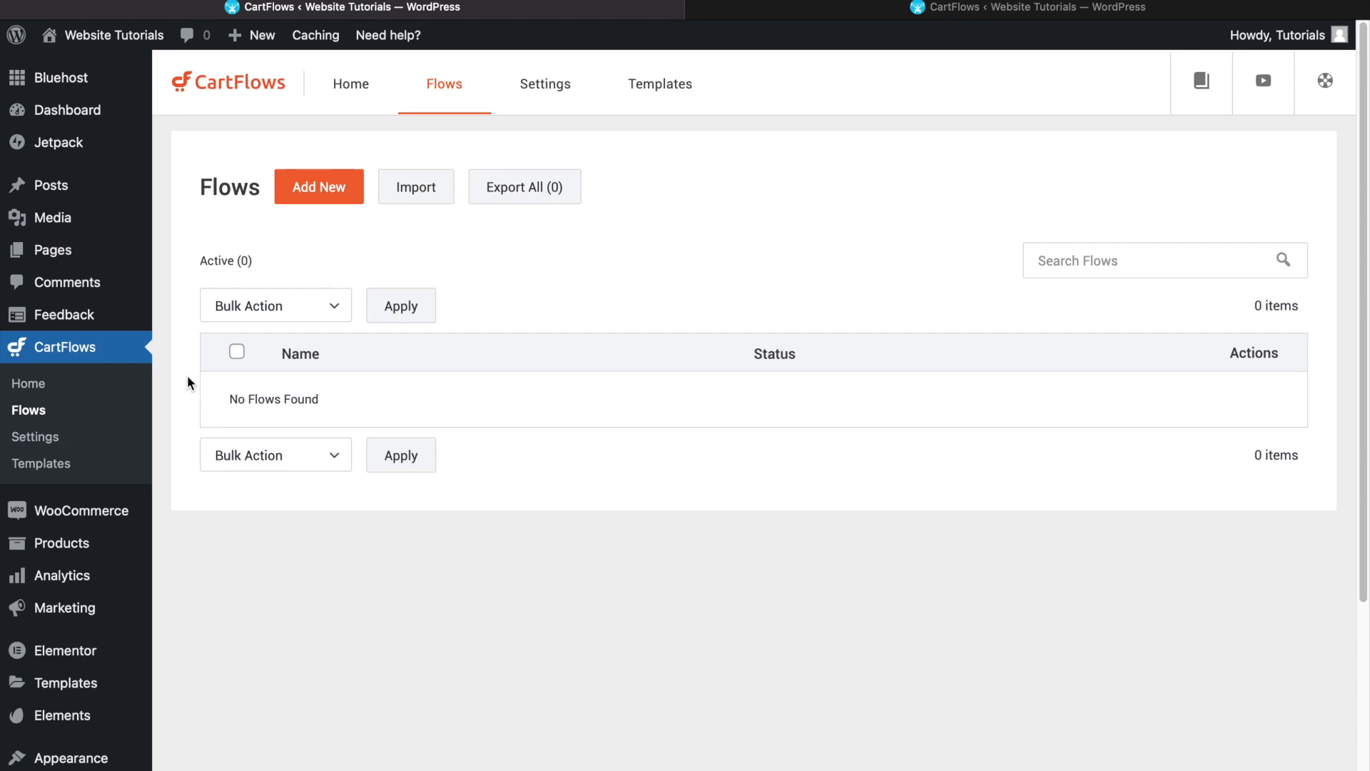
pyautogui.click(307, 191)
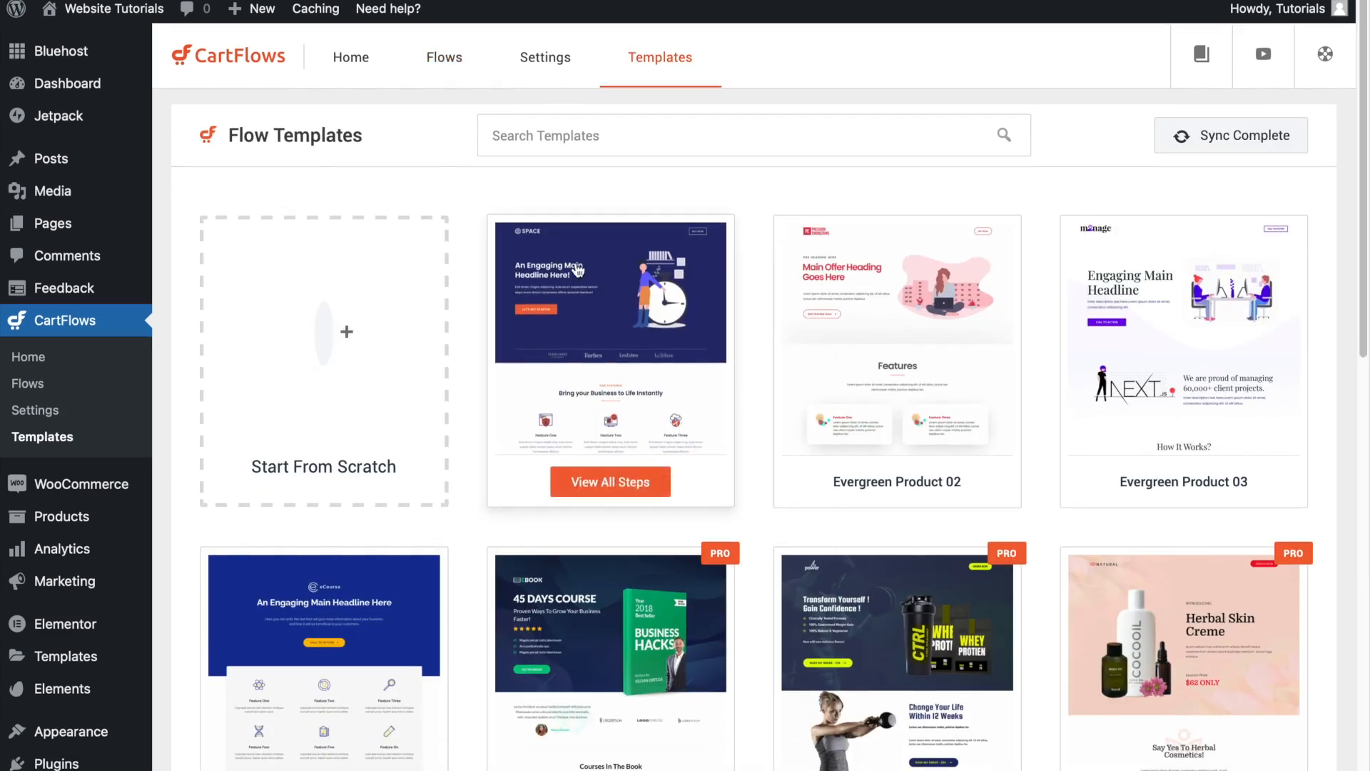
pyautogui.scroll(-4, 935, 335)
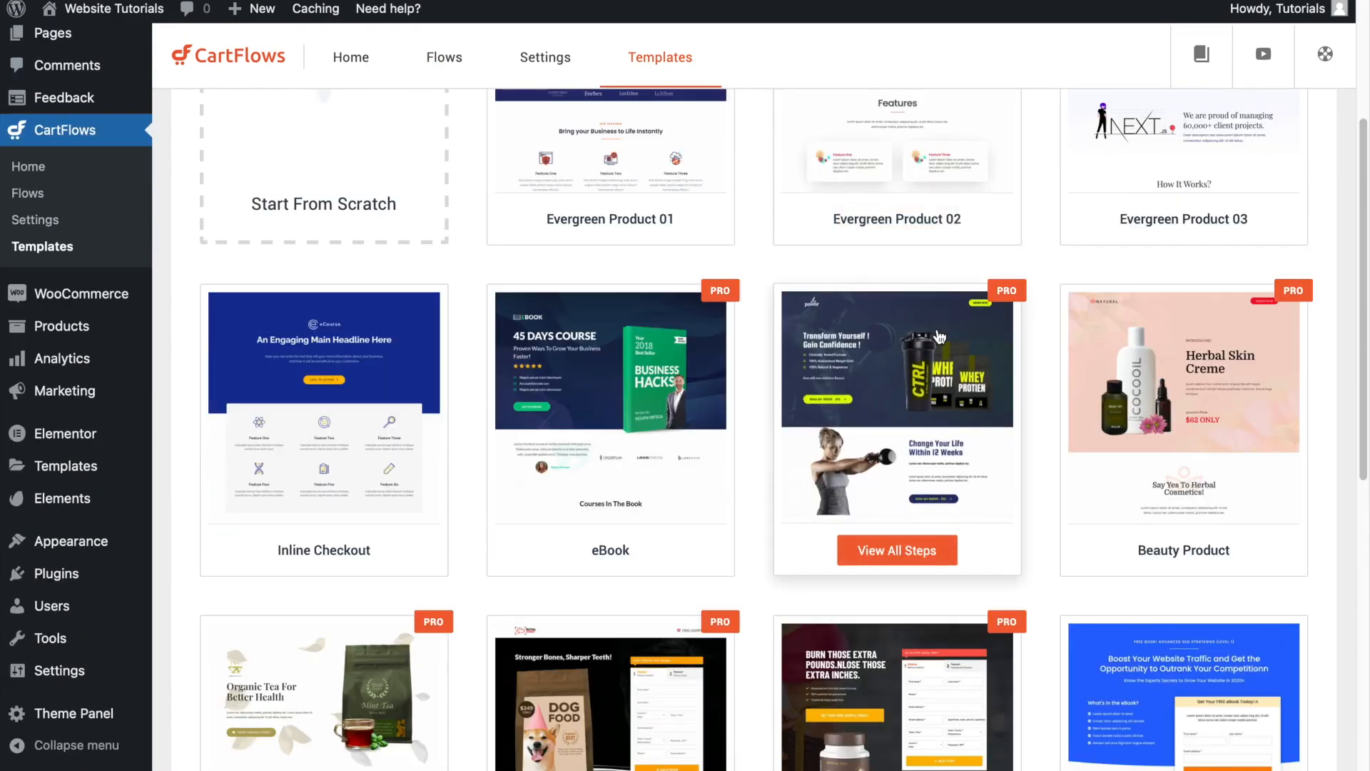
pyautogui.scroll(-2, 939, 337)
pyautogui.scroll(-6, 939, 337)
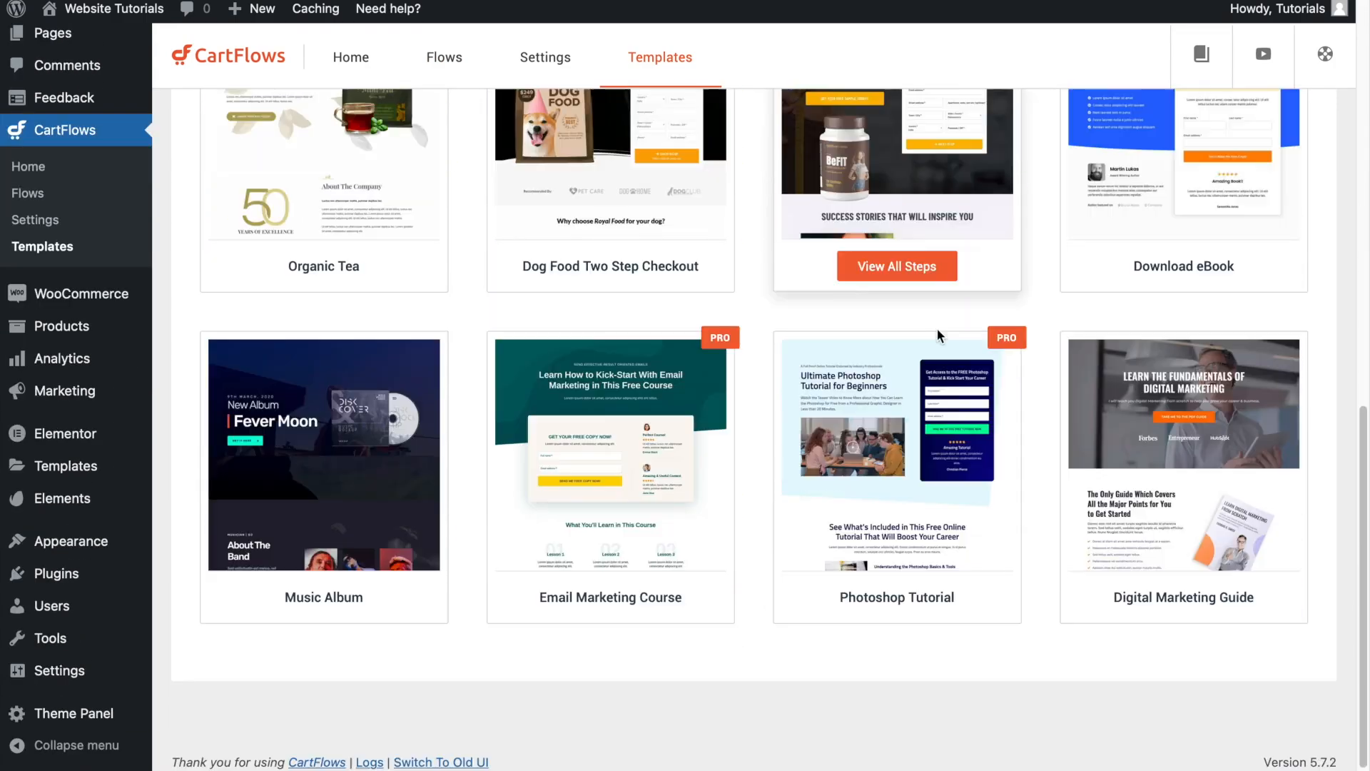
pyautogui.scroll(10, 935, 335)
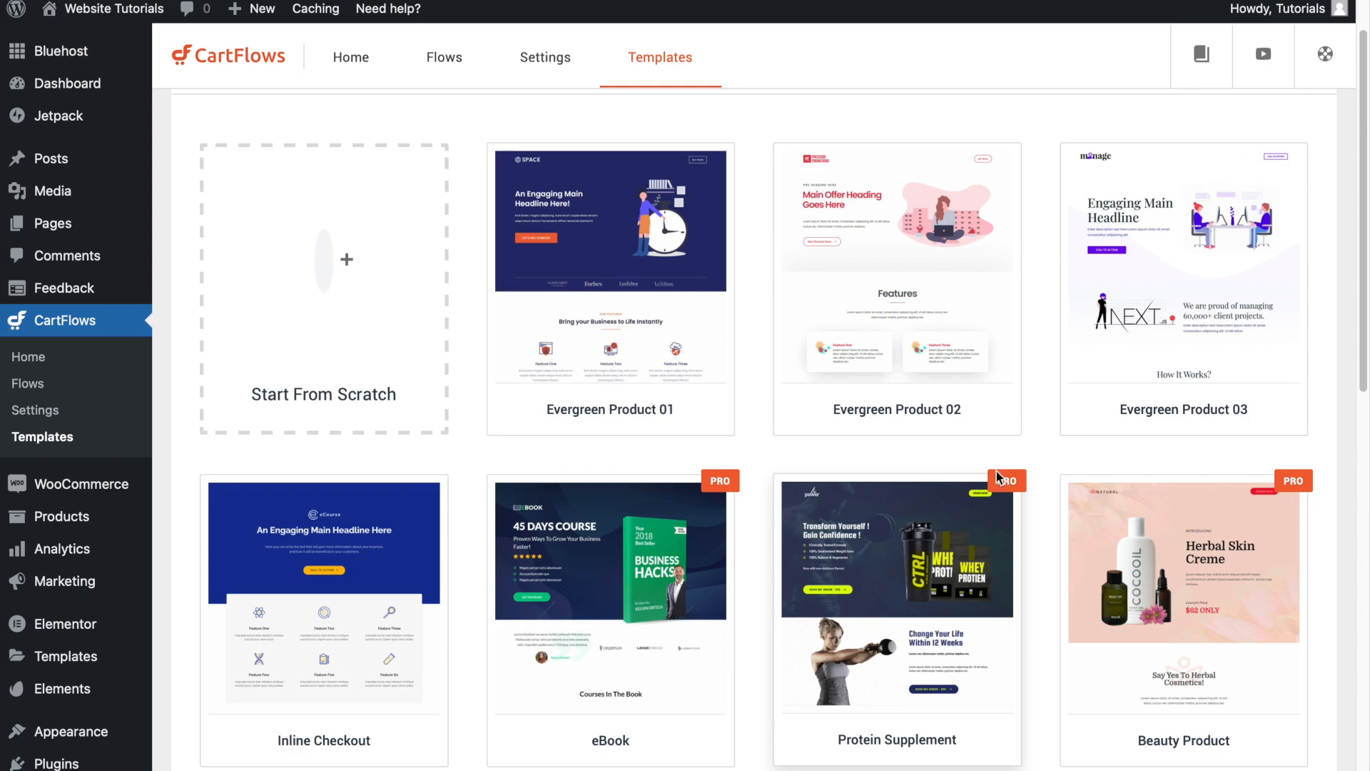
# - View all steps of the Evergreen Product 01 template, from the landing page through the checkout page to the thank you page
pyautogui.moveTo(628, 278)
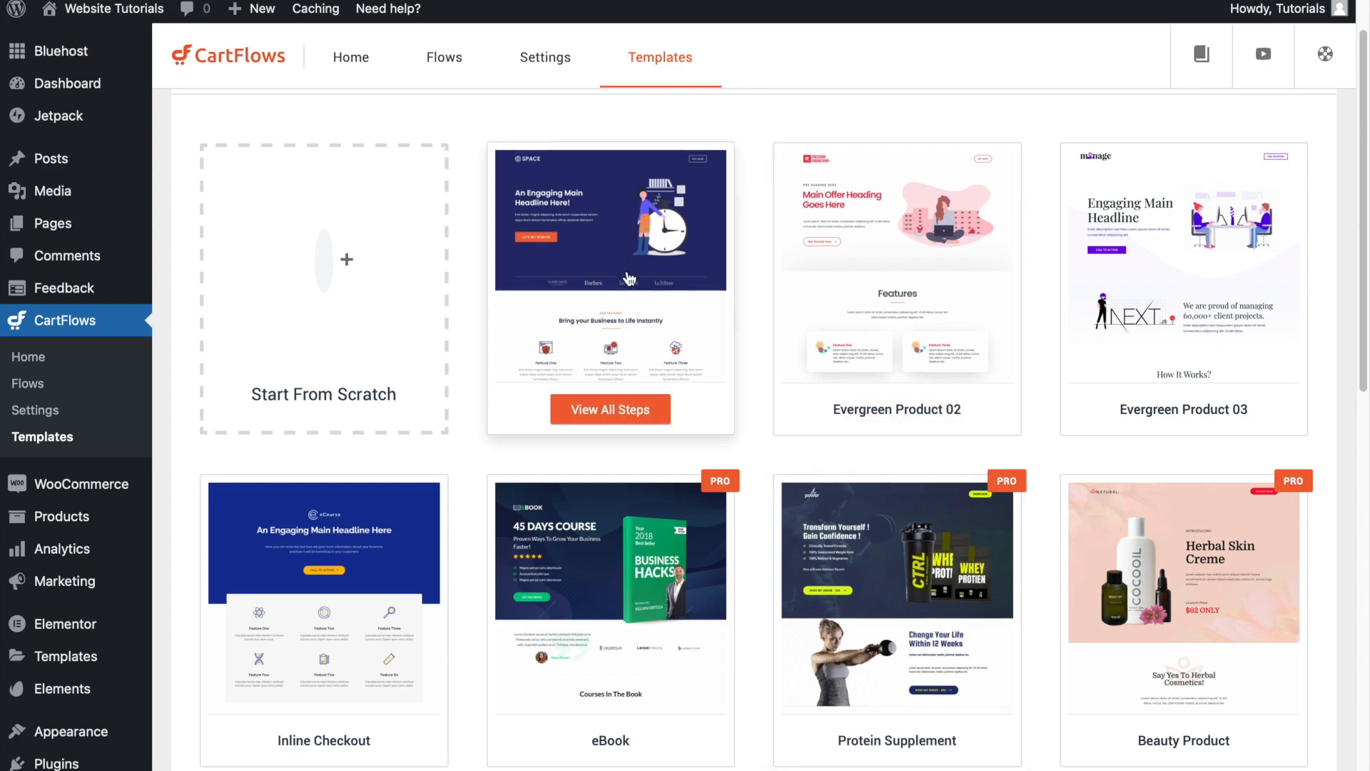
pyautogui.click(611, 407)
pyautogui.scroll(-15, 666, 404)
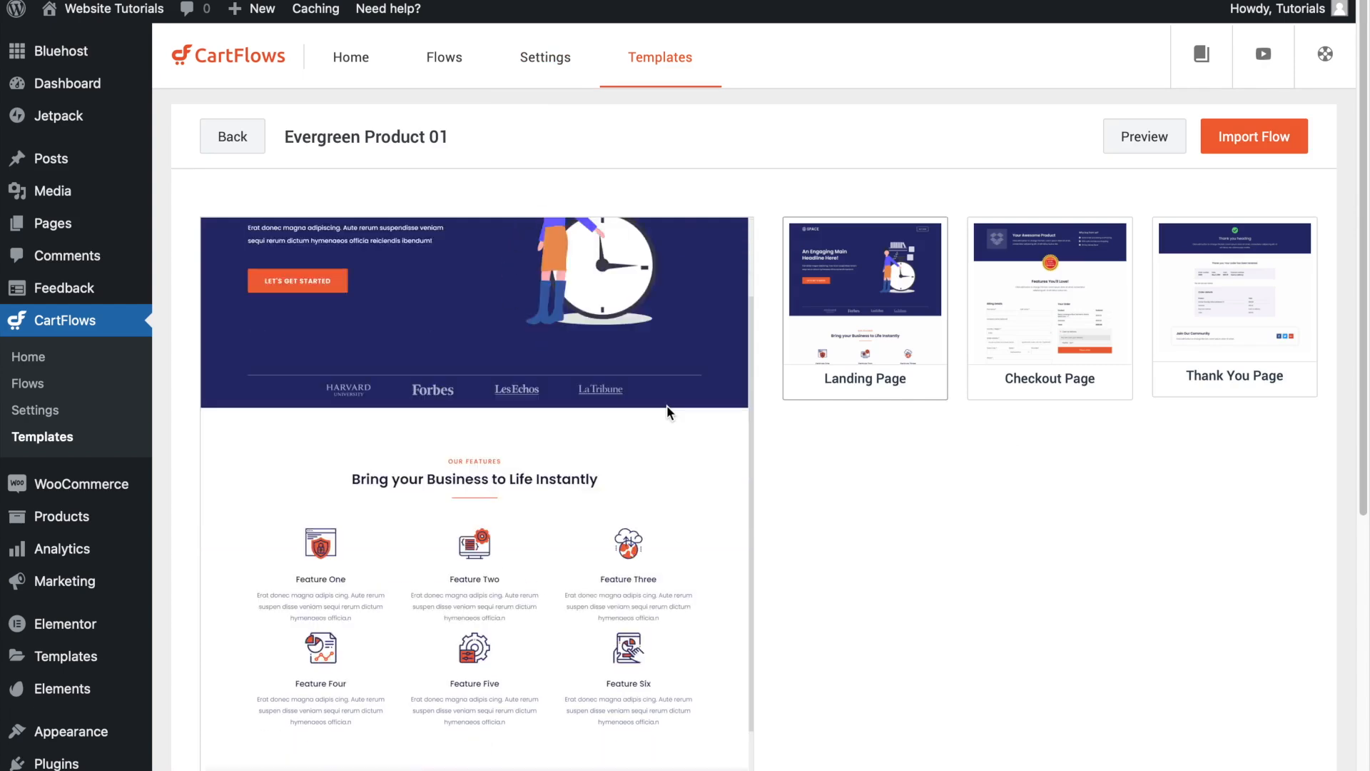
pyautogui.scroll(15, 666, 405)
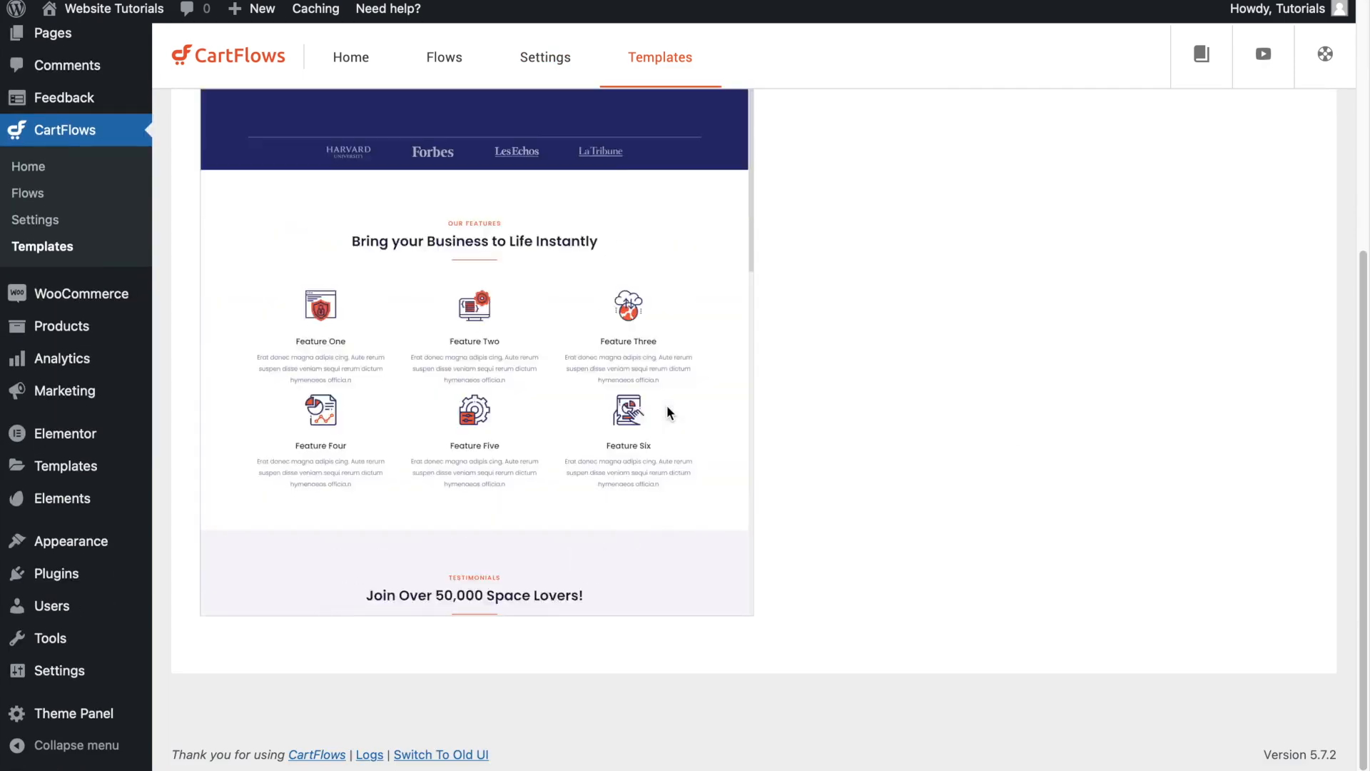
pyautogui.click(1039, 308)
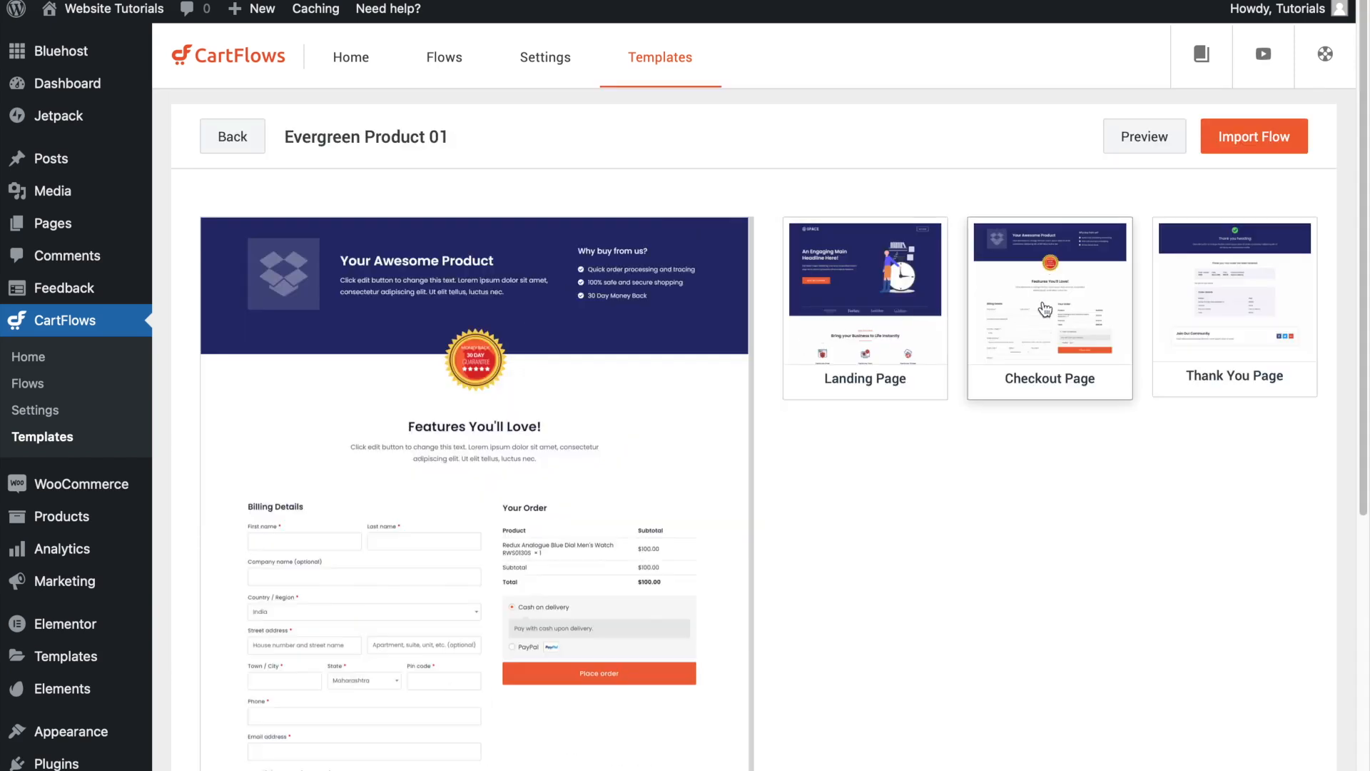
pyautogui.click(1257, 304)
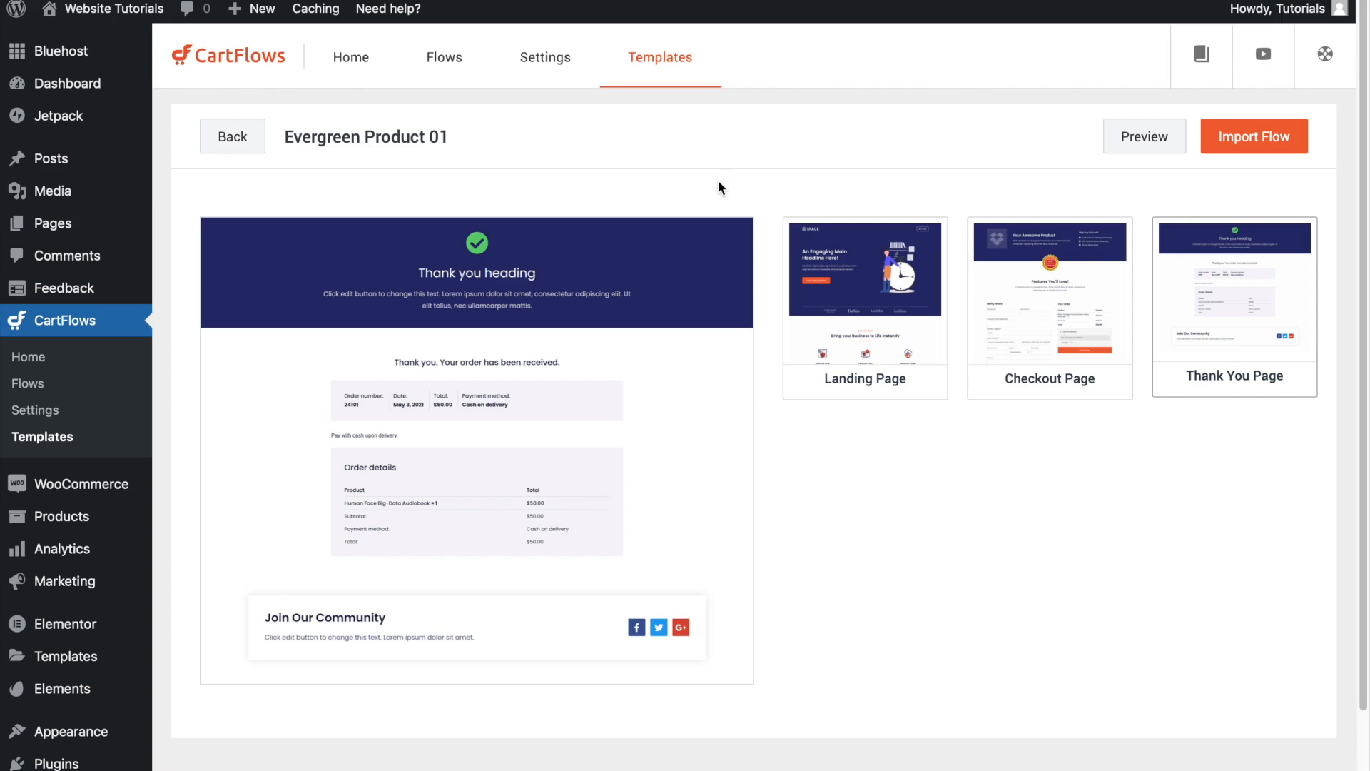
# - Examine the template's checkout page preview, including the billing details, order summary and additional information
pyautogui.click(1071, 269)
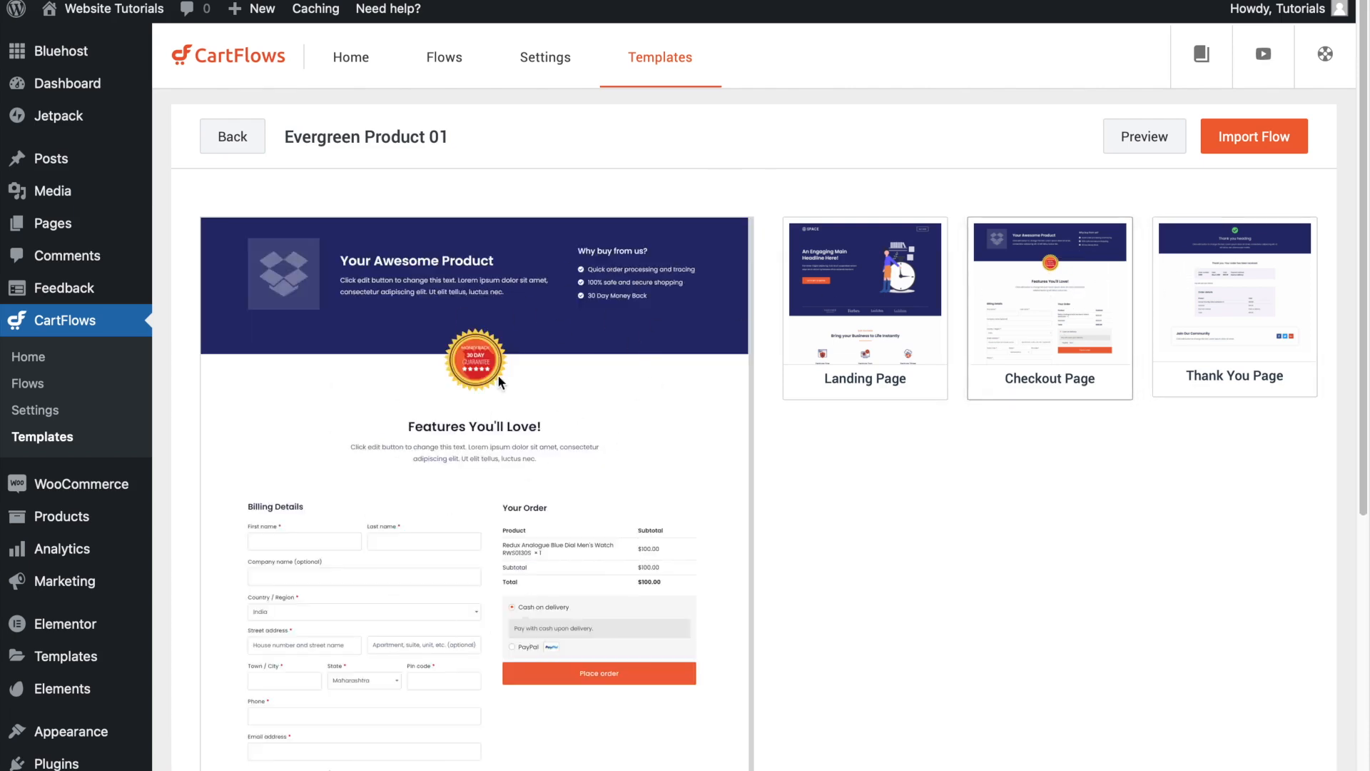
pyautogui.scroll(-1, 469, 431)
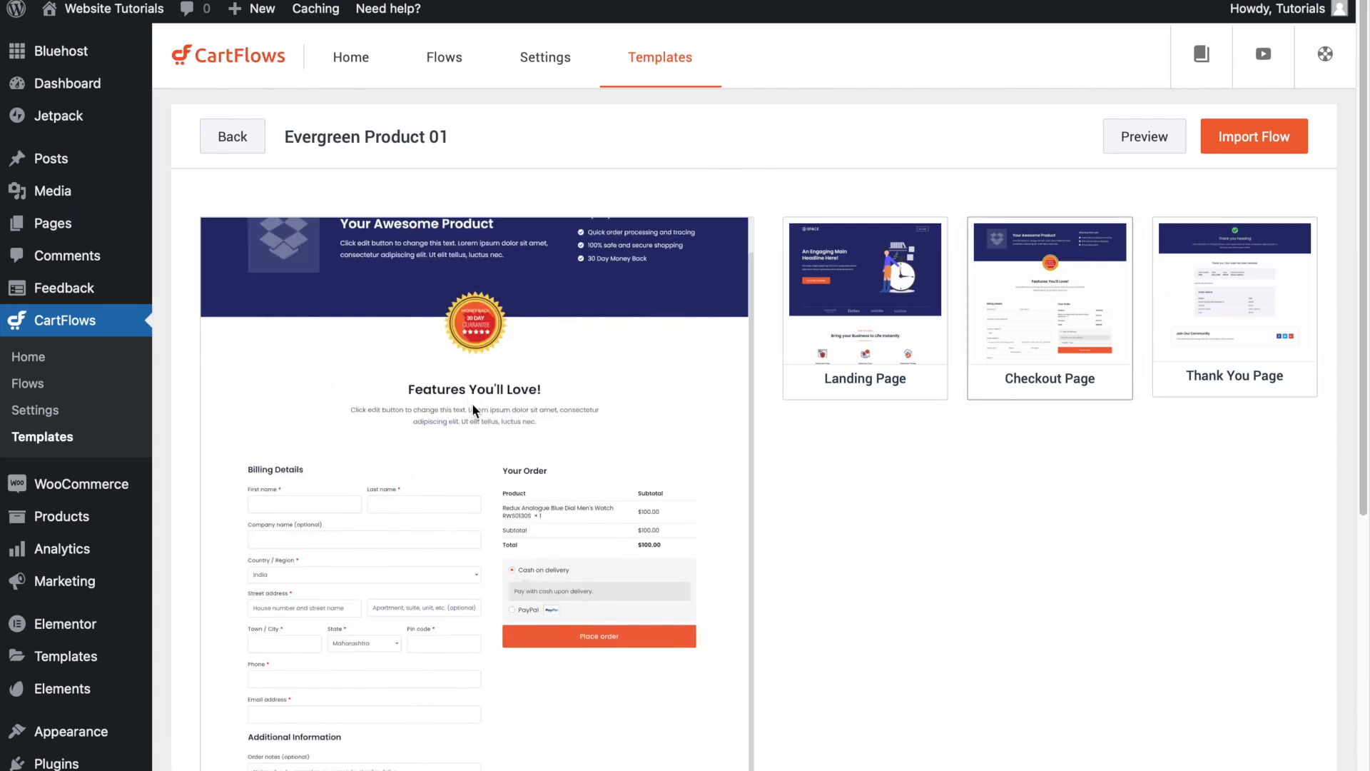
pyautogui.scroll(-1, 473, 408)
pyautogui.scroll(-3, 554, 433)
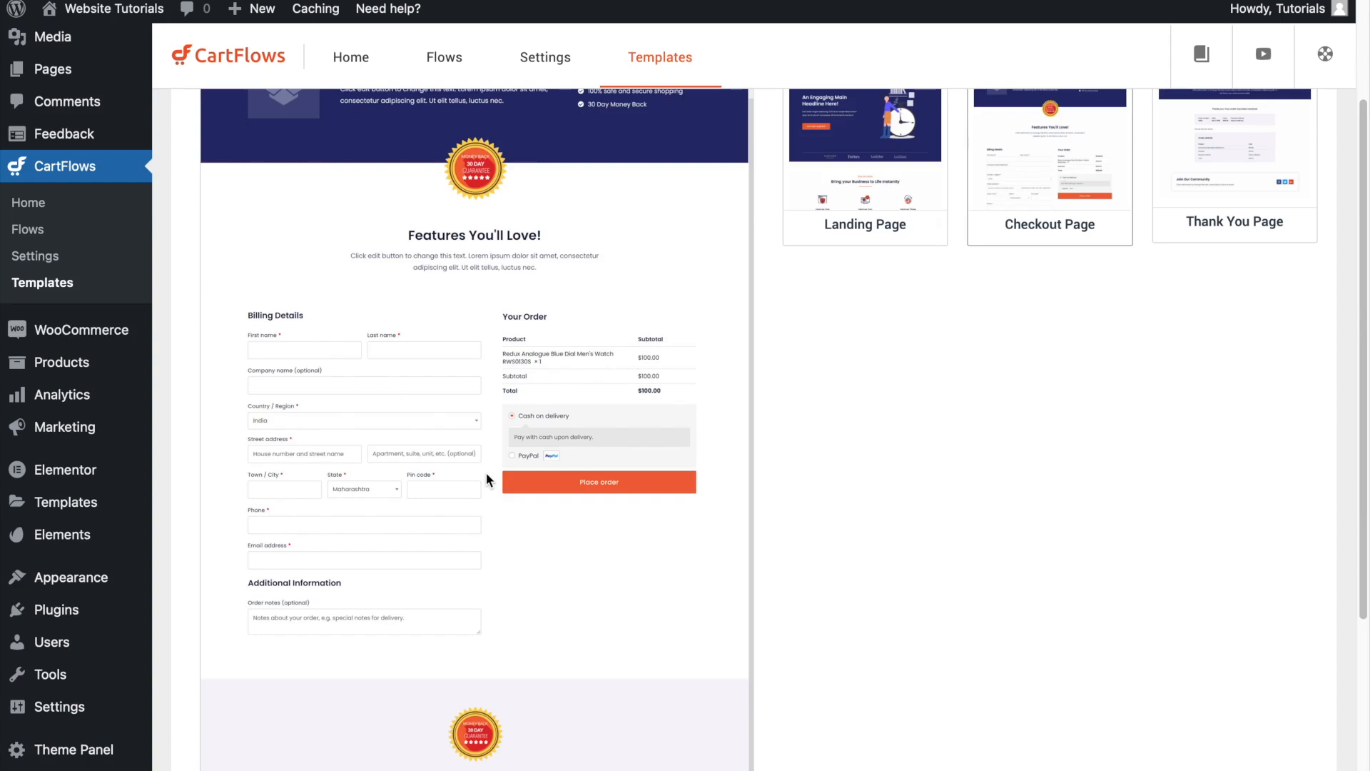
pyautogui.scroll(4, 486, 472)
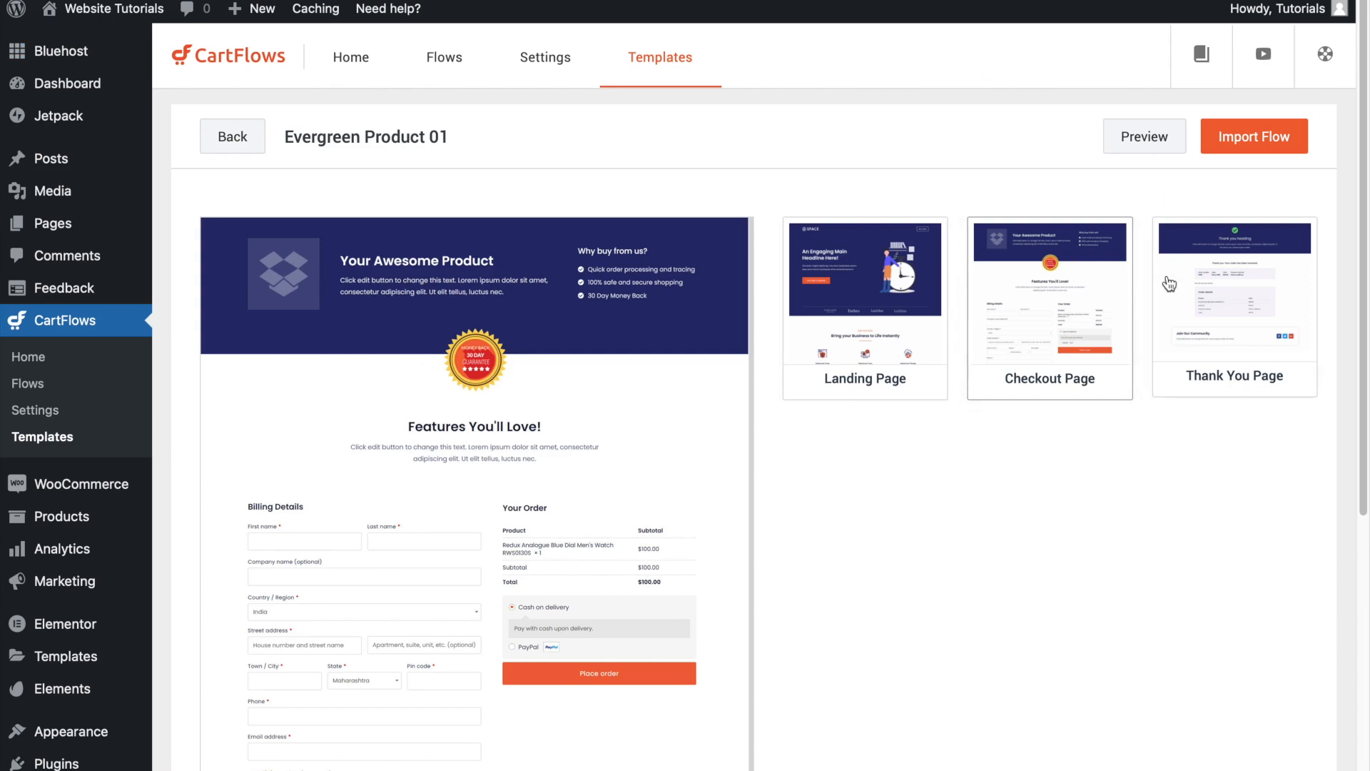
# - Import the Evergreen Product 01 template as a new flow named "Private Consultation"
pyautogui.click(1274, 136)
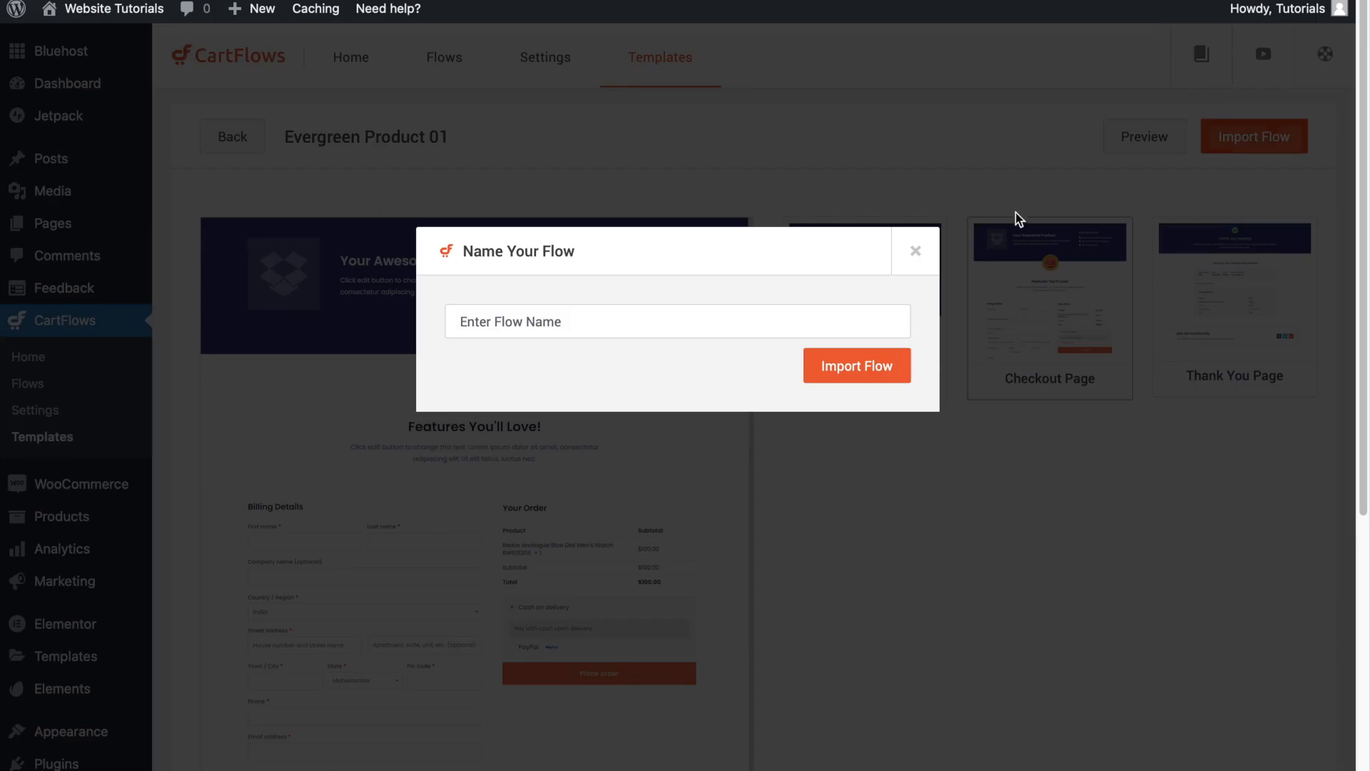
pyautogui.click(499, 317)
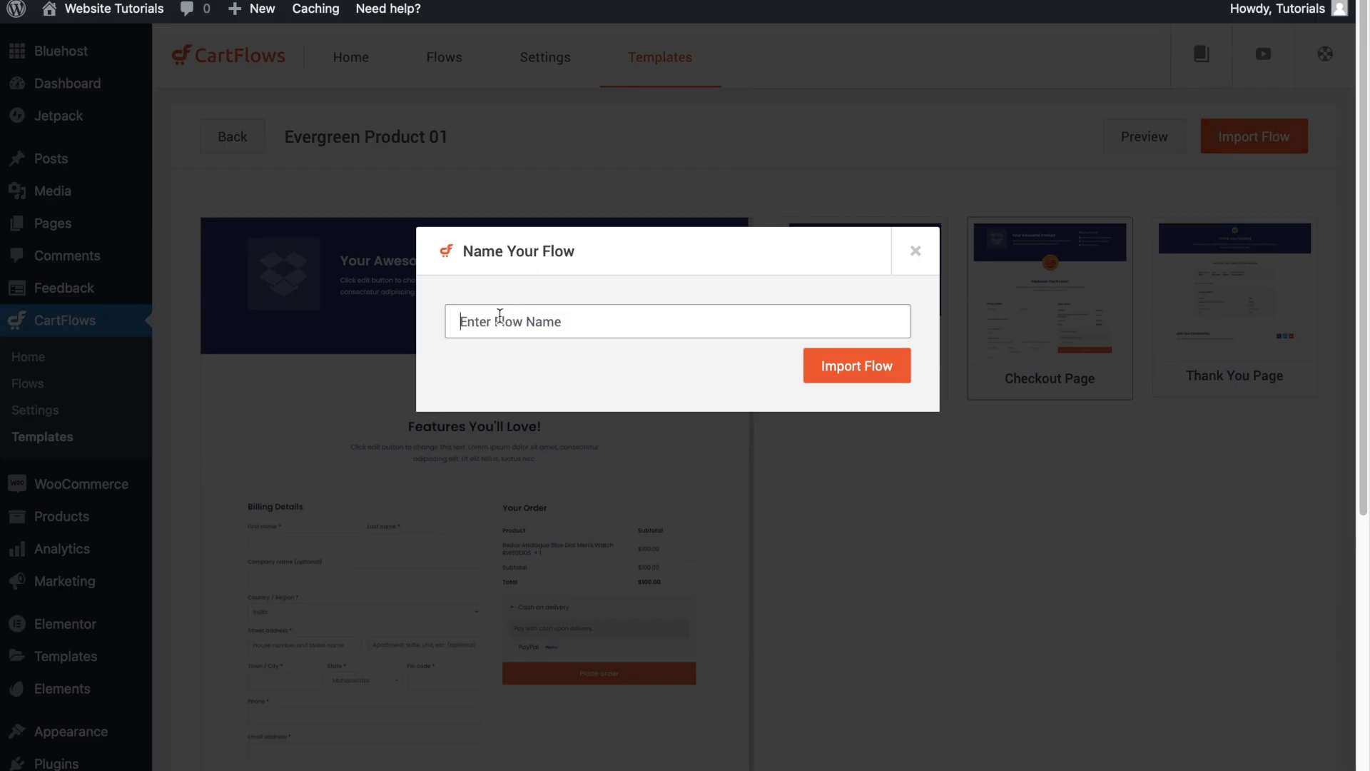
pyautogui.write('Private Consultation')
pyautogui.click(872, 373)
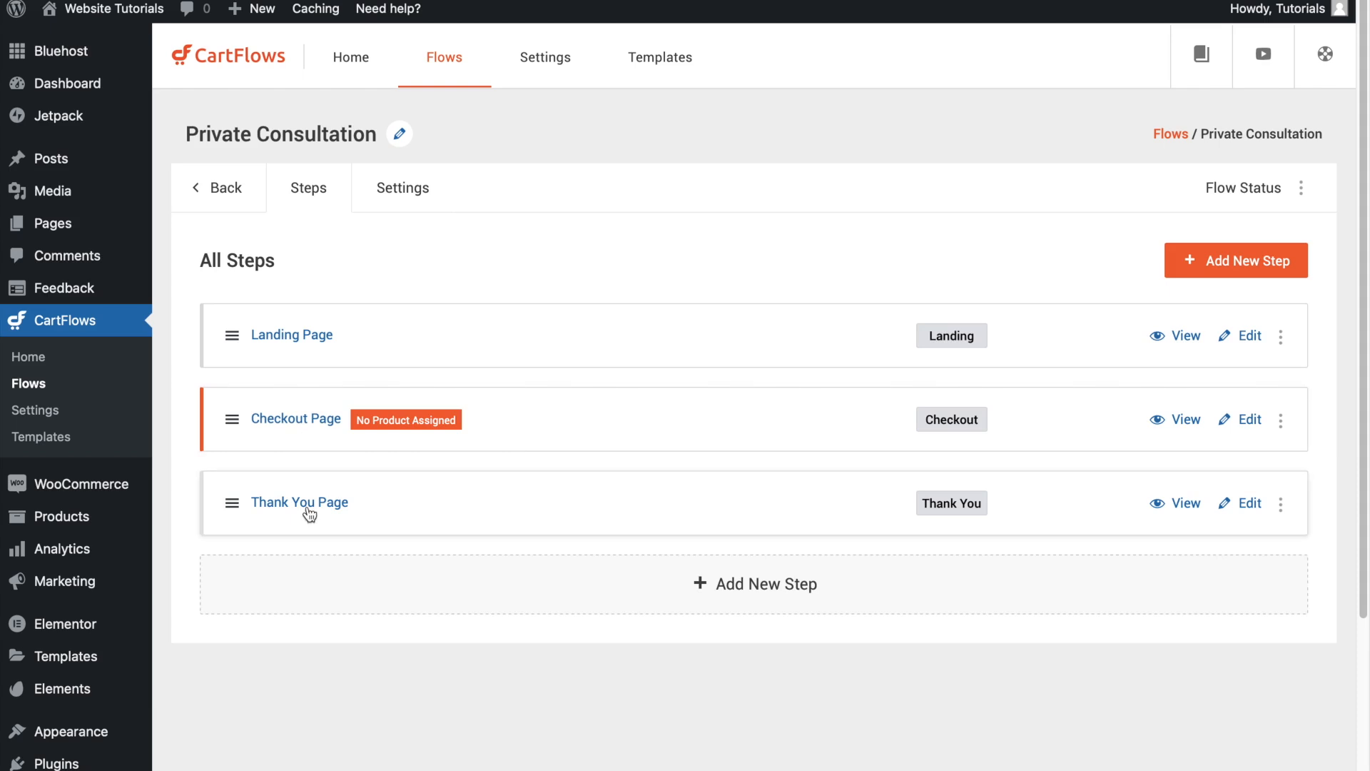
# - Delete the Landing Page step from the Private Consultation flow
pyautogui.click(1282, 337)
pyautogui.click(1190, 434)
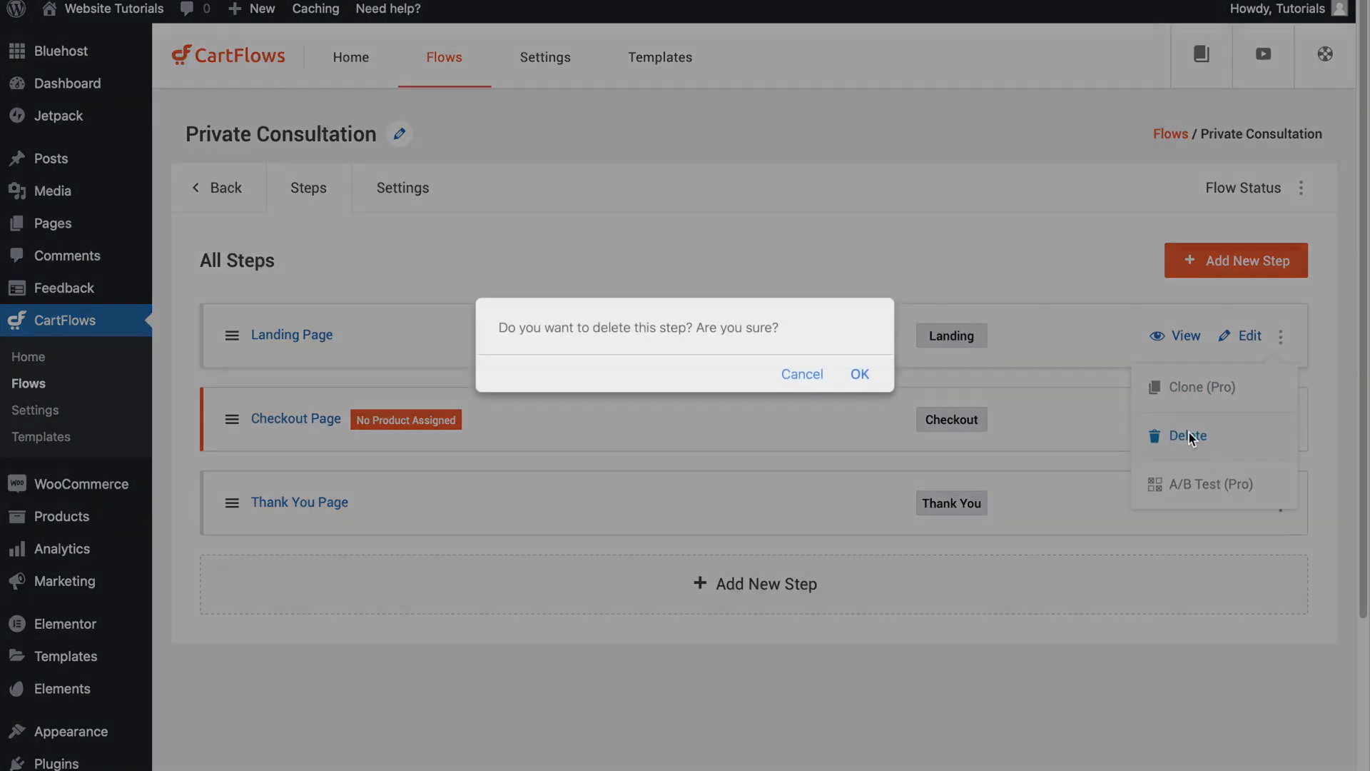
pyautogui.click(859, 375)
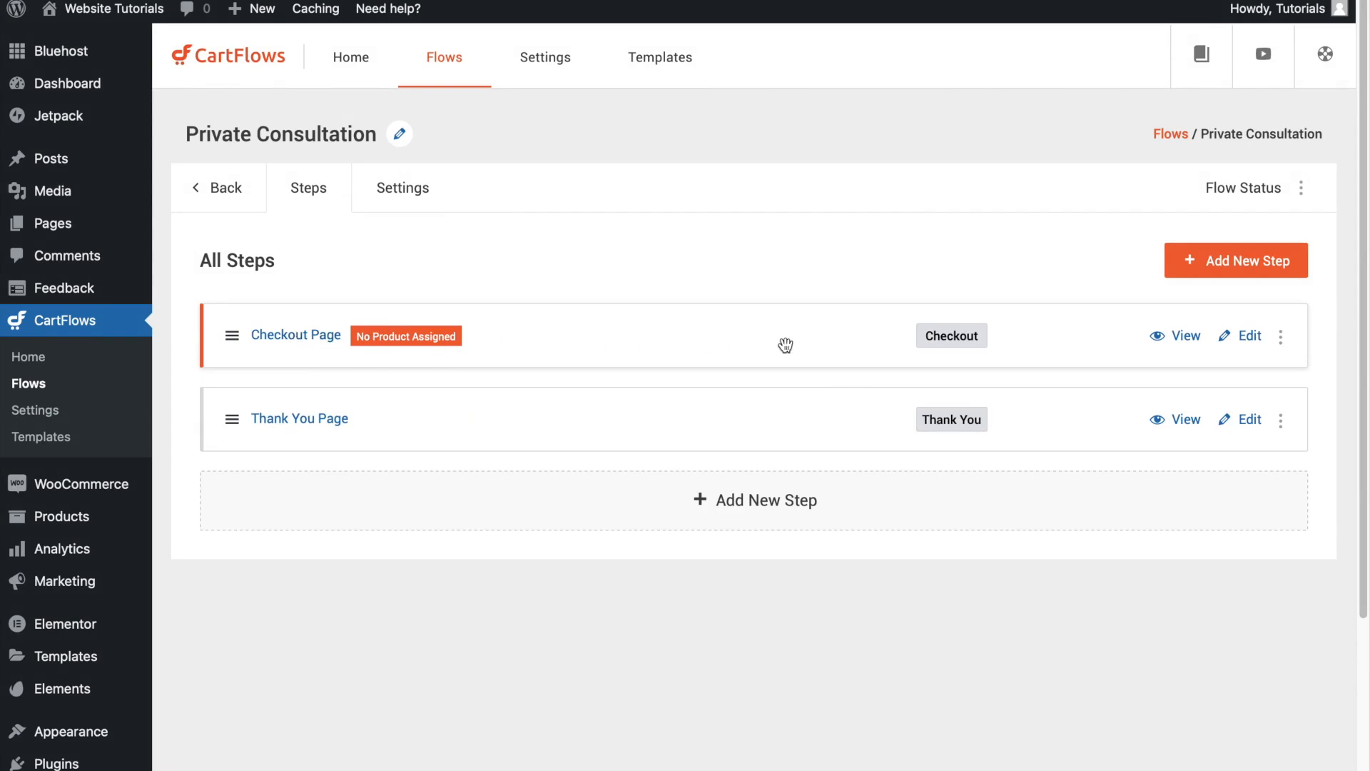
# - Assign the existing Private Consultation product to the flow's Checkout Page step and save the settings
pyautogui.click(1247, 347)
pyautogui.click(427, 200)
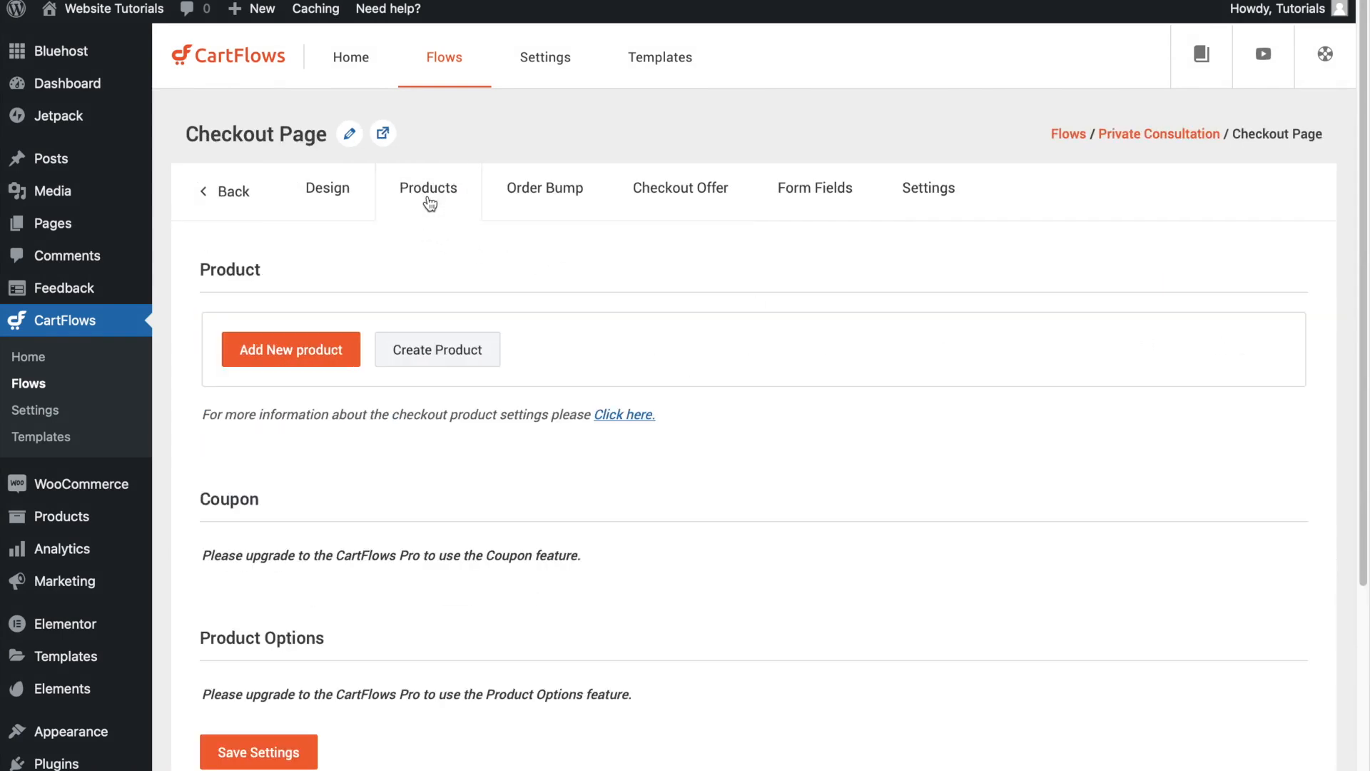
pyautogui.click(304, 360)
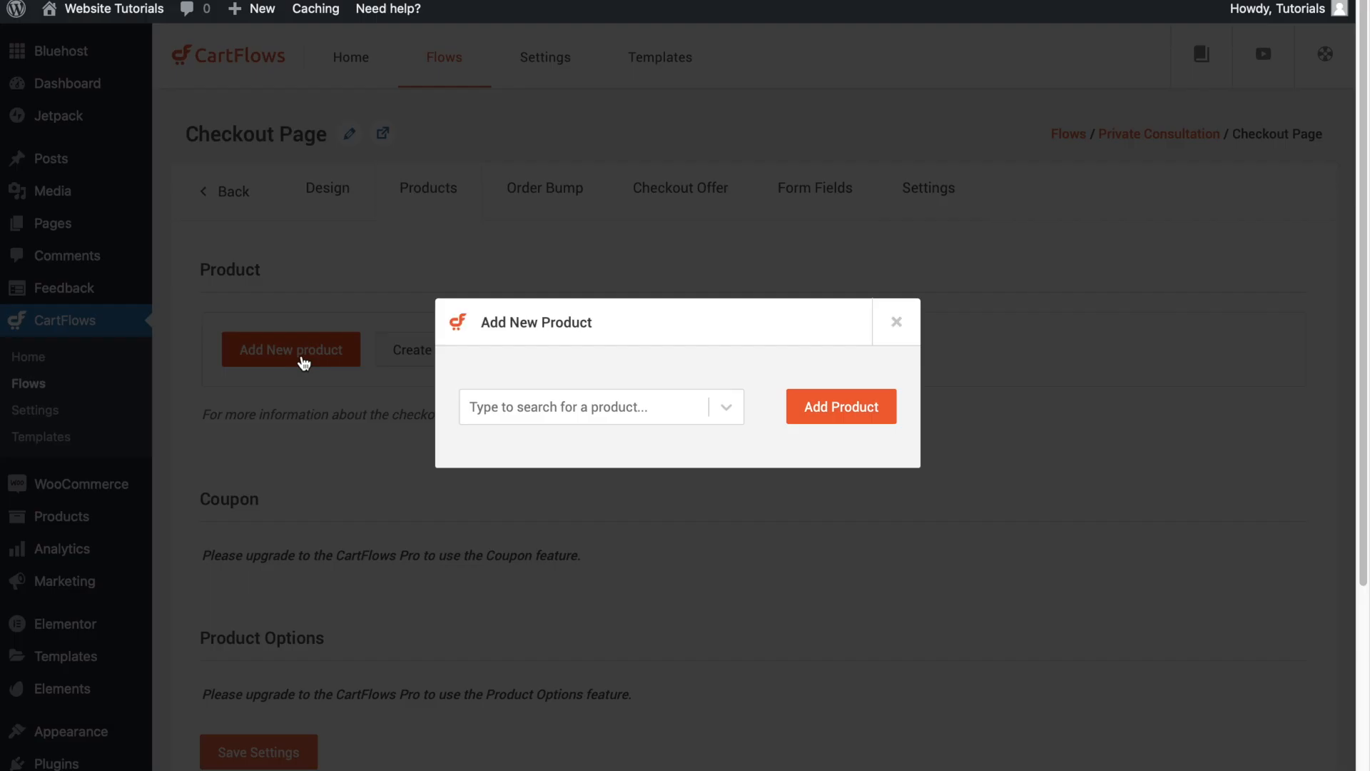
pyautogui.click(626, 414)
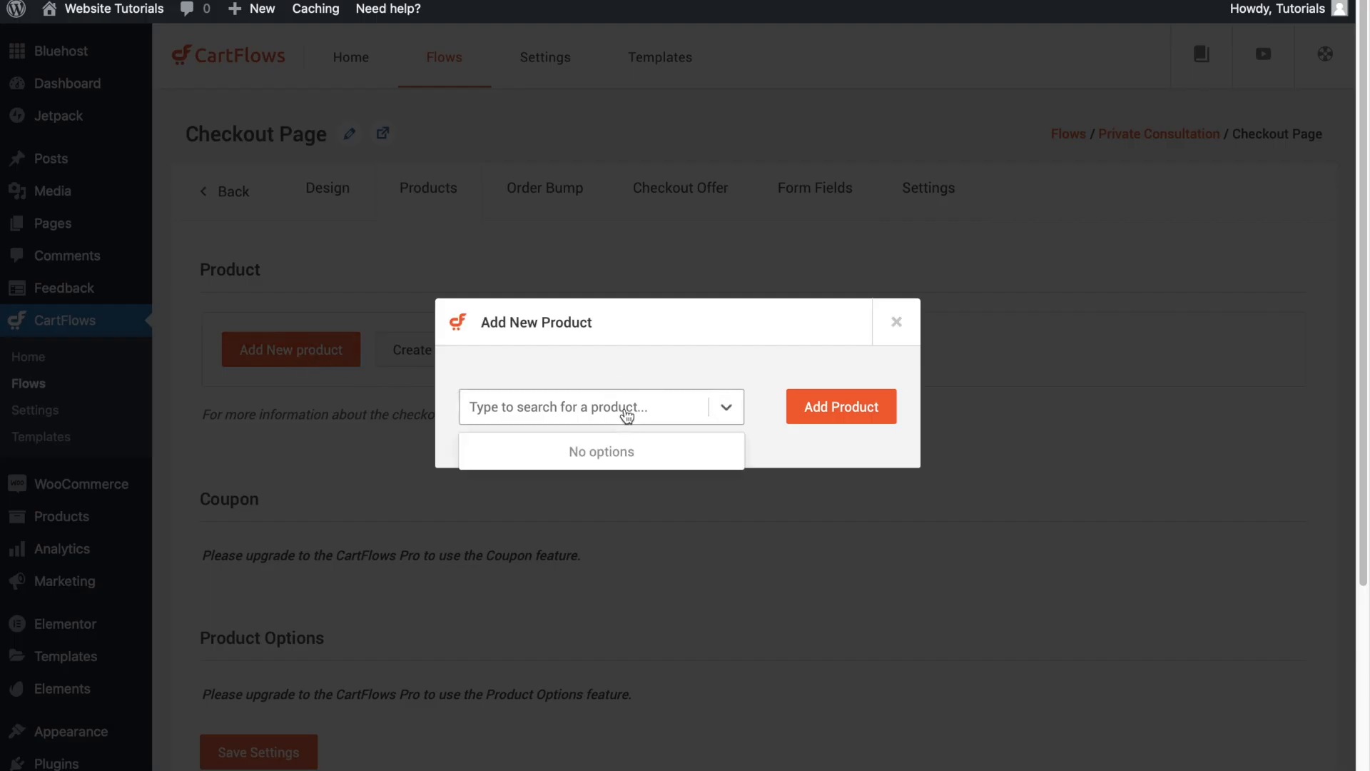
pyautogui.write('private')
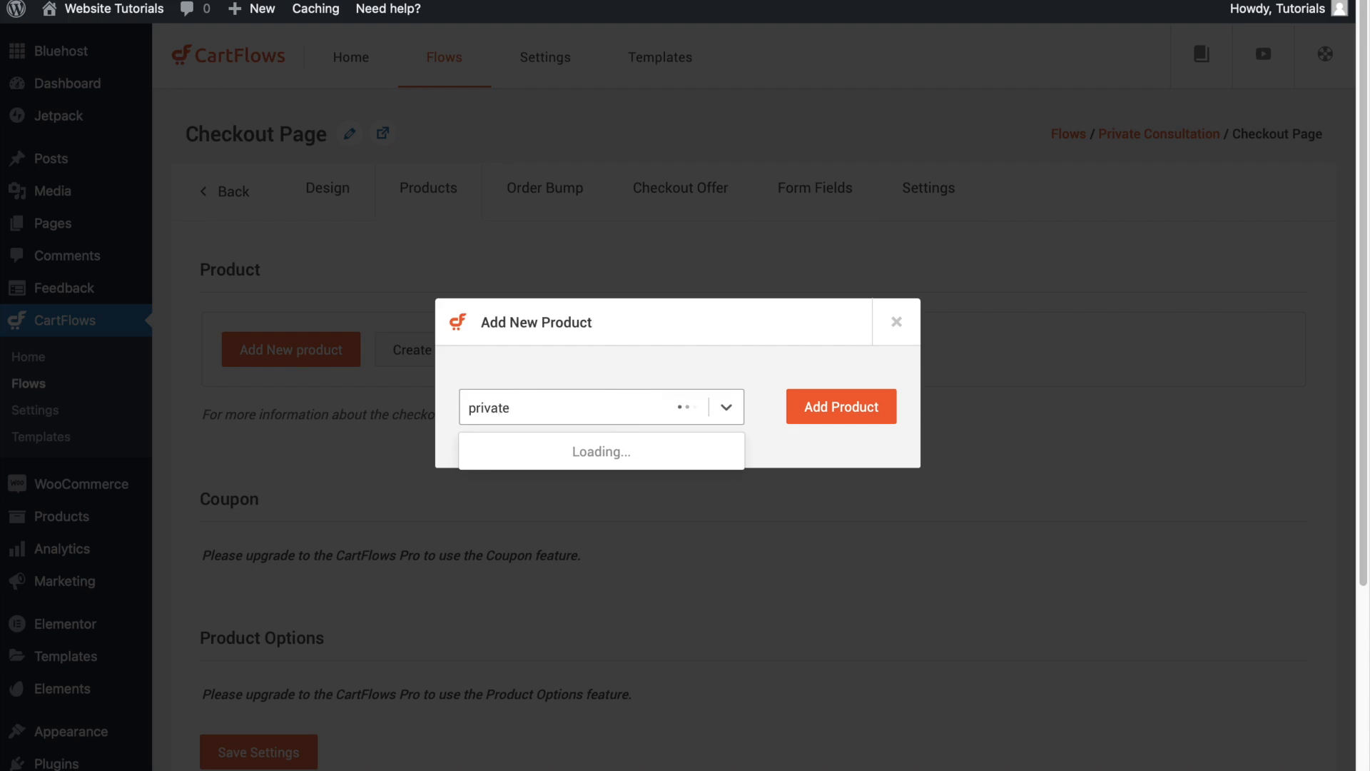
pyautogui.click(634, 454)
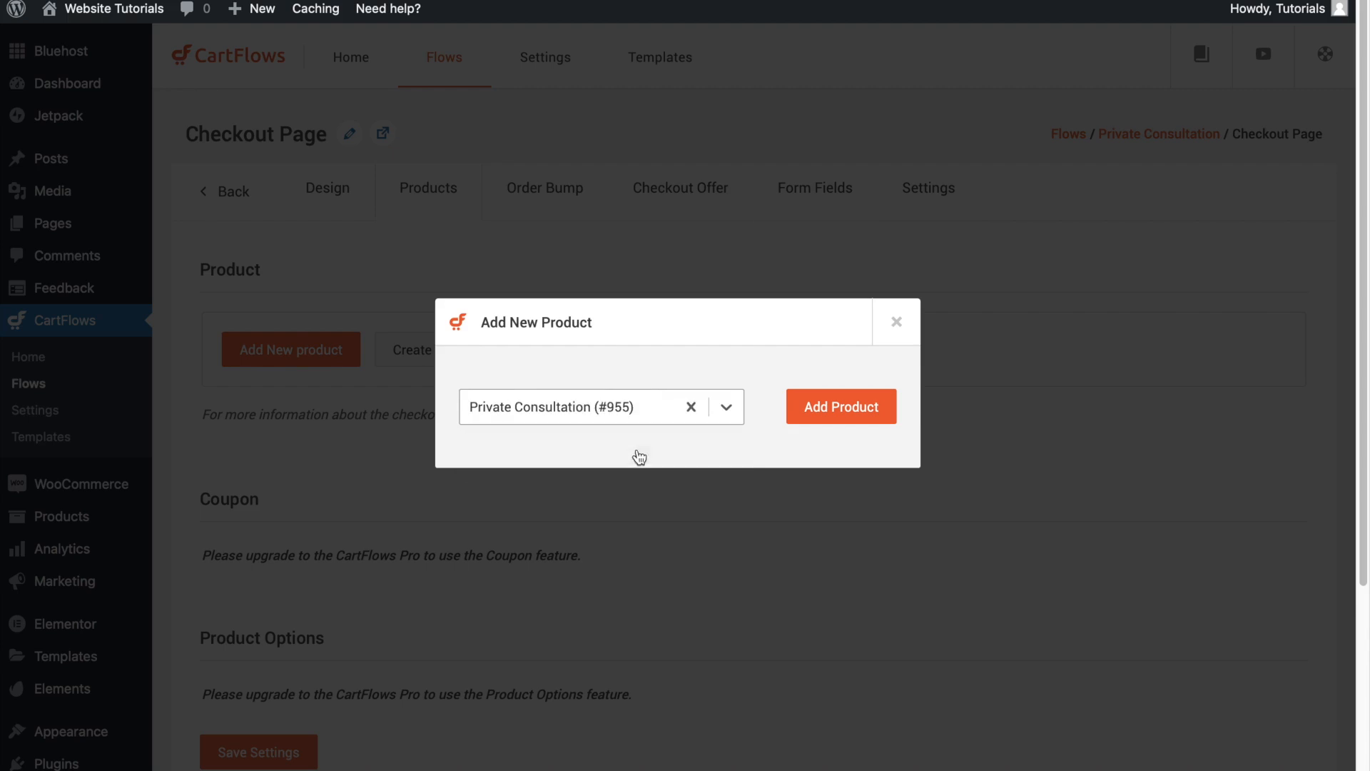
pyautogui.click(809, 411)
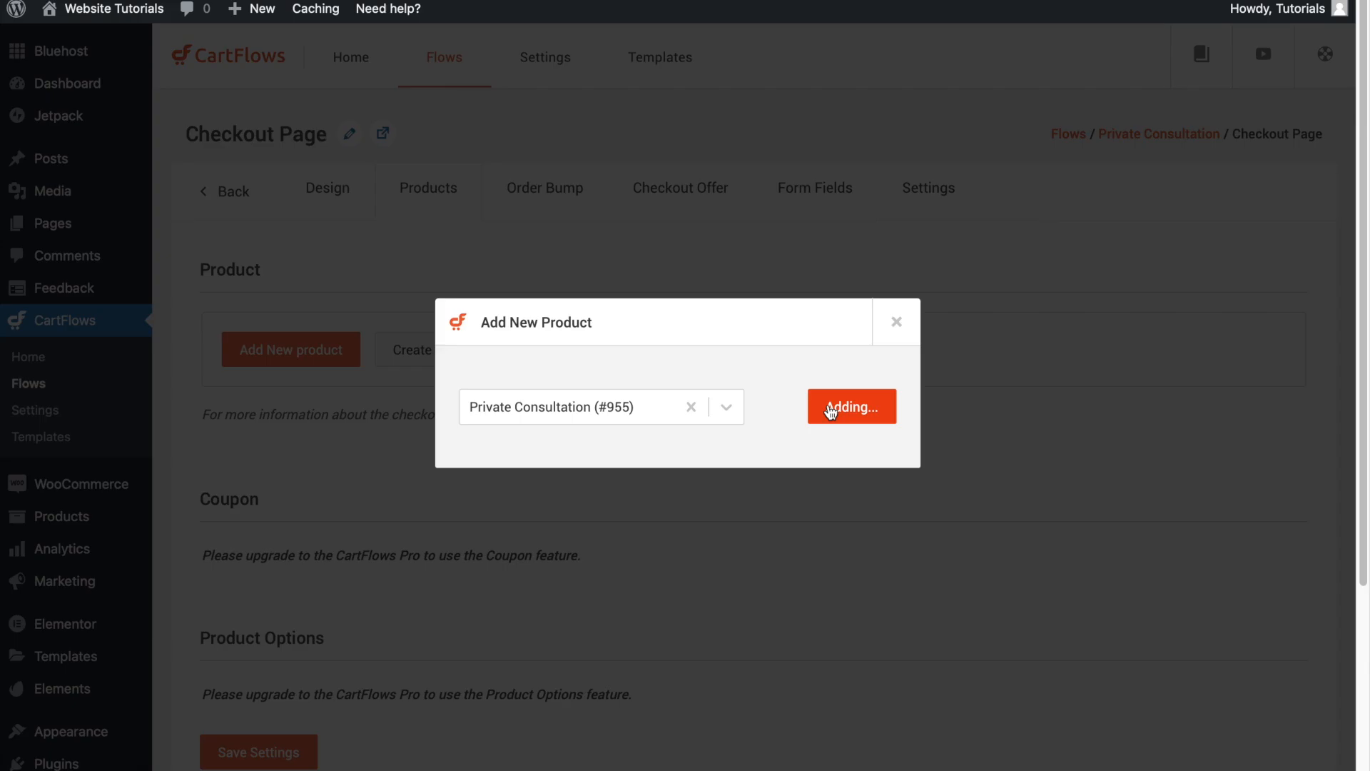
pyautogui.scroll(-5, 438, 434)
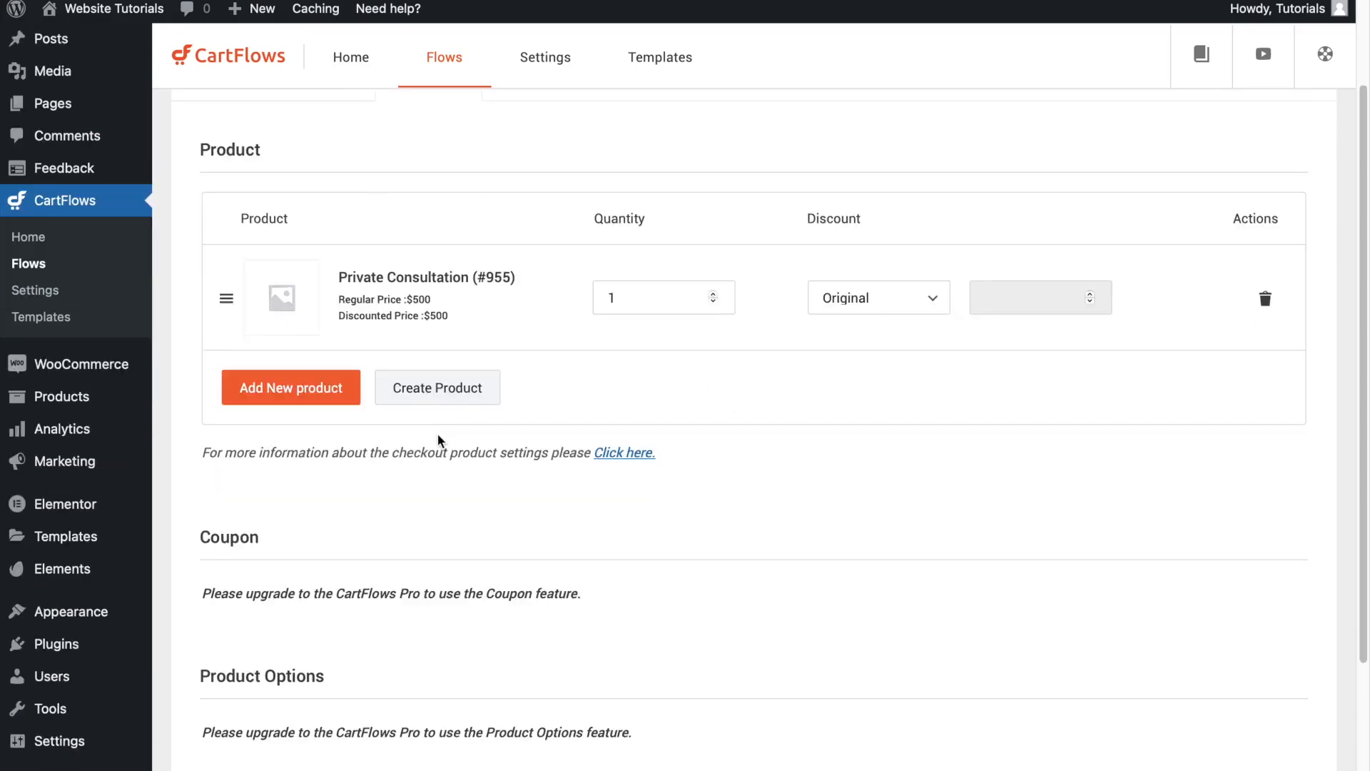
pyautogui.click(259, 646)
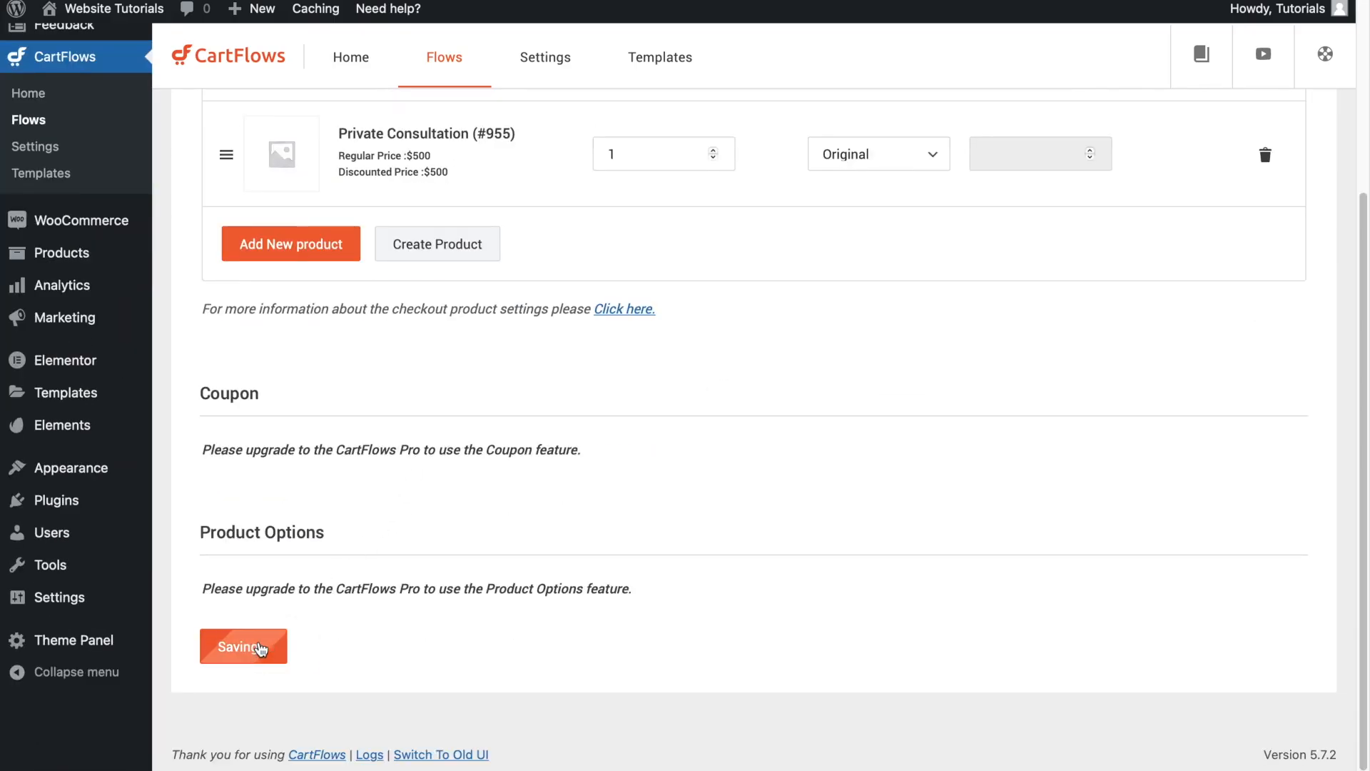
# - Open the checkout page in the Elementor editor and review its billing details, order summary and payment options
pyautogui.scroll(5, 407, 529)
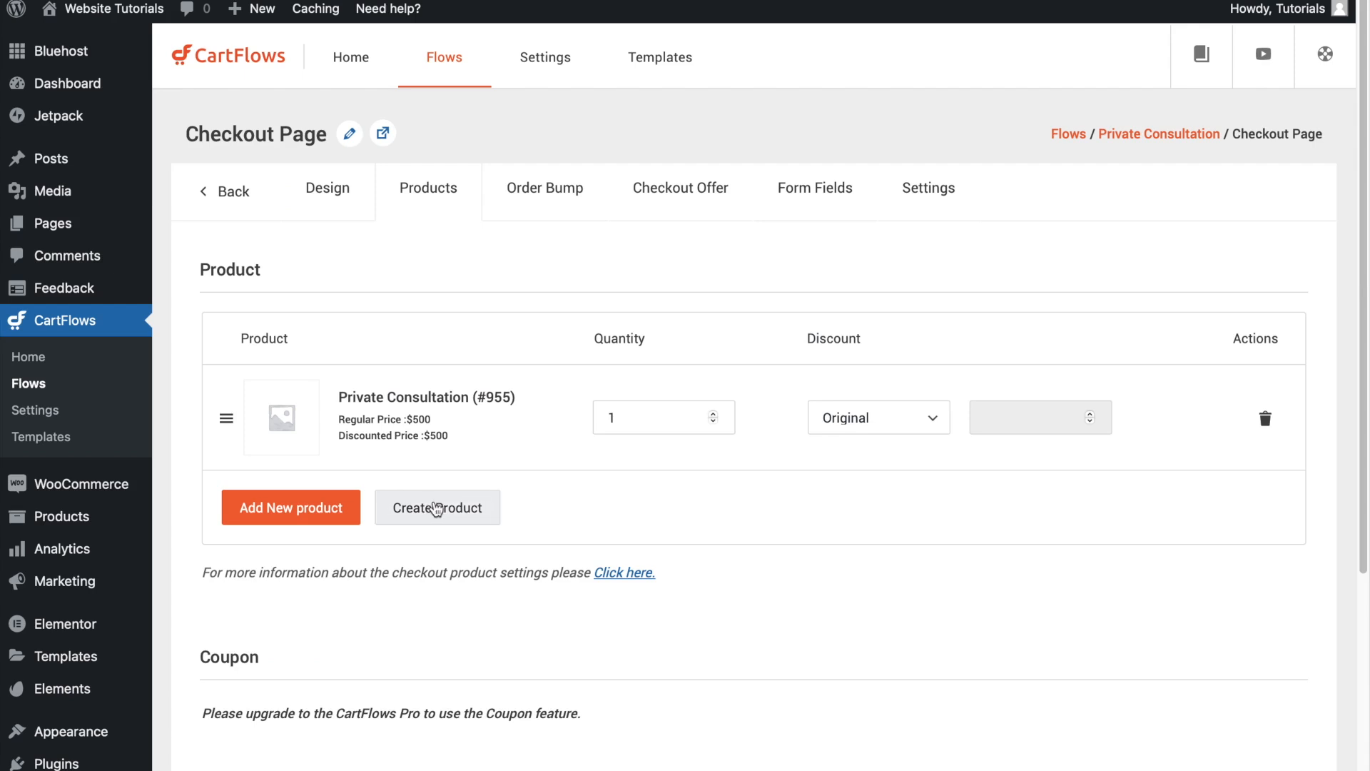
pyautogui.click(322, 191)
pyautogui.click(291, 326)
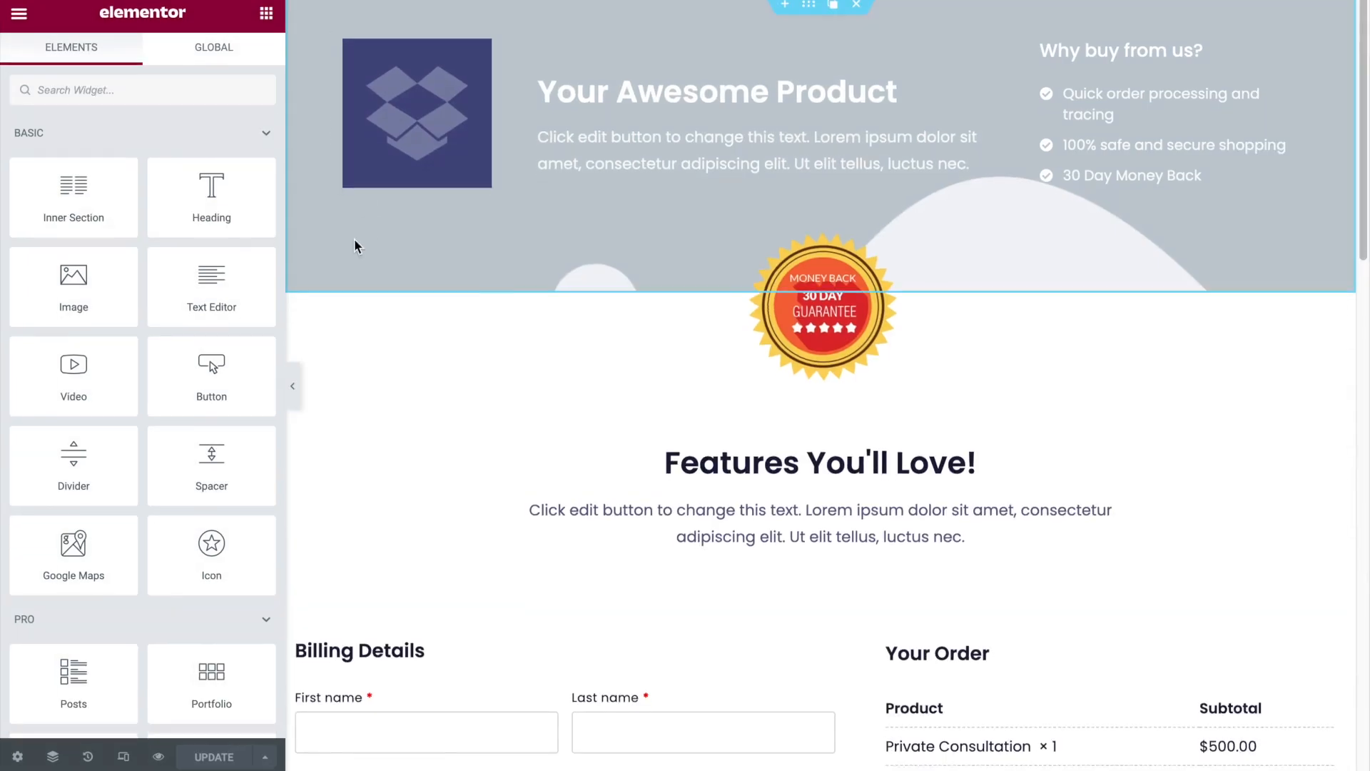
pyautogui.scroll(-8, 354, 245)
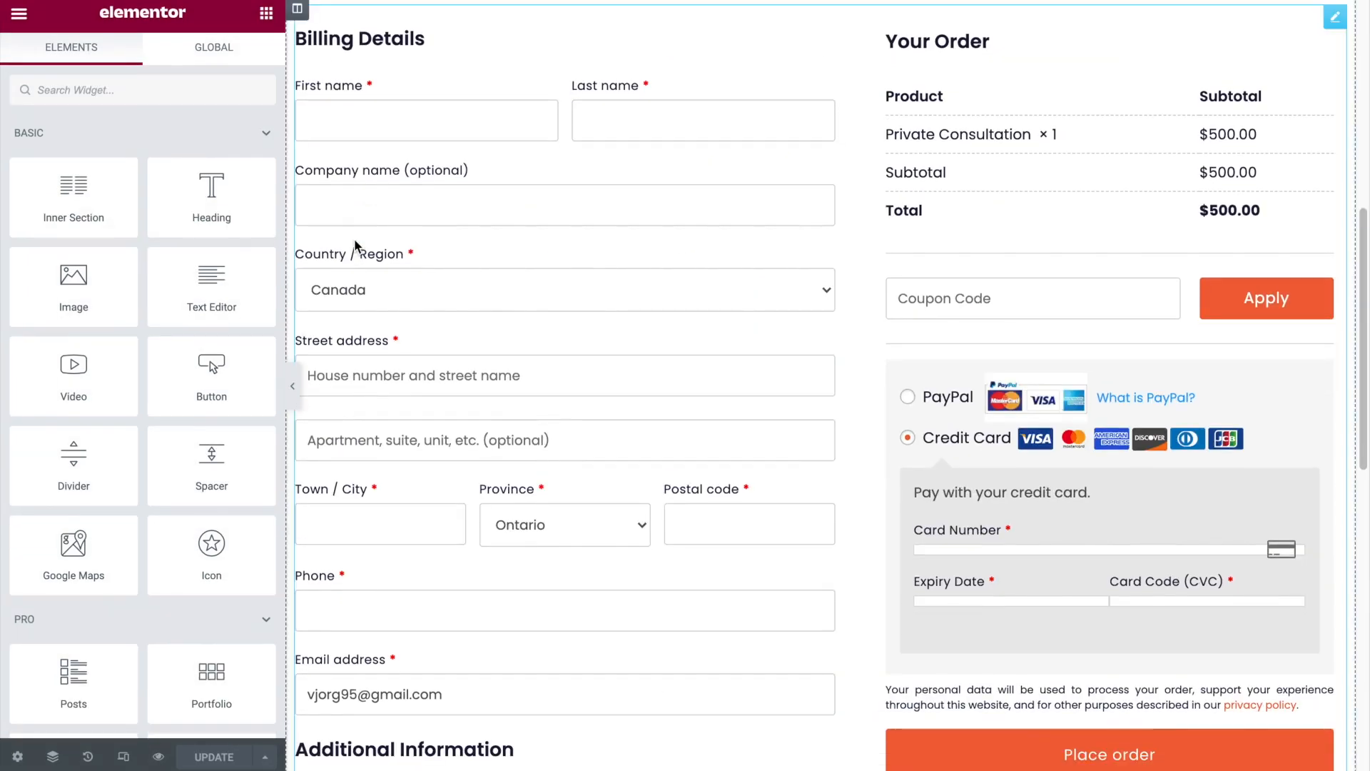
pyautogui.scroll(-4, 355, 244)
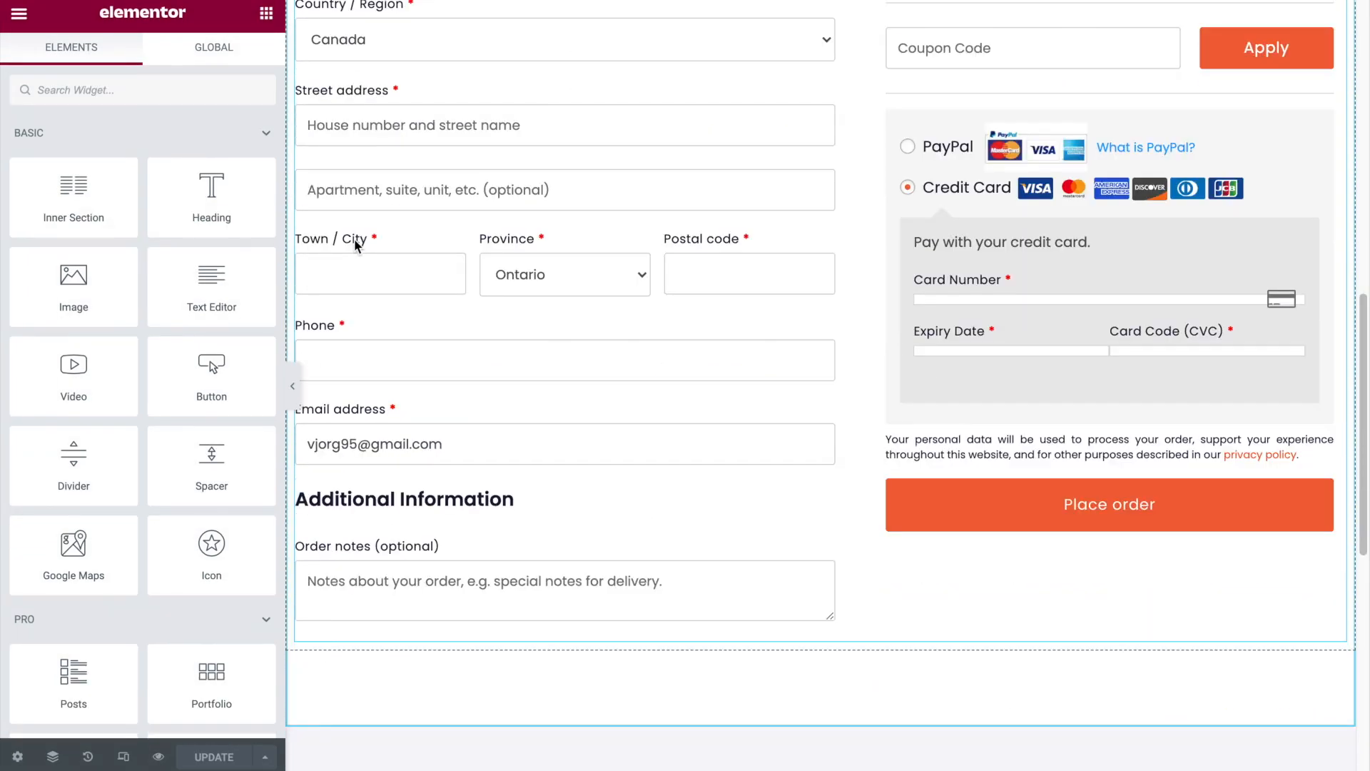
pyautogui.scroll(-7, 355, 245)
pyautogui.scroll(10, 354, 239)
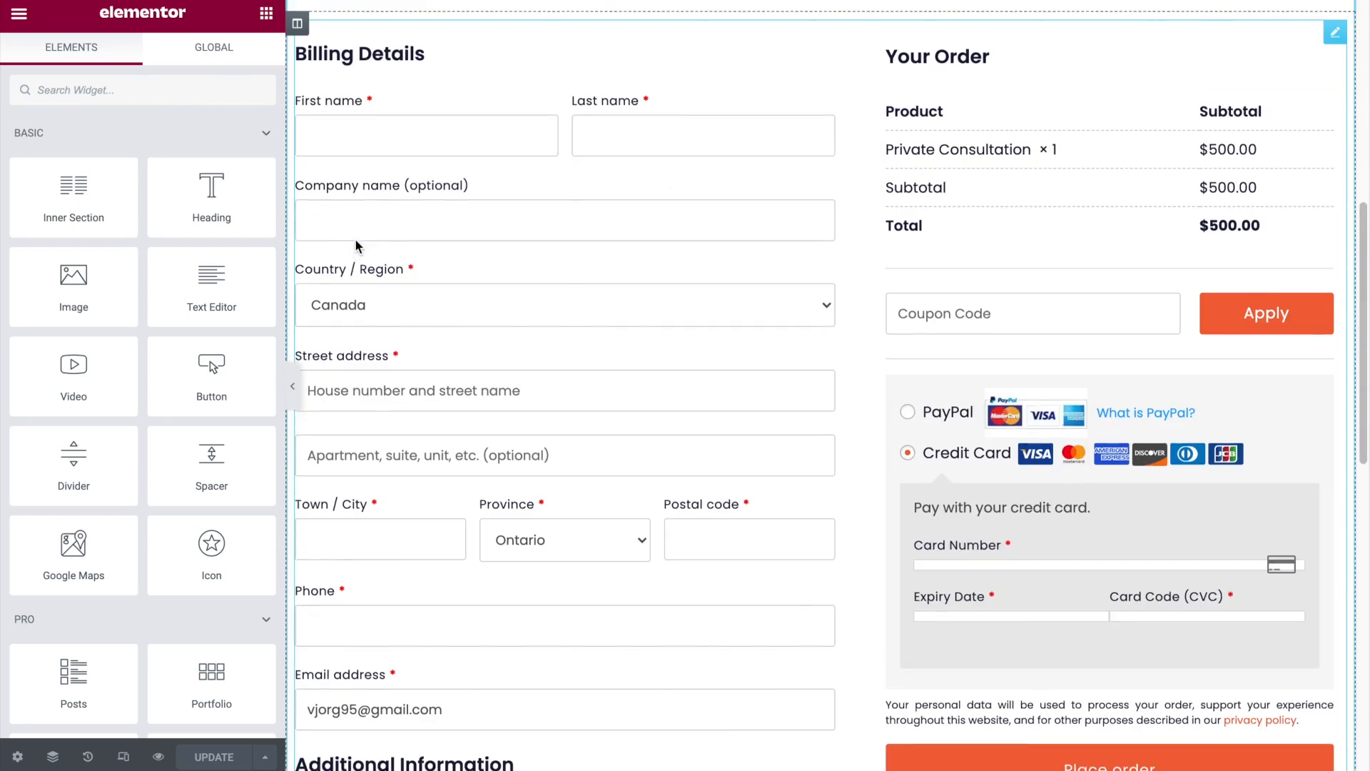
pyautogui.scroll(8, 357, 241)
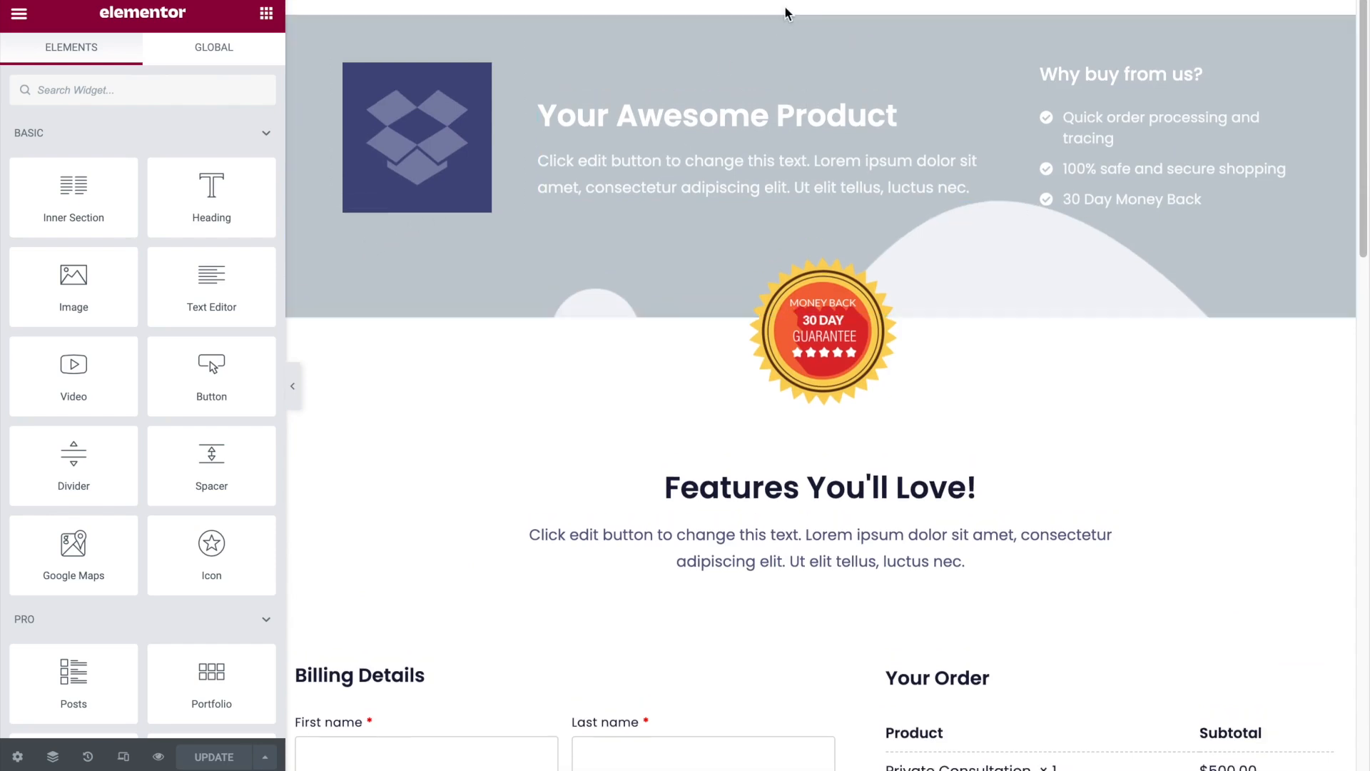
# - Add a single-column section above the "Your Awesome Product" banner and give it a solid #000000 background
pyautogui.click(790, 10)
pyautogui.click(792, 89)
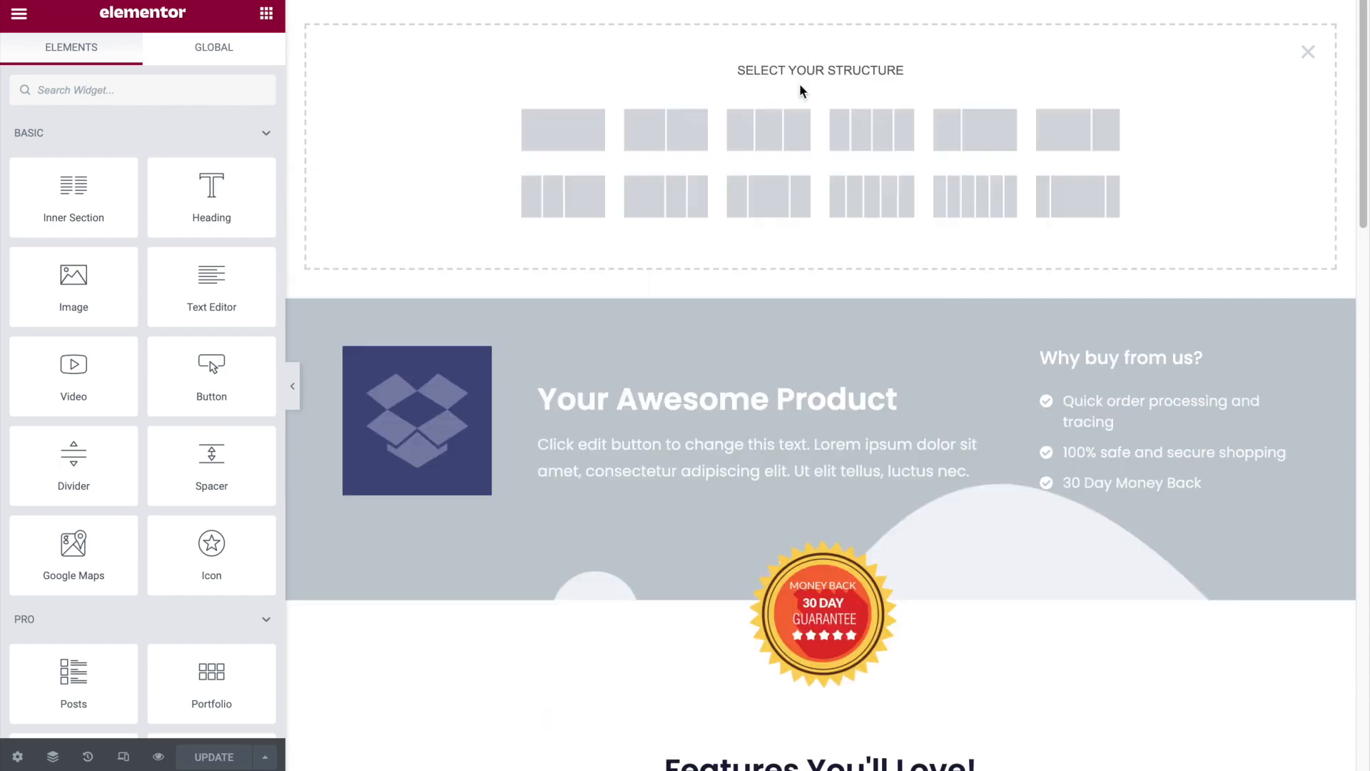
pyautogui.click(589, 126)
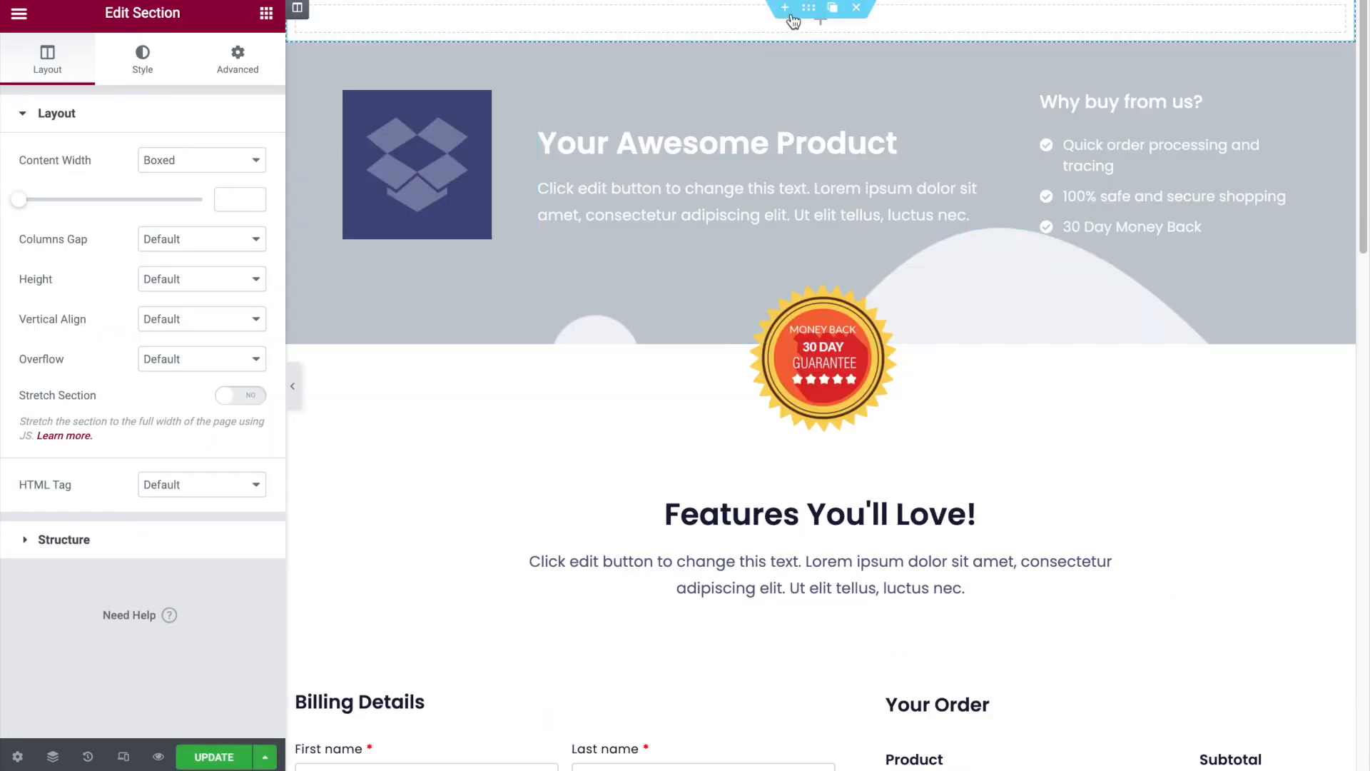
pyautogui.click(140, 57)
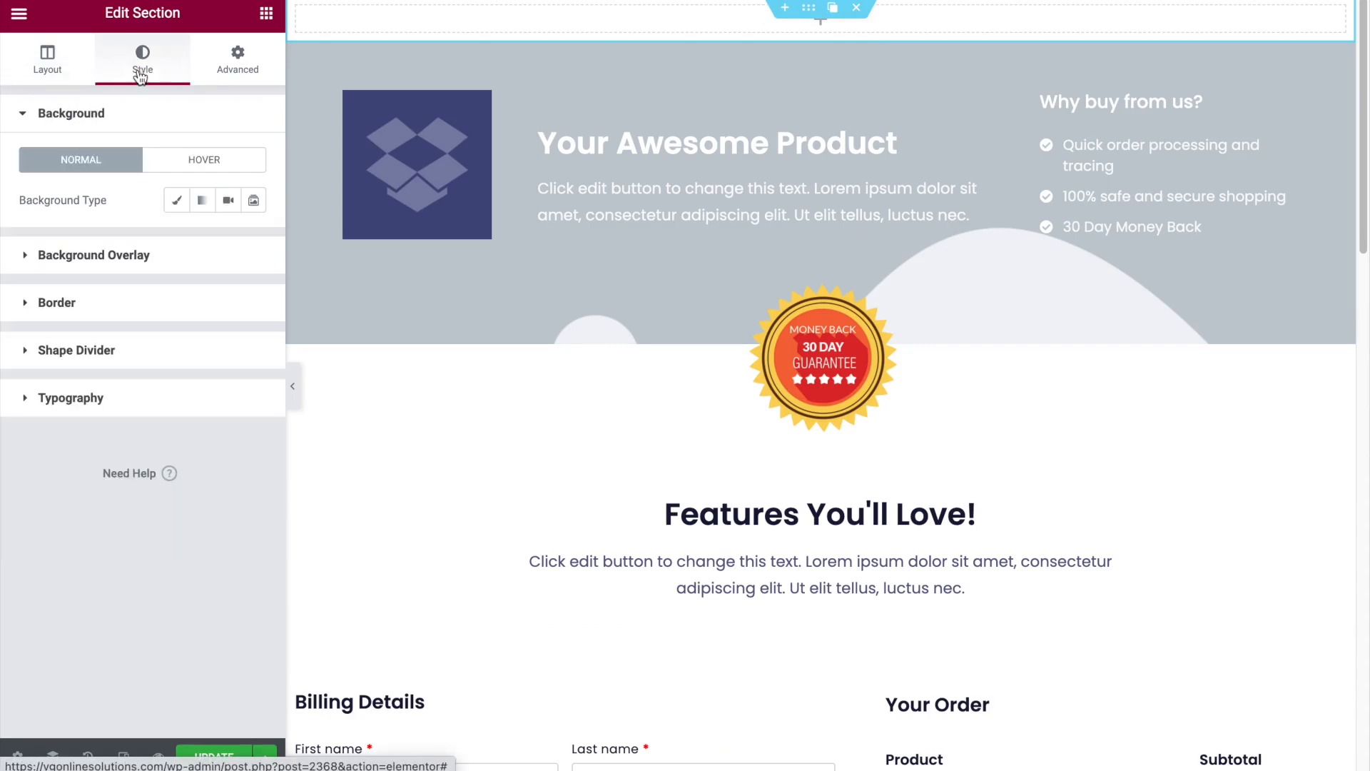
pyautogui.click(177, 200)
pyautogui.click(253, 240)
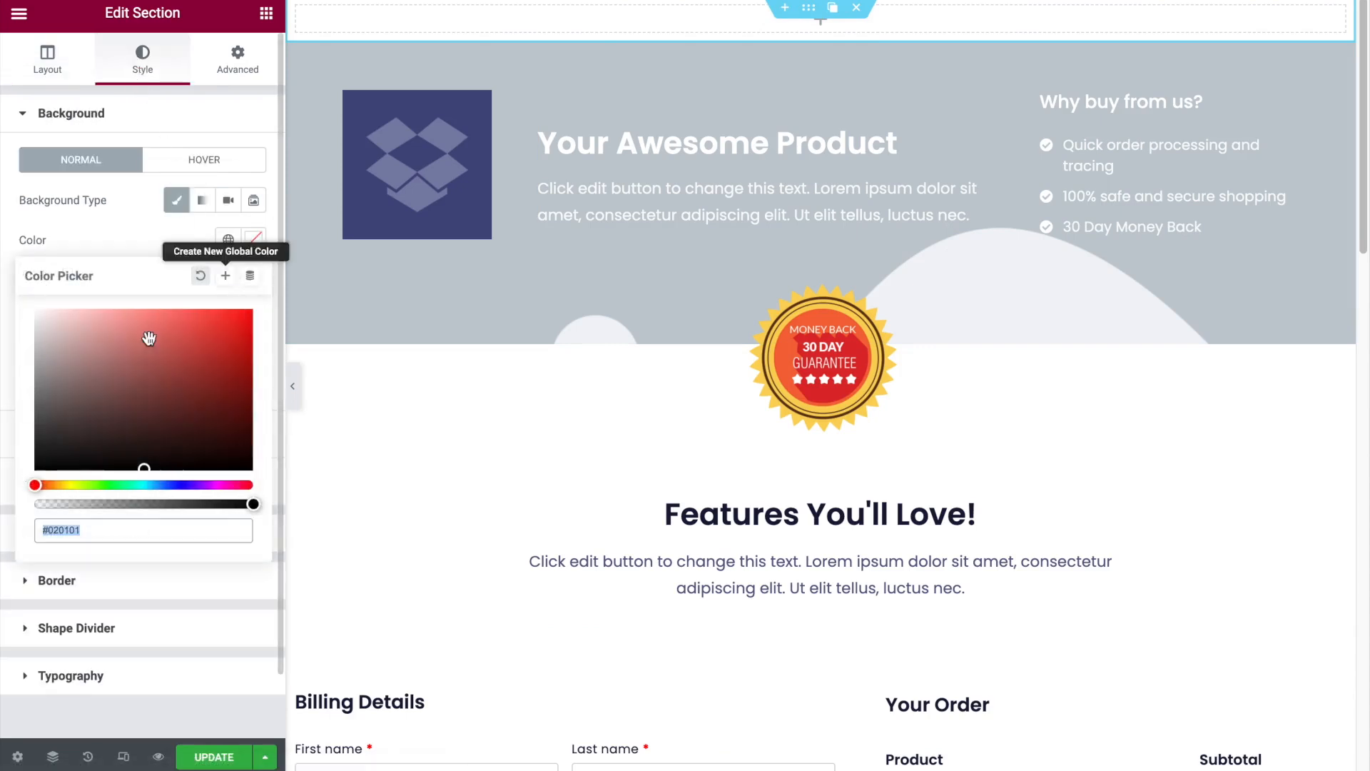
pyautogui.moveTo(55, 414); pyautogui.dragTo(10, 422)
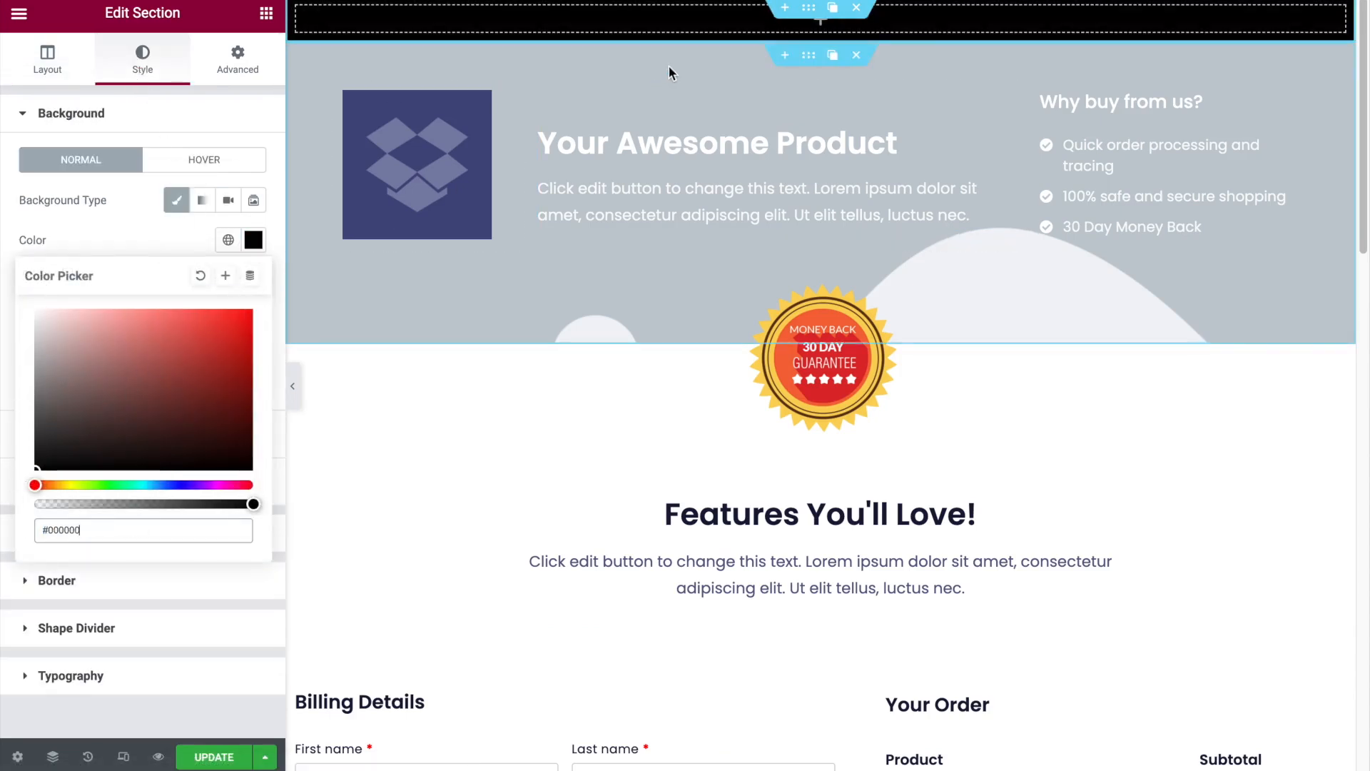
# - Add an Image widget to the black section and insert the white Online Solutions logo from the media library
pyautogui.click(267, 17)
pyautogui.moveTo(70, 294); pyautogui.dragTo(847, 20)
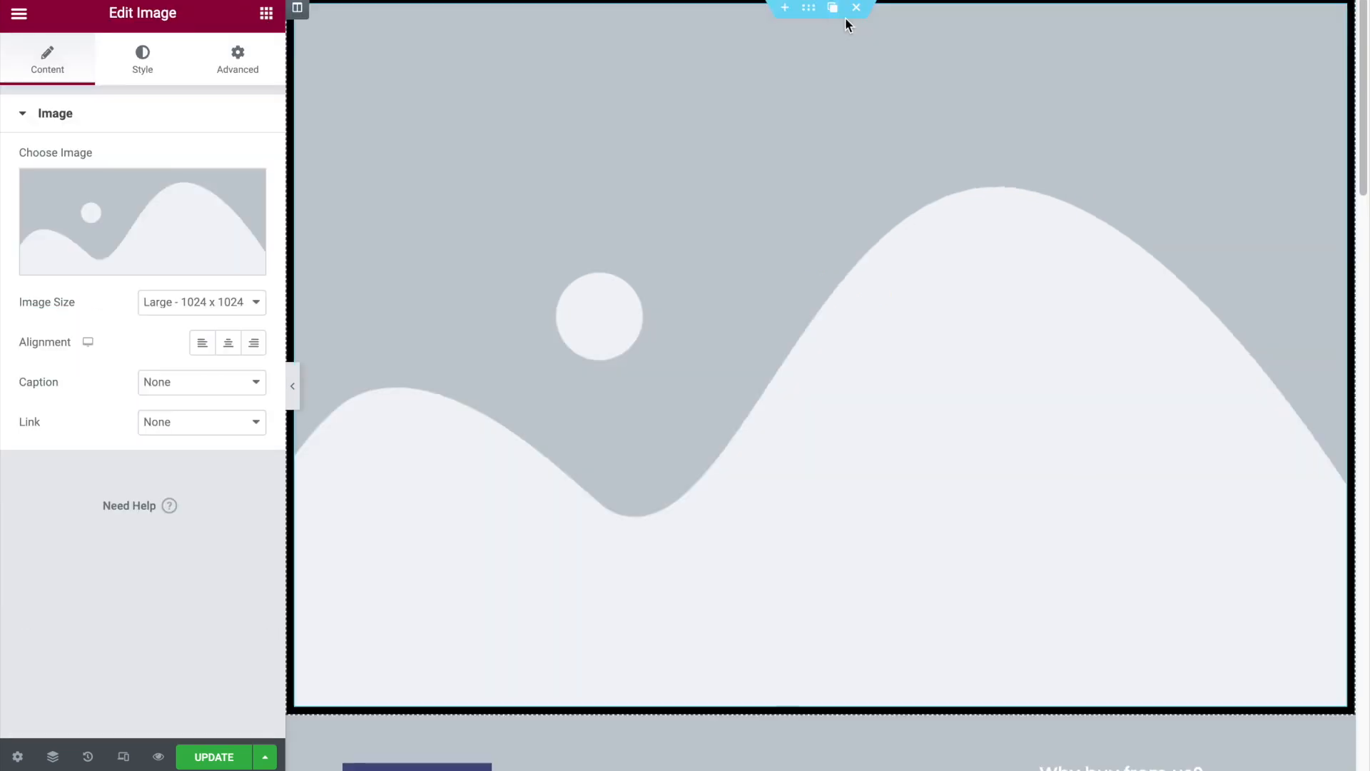
pyautogui.click(138, 247)
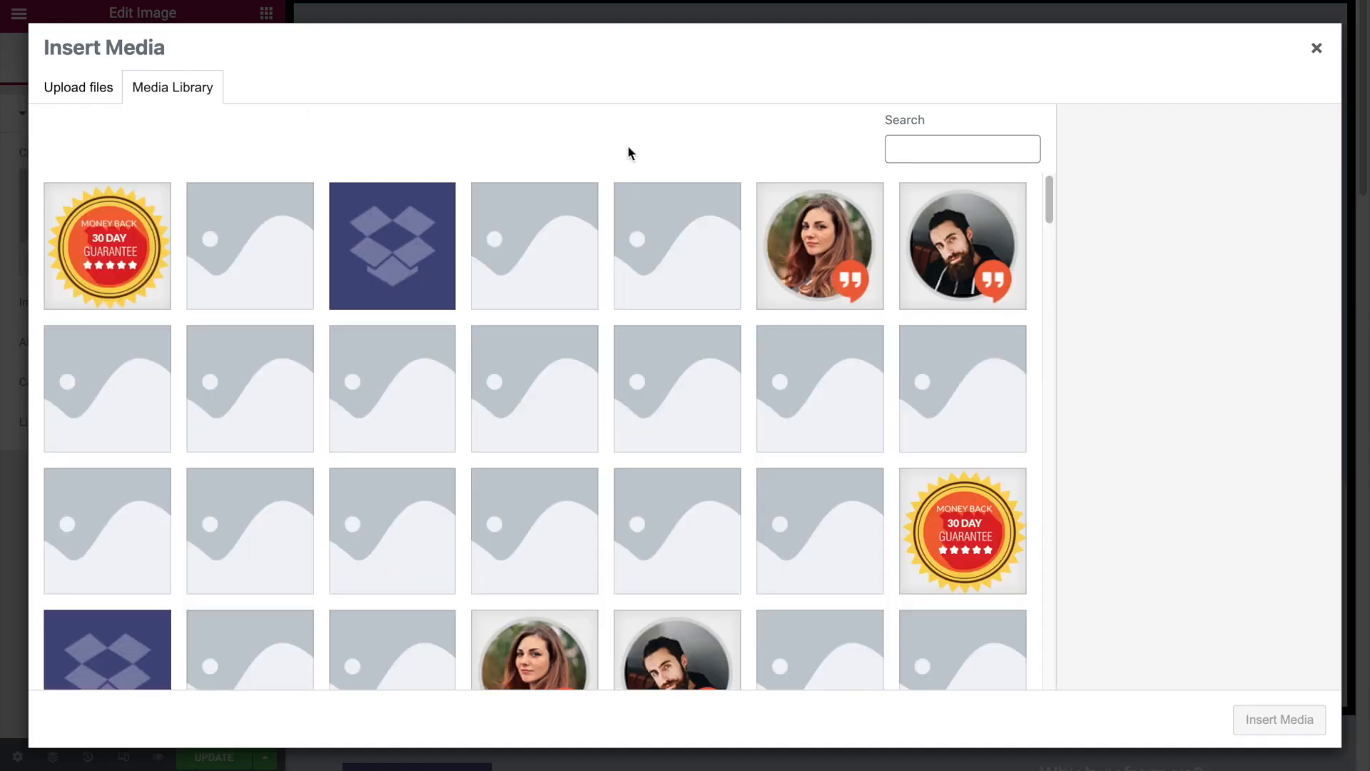
pyautogui.scroll(-10, 539, 261)
pyautogui.scroll(-12, 538, 261)
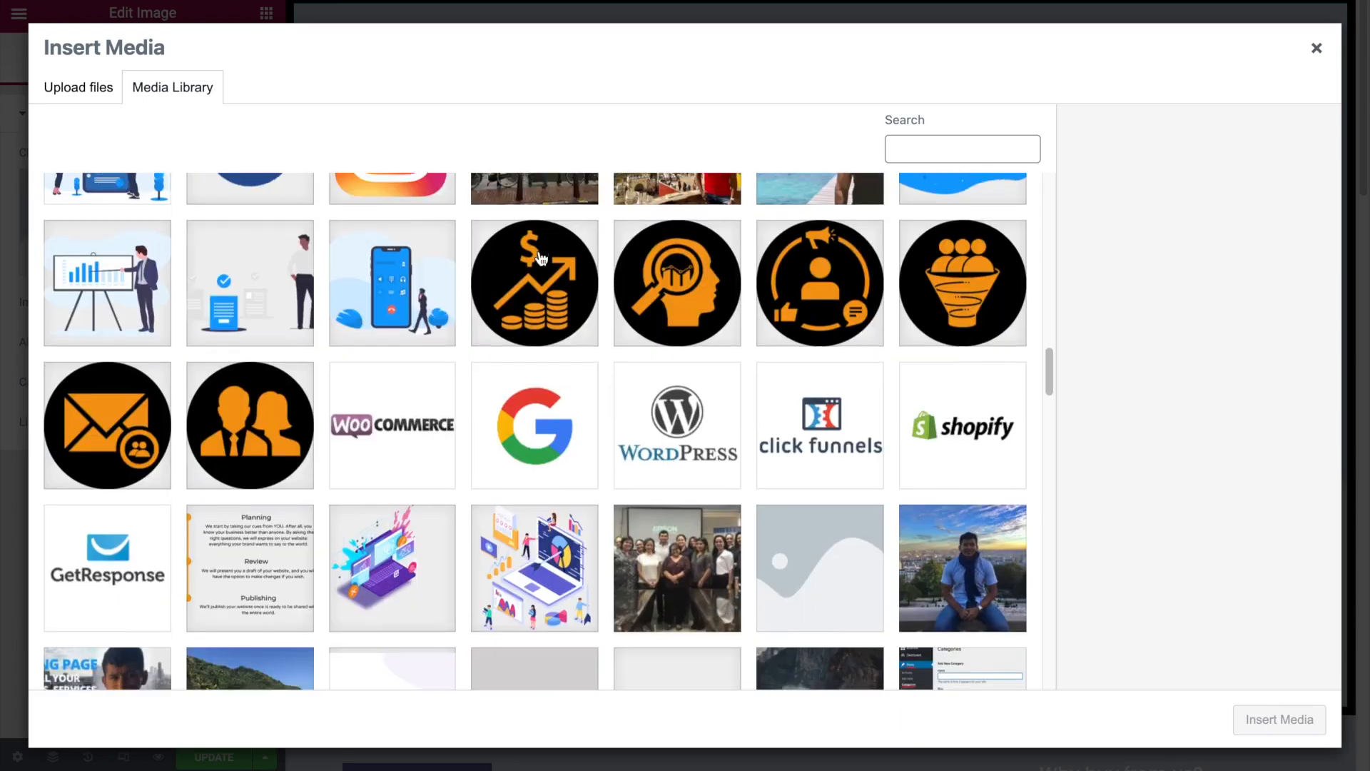
pyautogui.scroll(-10, 541, 258)
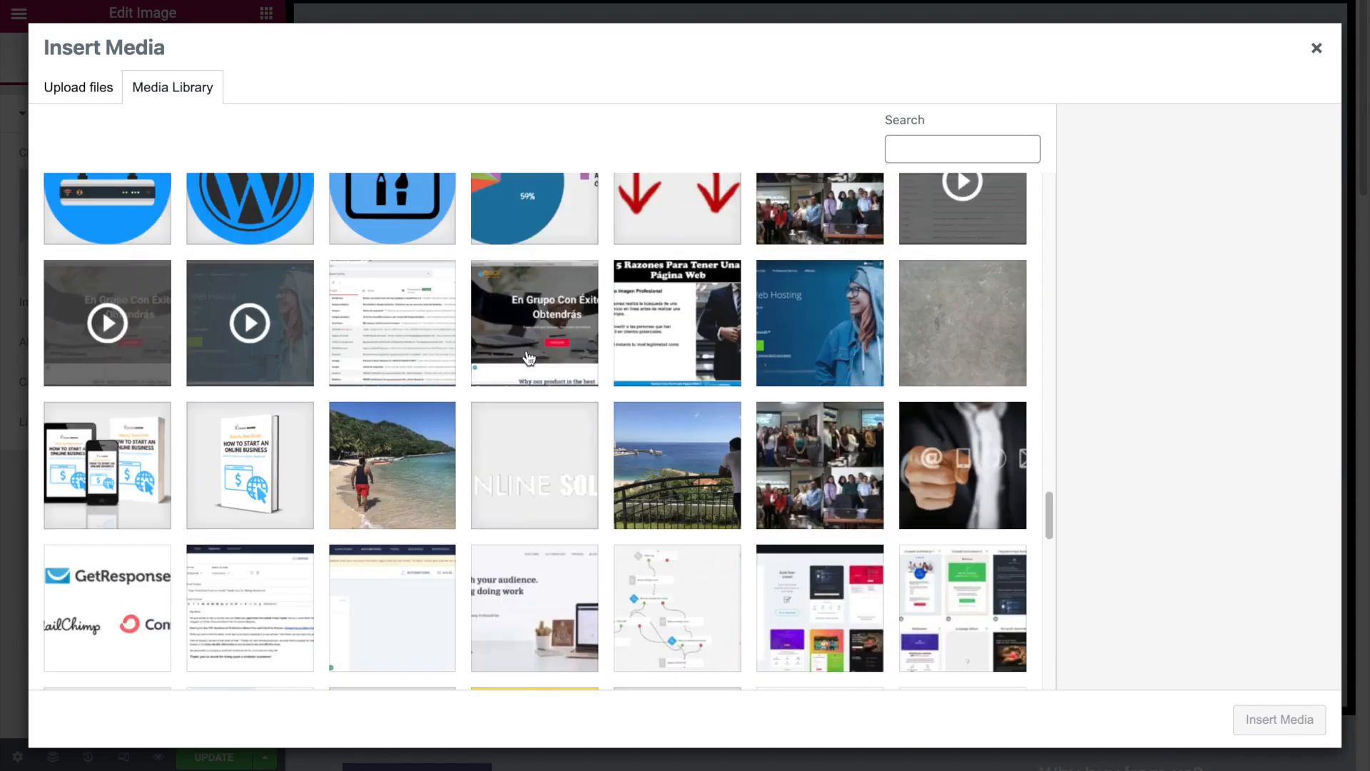
pyautogui.click(540, 468)
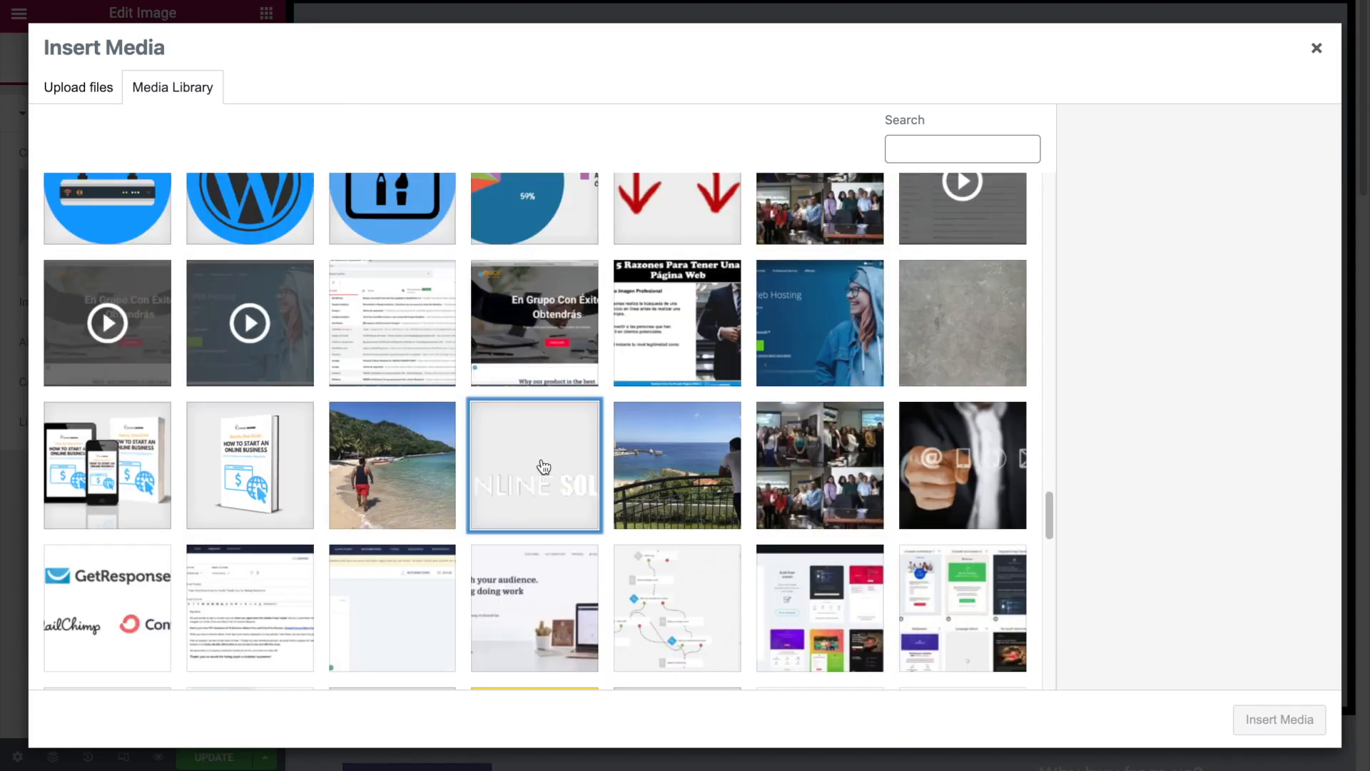
pyautogui.click(1292, 722)
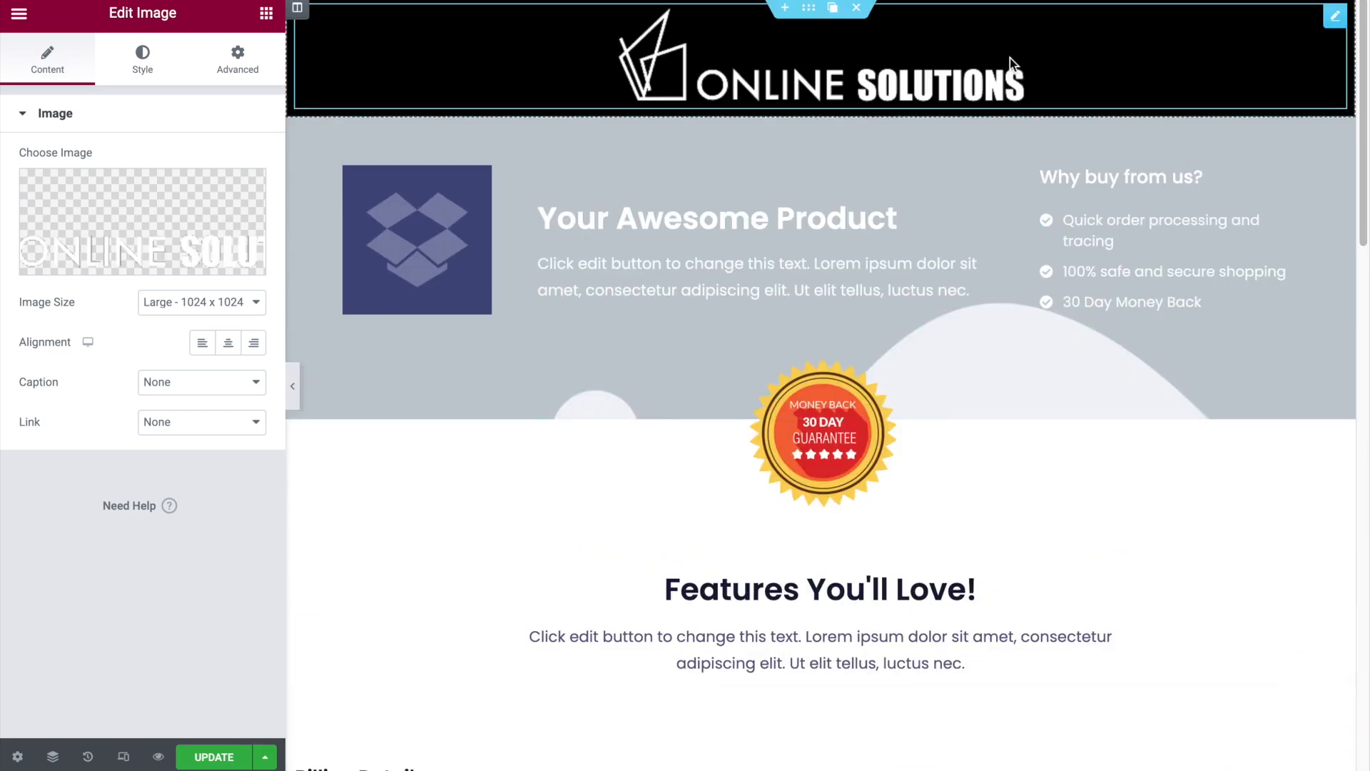
# - Set the logo image's width to 20%
pyautogui.click(149, 58)
pyautogui.moveTo(26, 193); pyautogui.dragTo(62, 183)
pyautogui.click(254, 185)
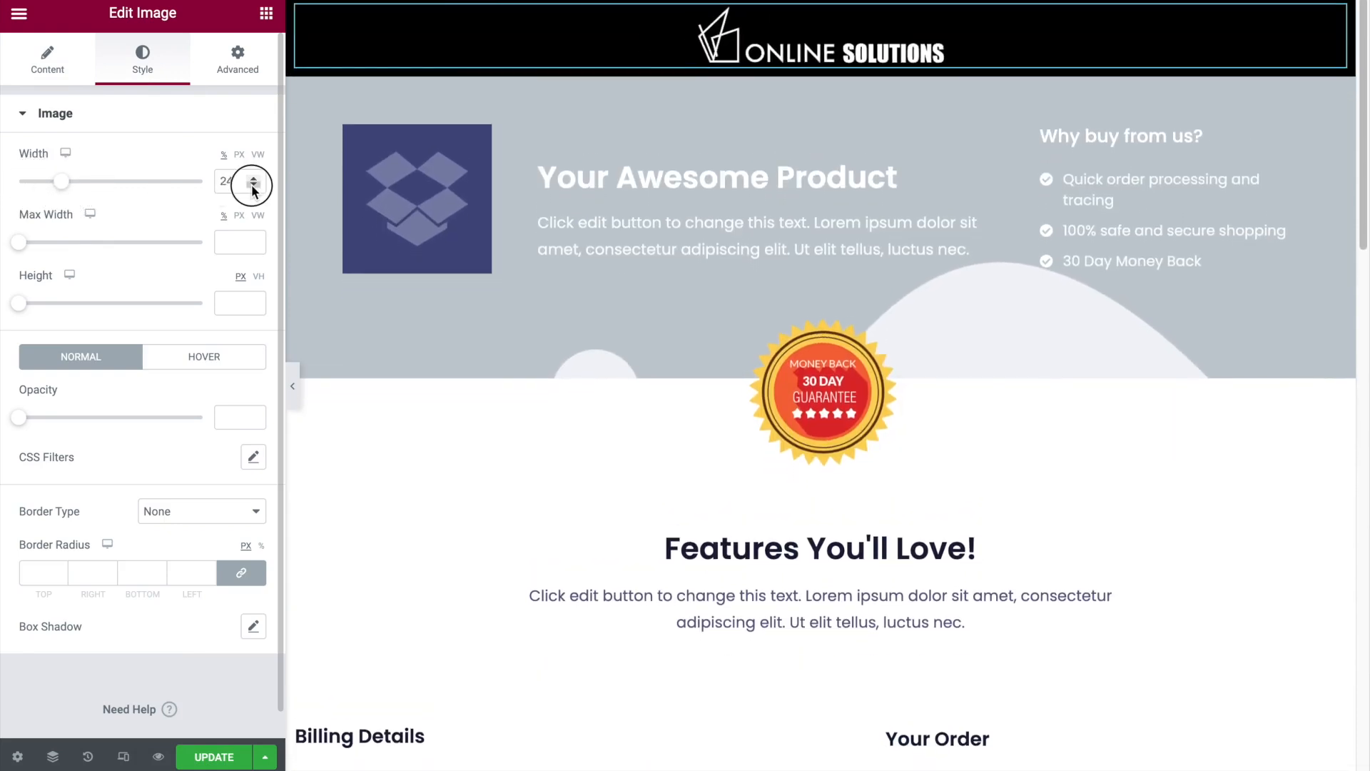
pyautogui.click(253, 185)
pyautogui.click(253, 185)
pyautogui.click(253, 185)
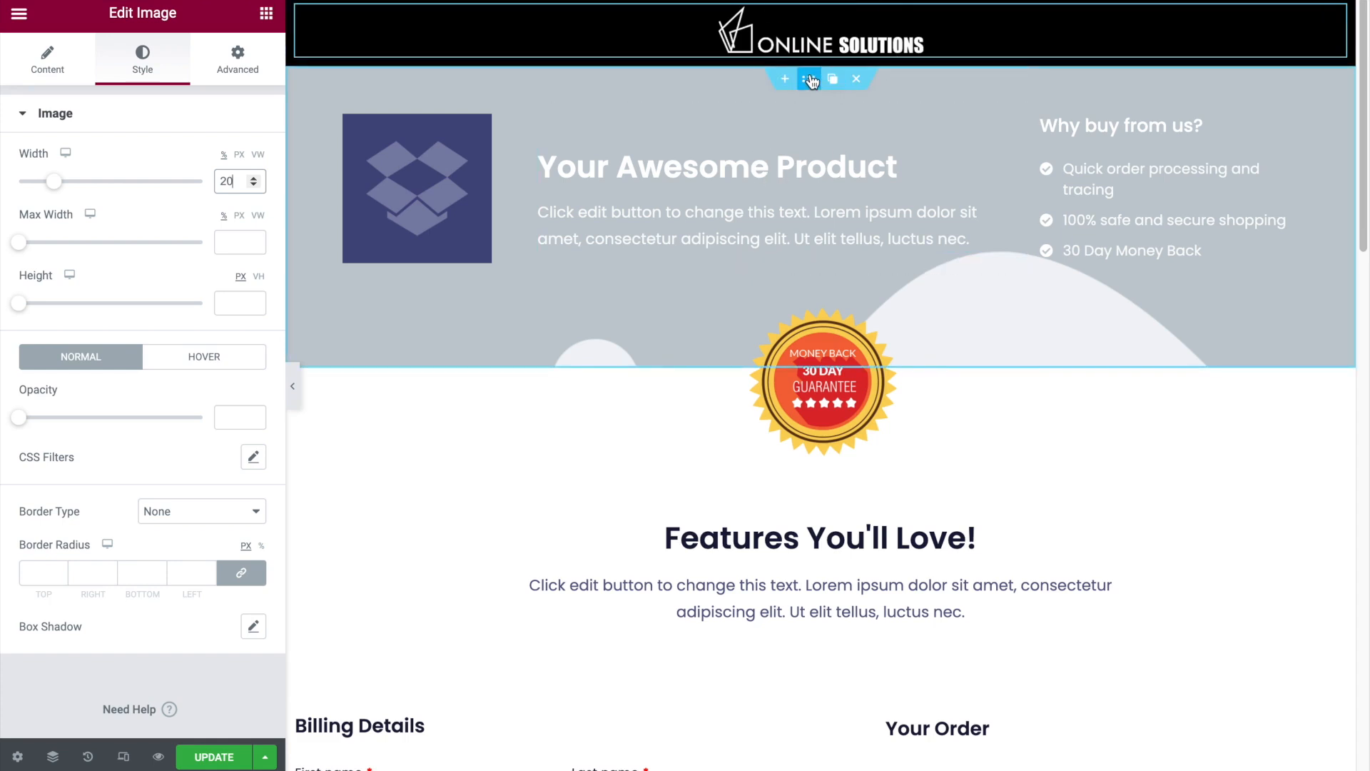
# - Delete the product image column and the "Why buy from us?" column from the "Your Awesome Product" banner
pyautogui.click(809, 79)
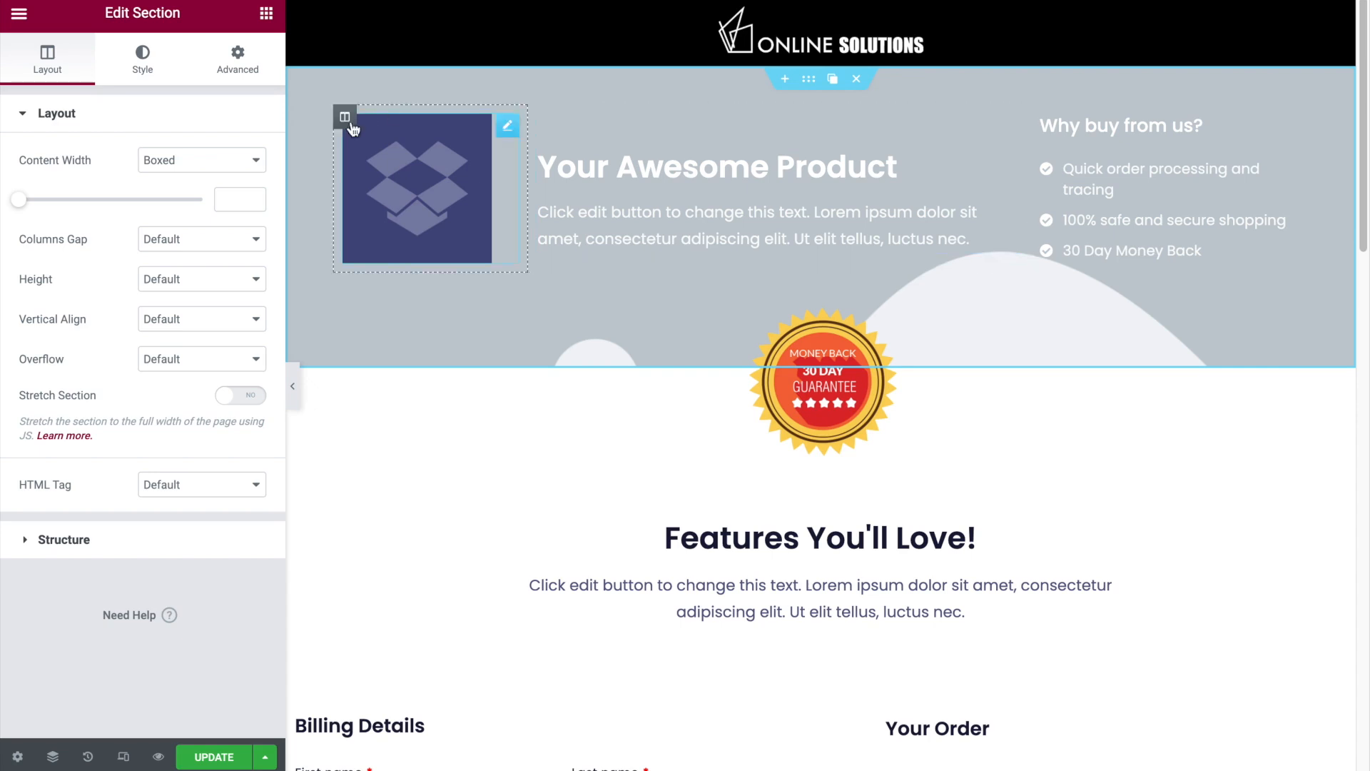
pyautogui.rightClick(345, 117)
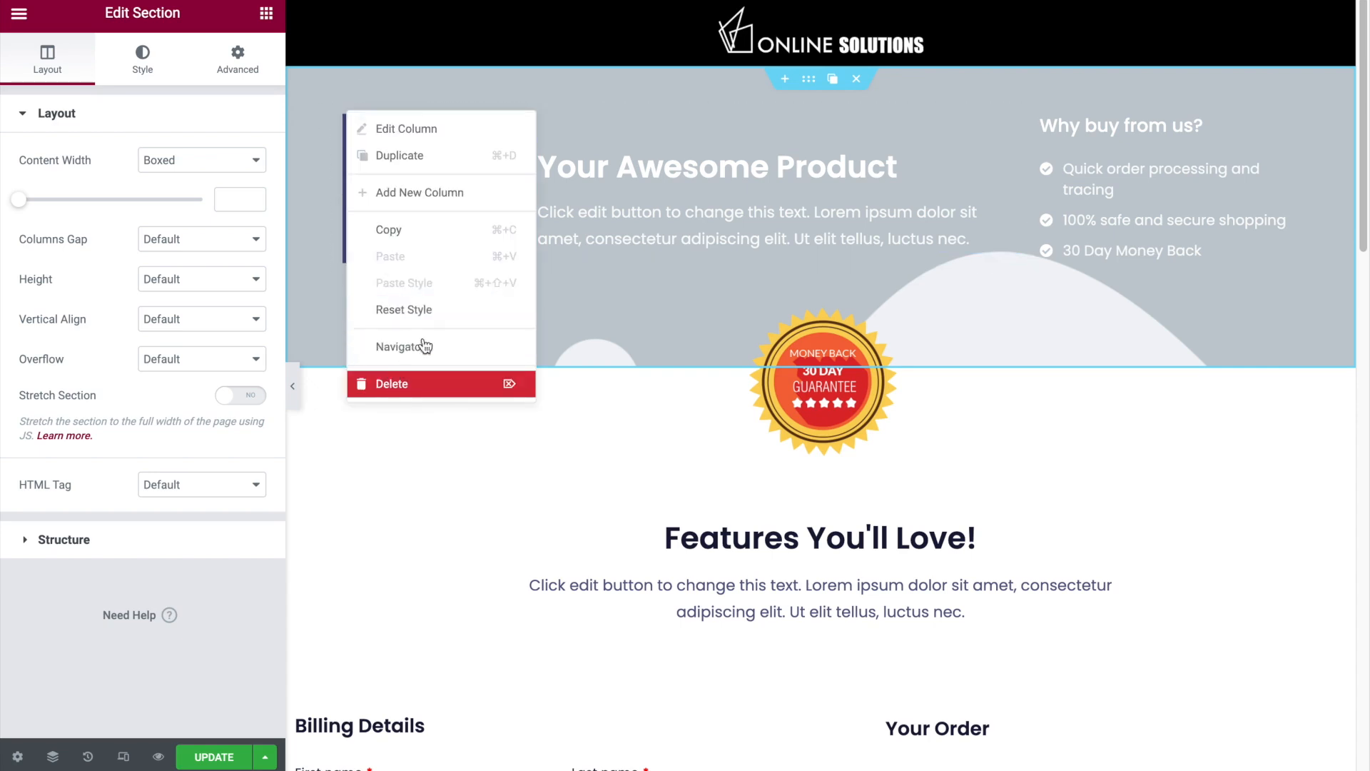
pyautogui.click(392, 383)
pyautogui.rightClick(835, 117)
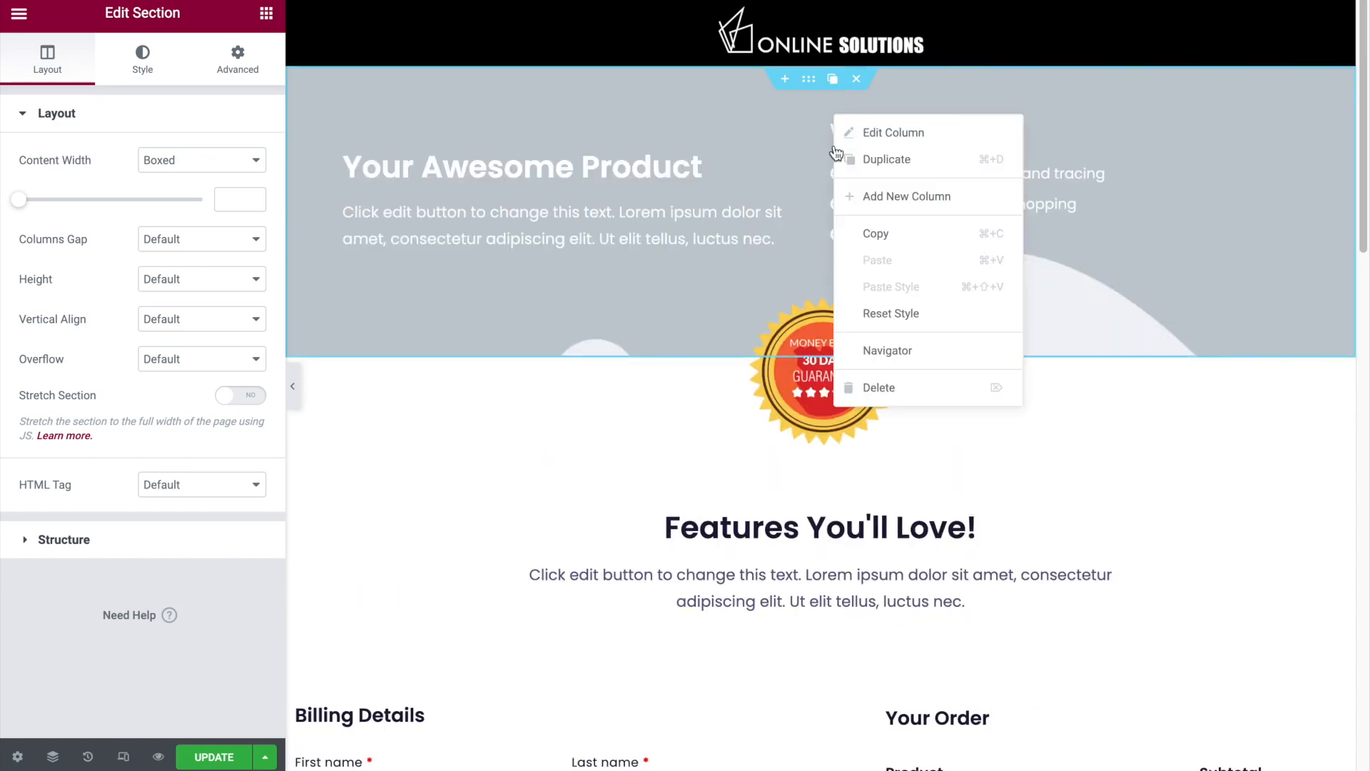
pyautogui.click(865, 382)
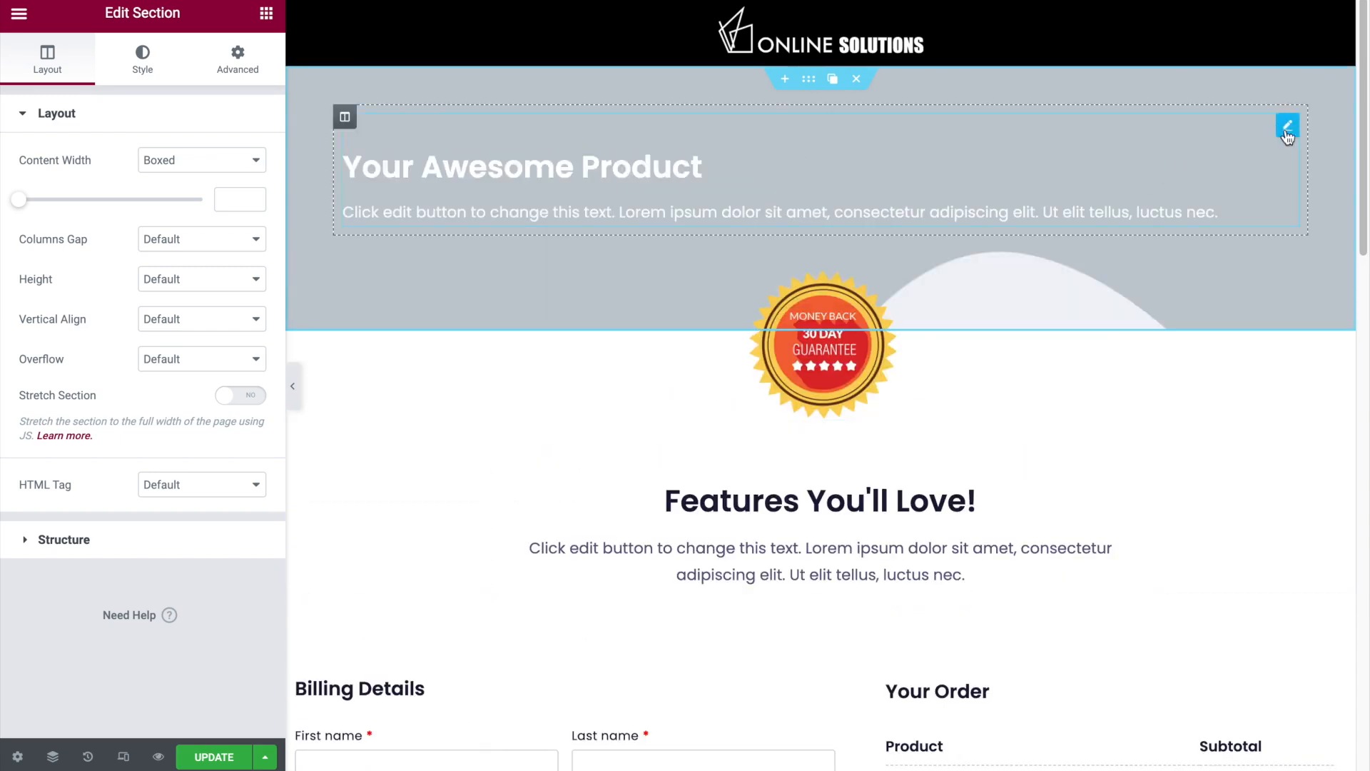
# - Center-align the title and description of the banner's Icon Box
pyautogui.click(1284, 123)
pyautogui.click(146, 55)
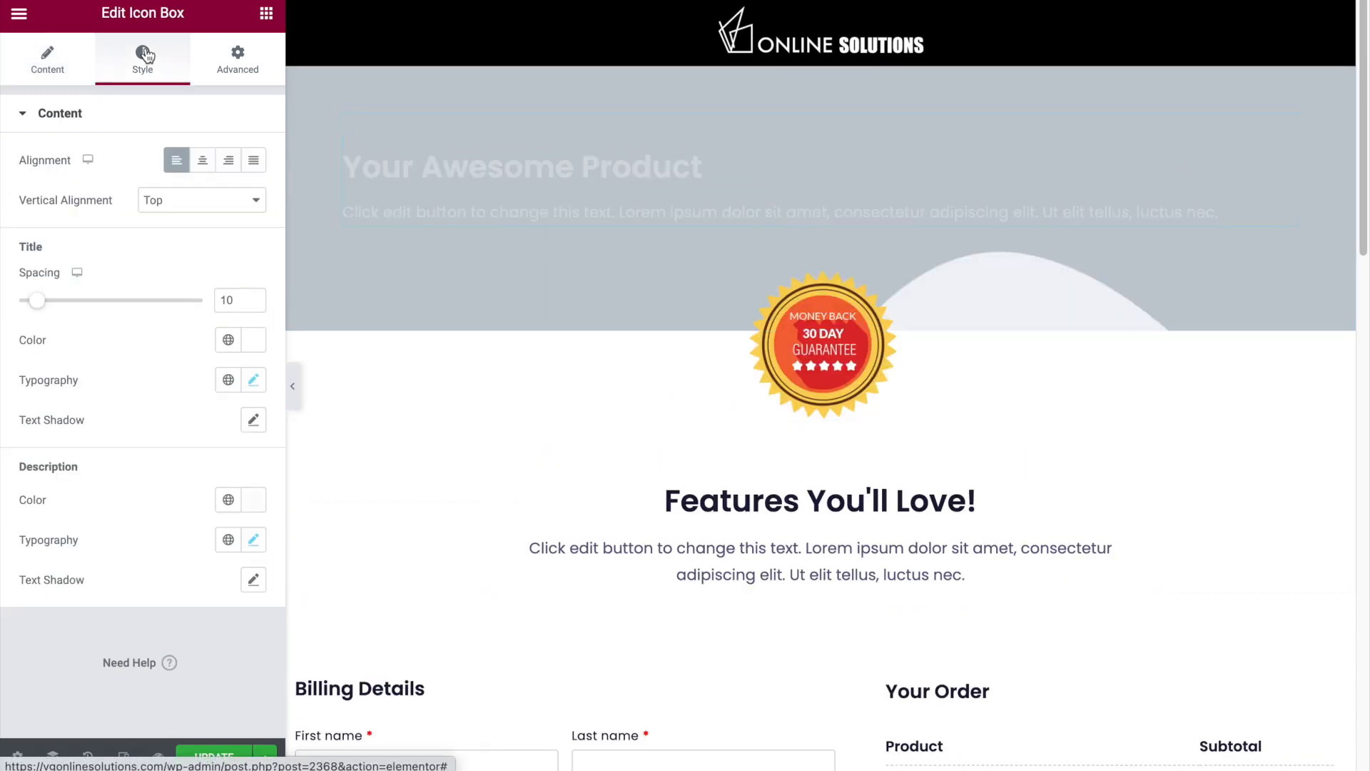
pyautogui.click(203, 160)
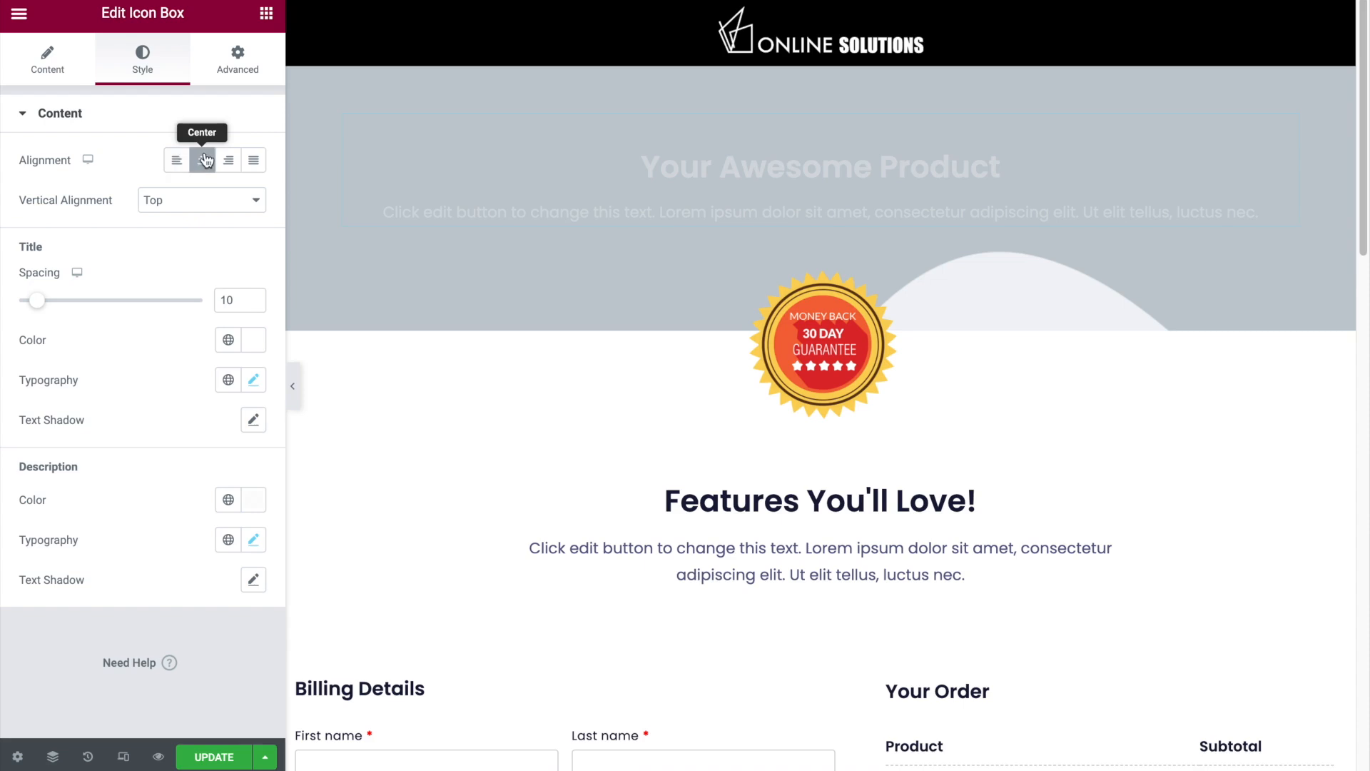
# - Change the banner's title to "PRIVATE CONSULTATION" and select the placeholder description text
pyautogui.click(58, 74)
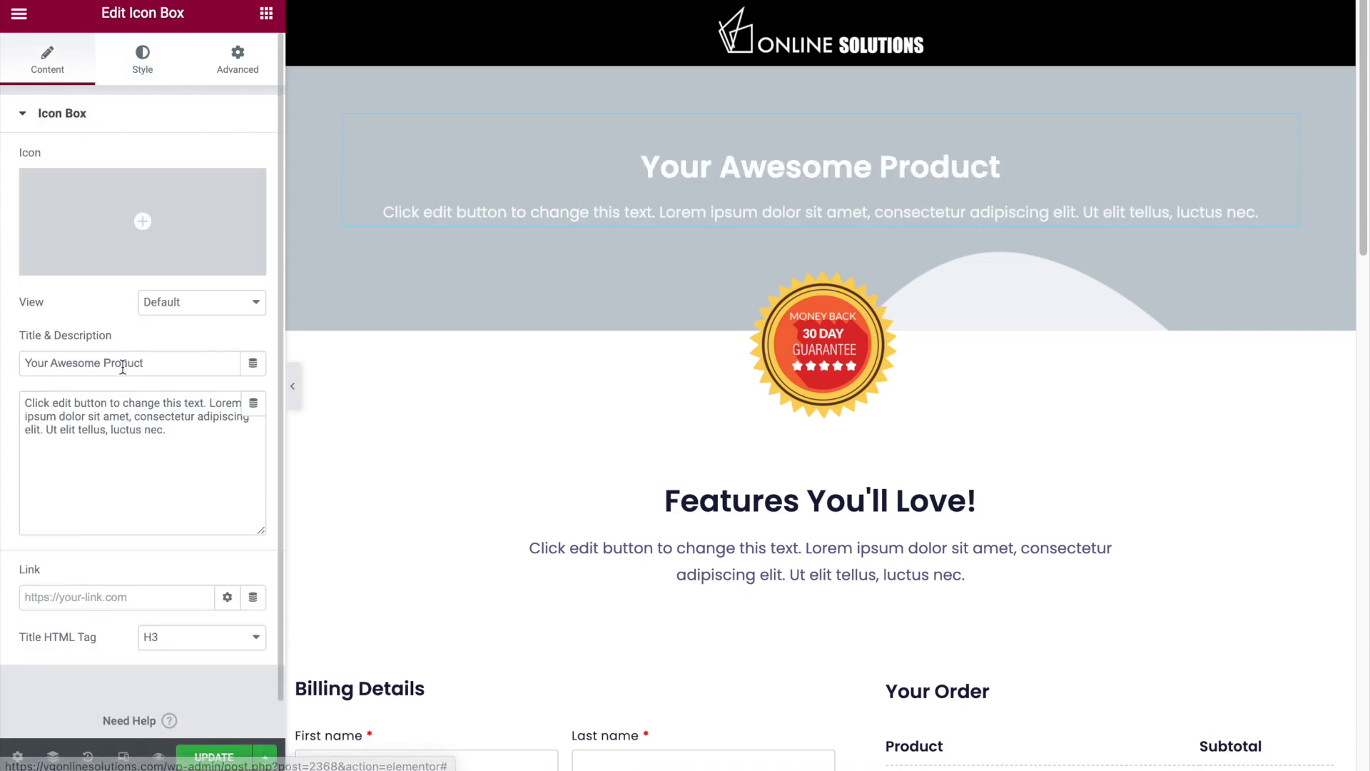
pyautogui.tripleClick(156, 366)
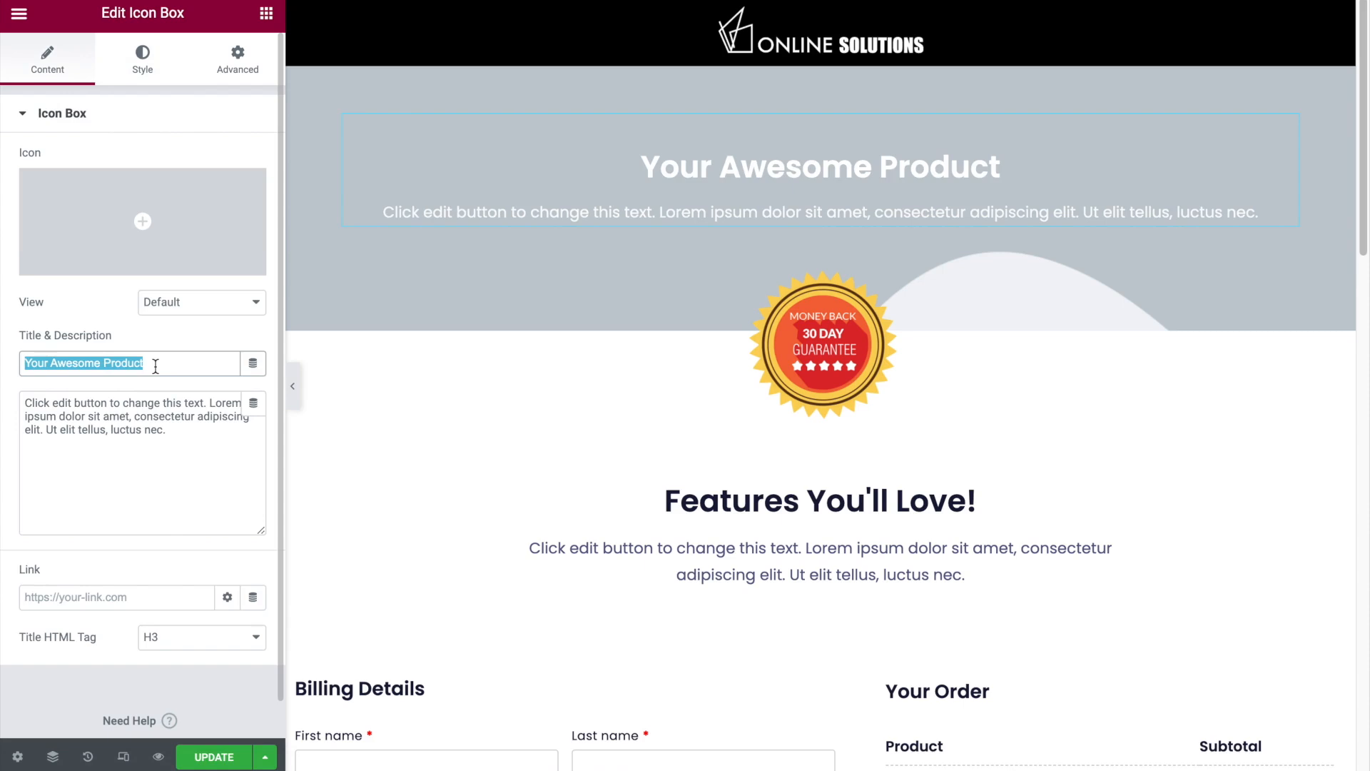
pyautogui.write('PRIVATE ')
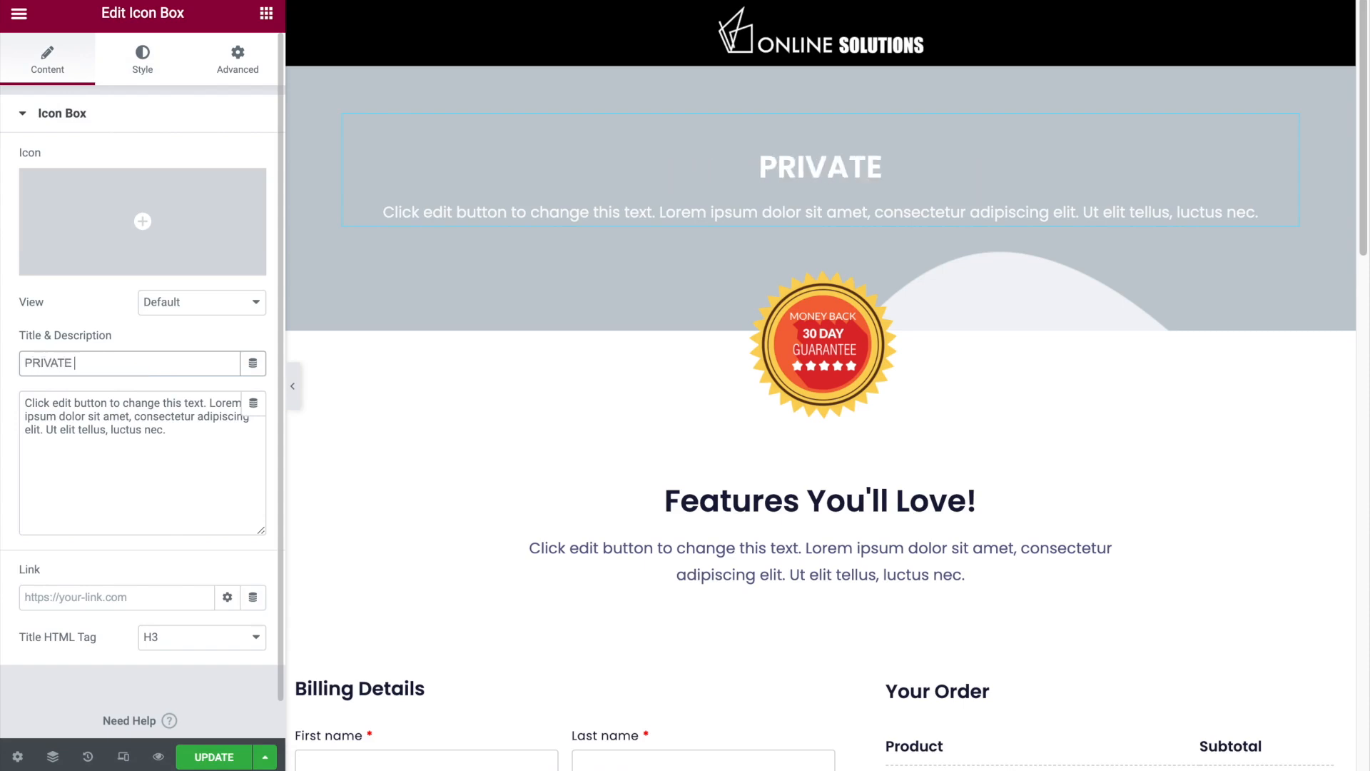
pyautogui.write('CONSULTATION')
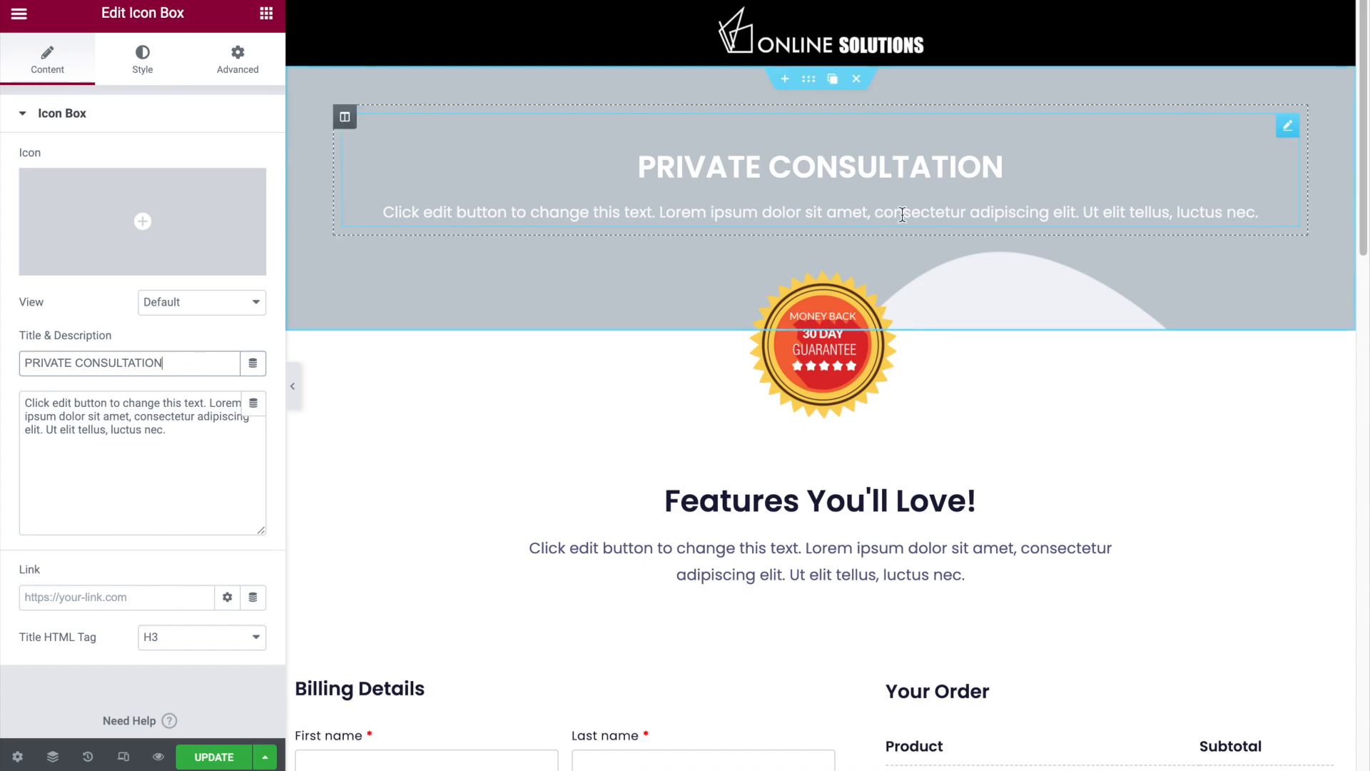
pyautogui.moveTo(190, 431); pyautogui.dragTo(40, 418)
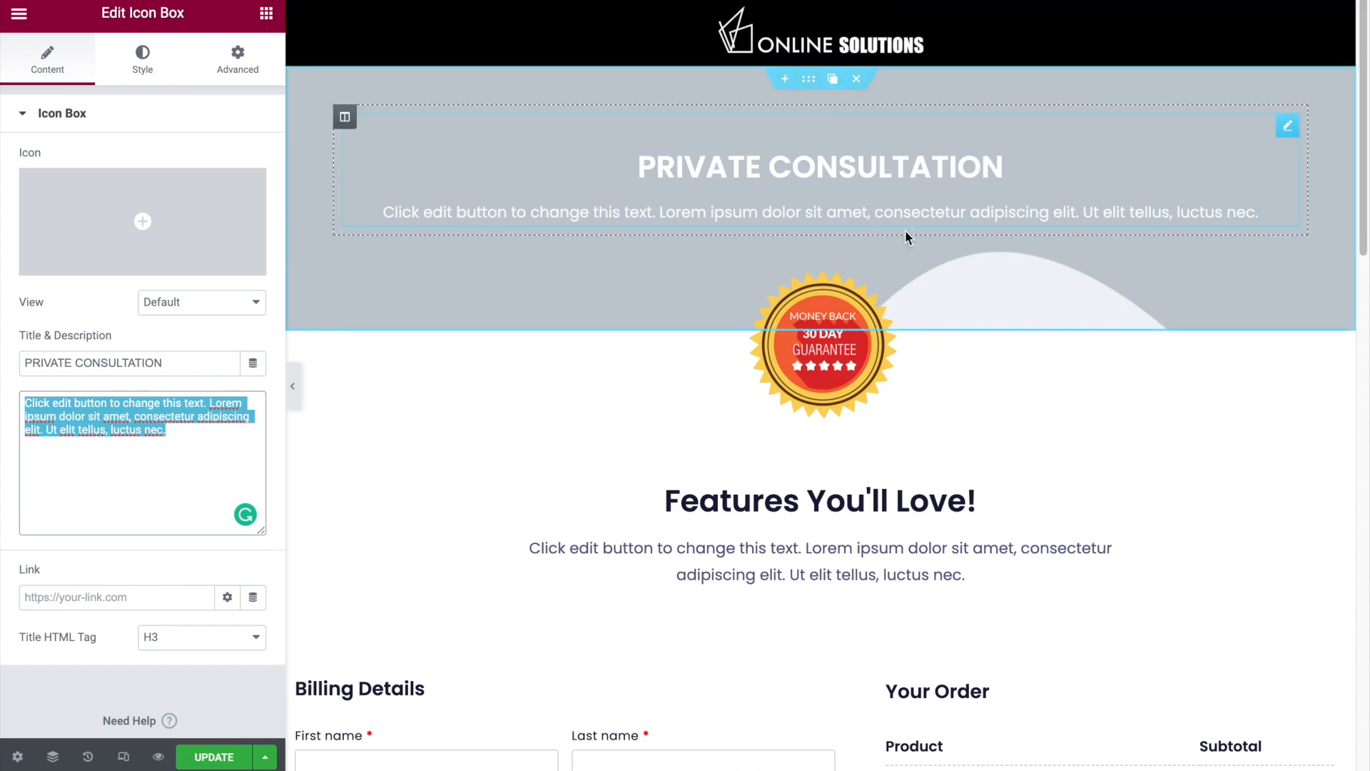
# - Remove the background overlay image from the "PRIVATE CONSULTATION" banner section
pyautogui.click(808, 78)
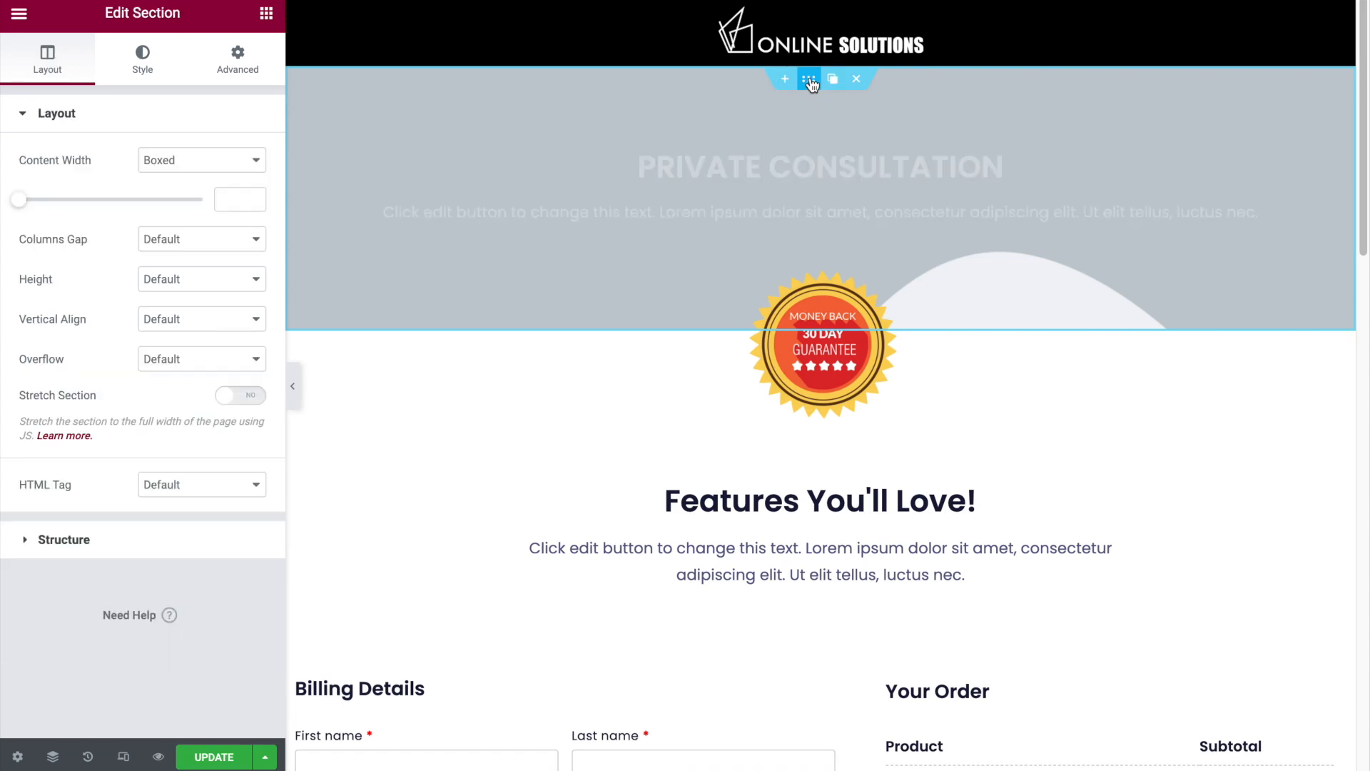
pyautogui.click(143, 62)
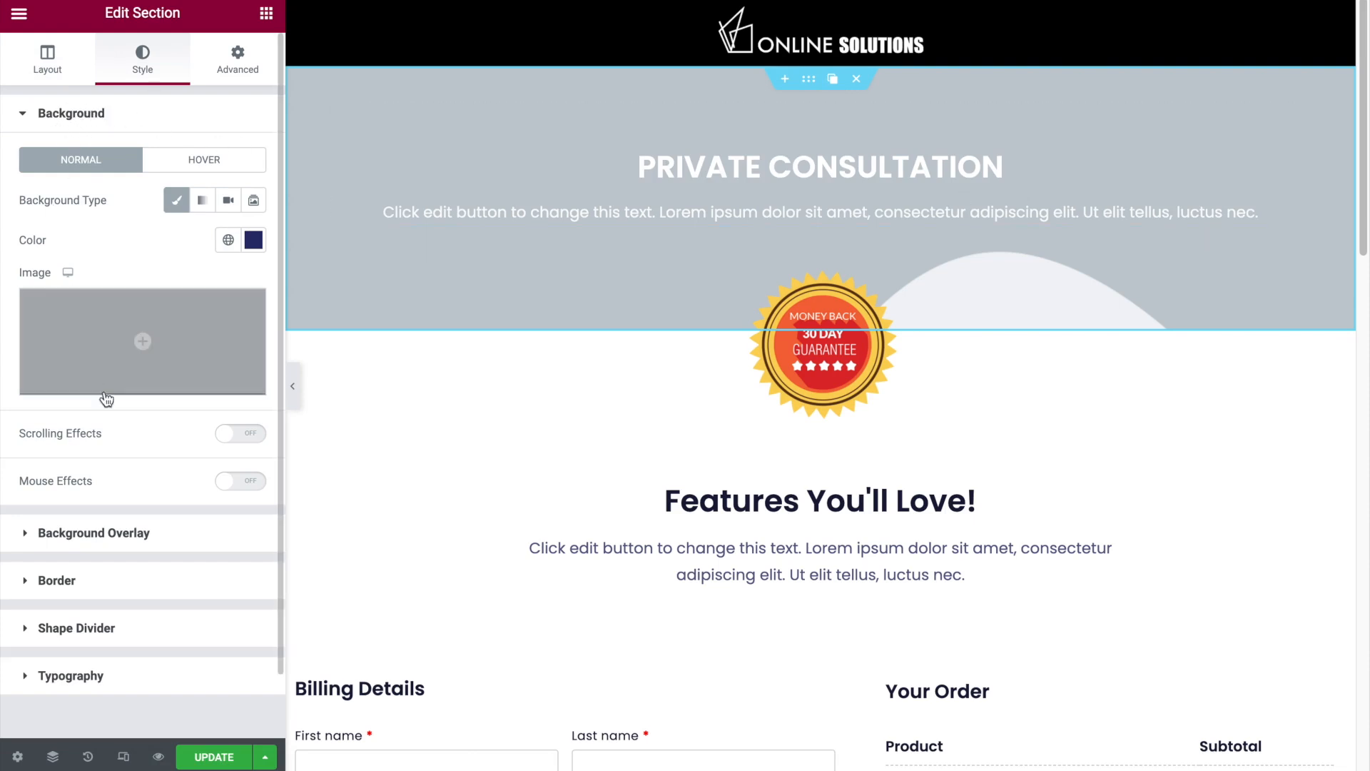
pyautogui.click(138, 535)
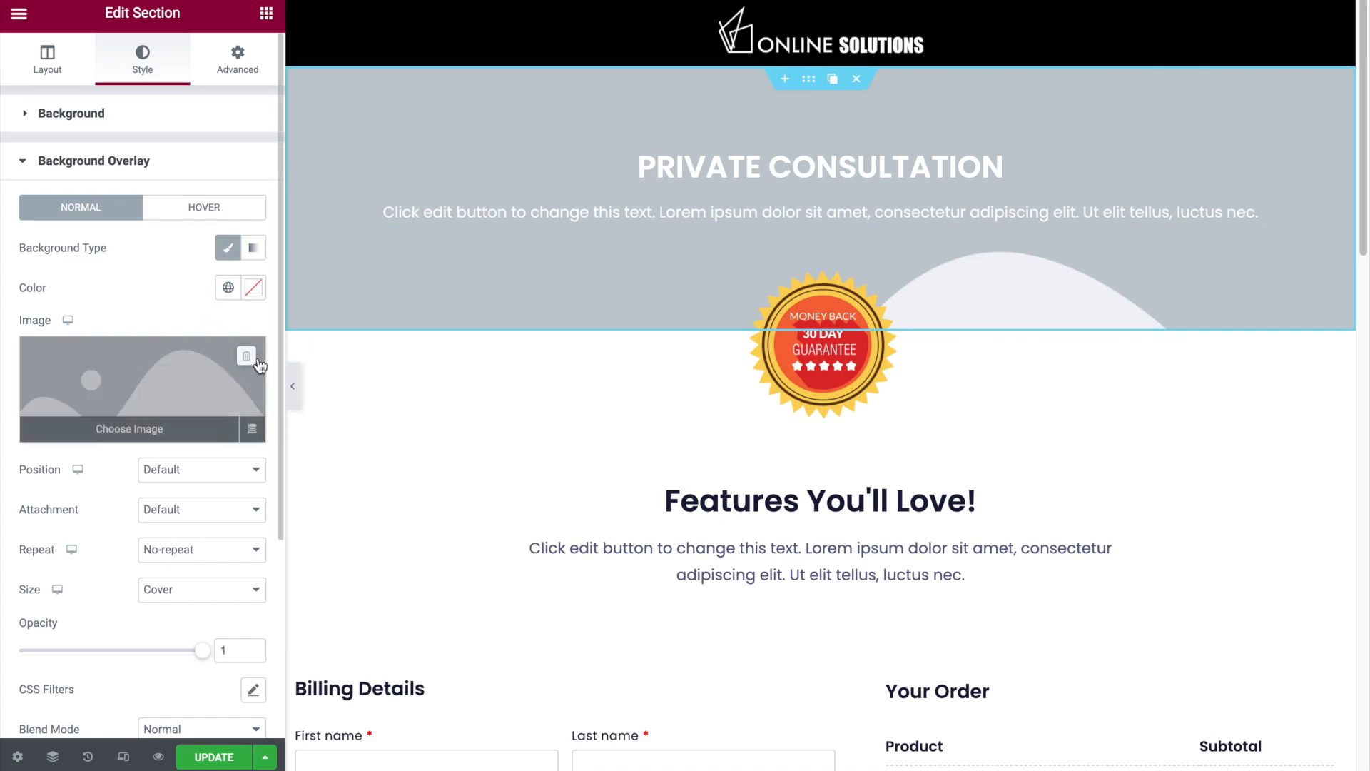
pyautogui.click(246, 356)
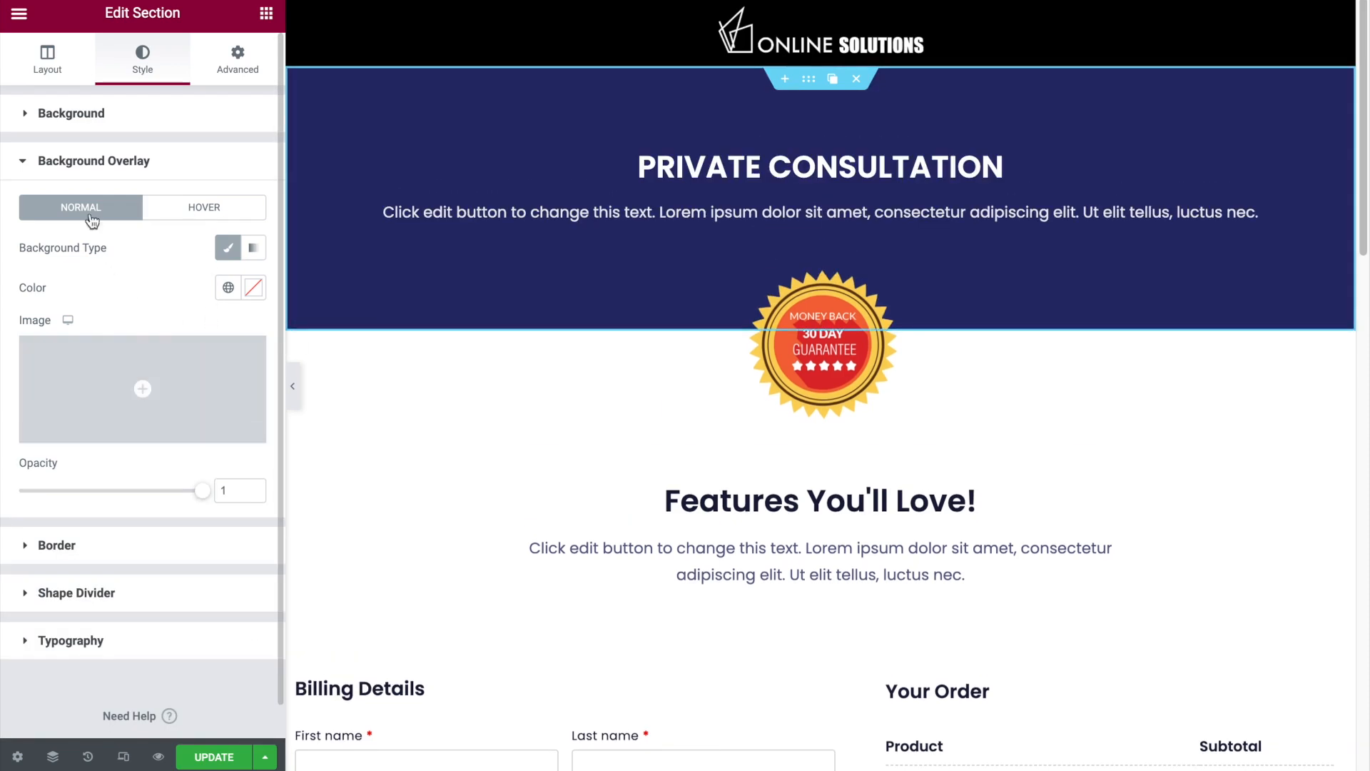
# - Set the "PRIVATE CONSULTATION" section's background color to #000000
pyautogui.click(83, 167)
pyautogui.click(63, 120)
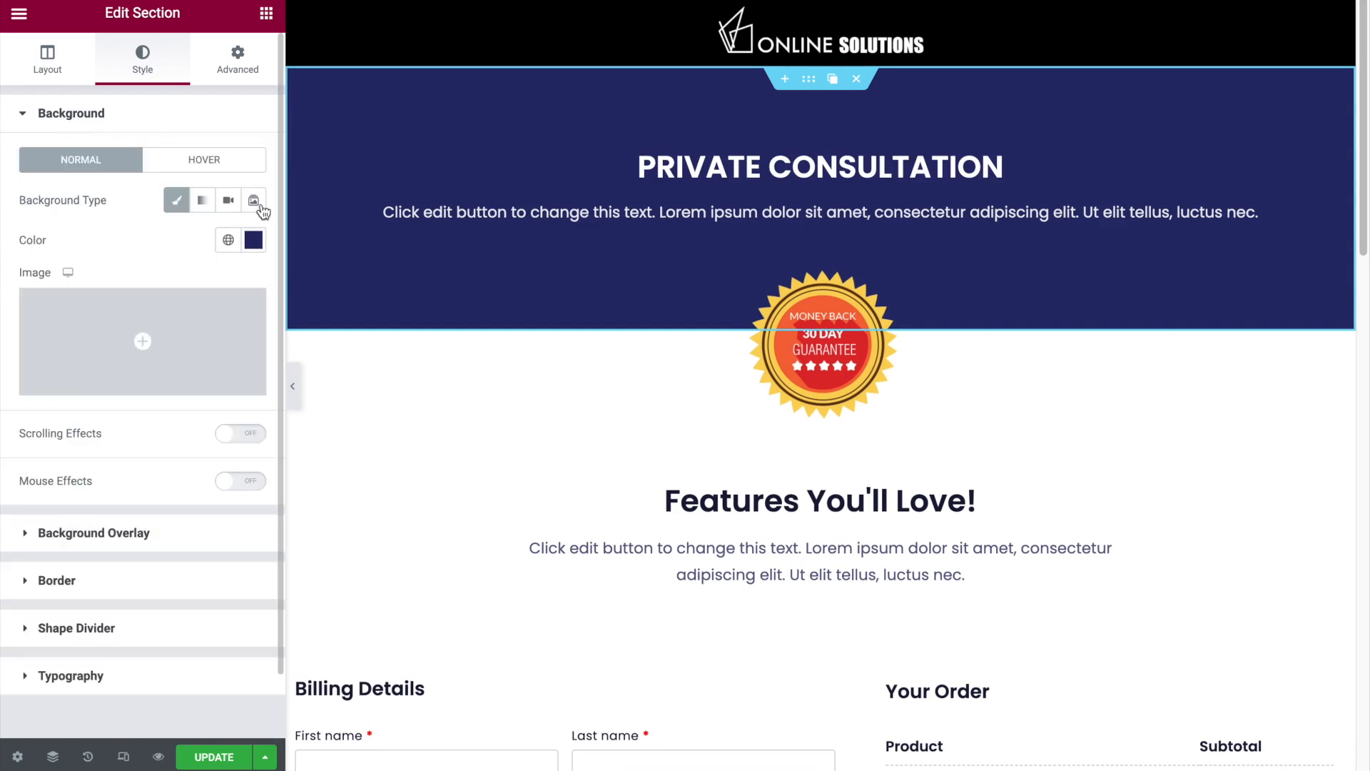
pyautogui.click(253, 240)
pyautogui.moveTo(103, 351); pyautogui.dragTo(24, 493)
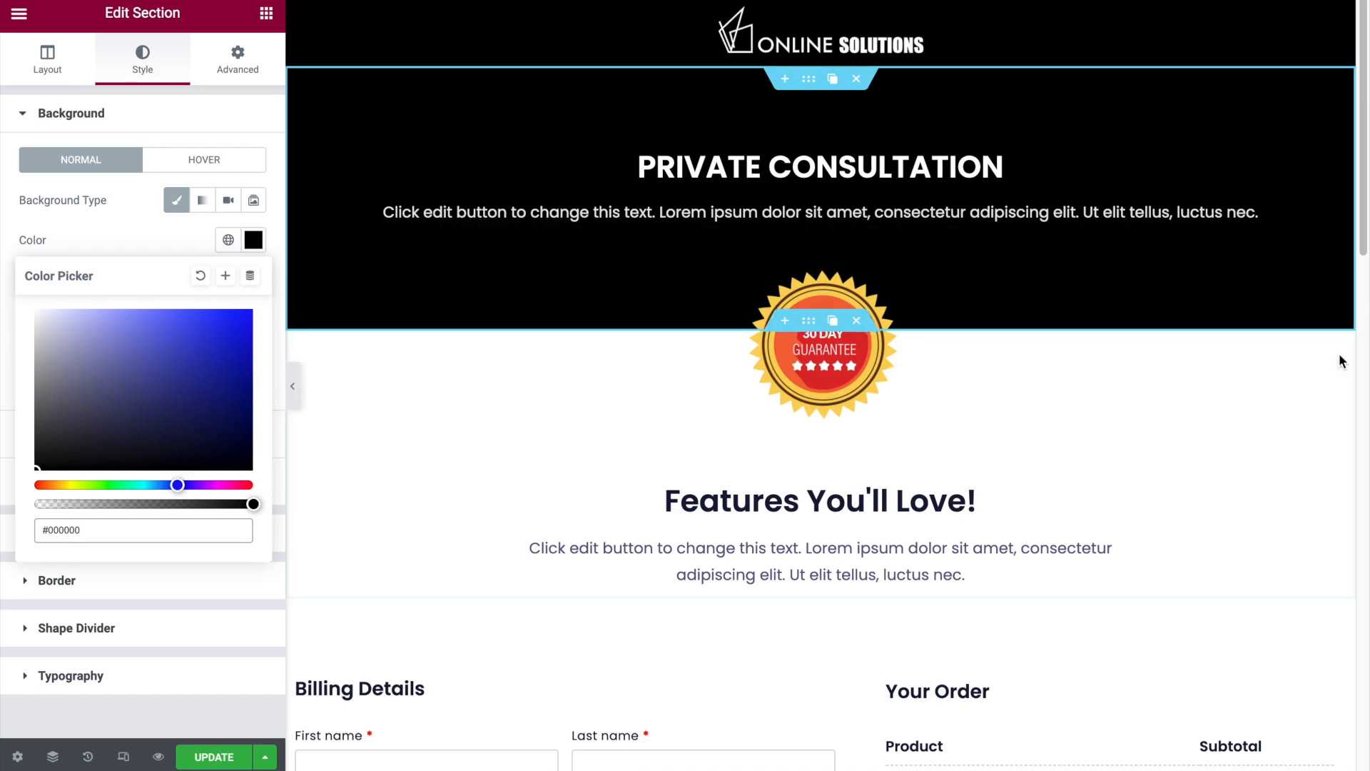
# - Delete the "Features You'll Love!" heading and its description below the guarantee badge, and check the page at full width
pyautogui.scroll(-1, 1282, 414)
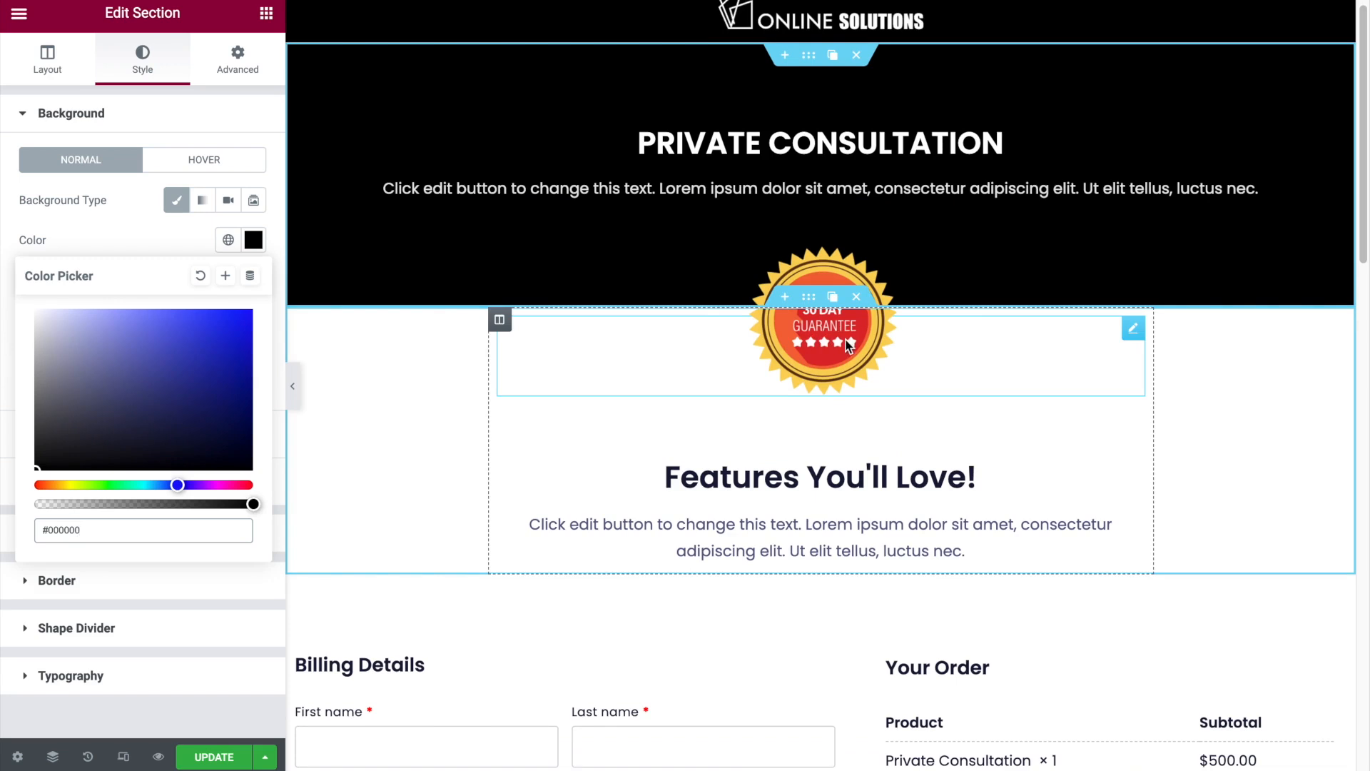
pyautogui.click(1133, 329)
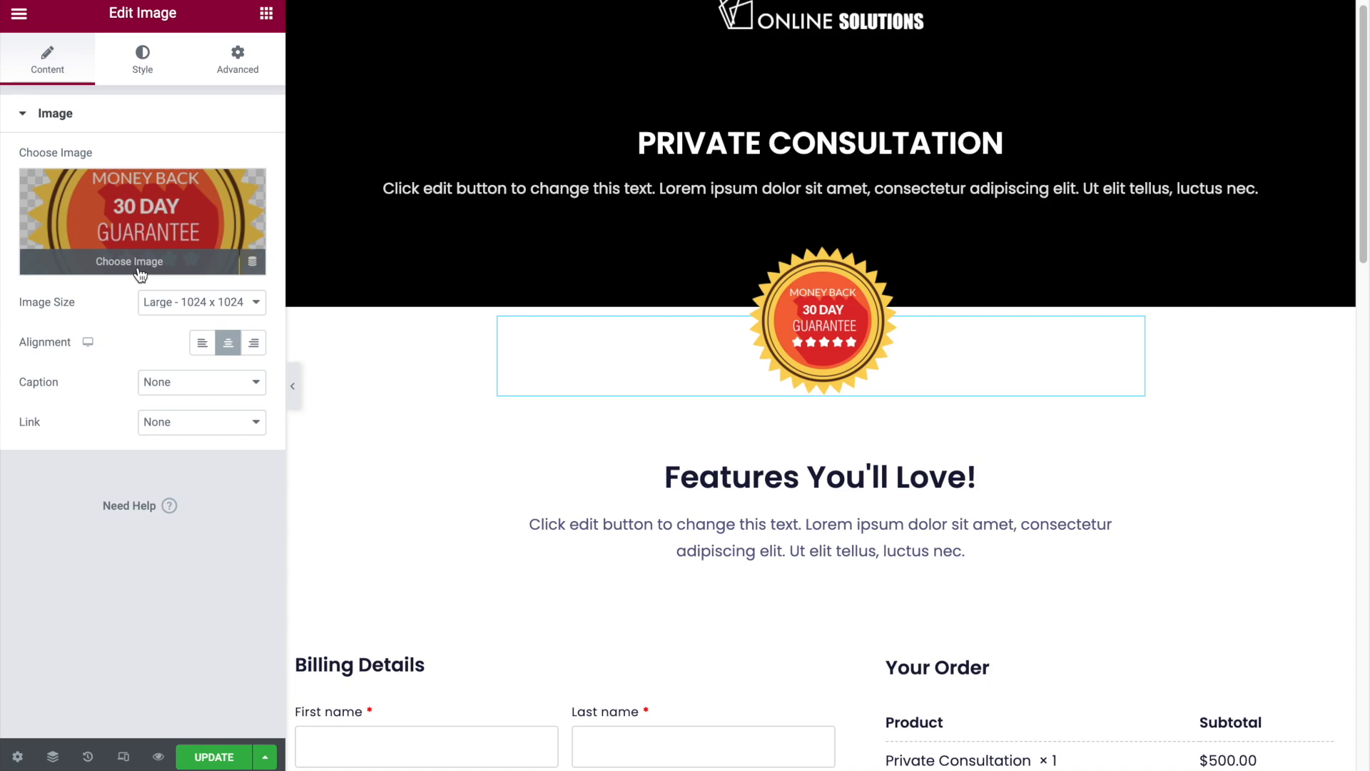
pyautogui.rightClick(1138, 429)
pyautogui.click(1176, 698)
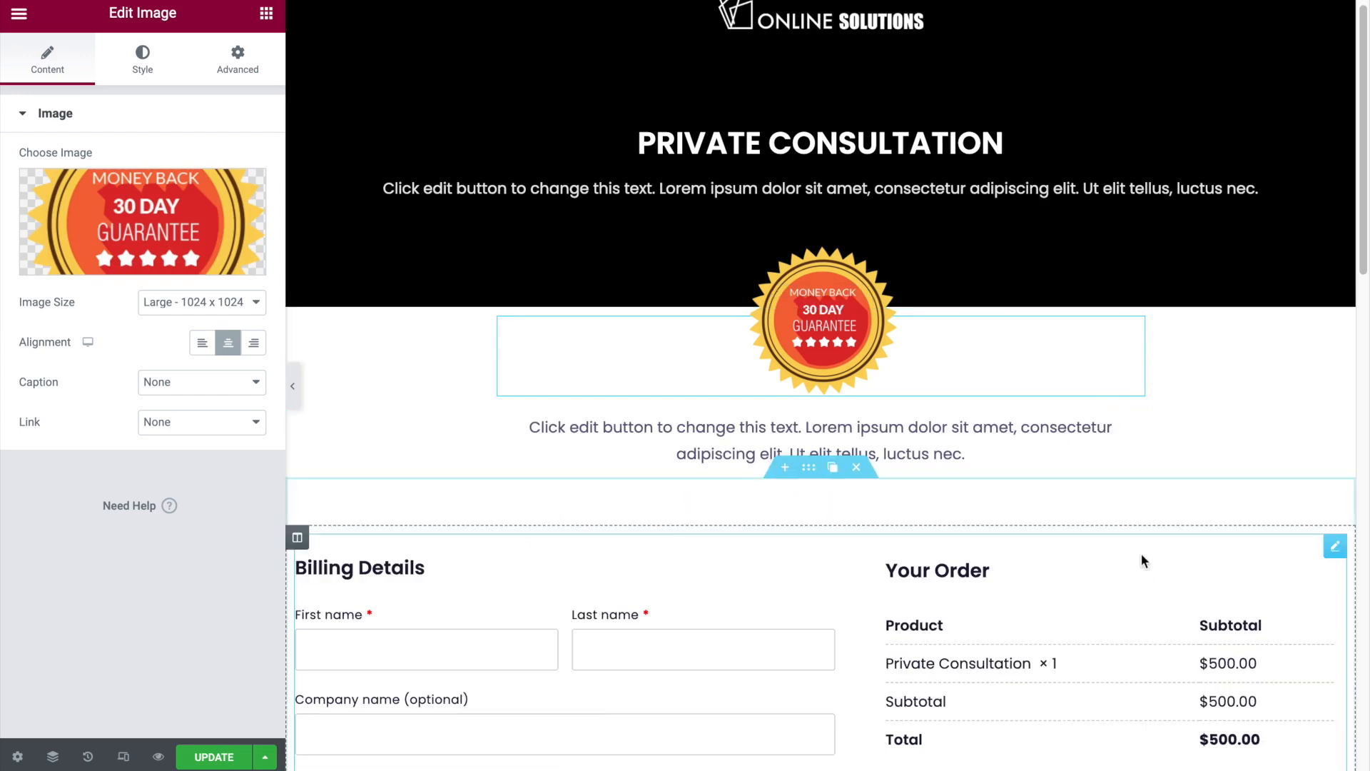
pyautogui.rightClick(1134, 425)
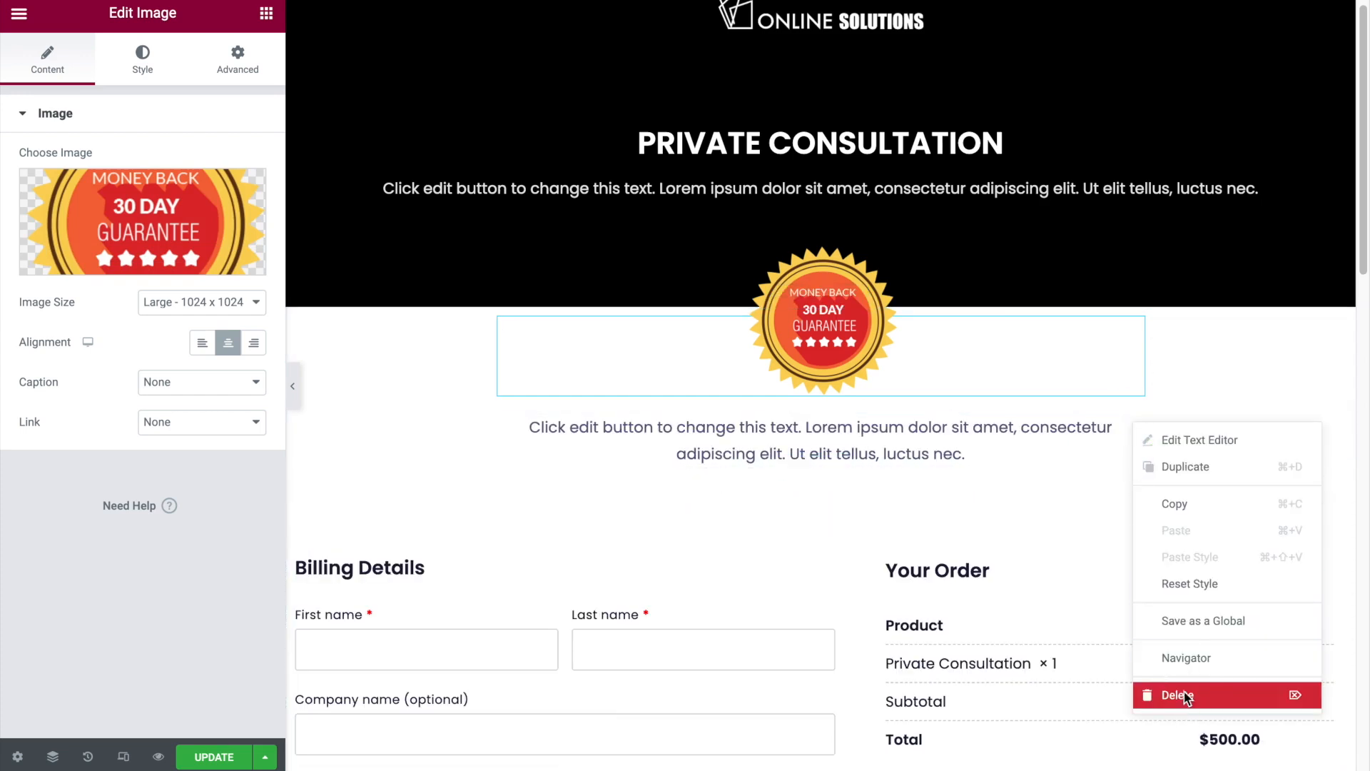
pyautogui.click(1184, 696)
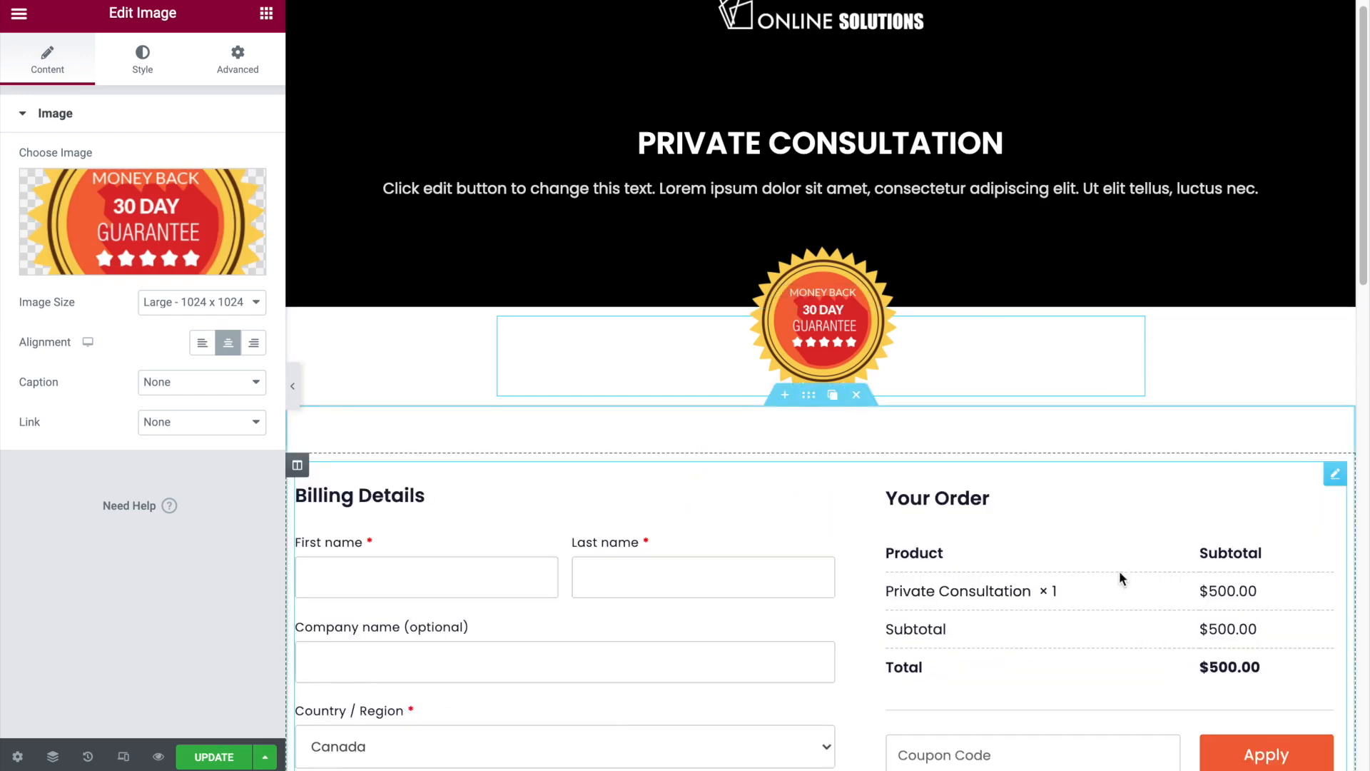
pyautogui.click(293, 386)
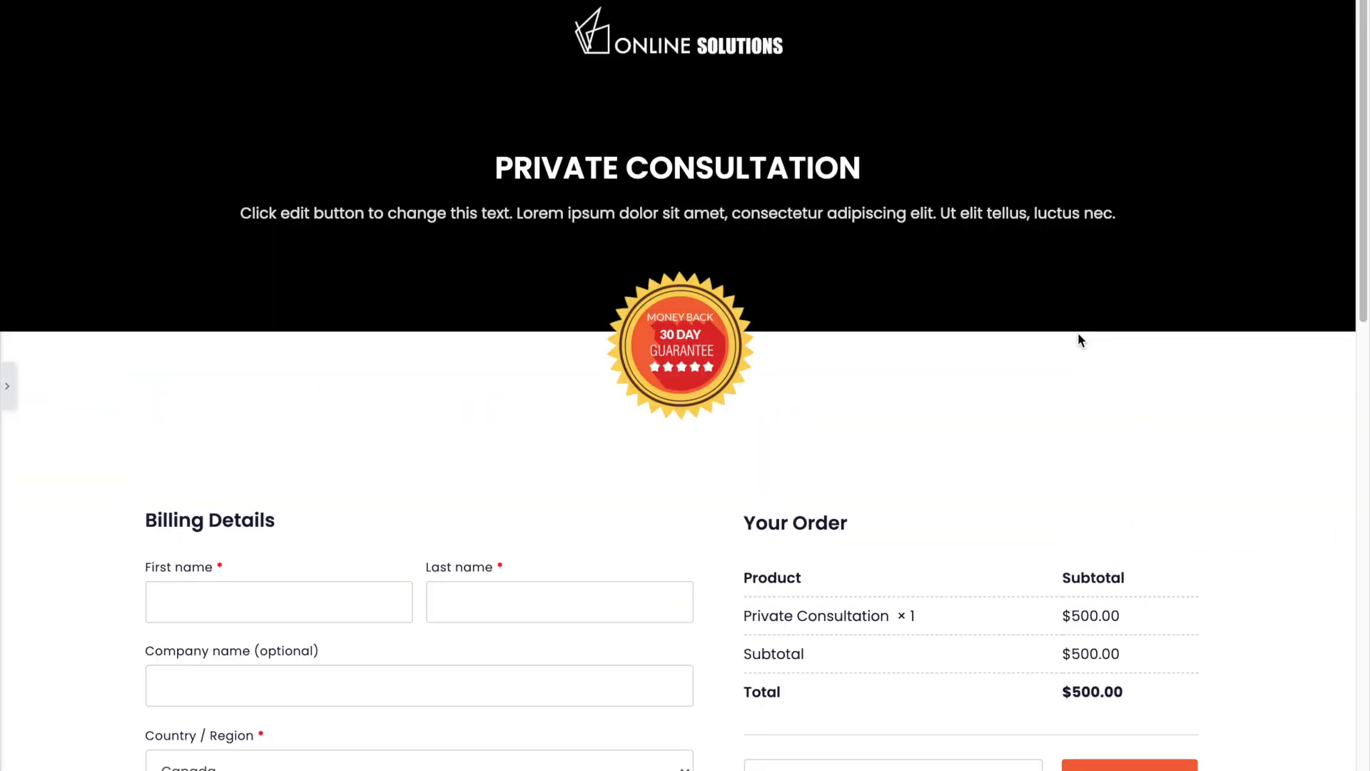
pyautogui.click(7, 385)
# - Set the checkout form's normal button background color to blue #277BA6
pyautogui.scroll(-2, 1121, 352)
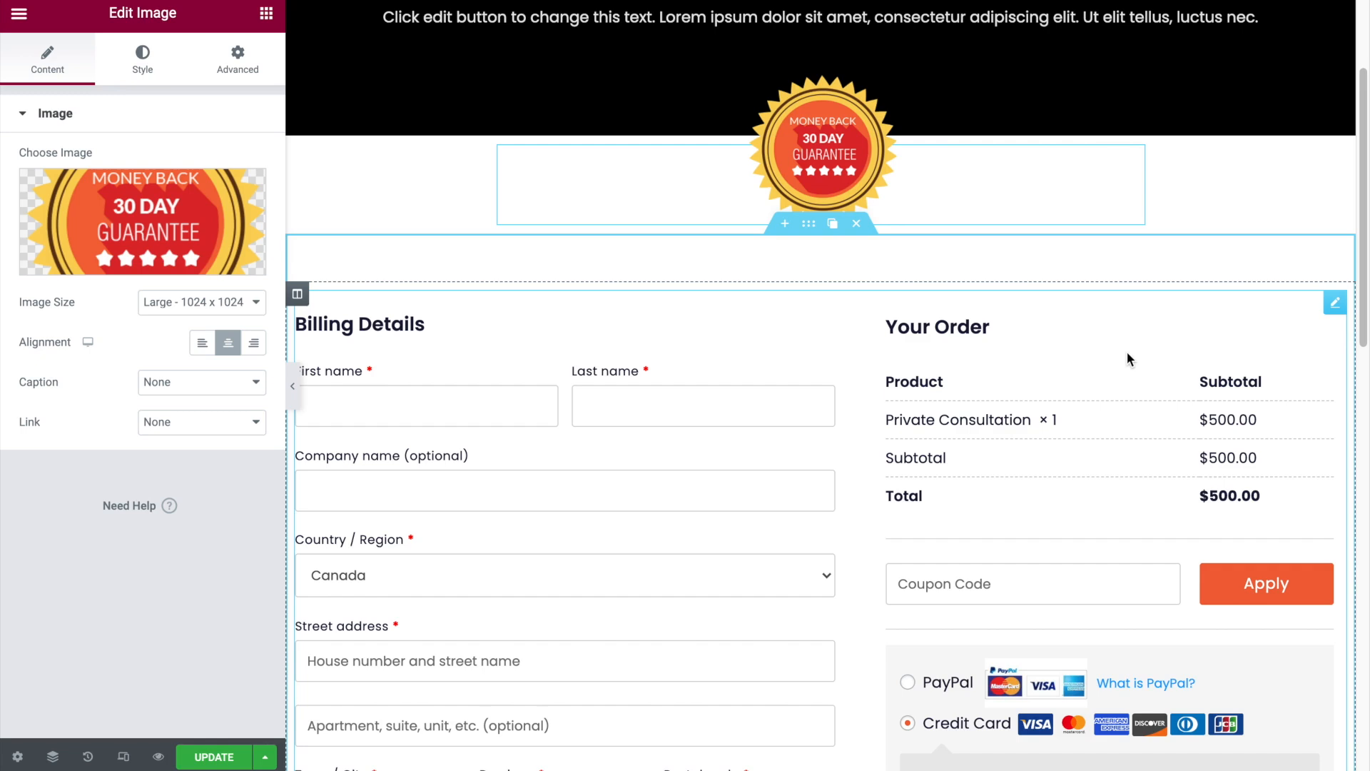
pyautogui.scroll(-1, 1127, 352)
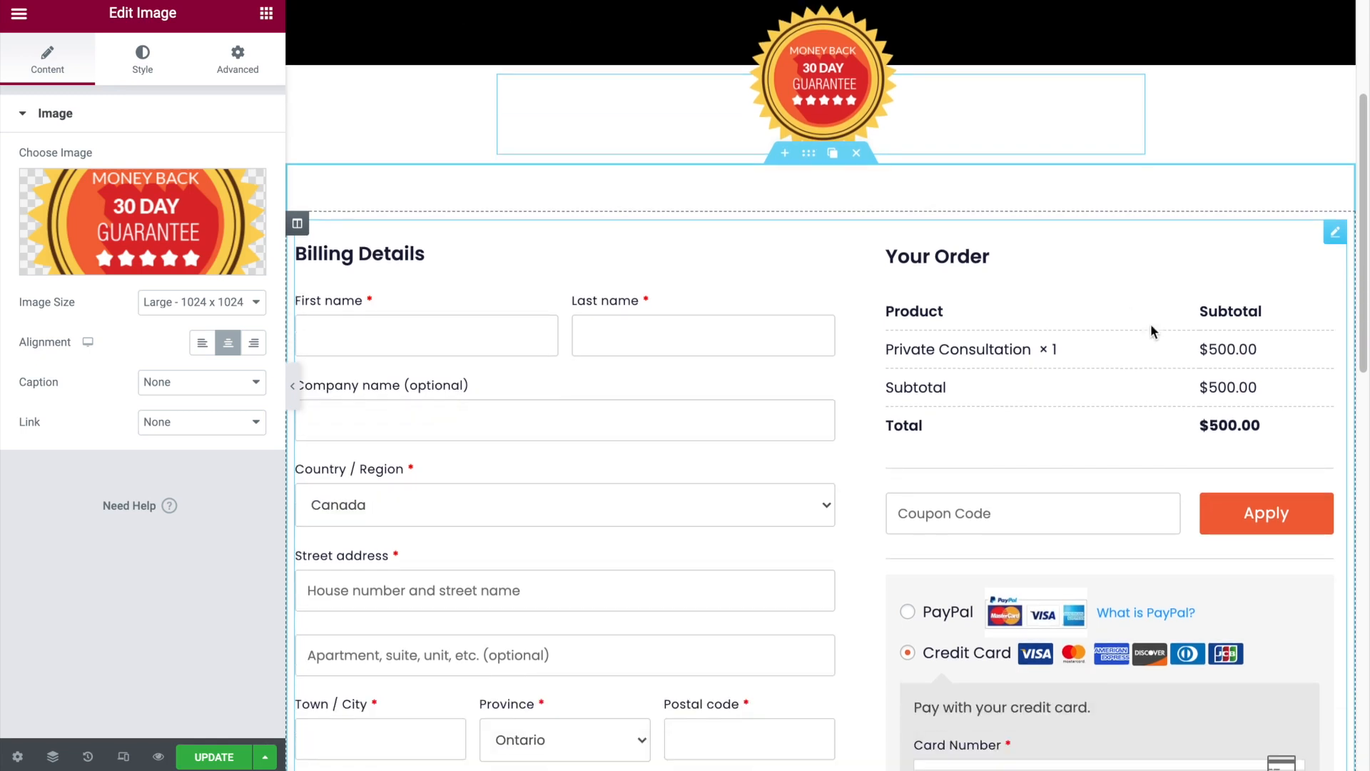
pyautogui.click(1335, 233)
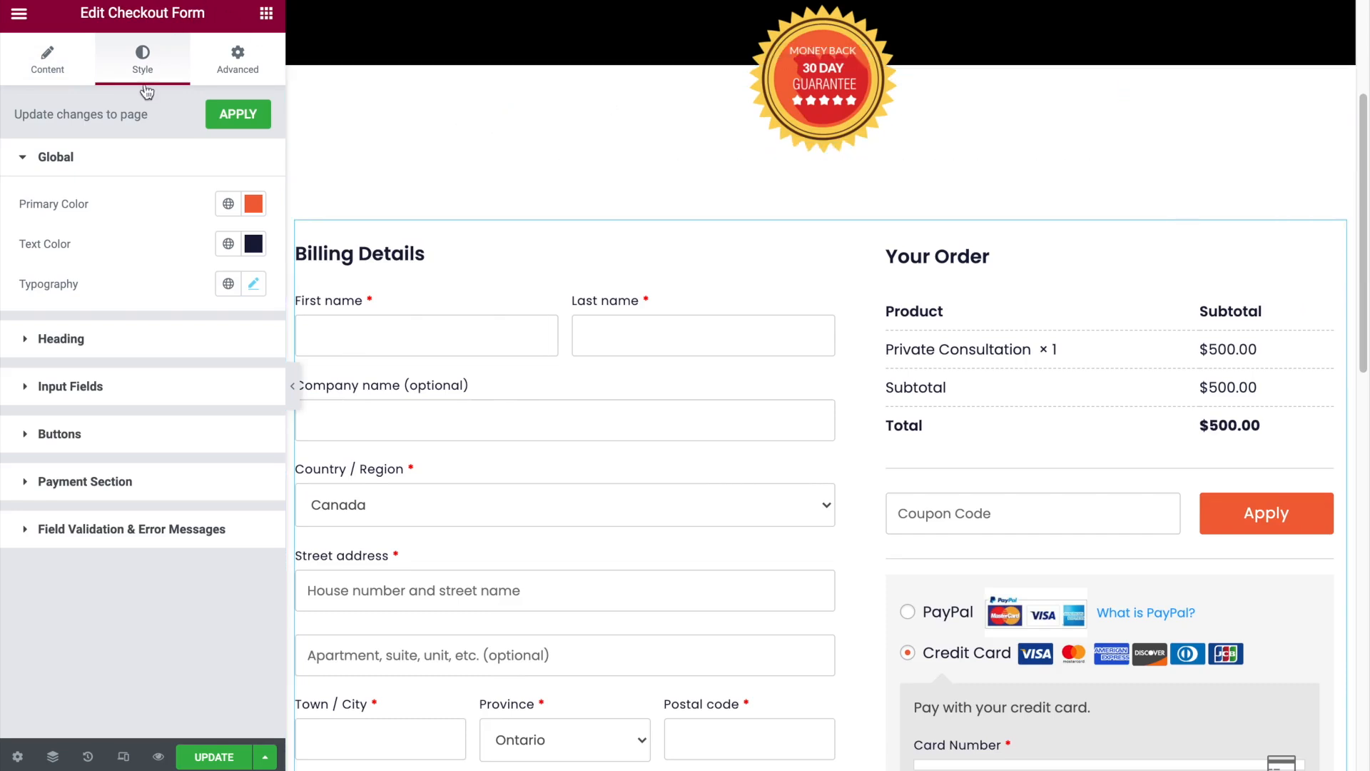
pyautogui.scroll(-1, 589, 364)
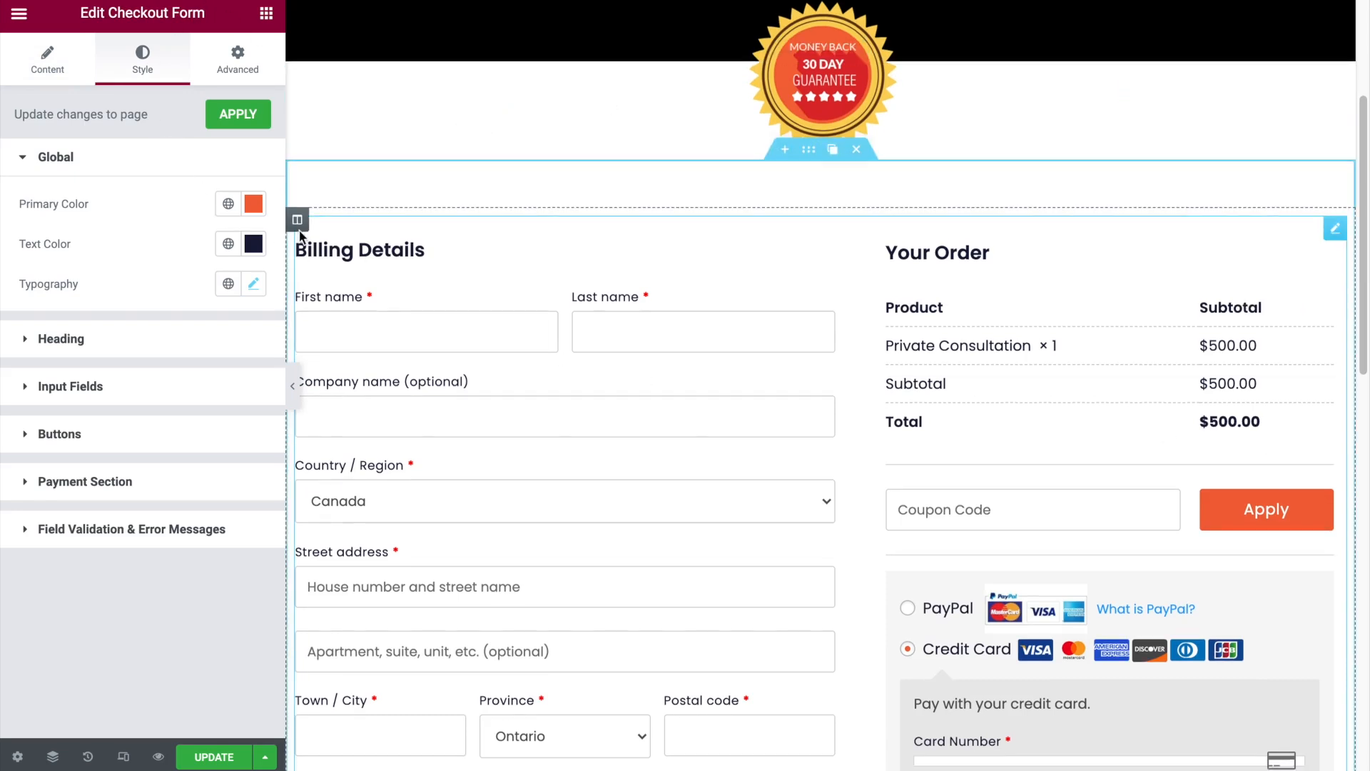
pyautogui.scroll(-2, 809, 372)
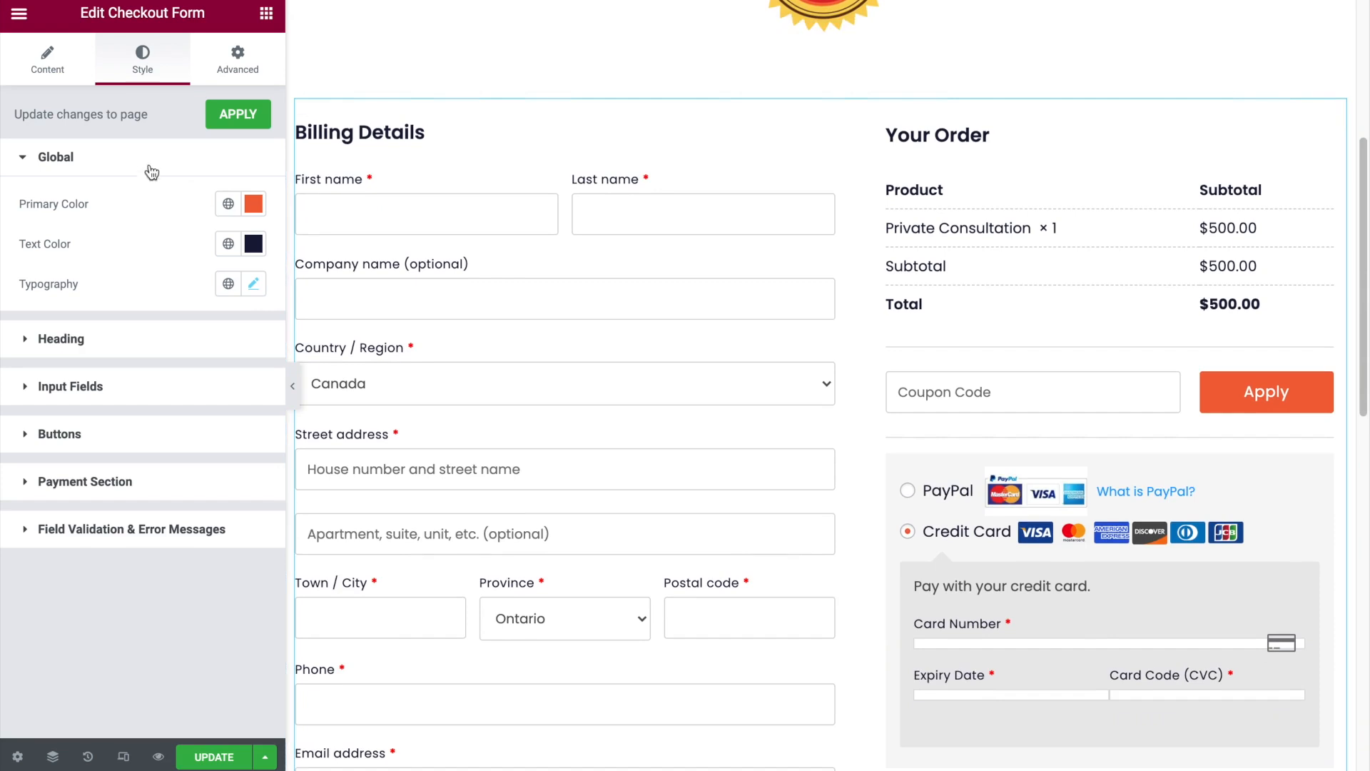
pyautogui.click(147, 170)
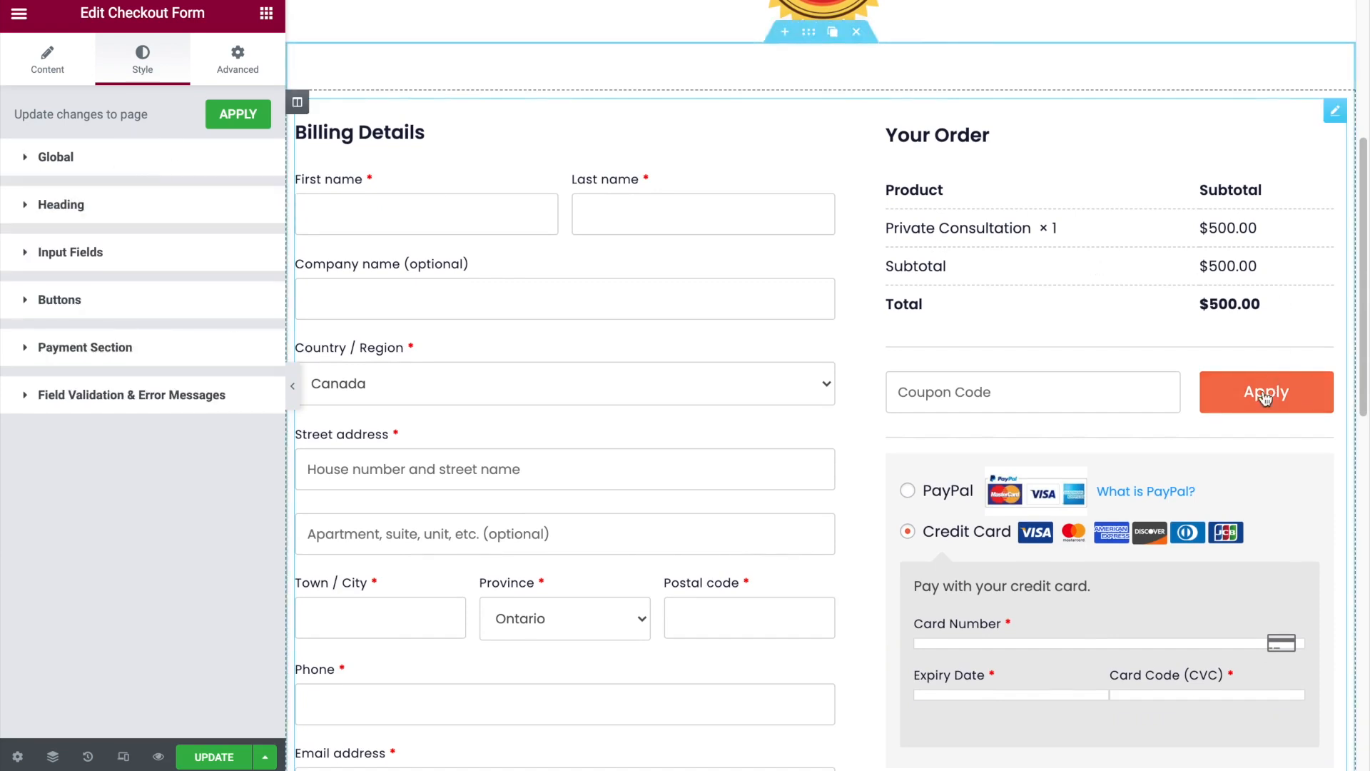
pyautogui.scroll(-4, 1060, 437)
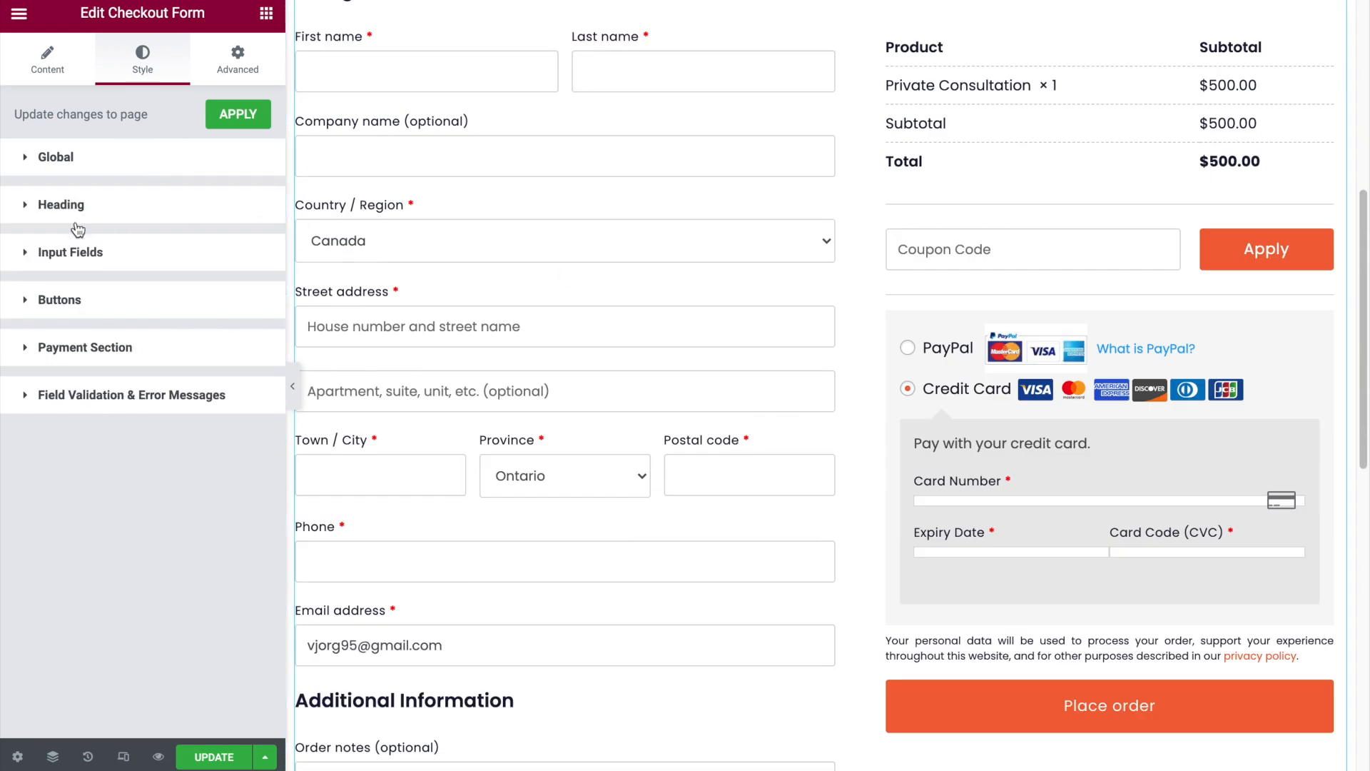
pyautogui.click(71, 297)
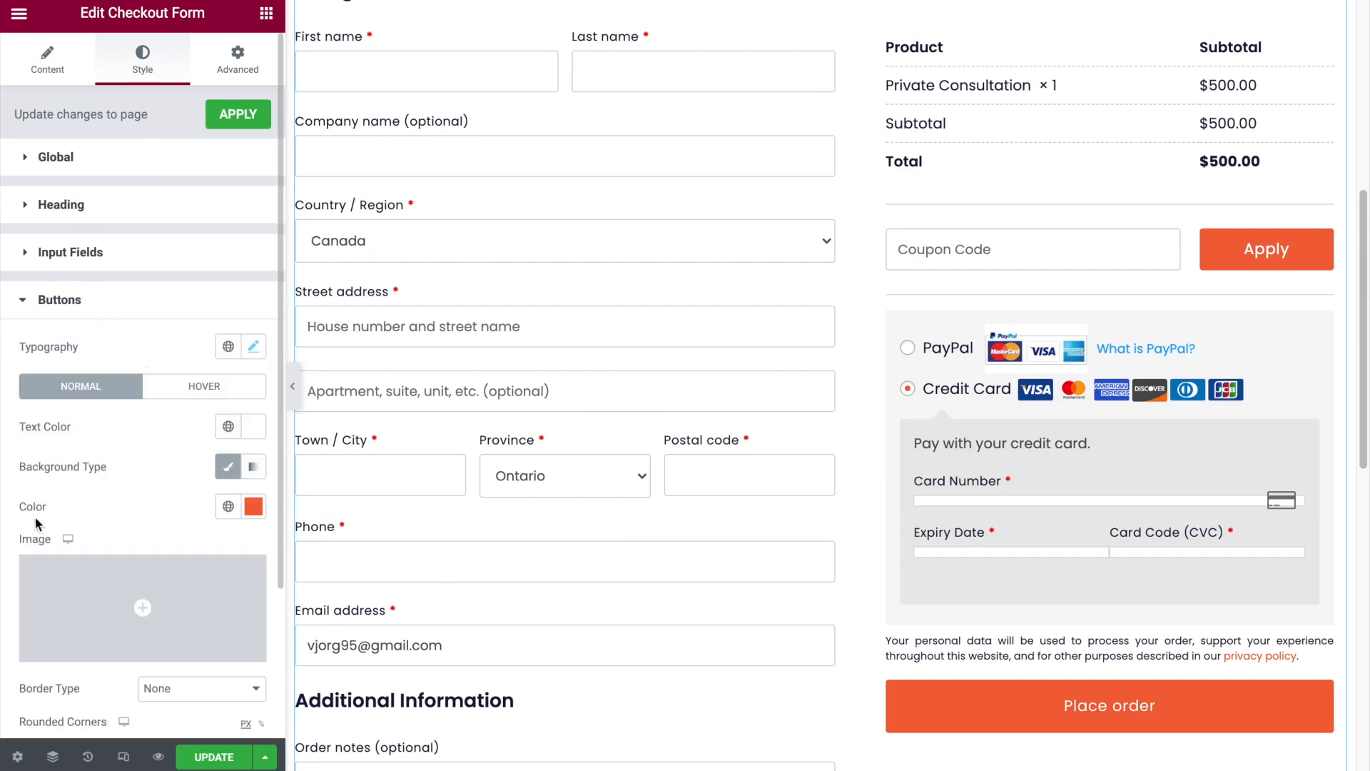
pyautogui.click(254, 506)
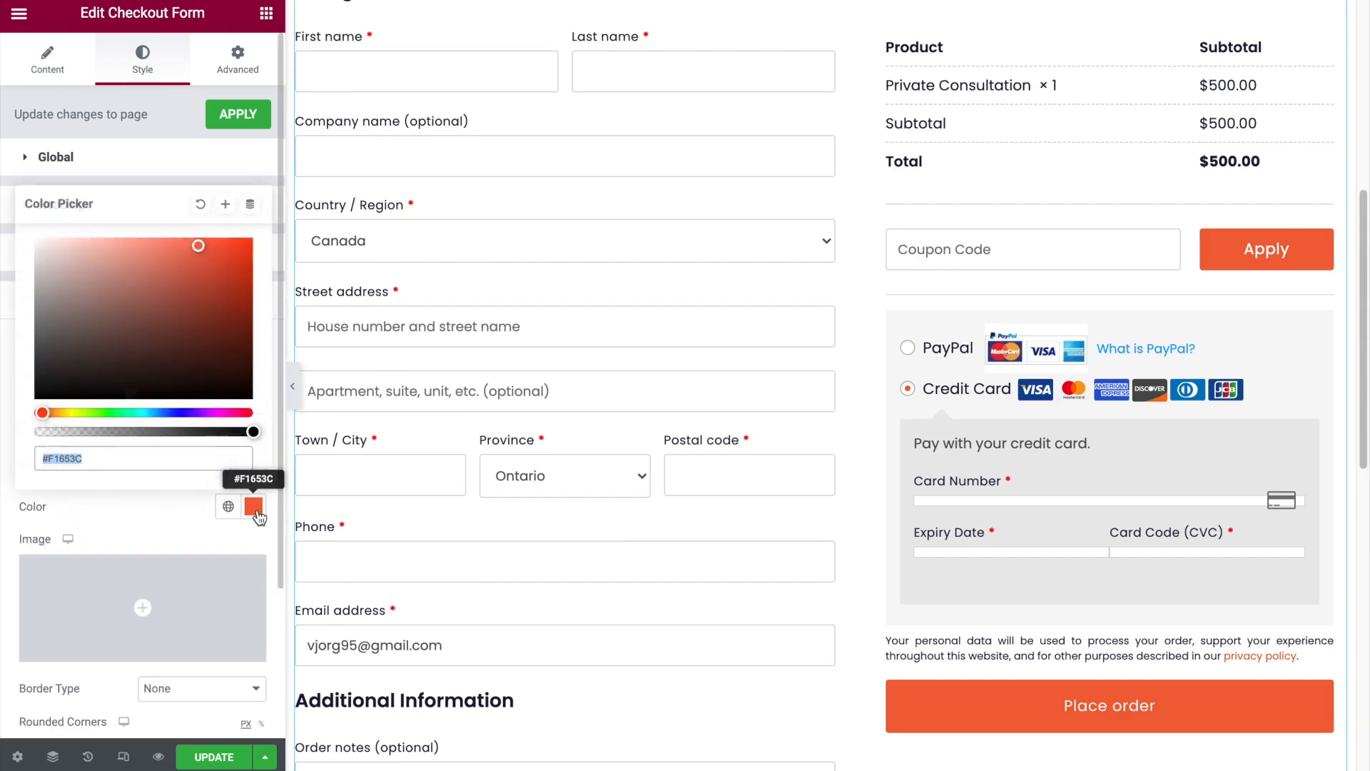
pyautogui.click(156, 414)
pyautogui.moveTo(197, 251); pyautogui.dragTo(201, 295)
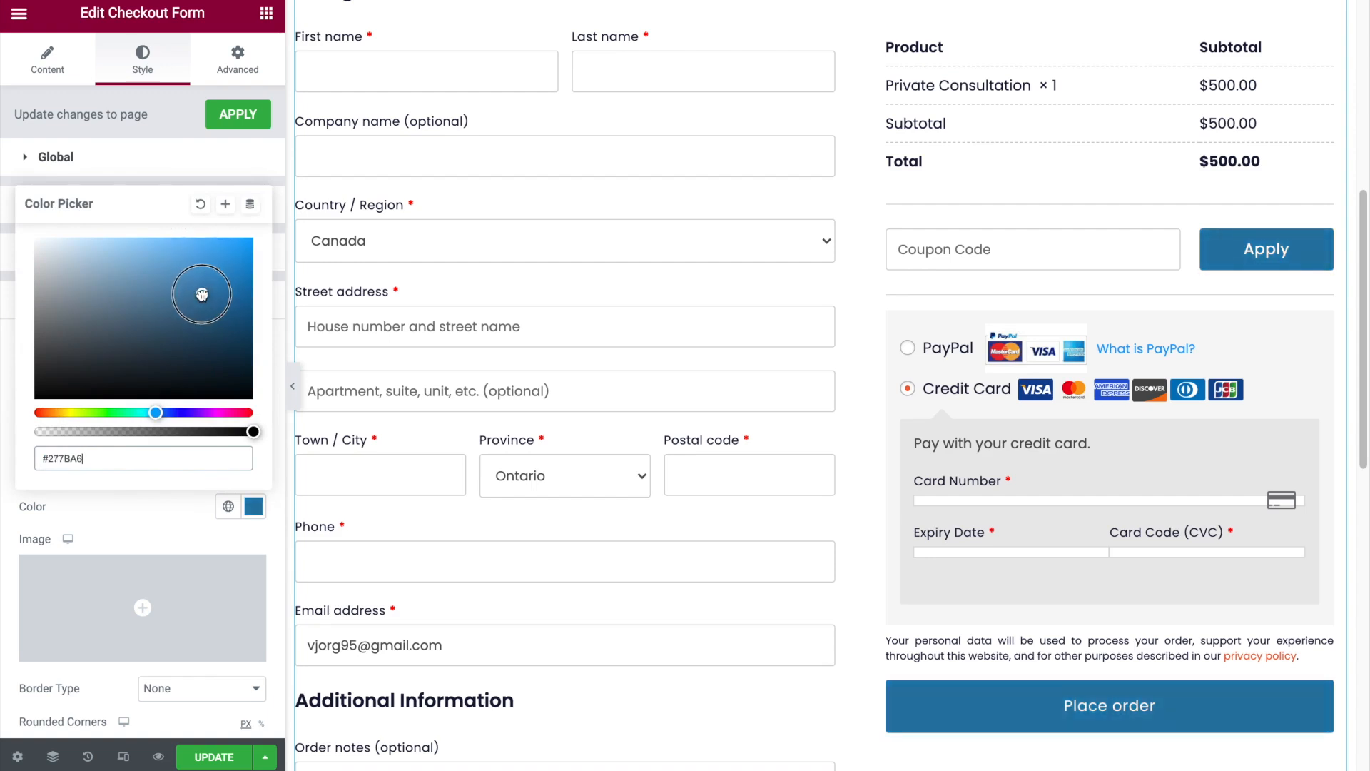
# - Preview the checkout page at full width, examining the order buttons, form fields and money-back guarantee section
pyautogui.click(293, 387)
pyautogui.scroll(-7, 927, 314)
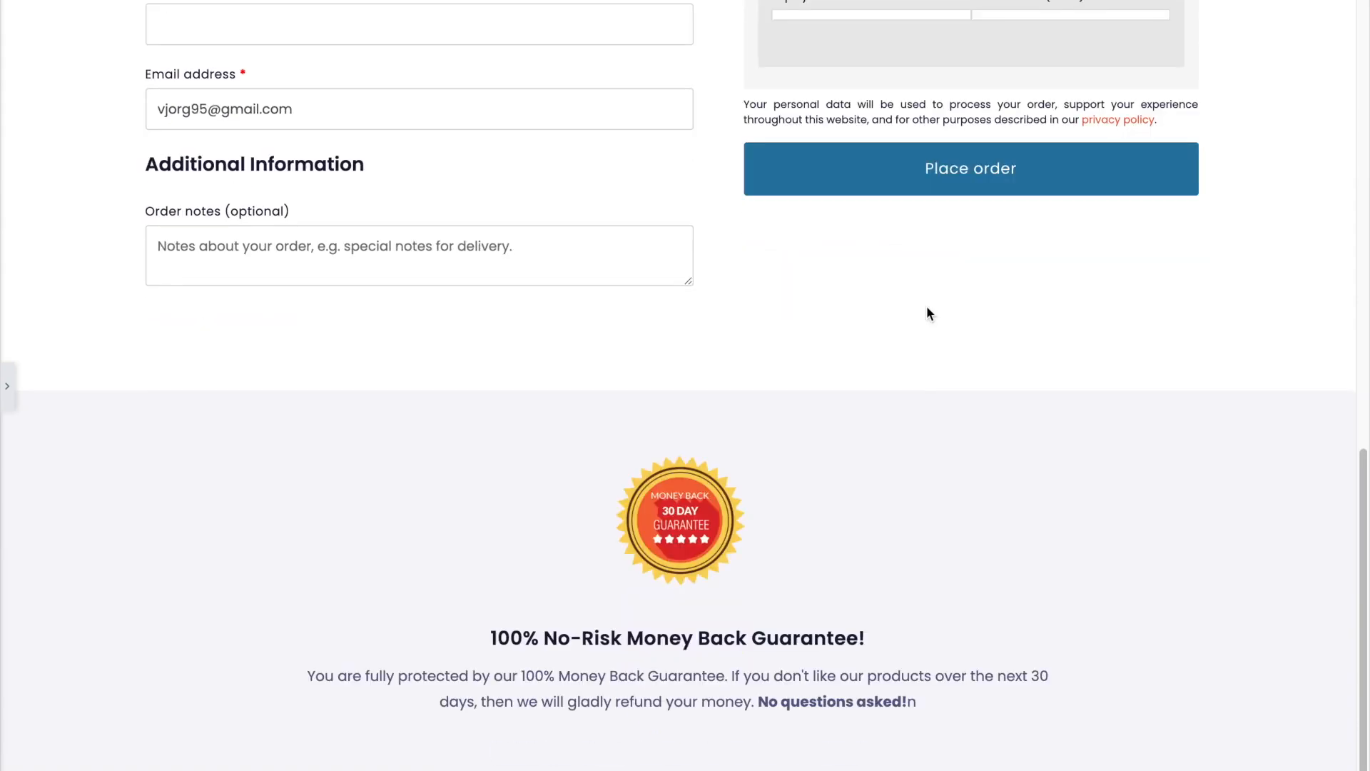
pyautogui.scroll(9, 927, 306)
pyautogui.scroll(-5, 713, 460)
pyautogui.scroll(5, 676, 450)
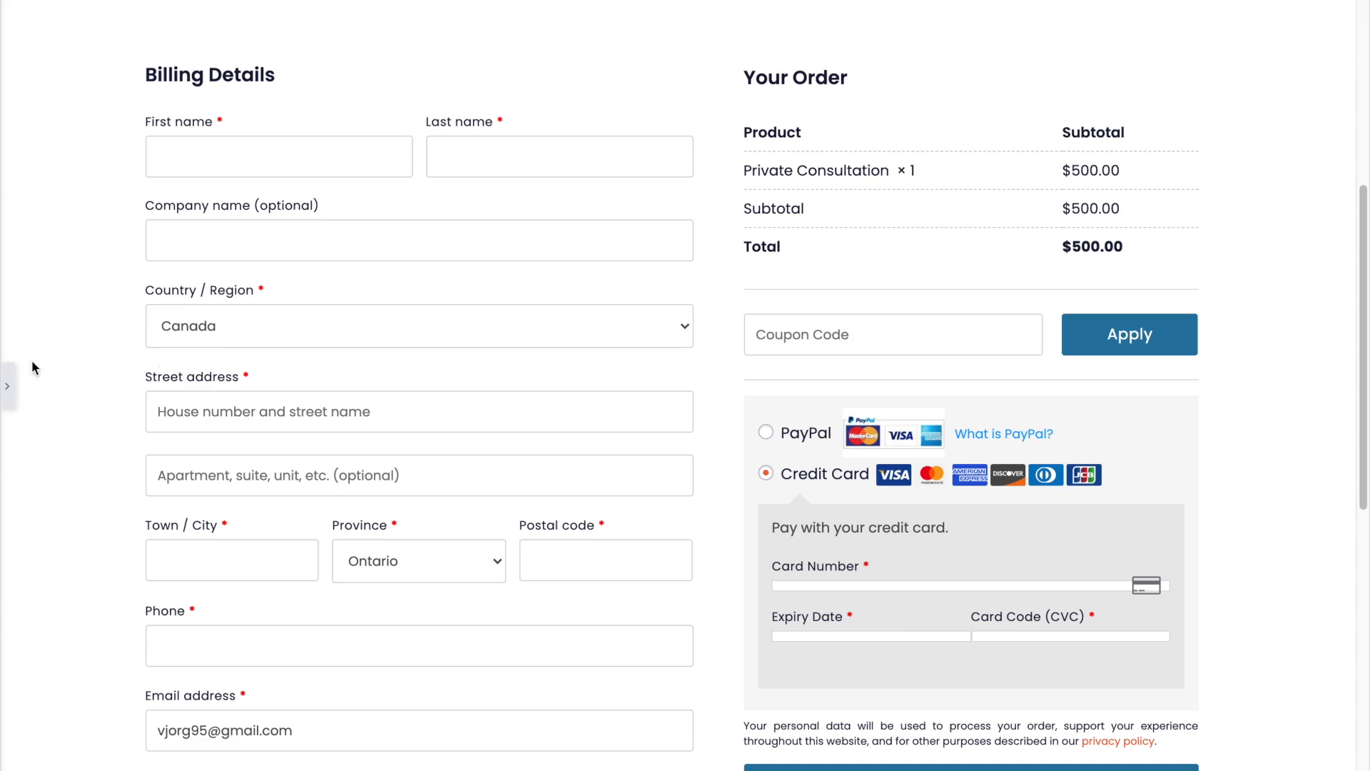
# - Set the border hover color of the checkout form's buttons to blue #1F66BCE8
pyautogui.click(7, 385)
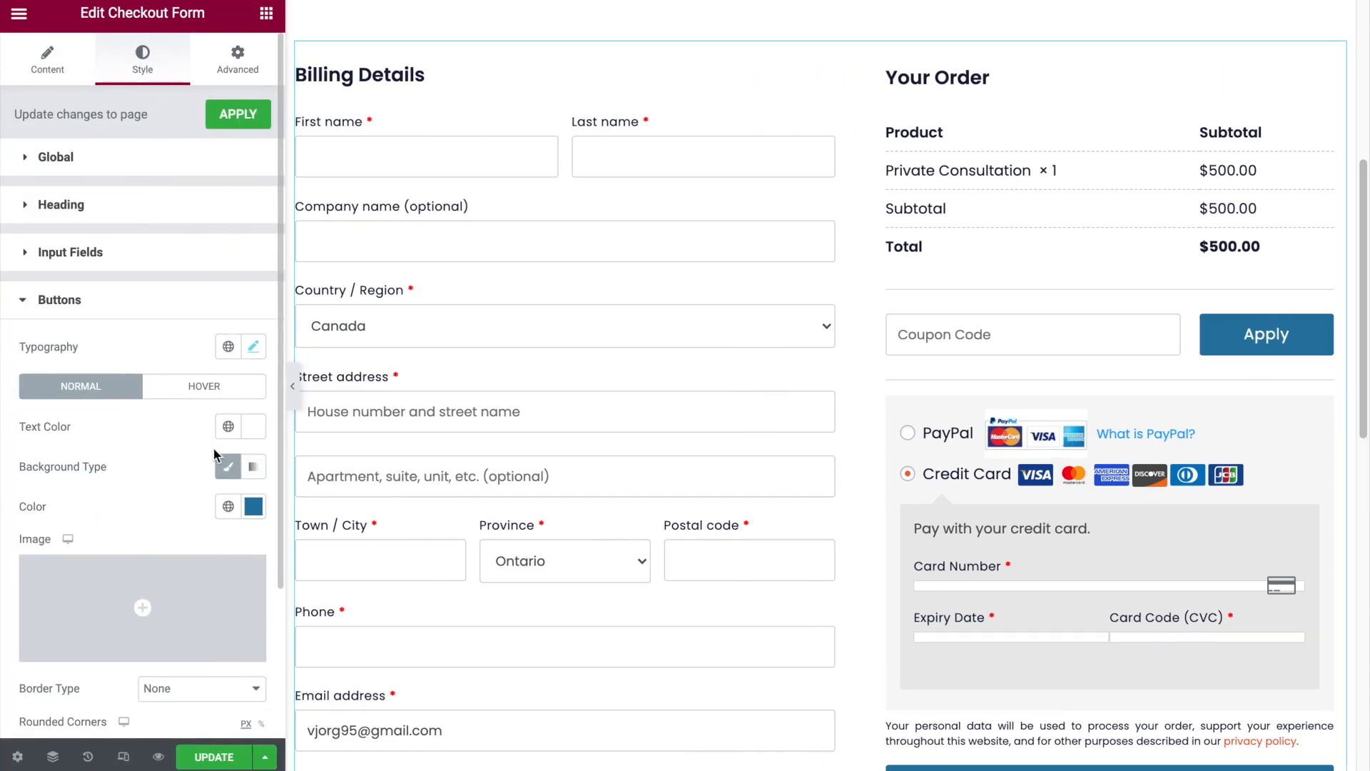
pyautogui.click(205, 389)
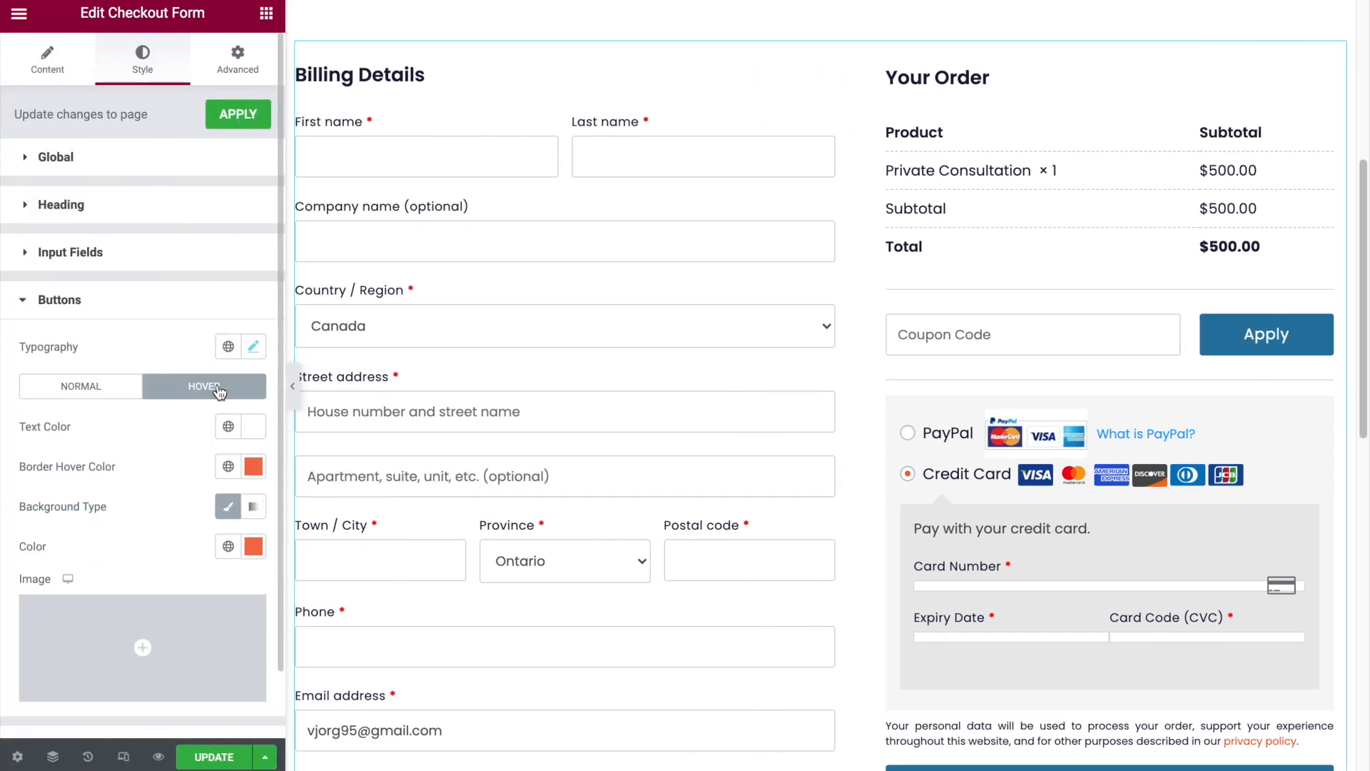
pyautogui.click(253, 467)
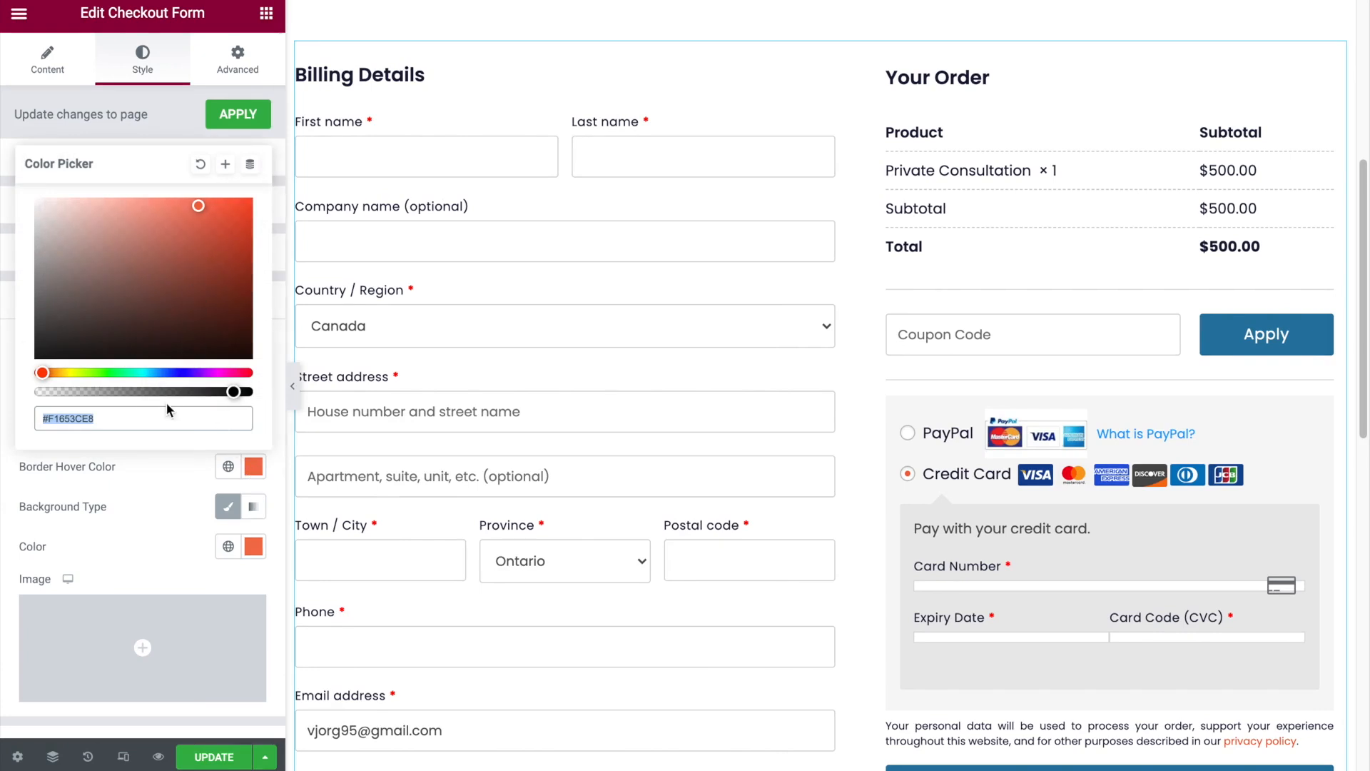
pyautogui.click(164, 373)
pyautogui.moveTo(199, 206); pyautogui.dragTo(216, 240)
pyautogui.click(108, 411)
pyautogui.hotkey('ctrl', 'c')
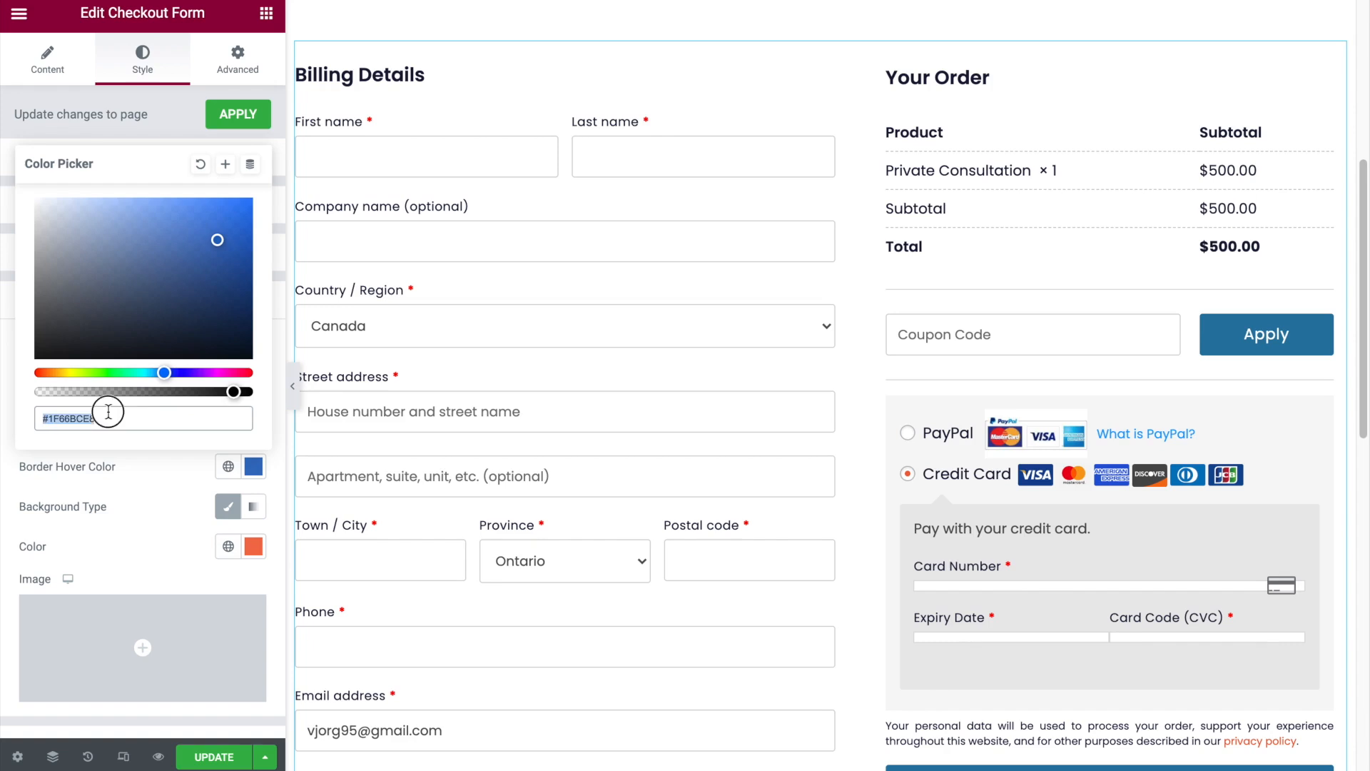
pyautogui.click(140, 566)
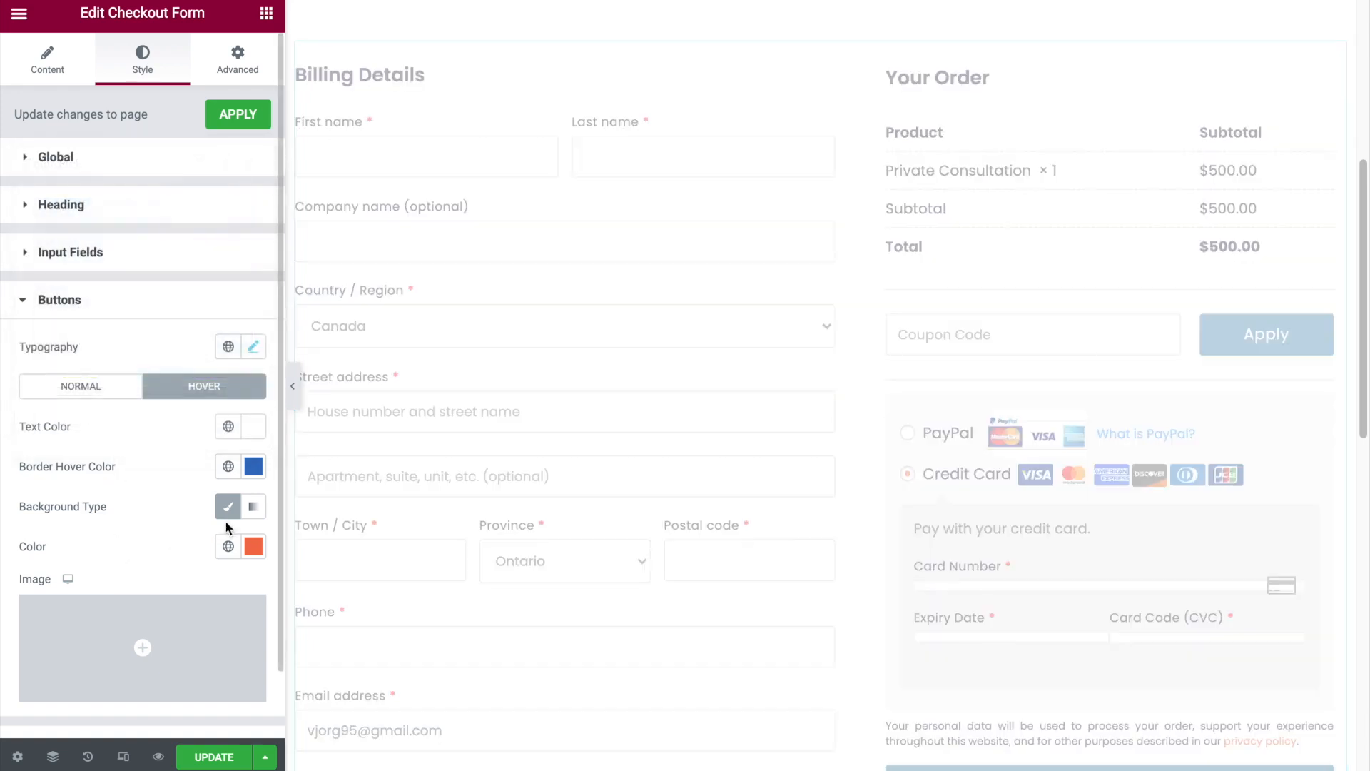
# - Set the hover background color of the checkout form's buttons to #1F66BCE8 and check it on the Place order button
pyautogui.click(253, 546)
pyautogui.hotkey('ctrl', 'v')
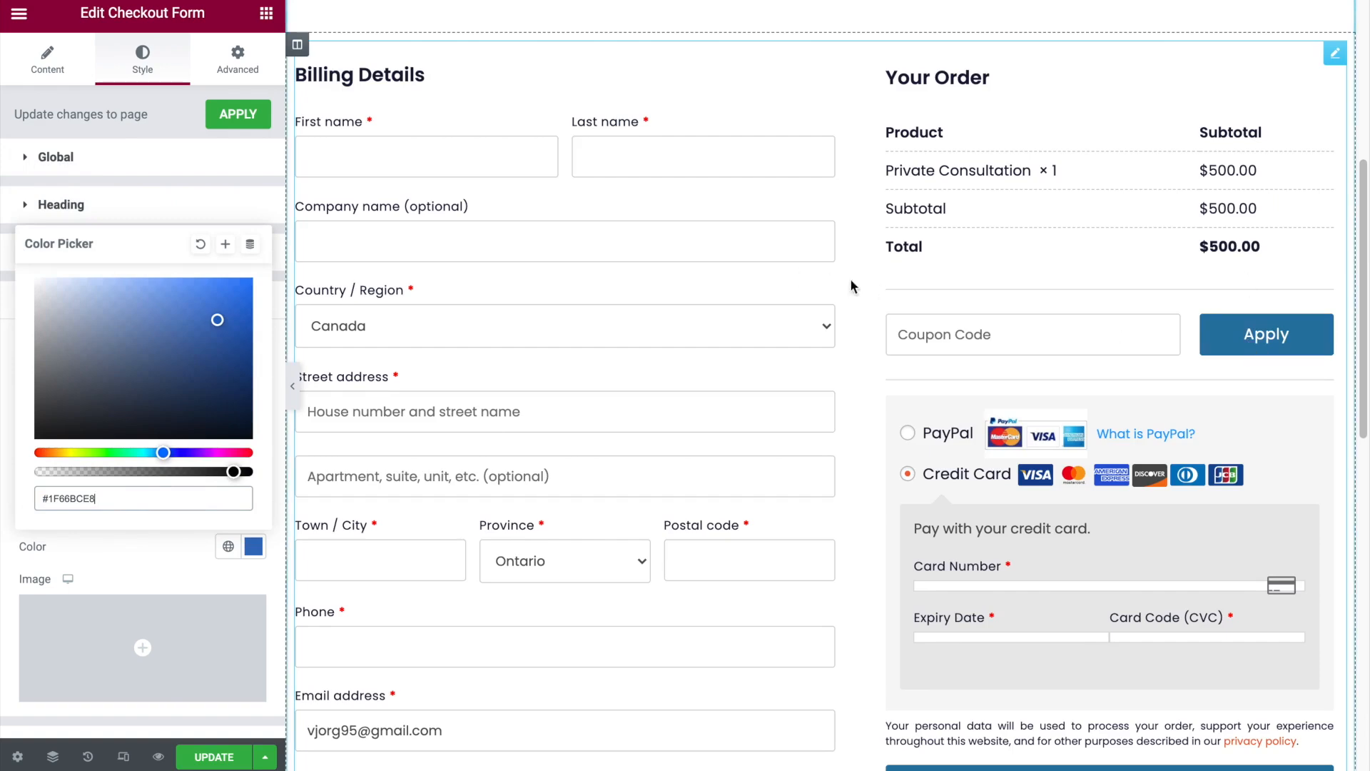
pyautogui.scroll(-6, 1056, 332)
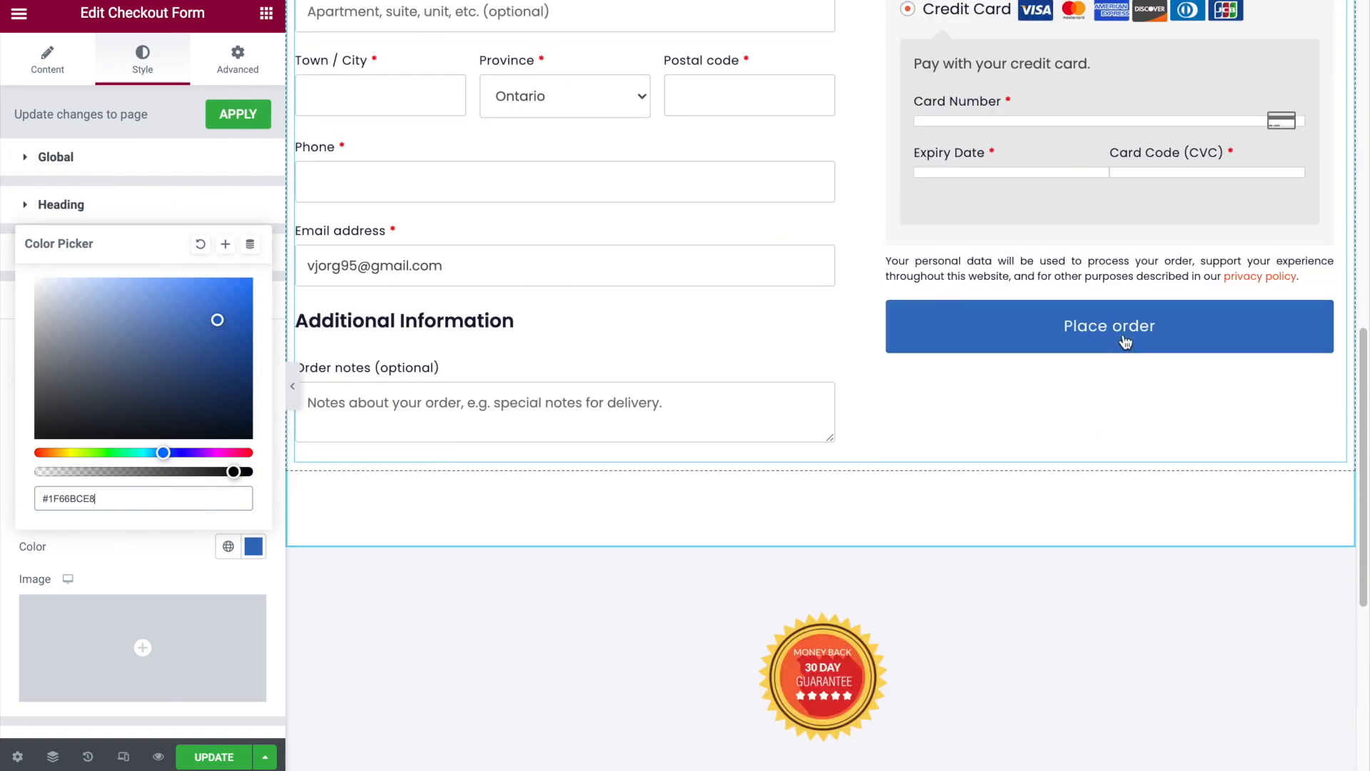
# - Examine the checkout form's input field and global color settings for the source of the remaining orange accents
pyautogui.click(105, 208)
pyautogui.click(91, 346)
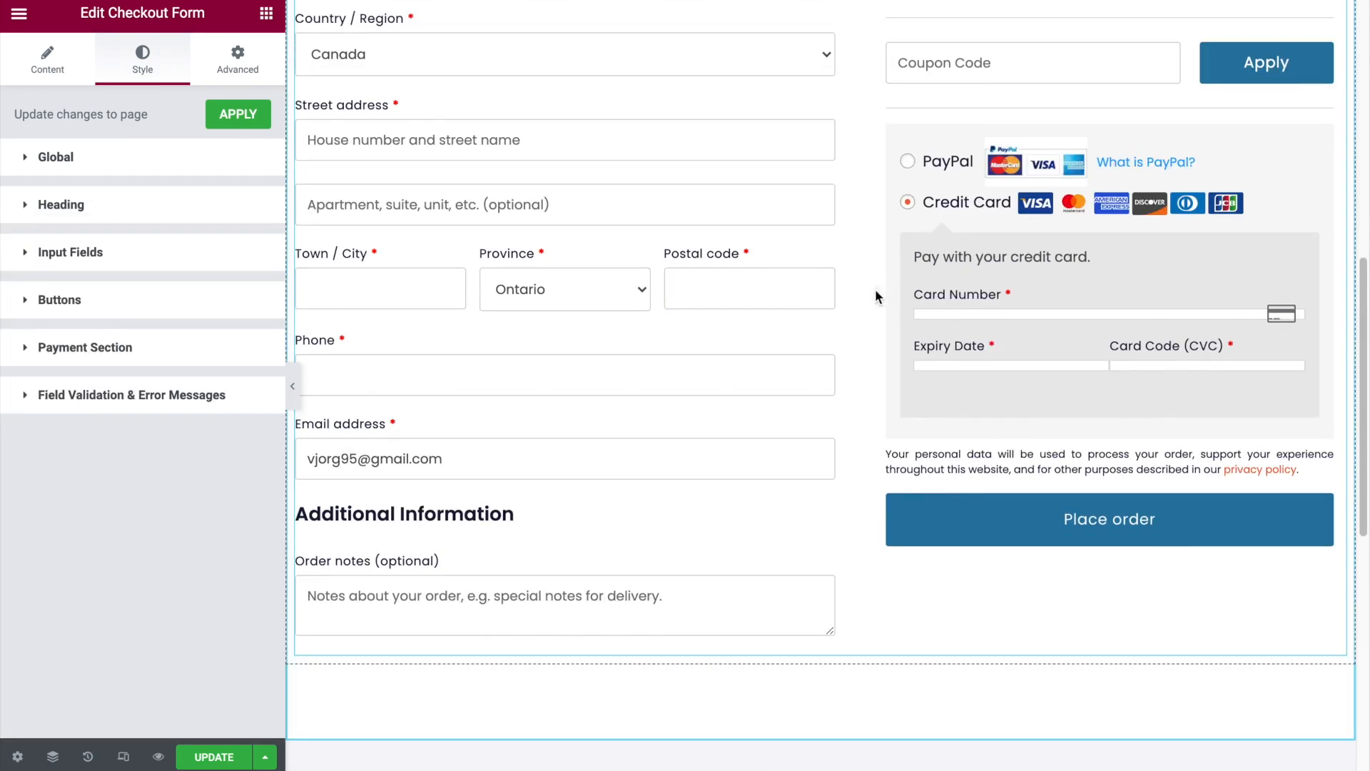
pyautogui.scroll(2, 875, 289)
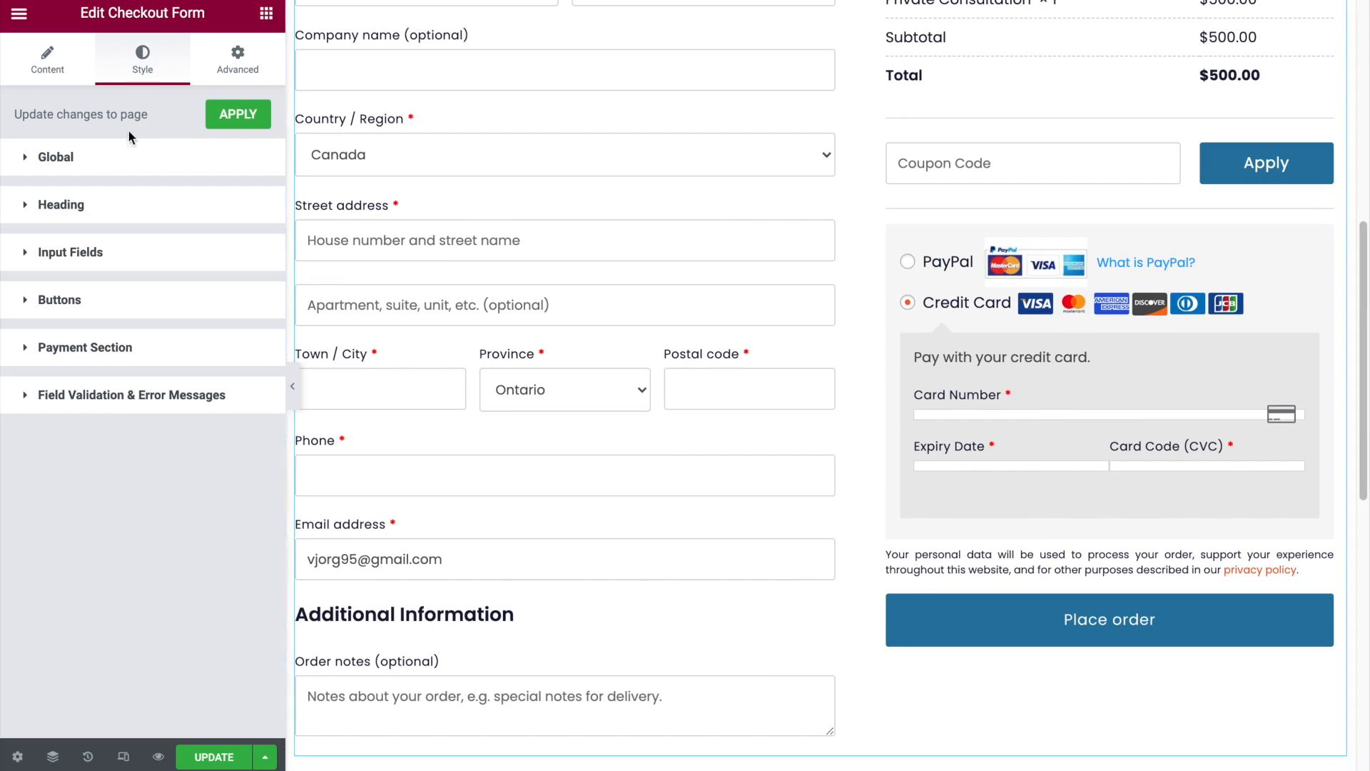
pyautogui.click(57, 157)
pyautogui.click(253, 204)
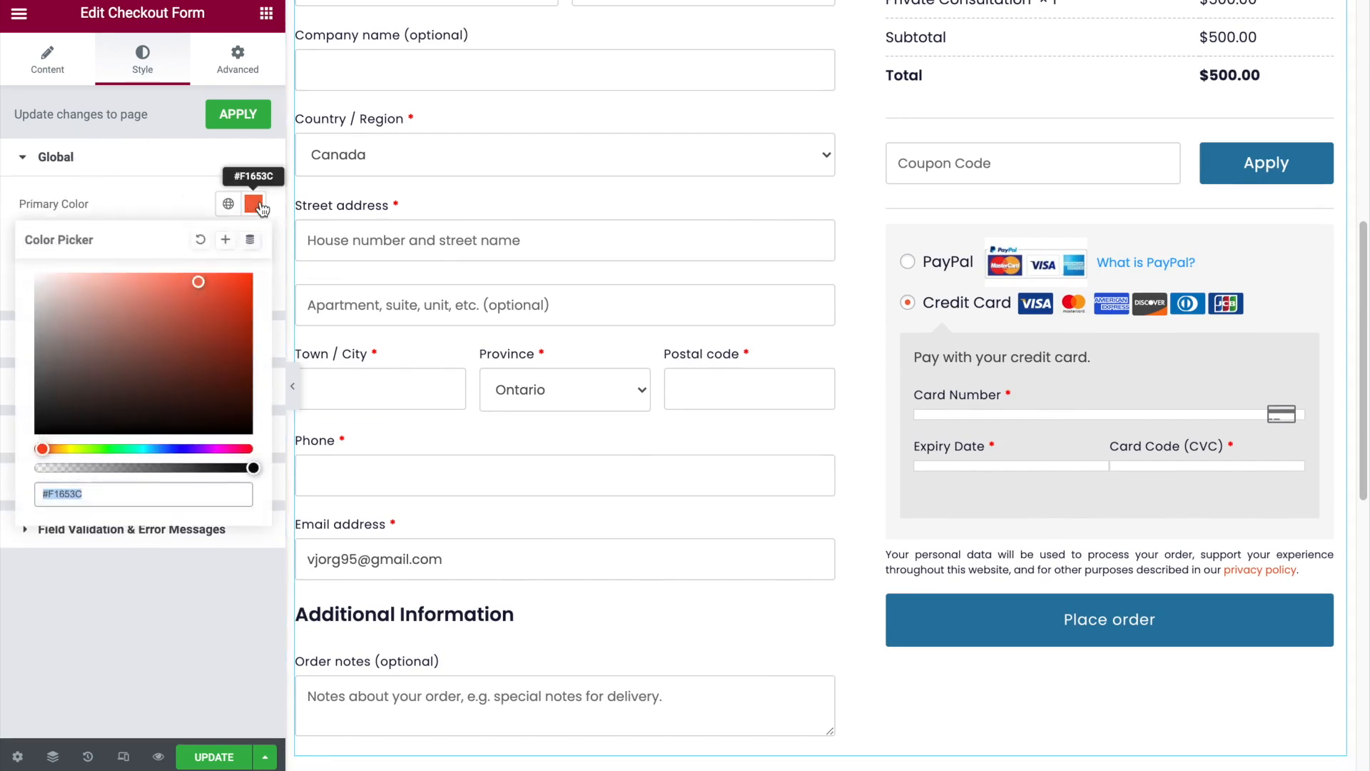
pyautogui.click(1037, 631)
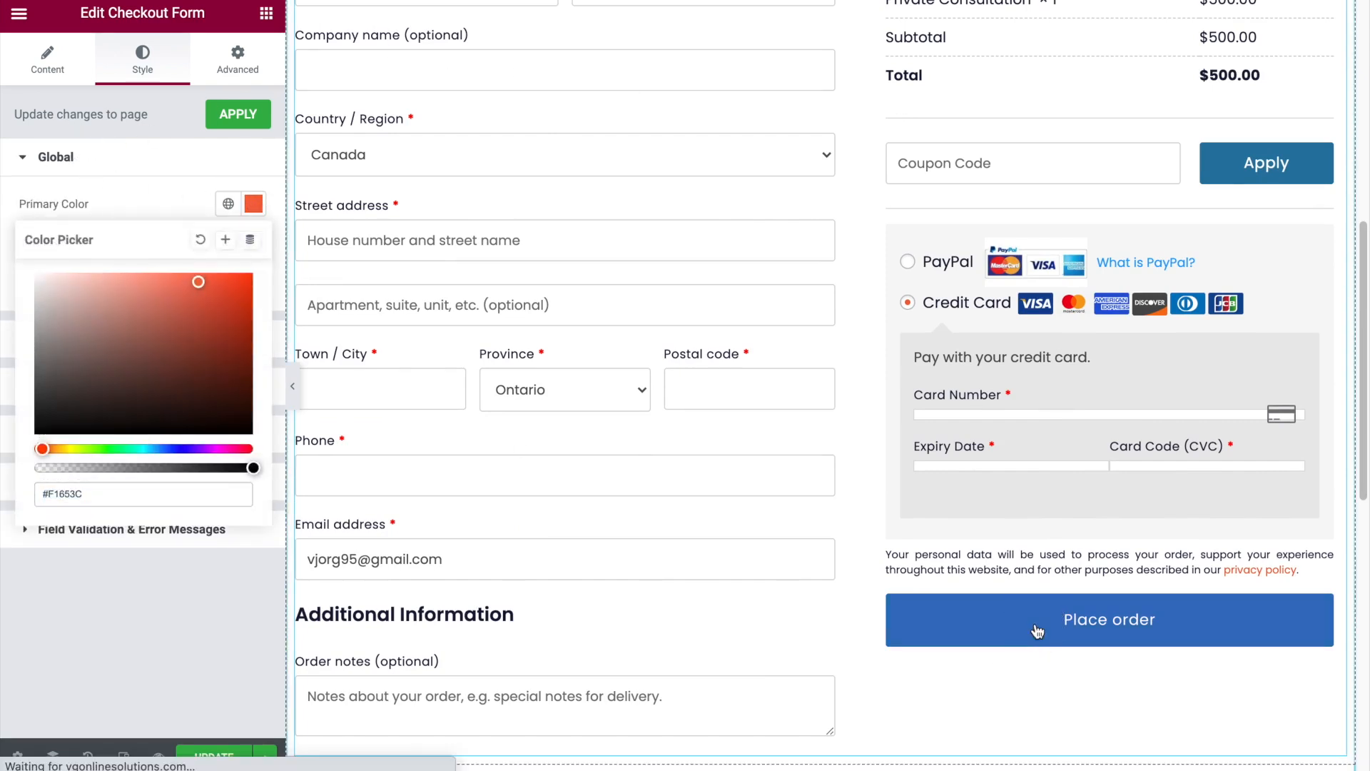
pyautogui.click(93, 489)
pyautogui.click(127, 190)
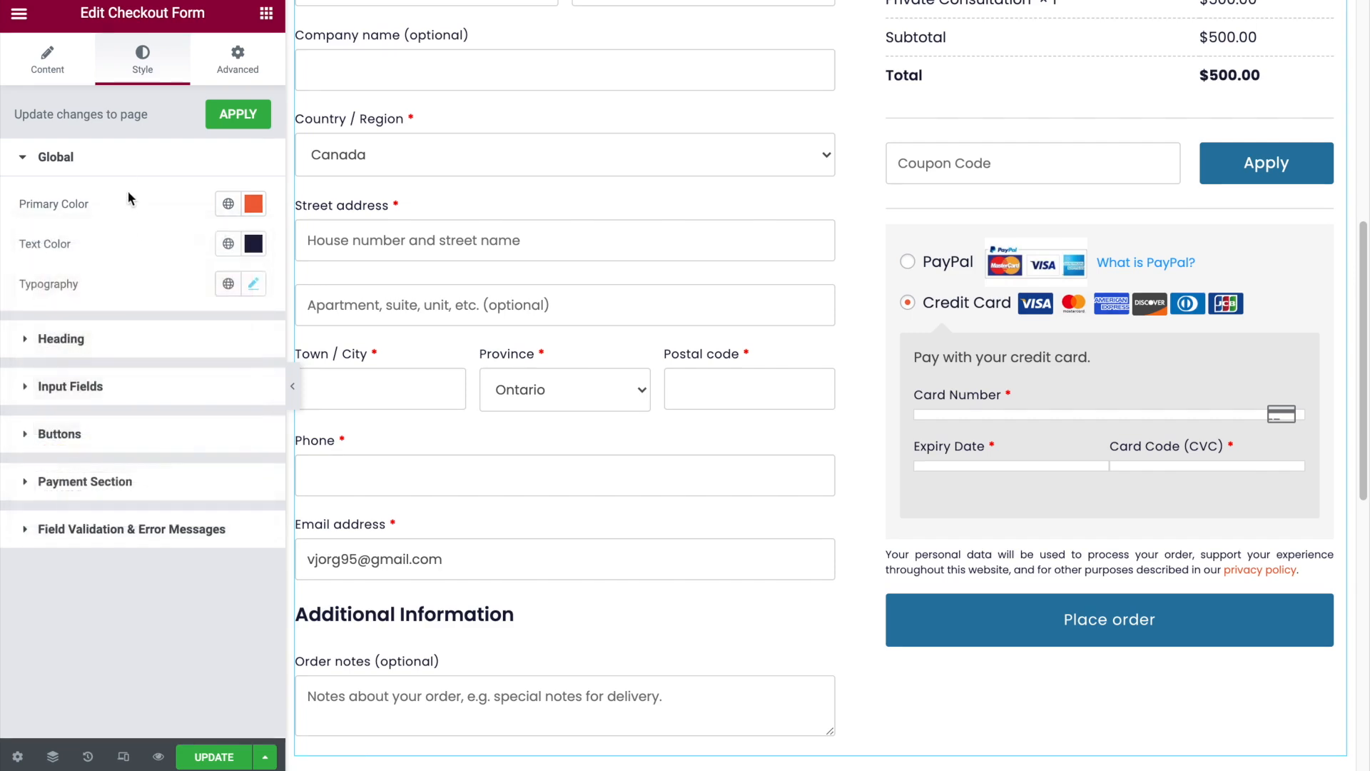
# - Copy the normal button color #277BA6 and apply it as the checkout form's global primary color
pyautogui.click(203, 434)
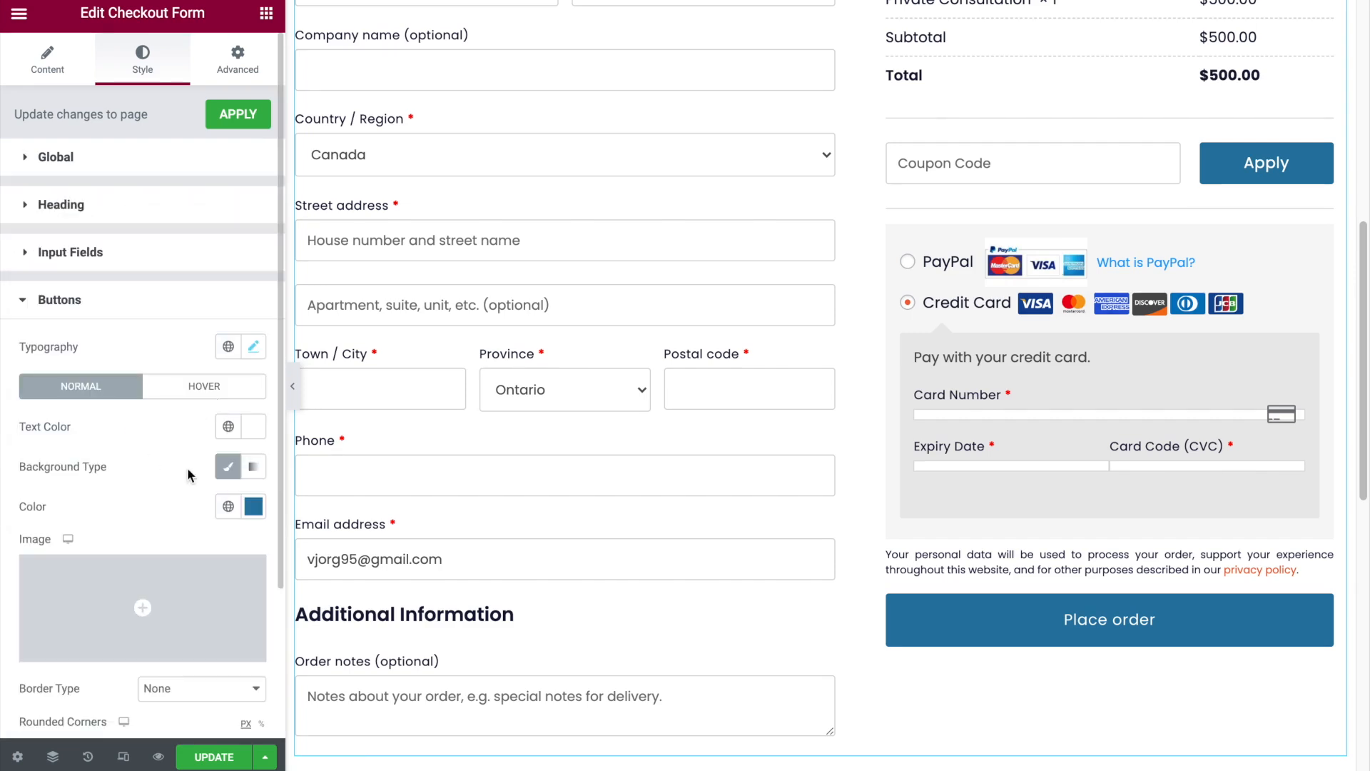
pyautogui.click(254, 507)
pyautogui.rightClick(62, 459)
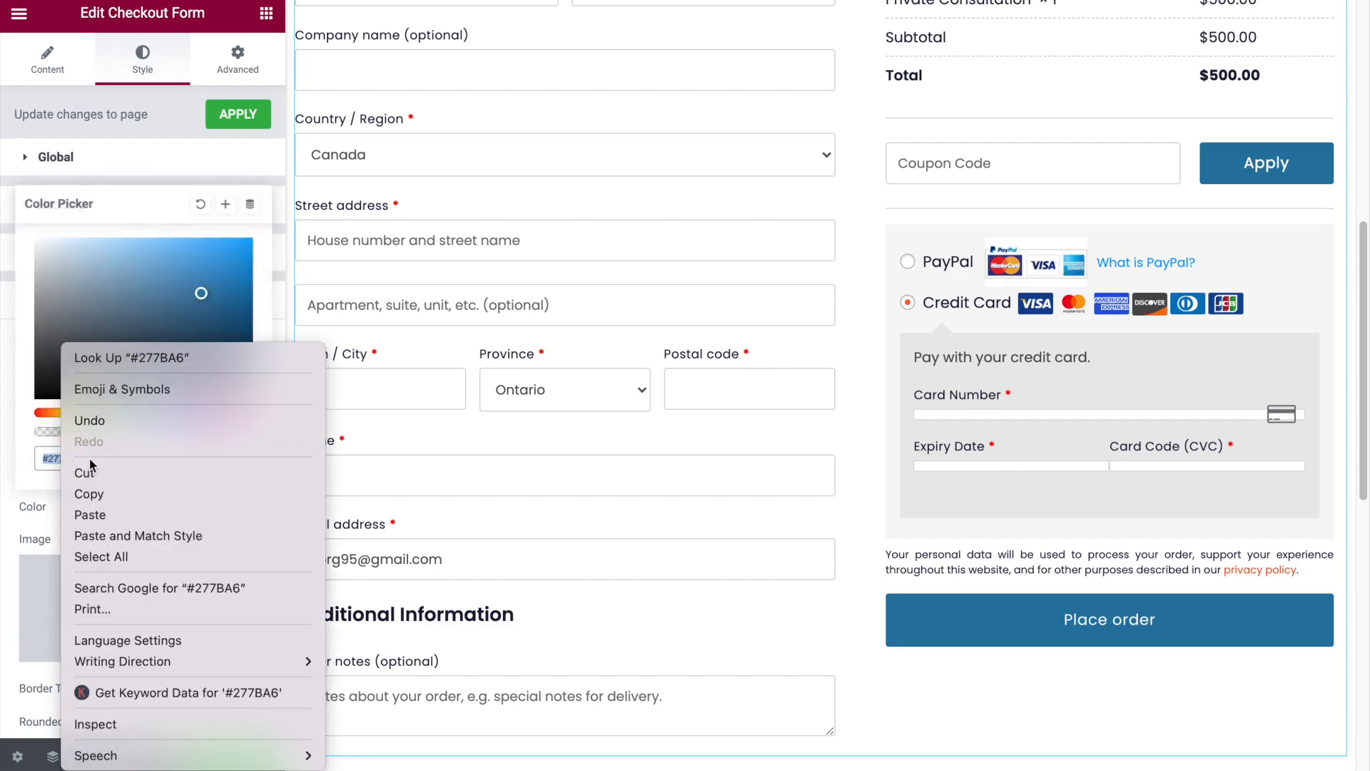
pyautogui.click(93, 486)
pyautogui.click(69, 168)
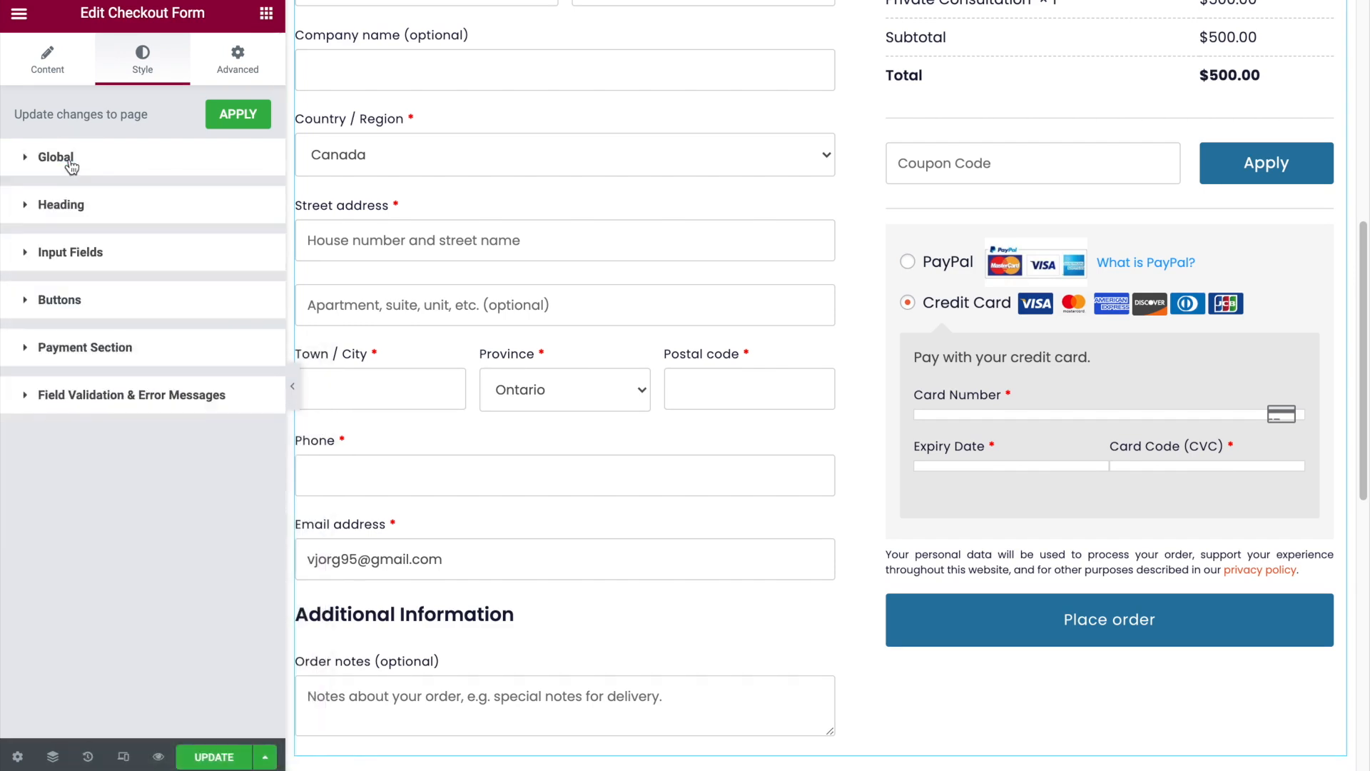
pyautogui.click(70, 163)
pyautogui.click(254, 204)
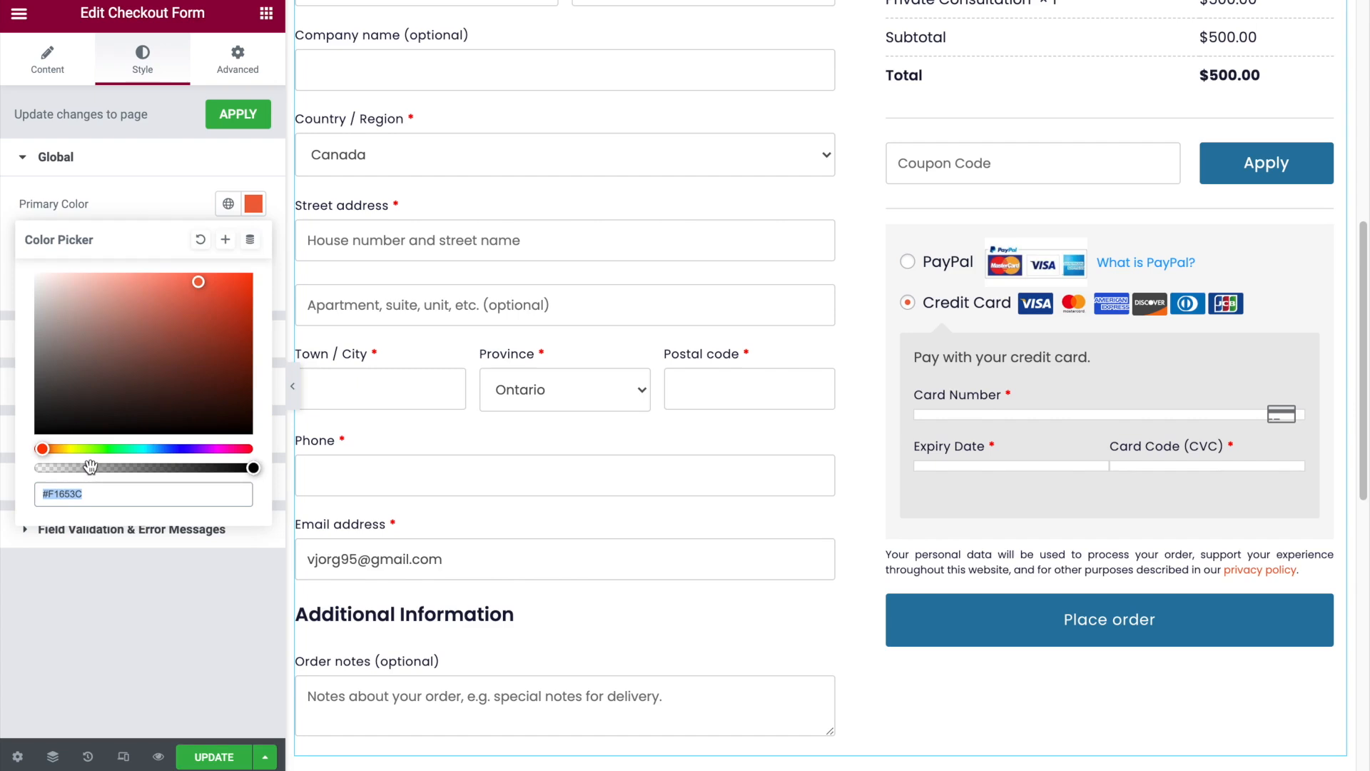
pyautogui.hotkey('ctrl', 'v')
# - Select PayPal as the payment method and examine the checkout page's colors at full width
pyautogui.click(907, 261)
pyautogui.click(292, 386)
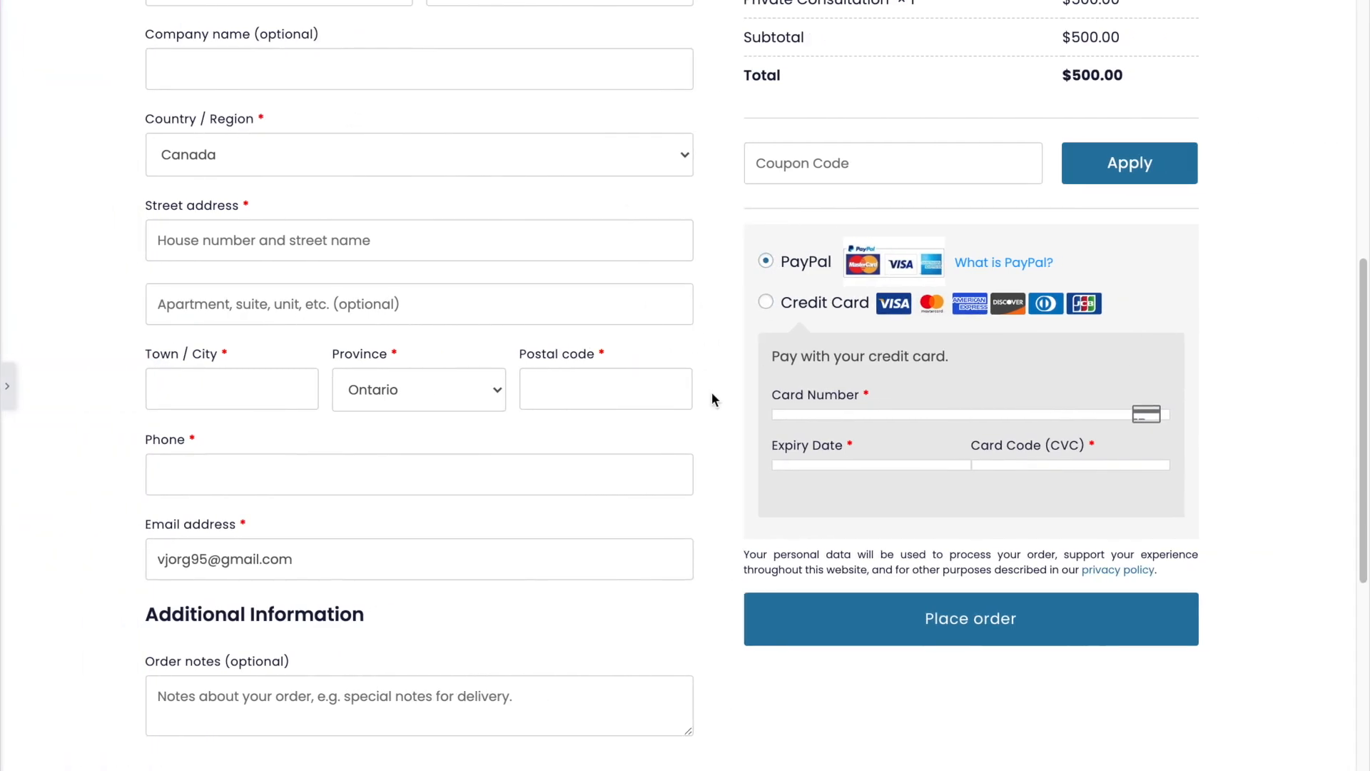
pyautogui.scroll(9, 714, 385)
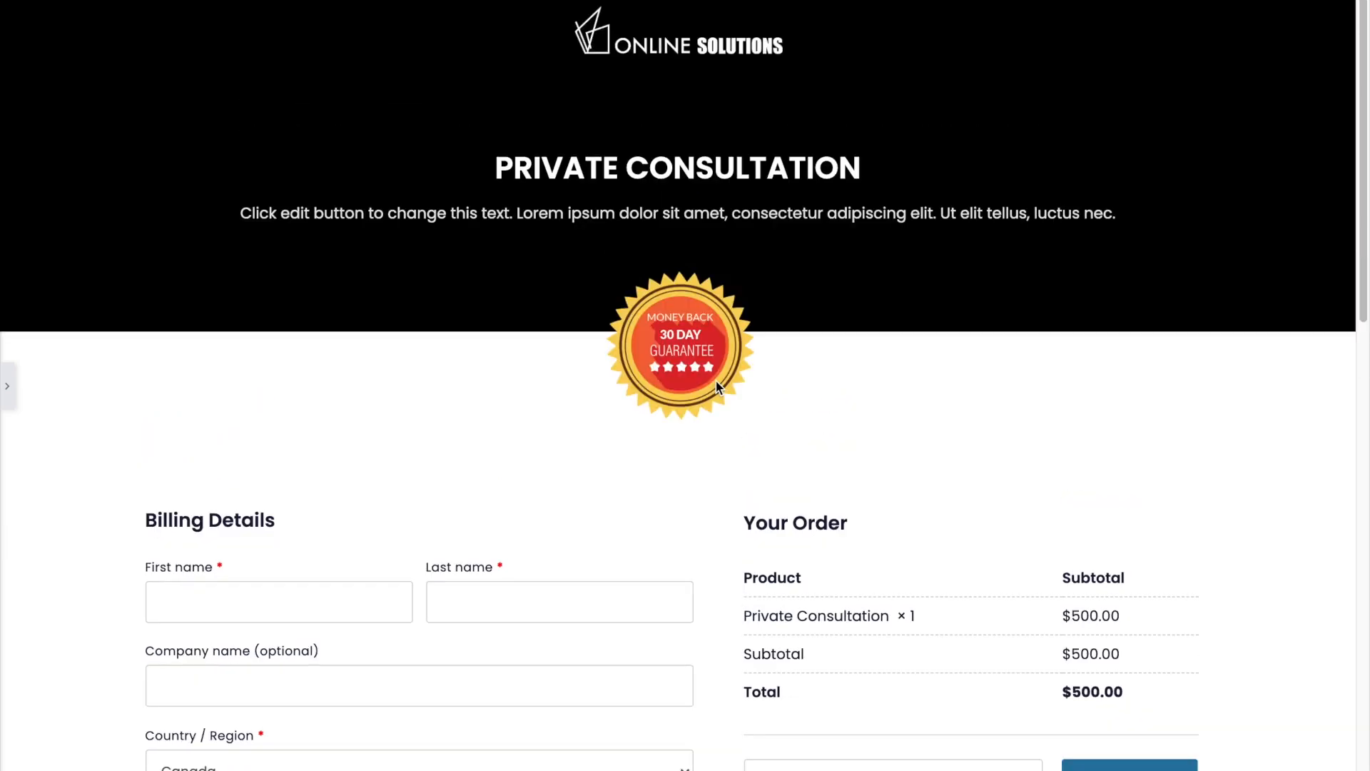
pyautogui.scroll(-15, 718, 385)
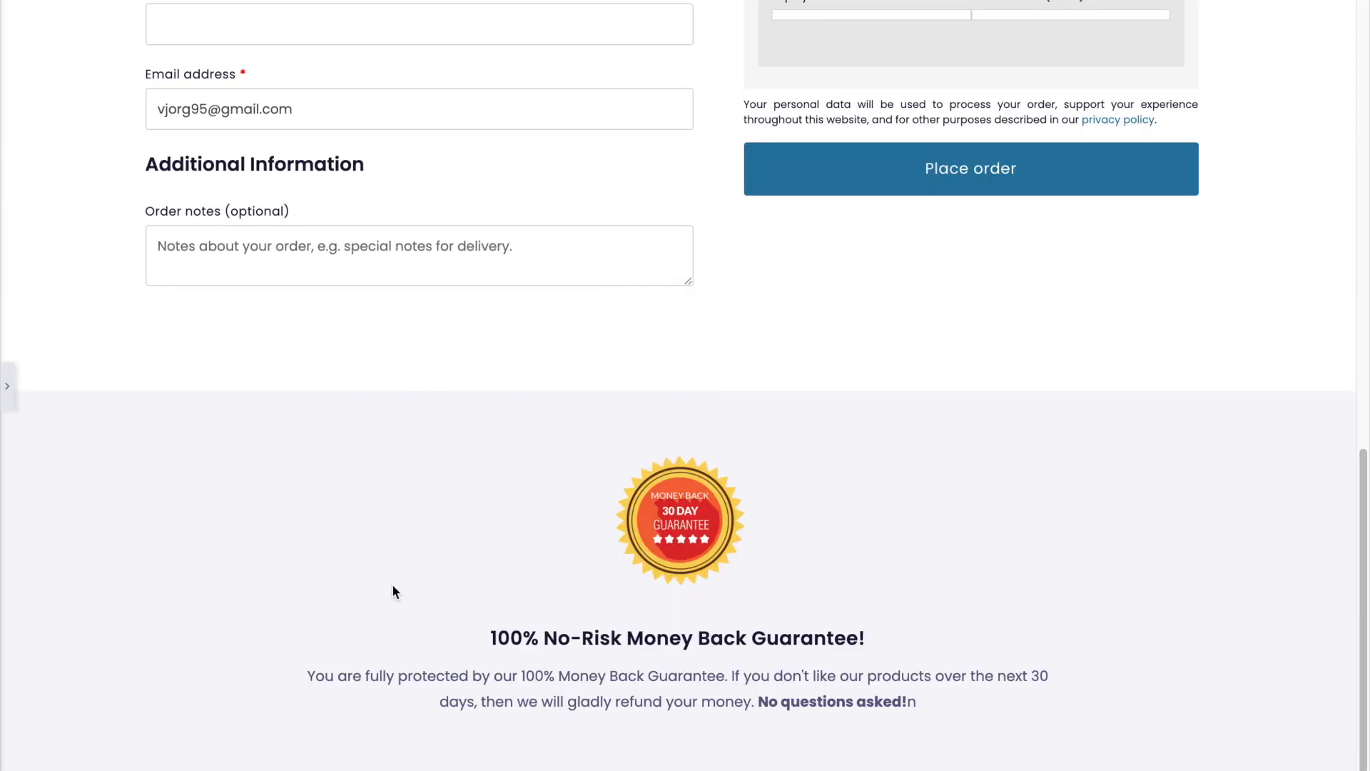
pyautogui.scroll(12, 679, 445)
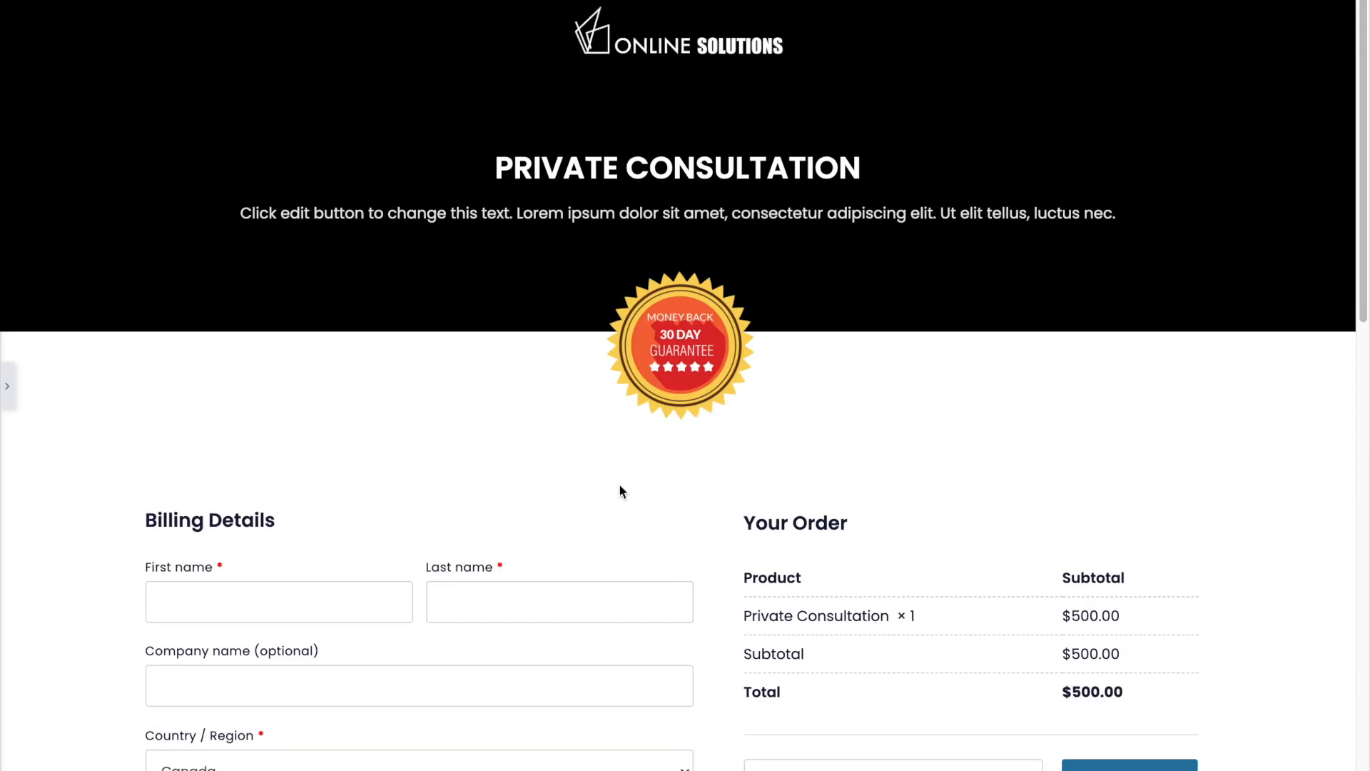
# - Switch to the mobile view and set the header logo's width to 42%
pyautogui.click(7, 385)
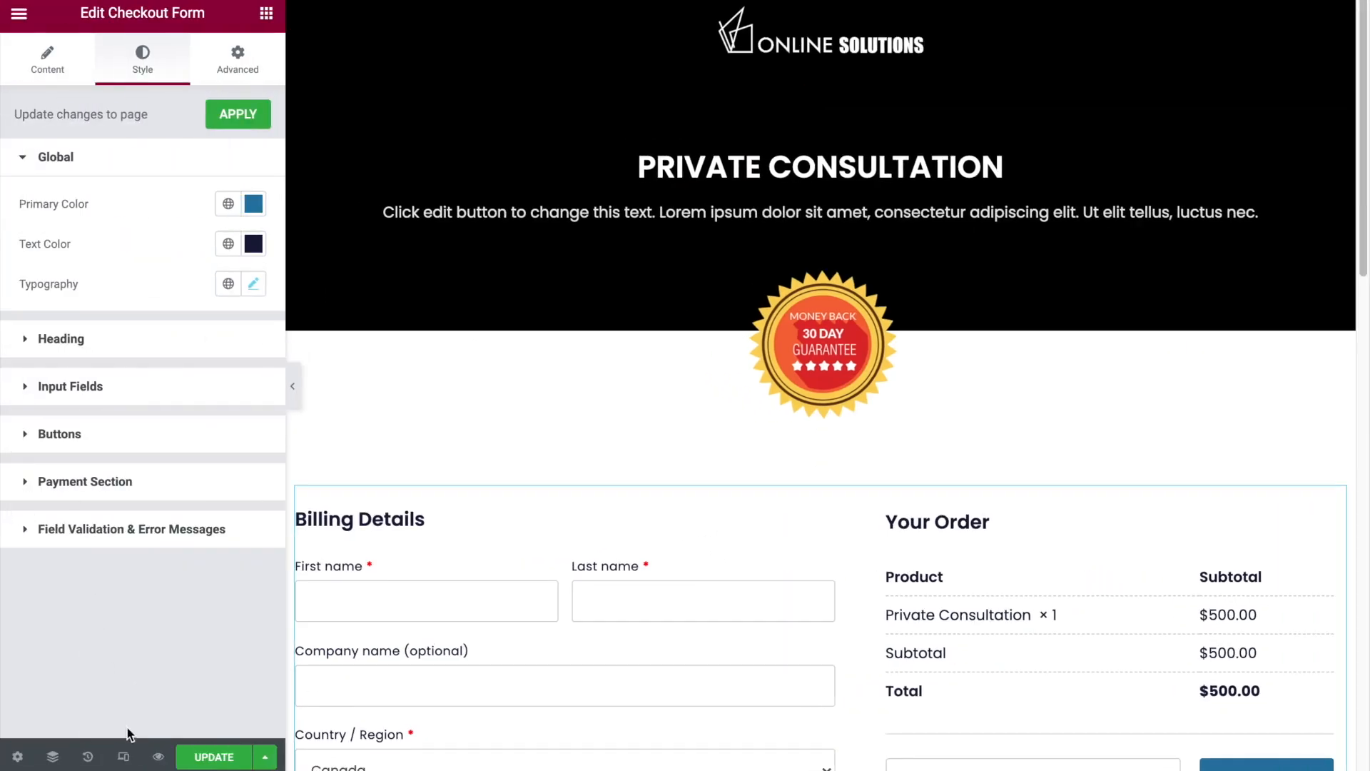
pyautogui.click(127, 753)
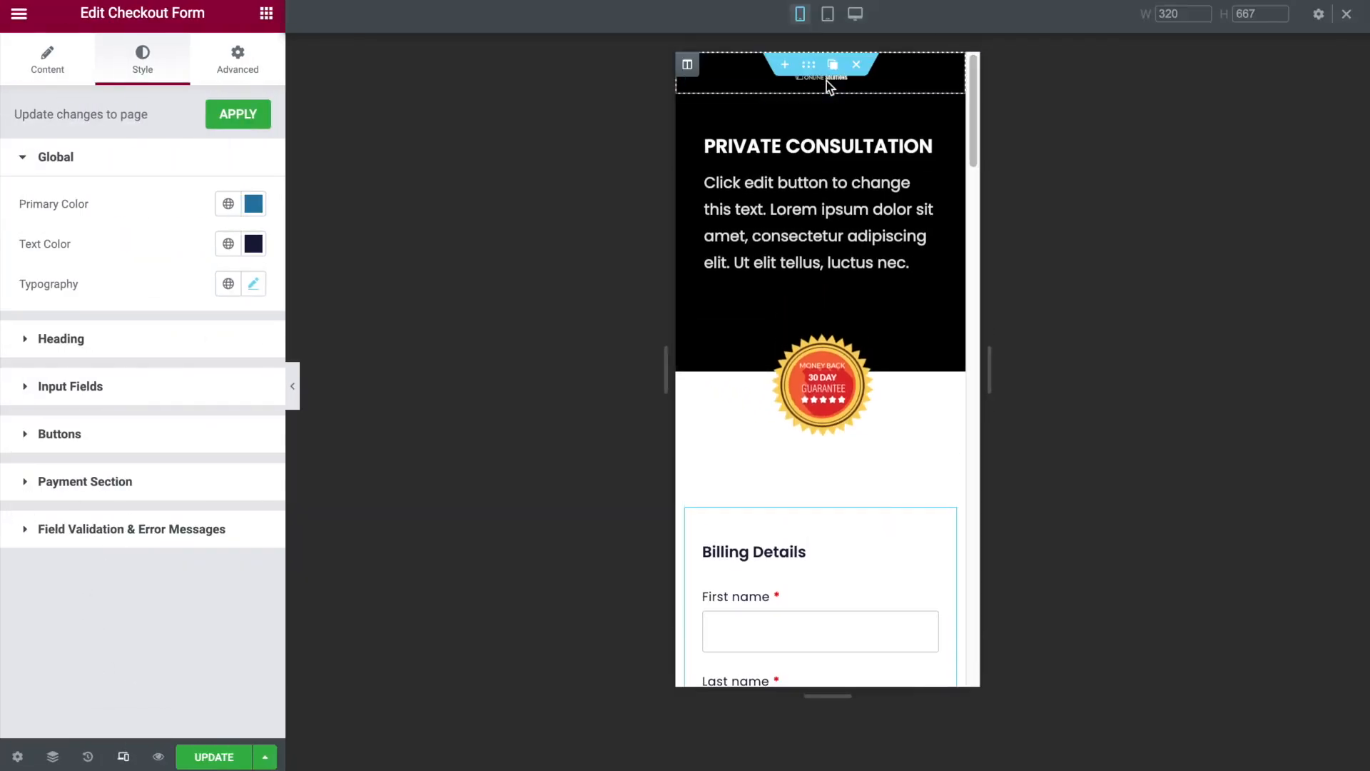
pyautogui.click(944, 73)
pyautogui.click(24, 183)
pyautogui.moveTo(23, 183); pyautogui.dragTo(99, 183)
pyautogui.click(254, 179)
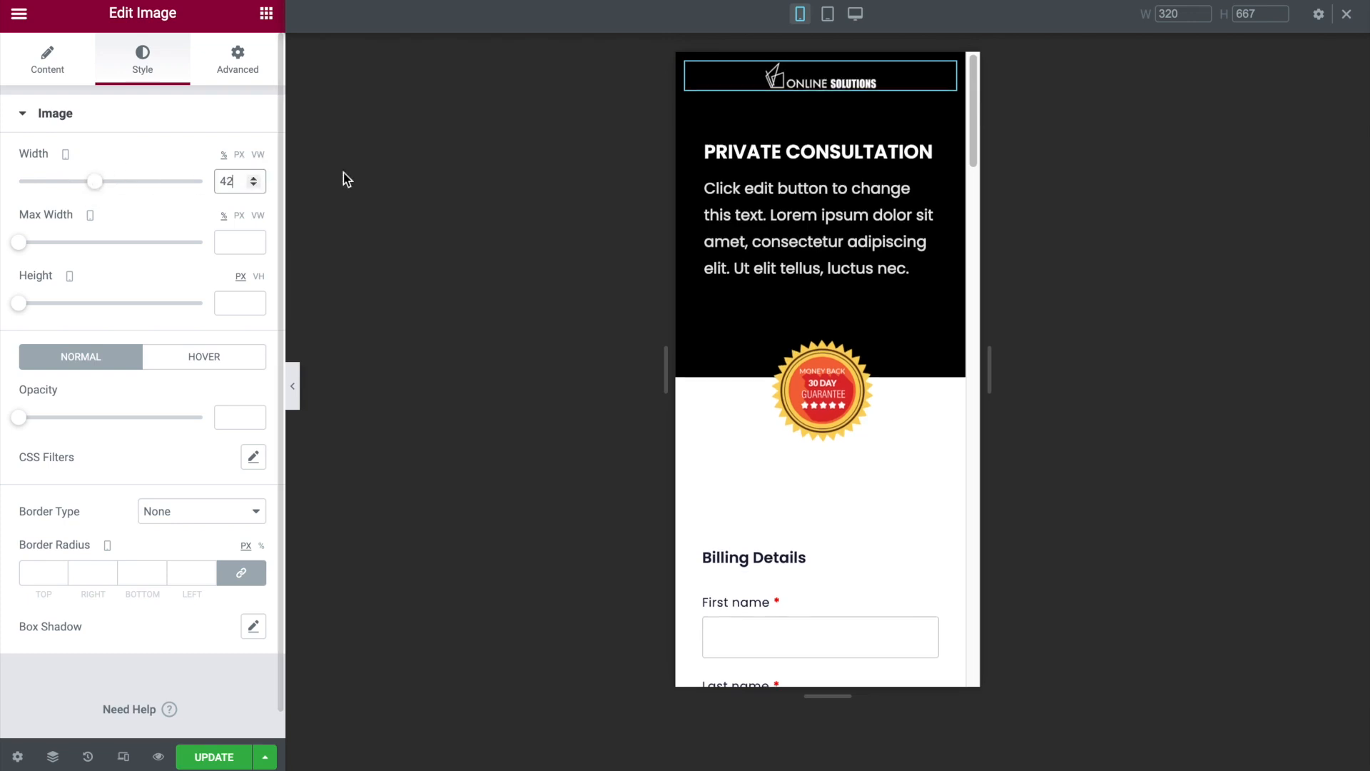
# - Set the billing section's top padding to 0 px for mobile
pyautogui.scroll(-4, 893, 350)
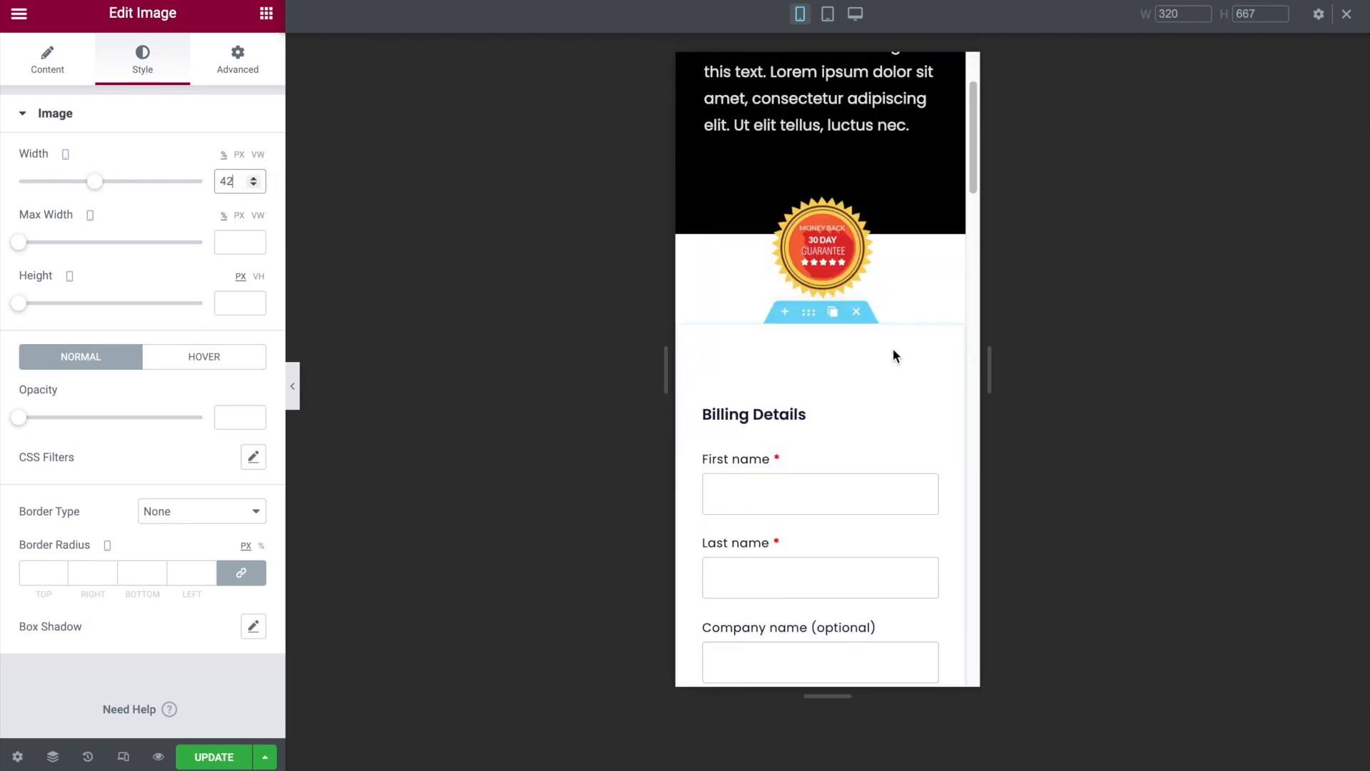
pyautogui.click(811, 174)
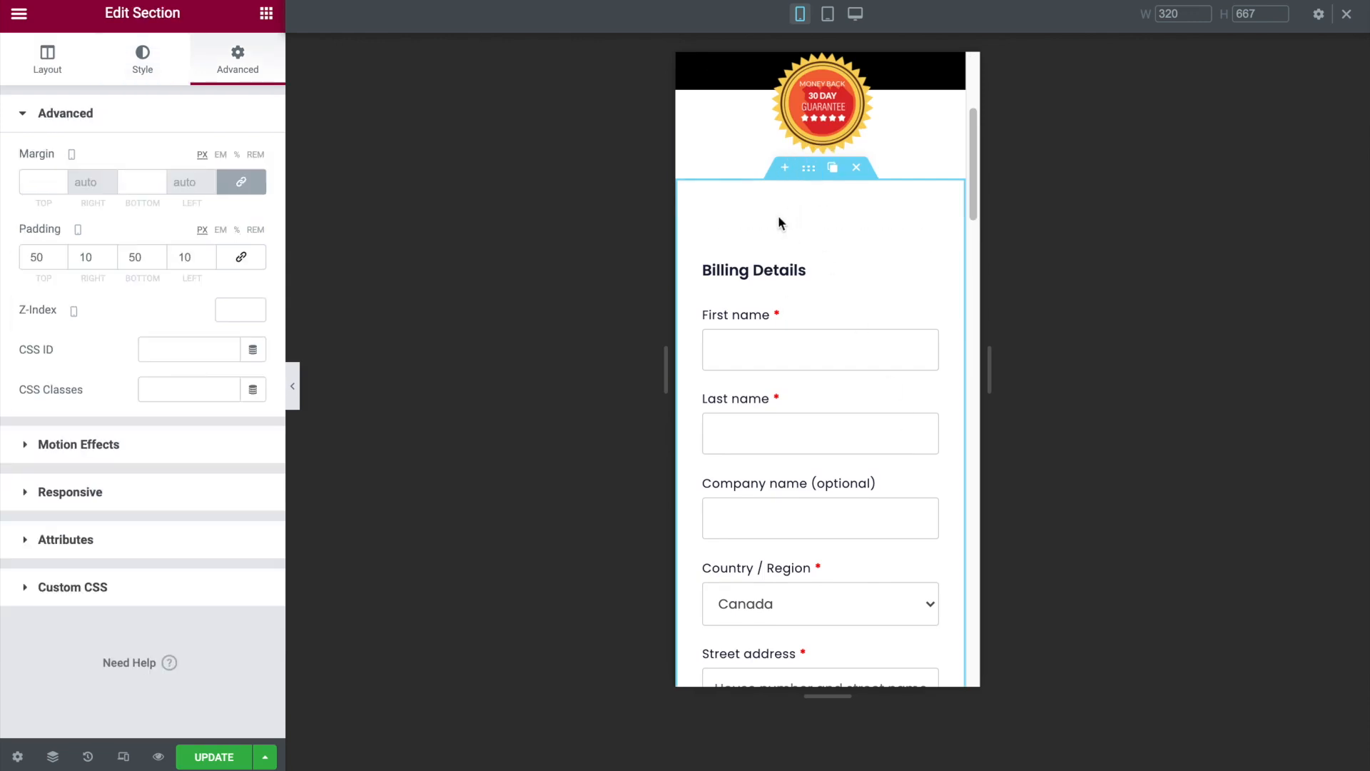
pyautogui.doubleClick(35, 260)
pyautogui.write('0')
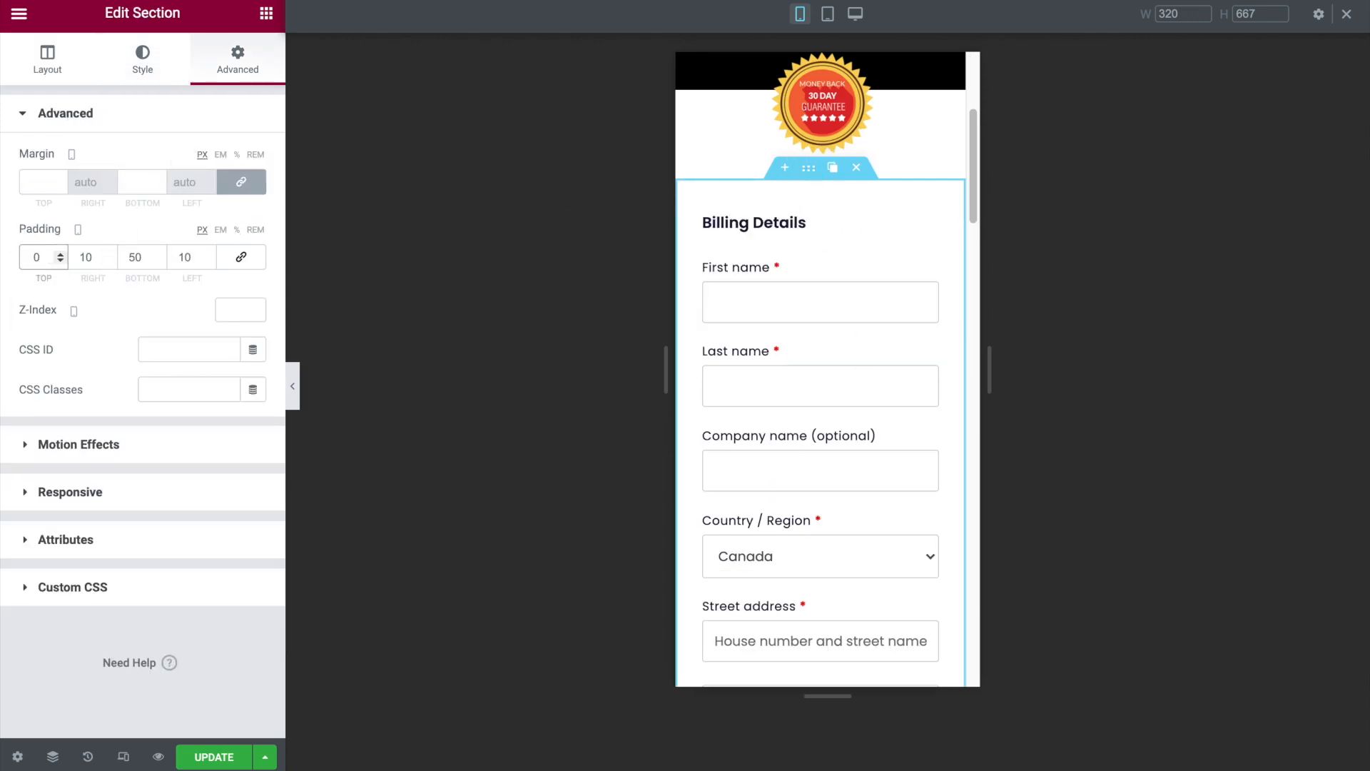
# - Examine the full mobile layout of the checkout page, from the logo to the money-back guarantee
pyautogui.click(292, 386)
pyautogui.scroll(4, 740, 288)
pyautogui.scroll(-4, 740, 288)
pyautogui.scroll(-20, 742, 292)
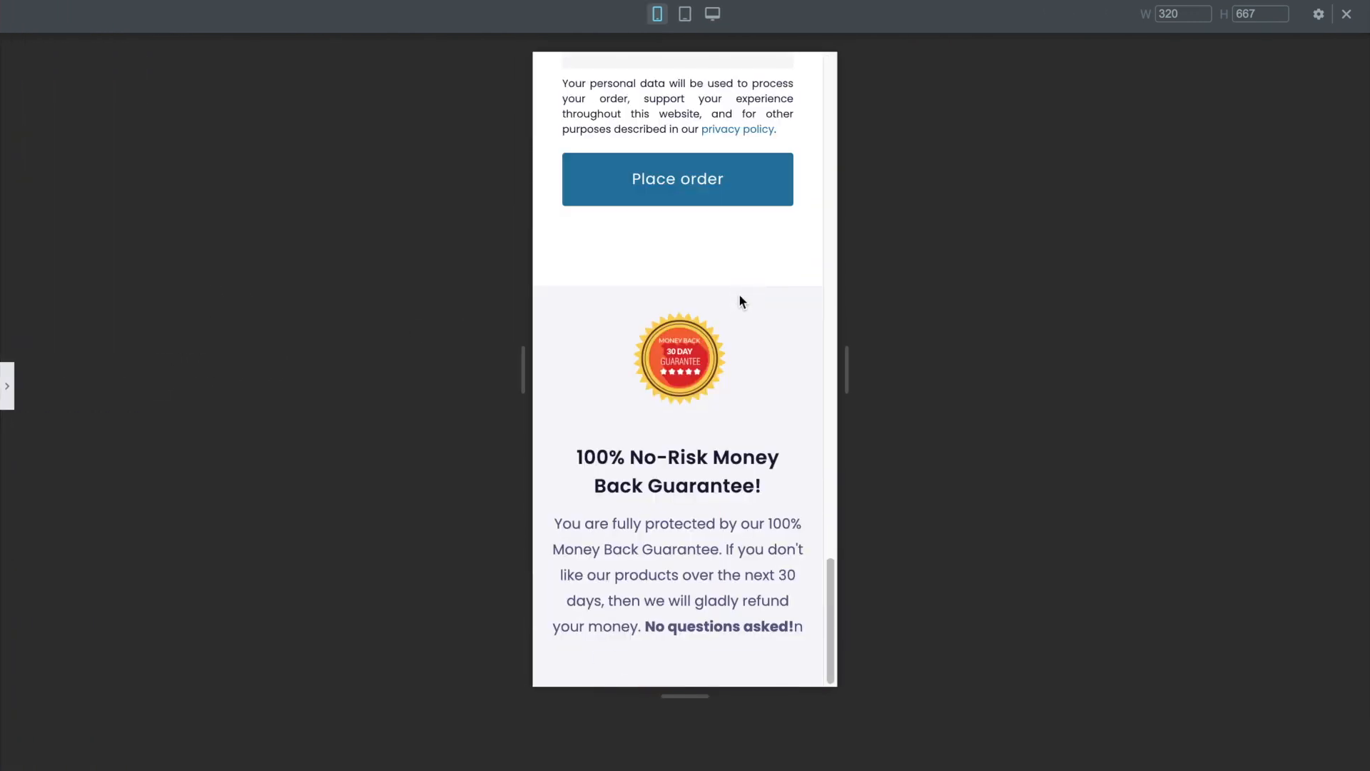
pyautogui.scroll(20, 739, 294)
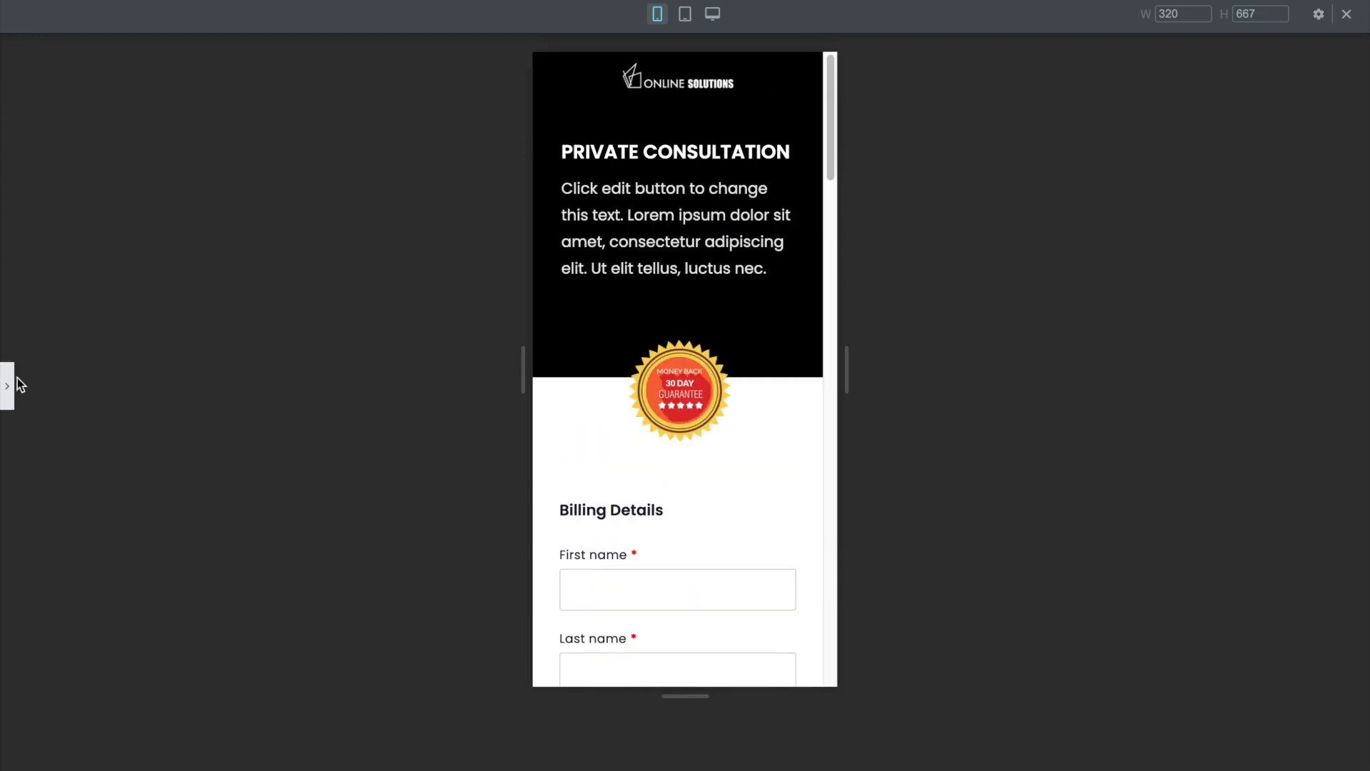
# - Return to the desktop view, save the checkout page changes, and check the page at full width
pyautogui.click(8, 386)
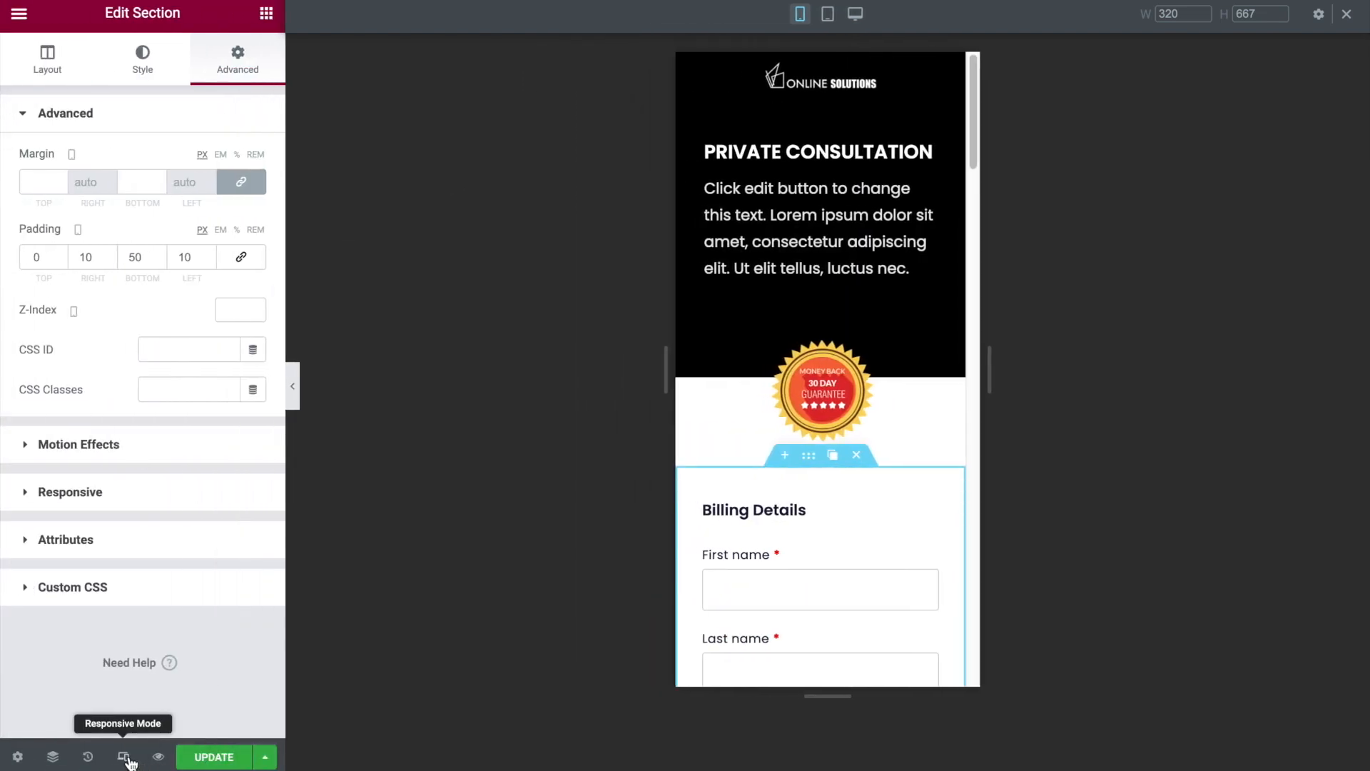
pyautogui.click(124, 757)
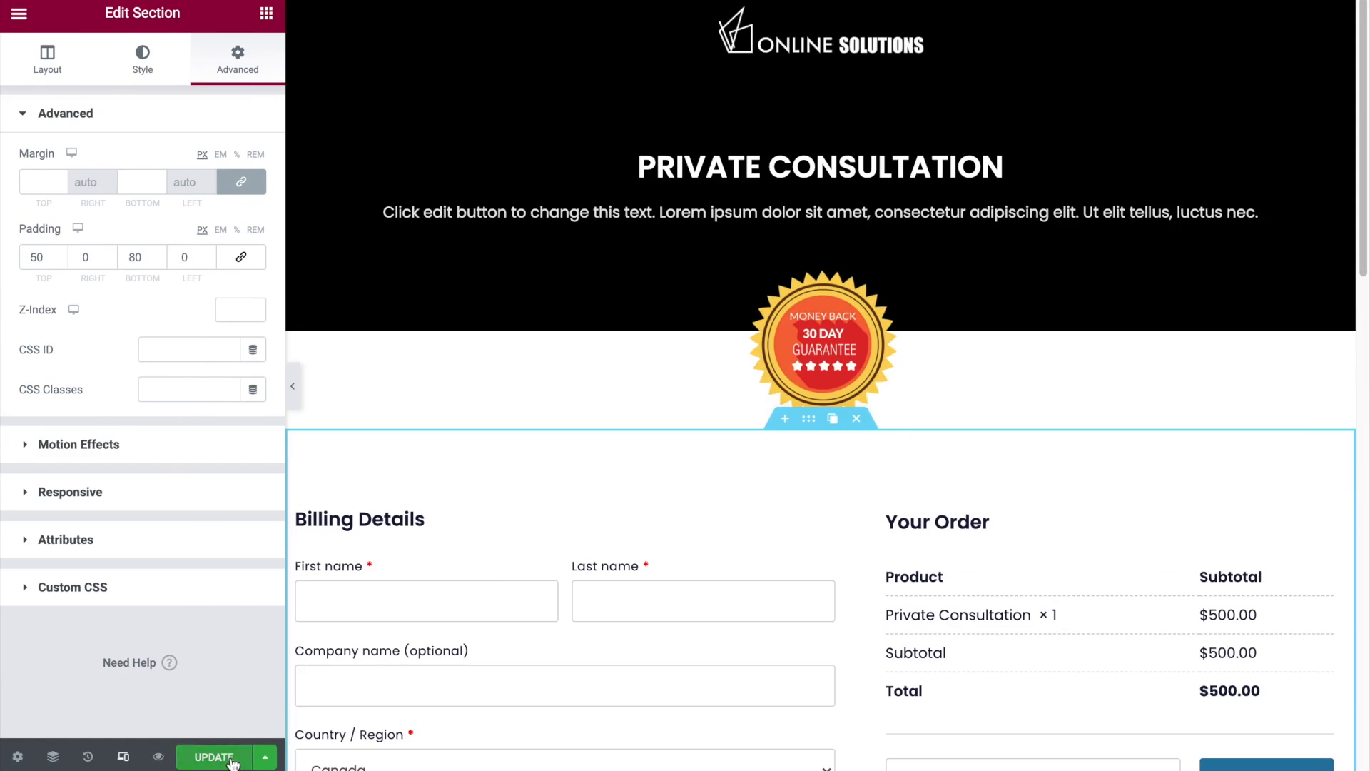
pyautogui.click(232, 762)
pyautogui.click(297, 387)
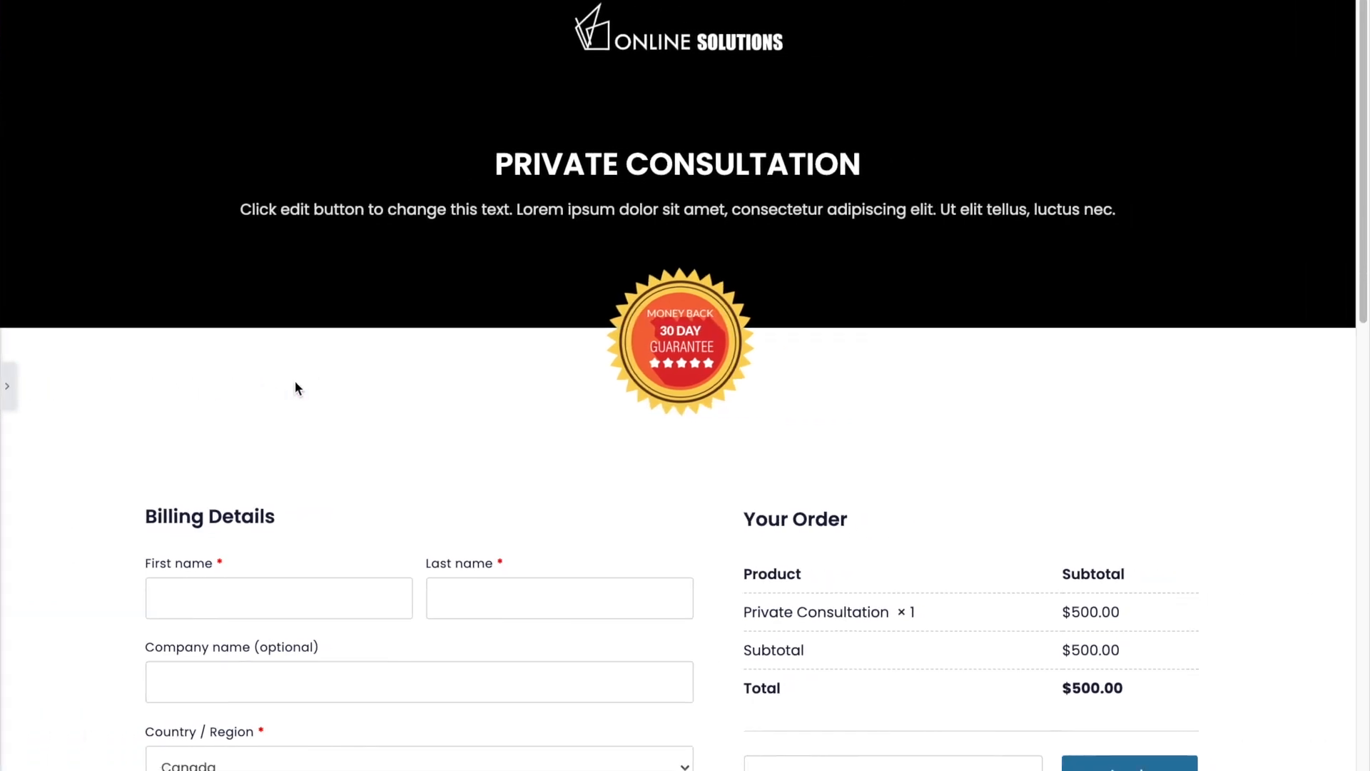
pyautogui.scroll(-10, 298, 388)
pyautogui.scroll(10, 294, 387)
pyautogui.click(7, 386)
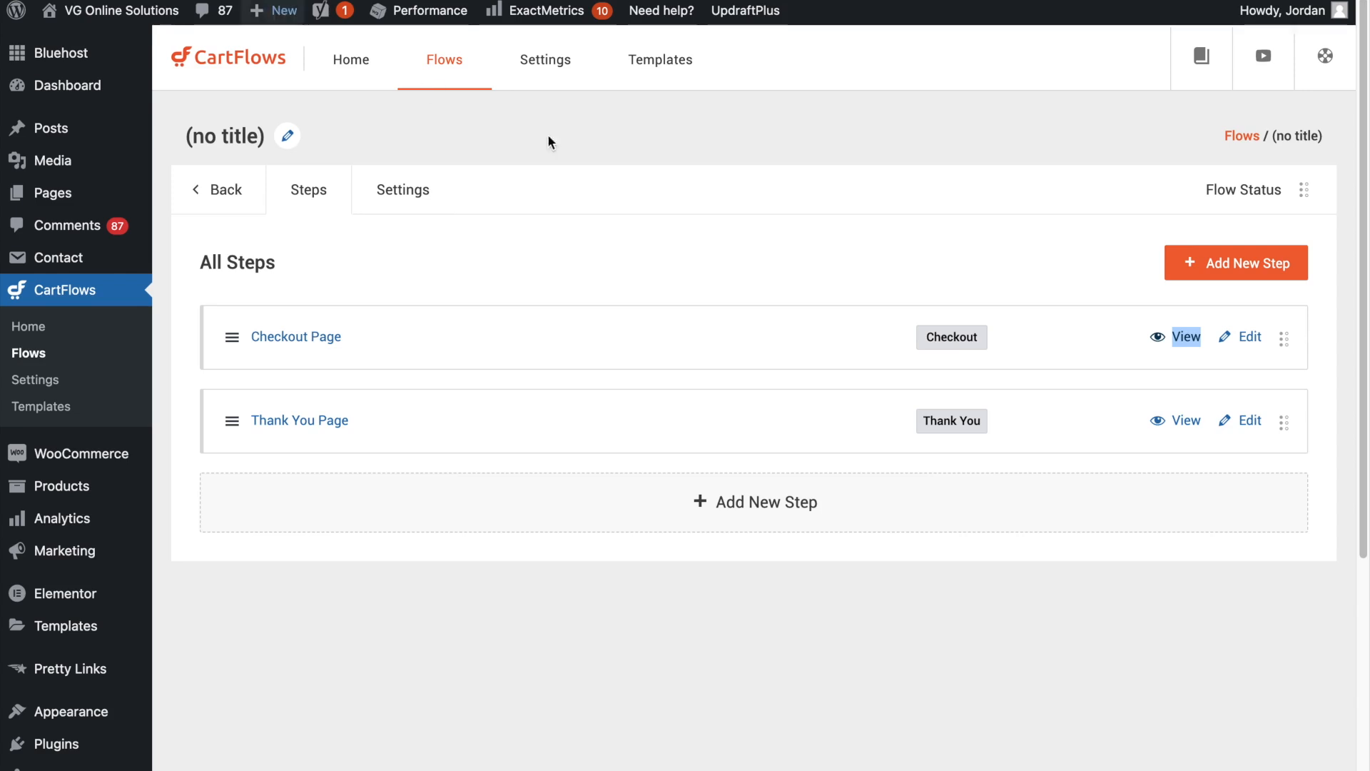
# - Open the Thank You Page step of the CartFlows flow for editing in a new tab
pyautogui.rightClick(1242, 420)
pyautogui.click(1202, 428)
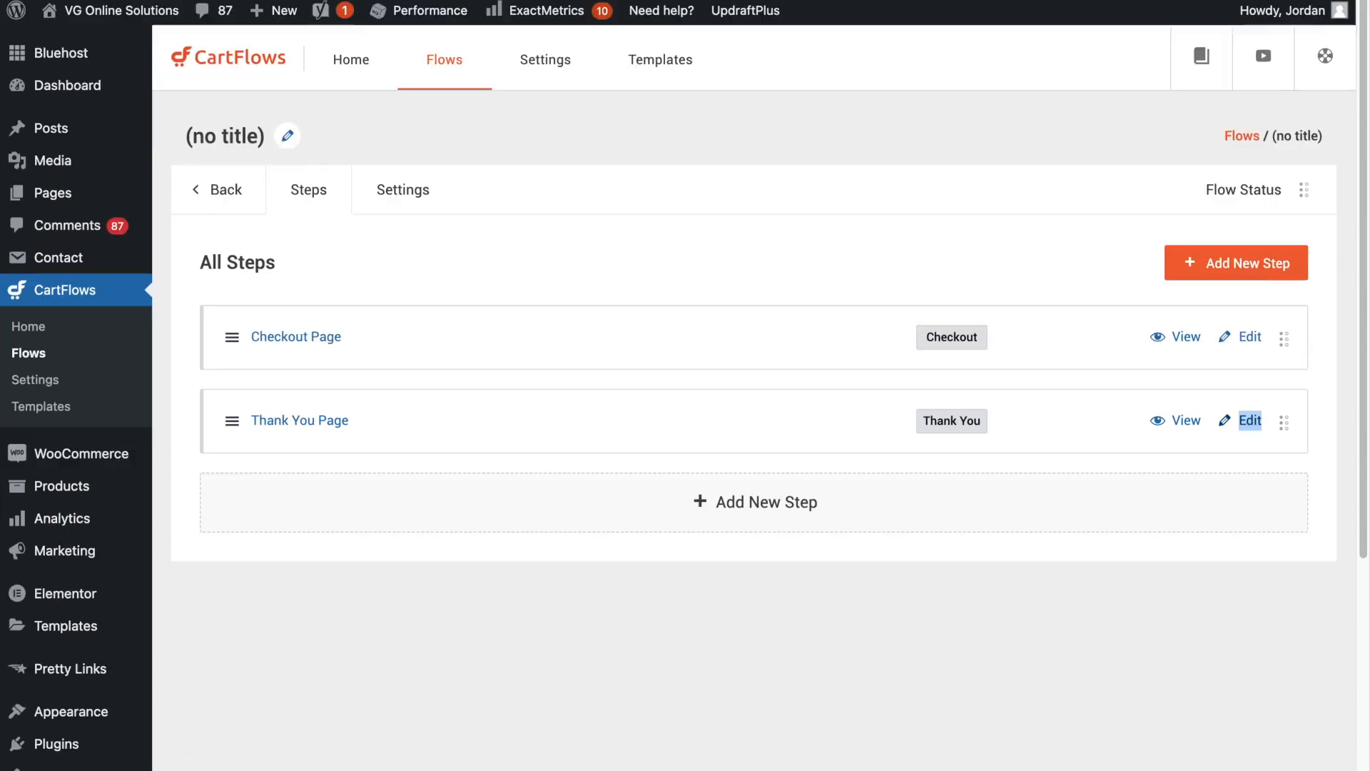
pyautogui.click(330, 1)
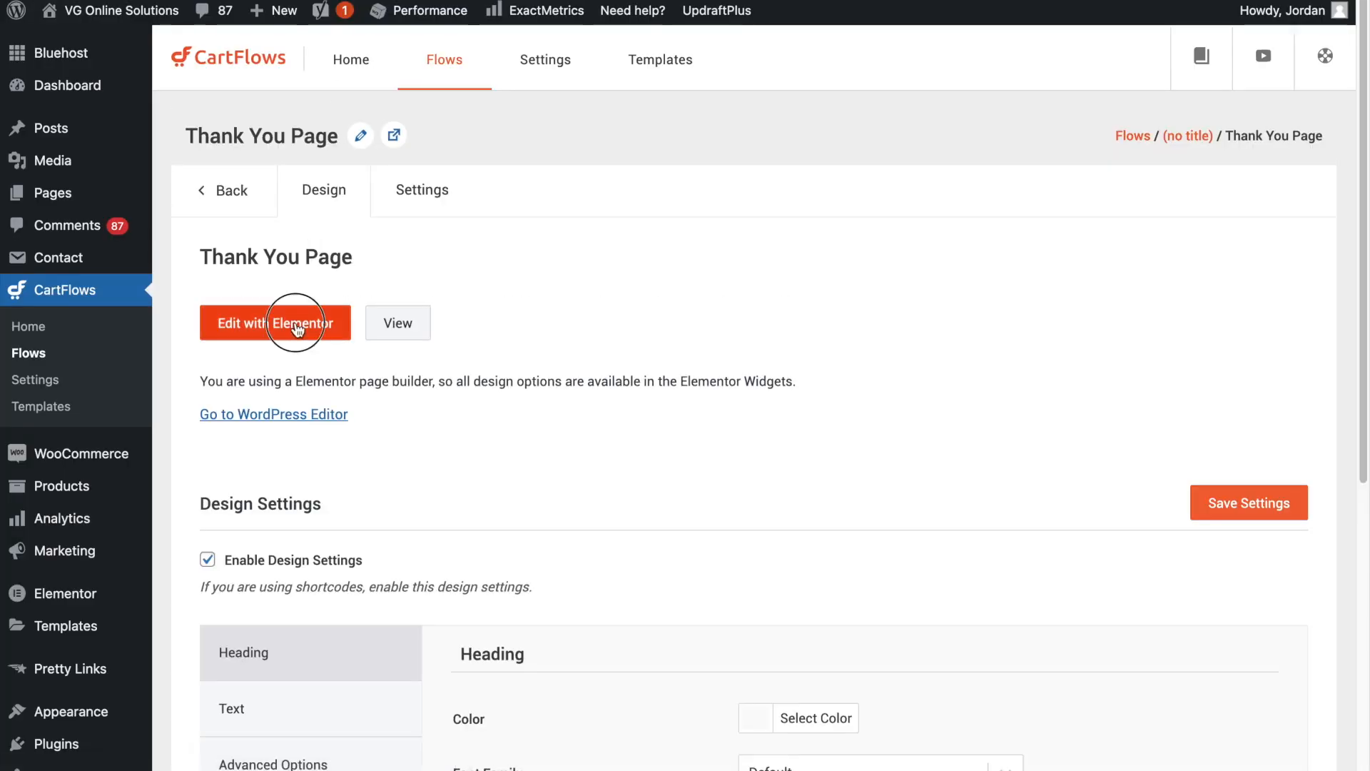
# - Open the Thank You Page in Elementor and review its layout down to the Join Our Community section
pyautogui.click(297, 321)
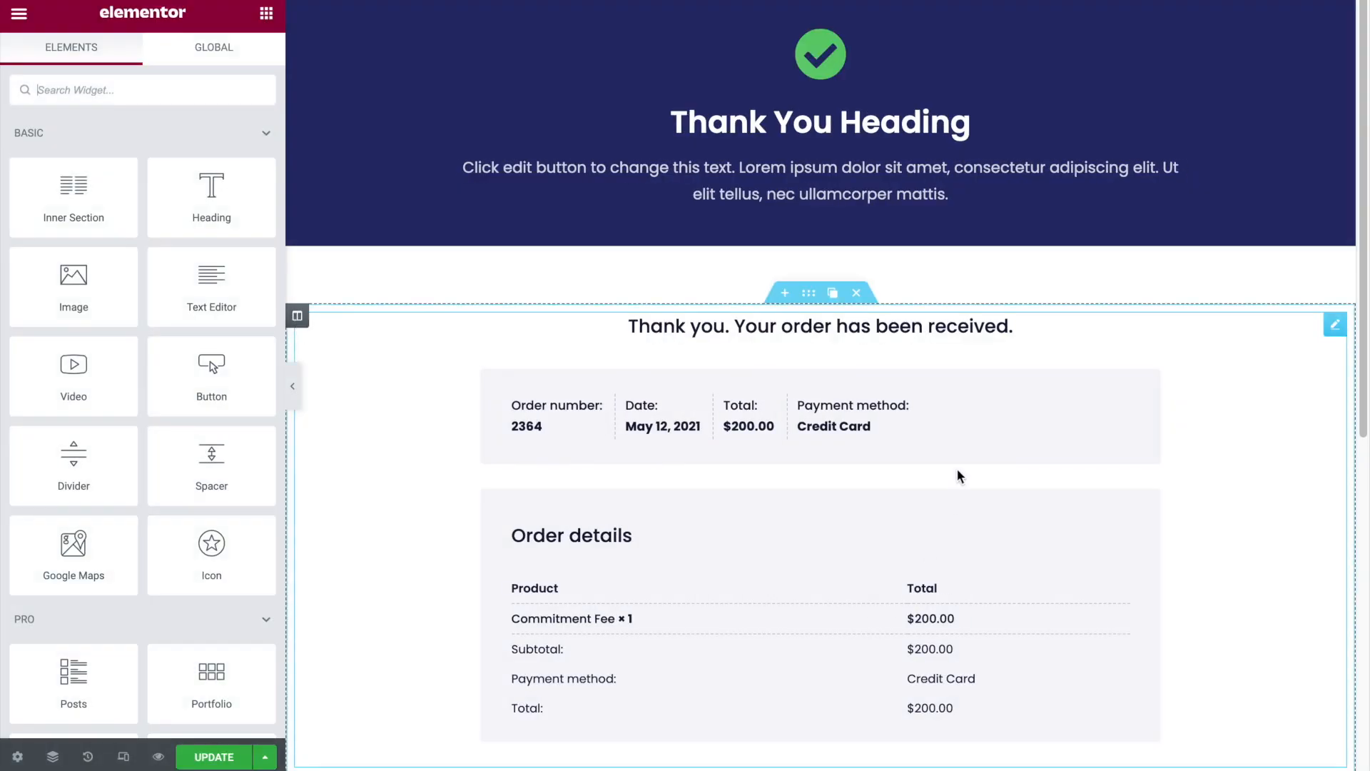
pyautogui.scroll(-2, 955, 474)
pyautogui.scroll(-3, 952, 473)
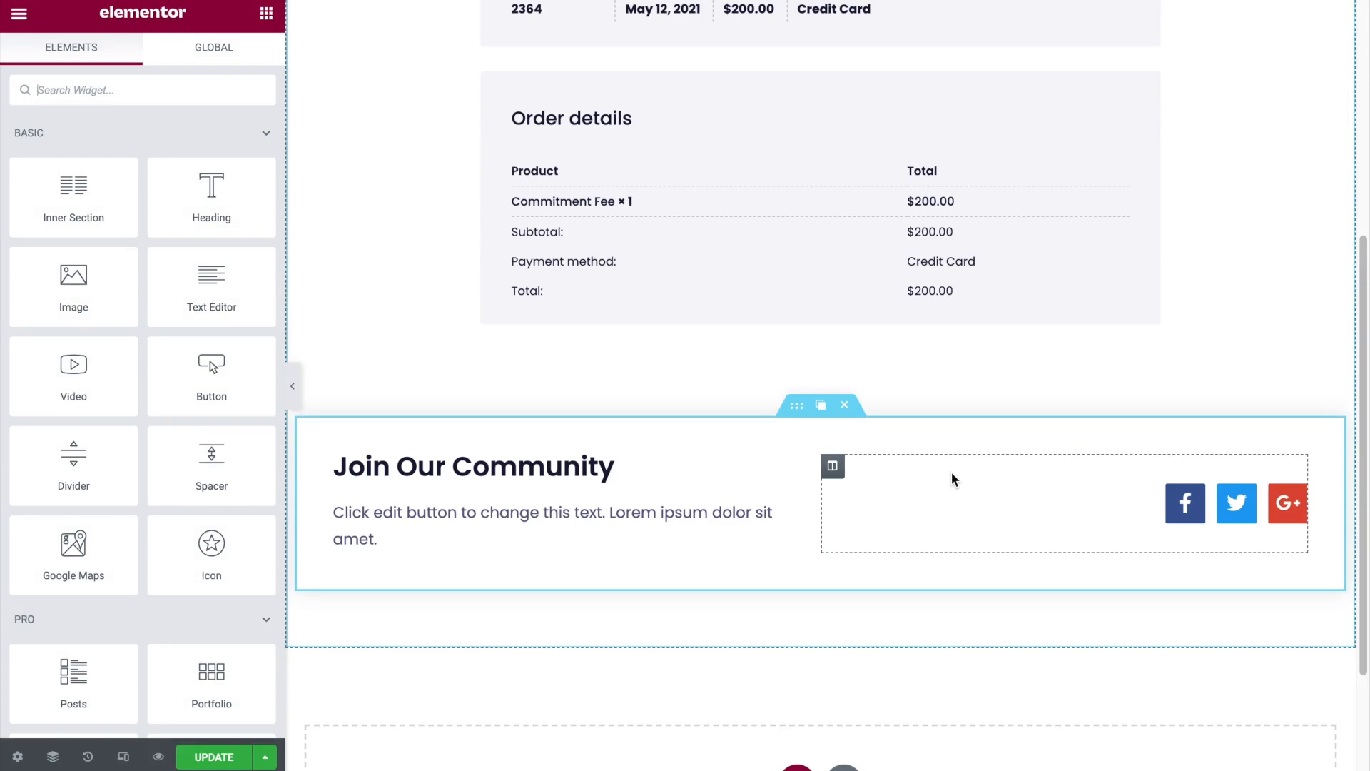
pyautogui.scroll(5, 911, 425)
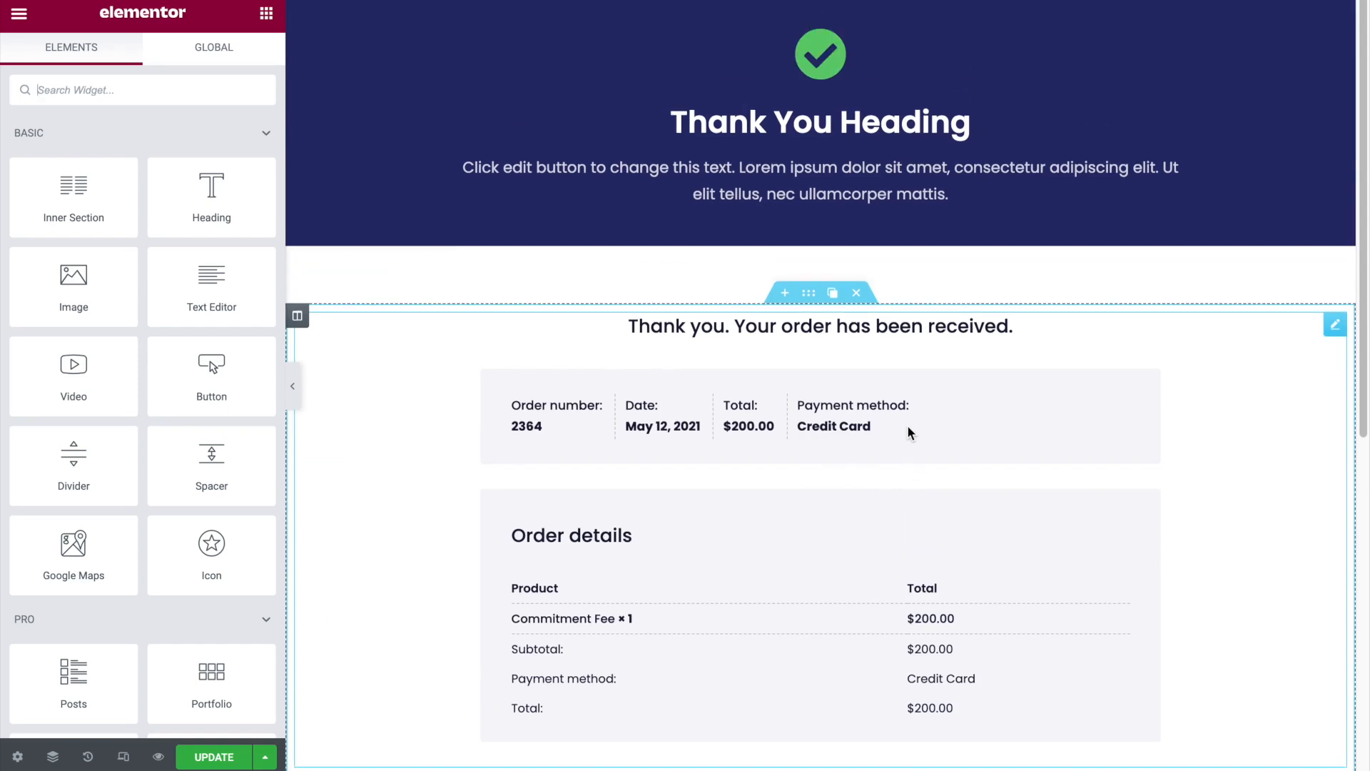
# - Set the background color of the section holding the thank-you heading to #000000
pyautogui.click(833, 7)
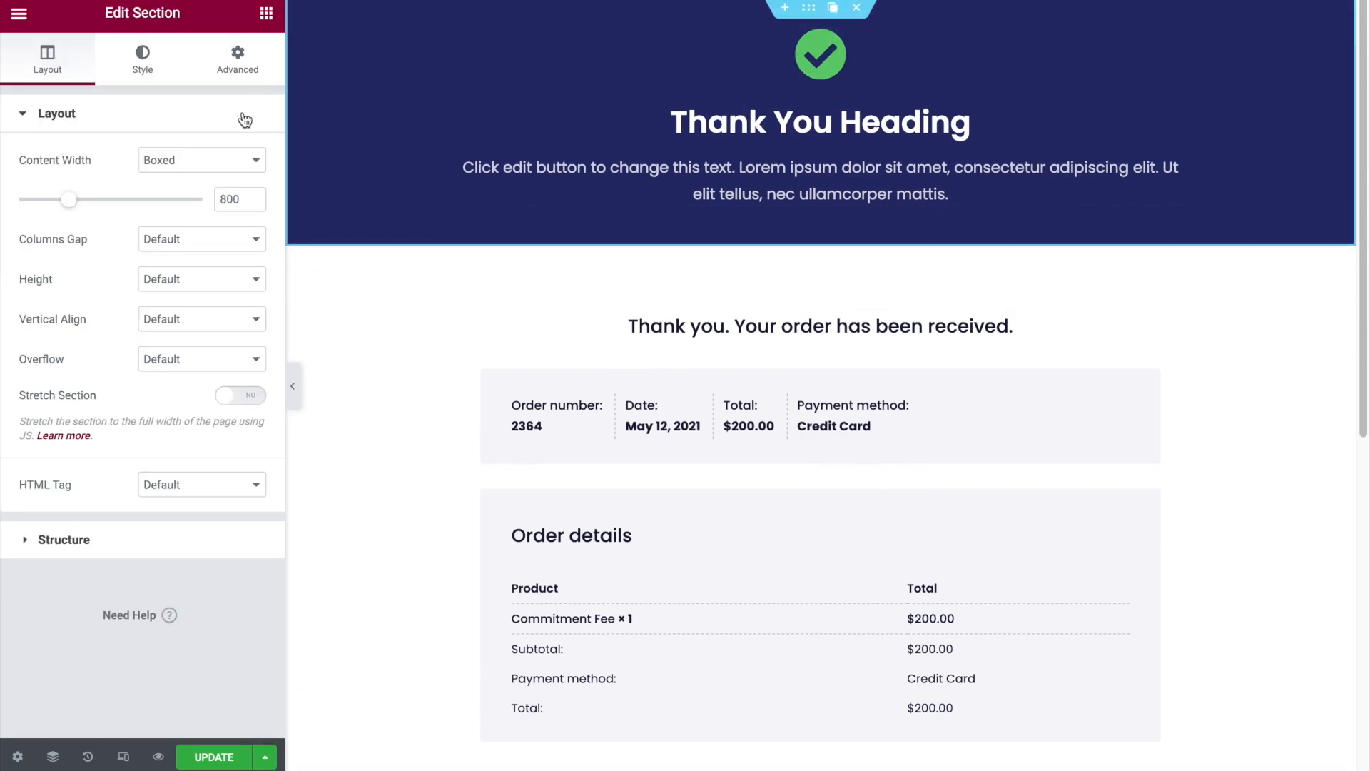
pyautogui.click(144, 50)
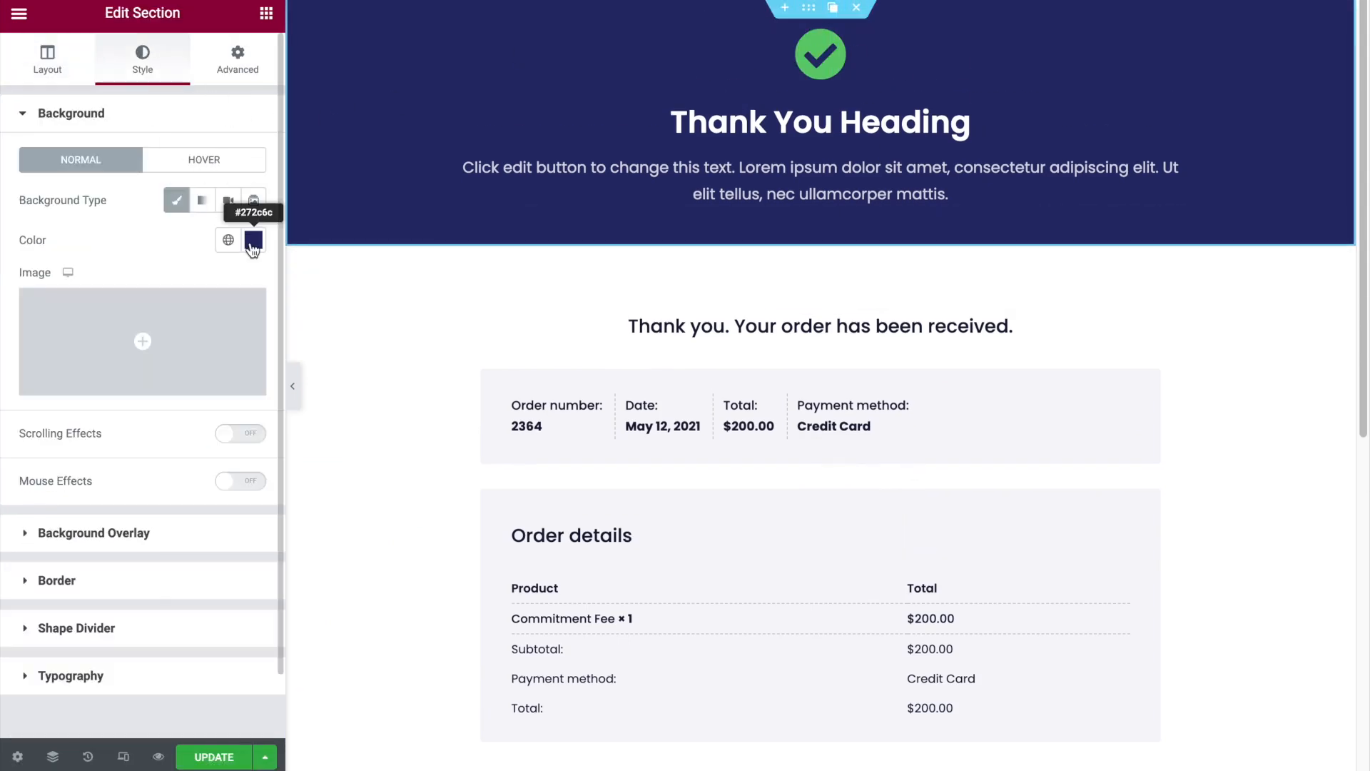
pyautogui.click(244, 244)
pyautogui.moveTo(171, 404); pyautogui.dragTo(13, 521)
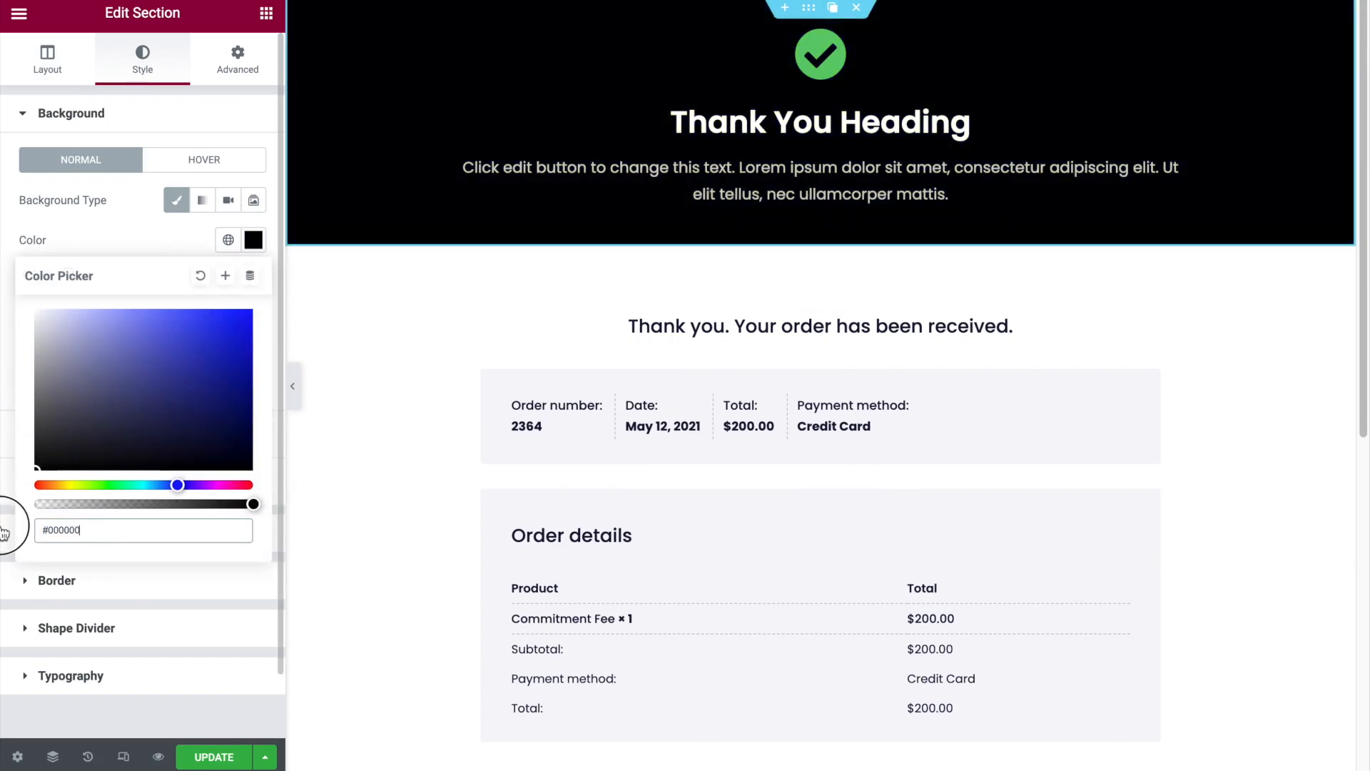
# - Examine the Facebook, Twitter and Google Plus link settings of the social icons in the Join Our Community section
pyautogui.scroll(-2, 876, 339)
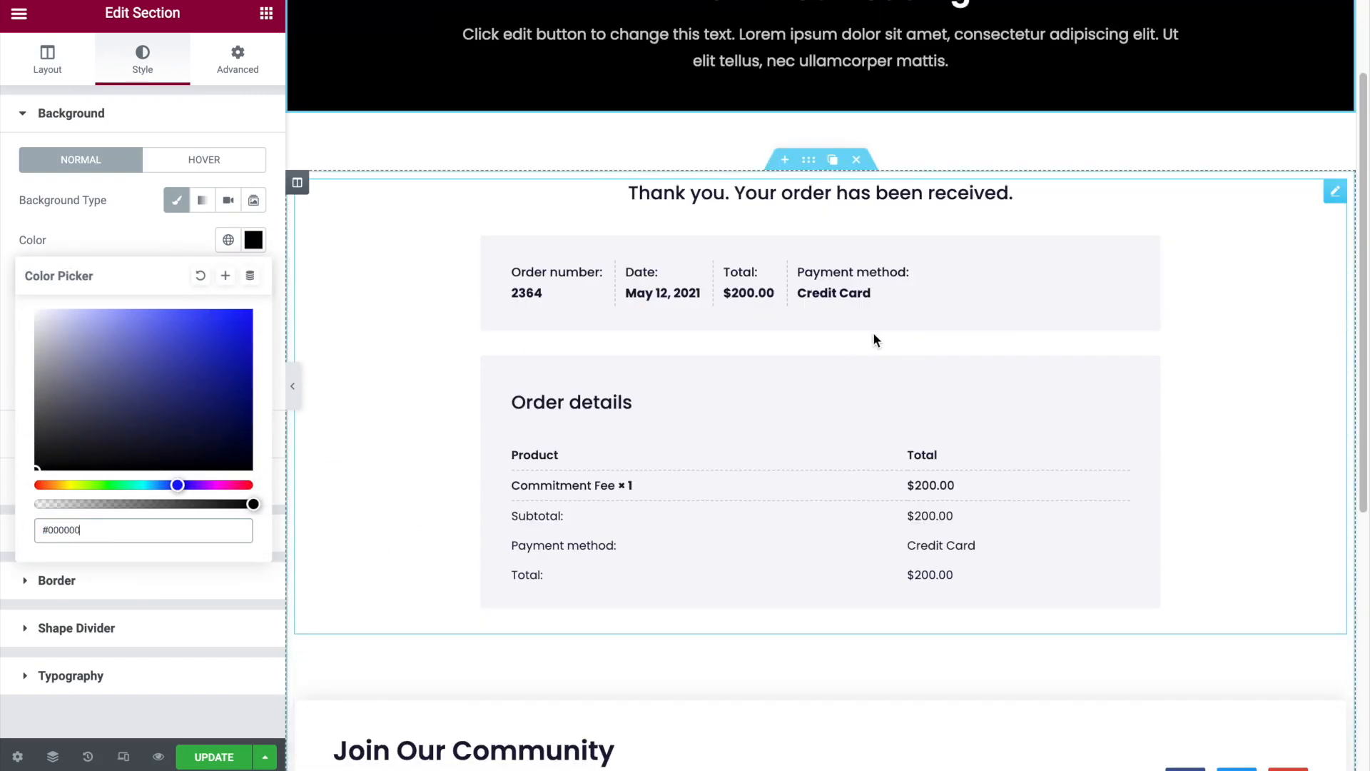
pyautogui.scroll(-5, 878, 336)
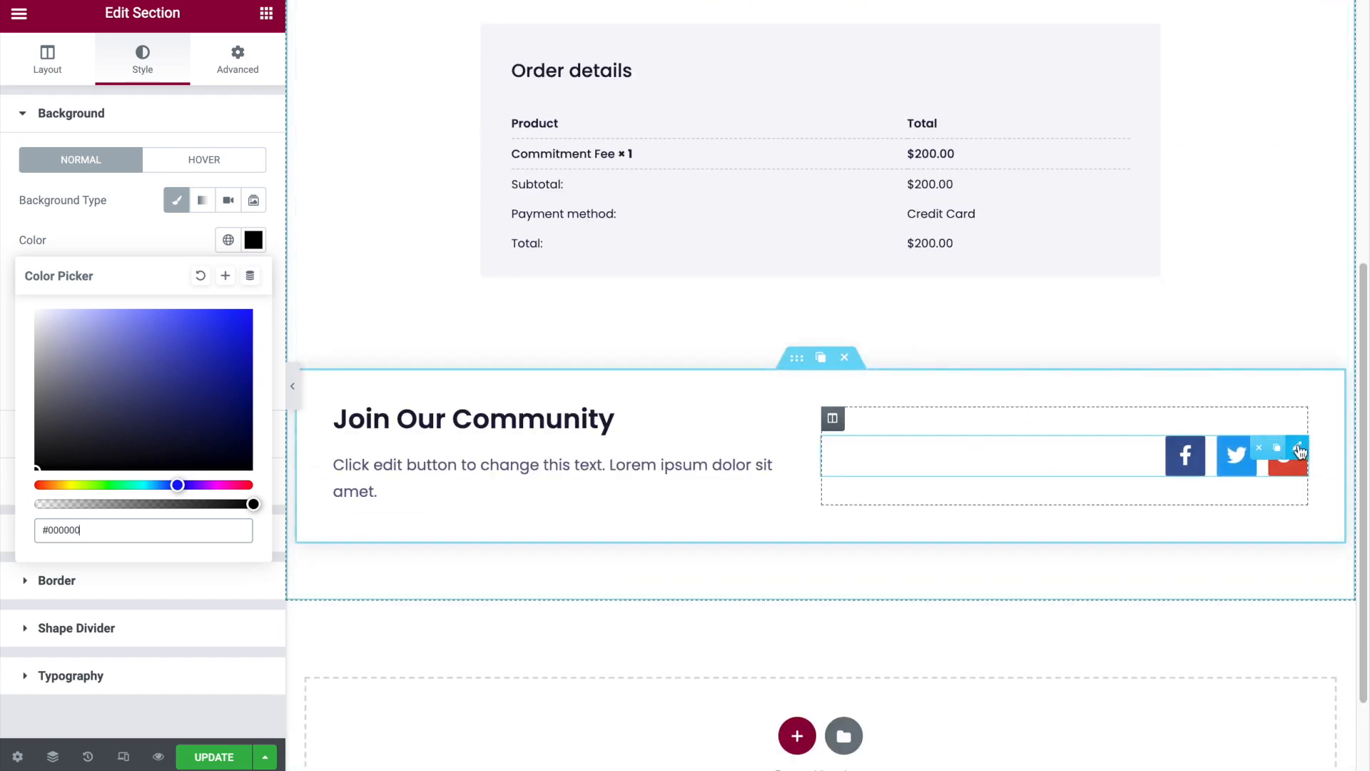
pyautogui.click(1299, 451)
pyautogui.click(82, 188)
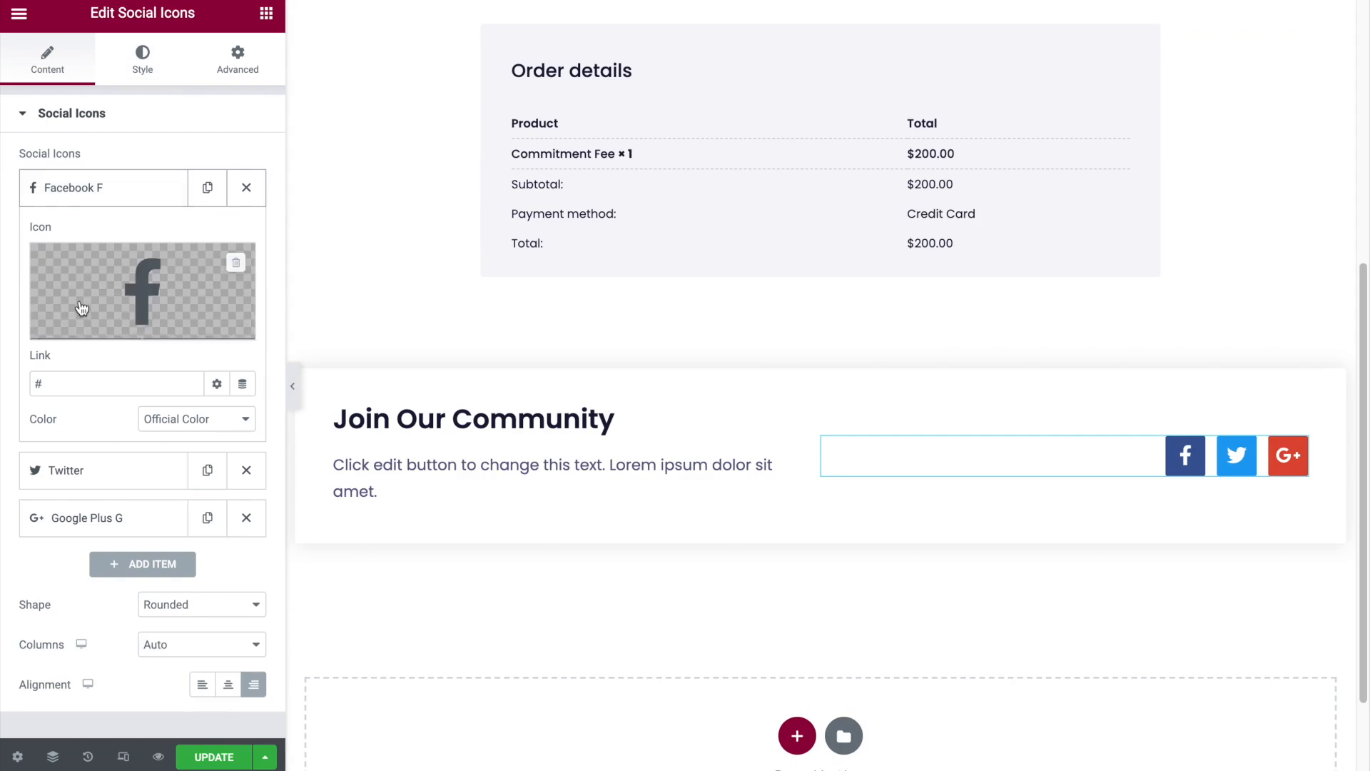
pyautogui.click(79, 470)
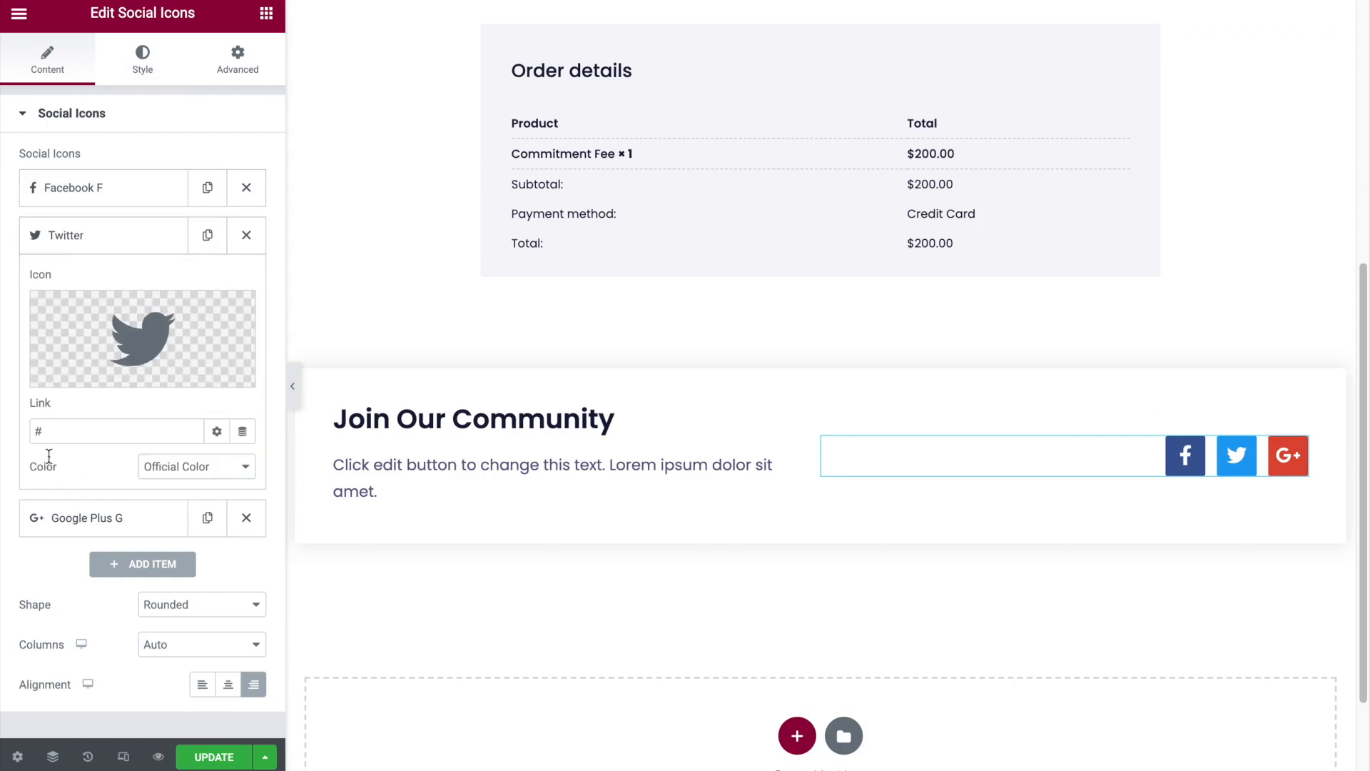
pyautogui.click(75, 520)
pyautogui.click(111, 285)
pyautogui.click(108, 248)
pyautogui.click(106, 223)
# - Check the thank-you page in the mobile view and save the page changes
pyautogui.scroll(2, 687, 421)
pyautogui.scroll(4, 688, 421)
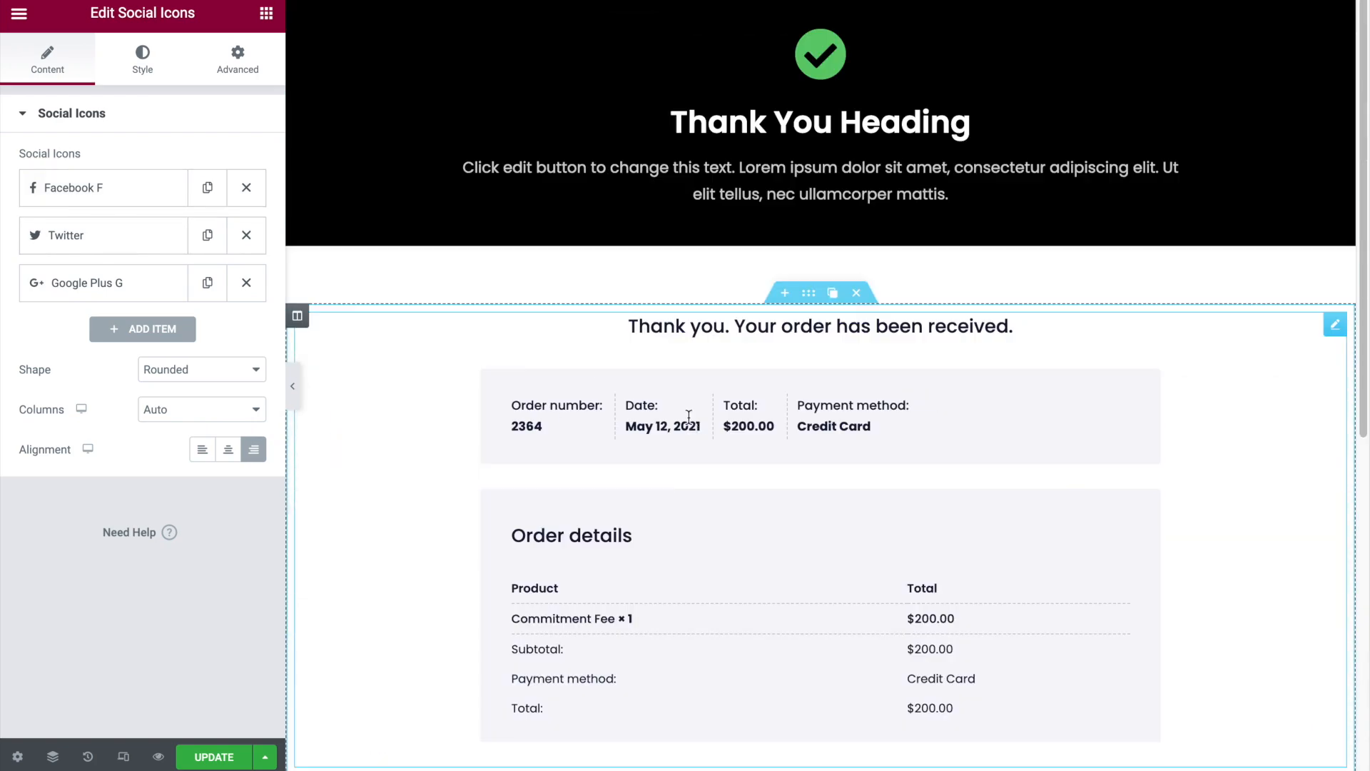
pyautogui.click(123, 756)
pyautogui.scroll(-10, 872, 261)
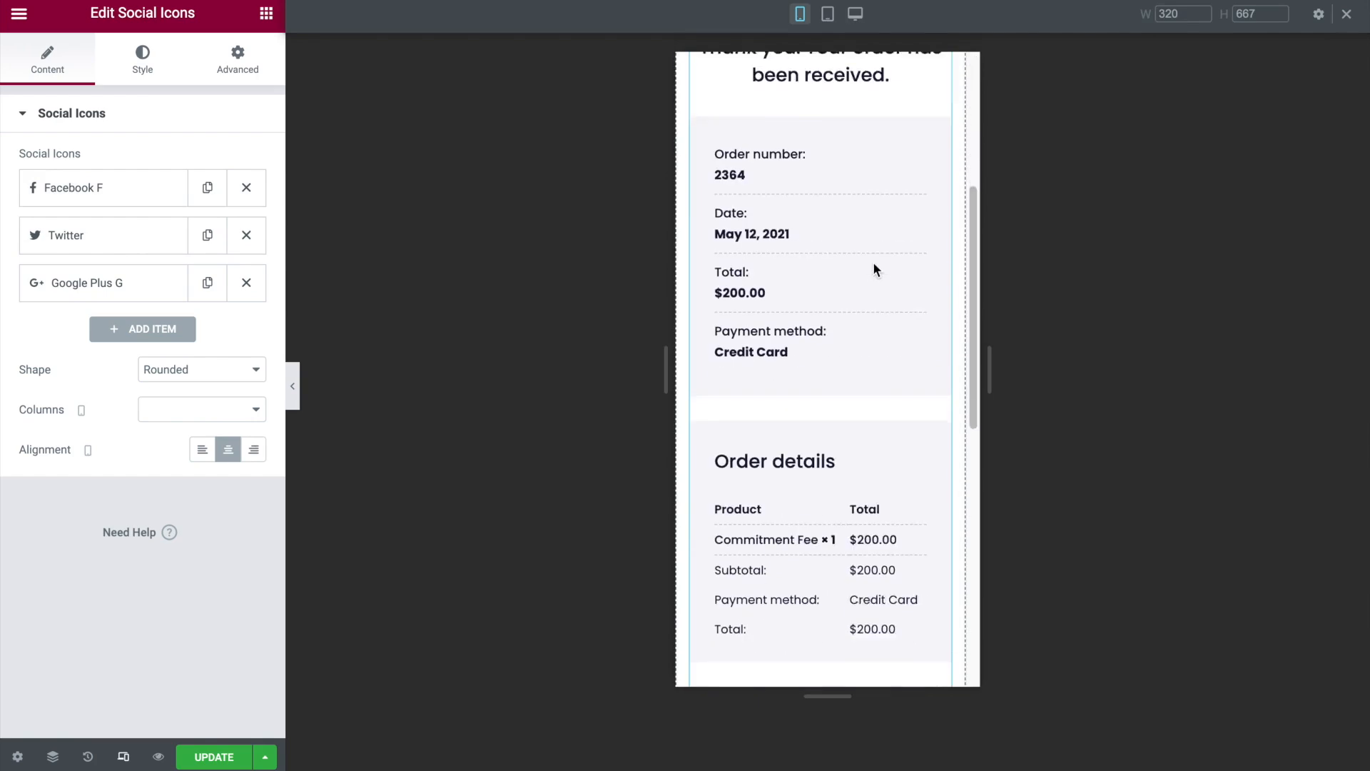
pyautogui.scroll(10, 879, 347)
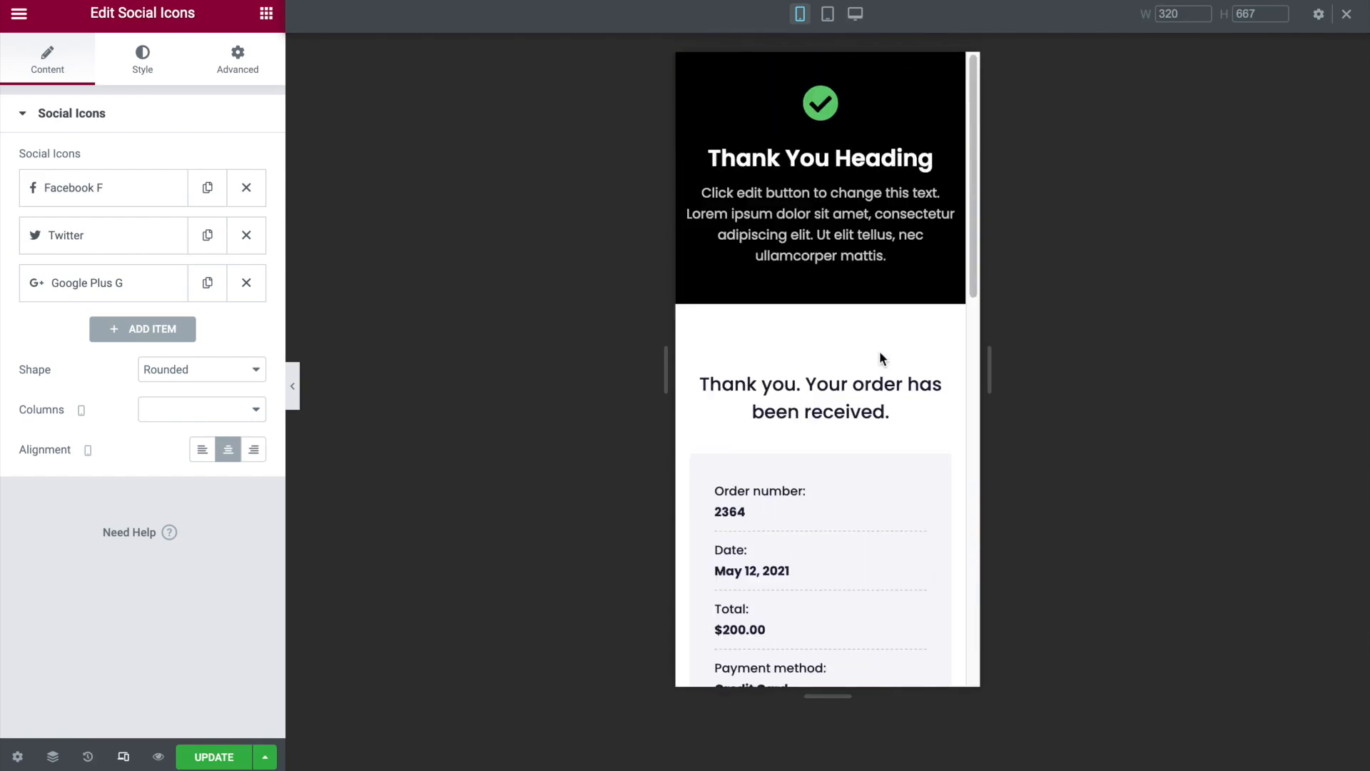
pyautogui.click(216, 762)
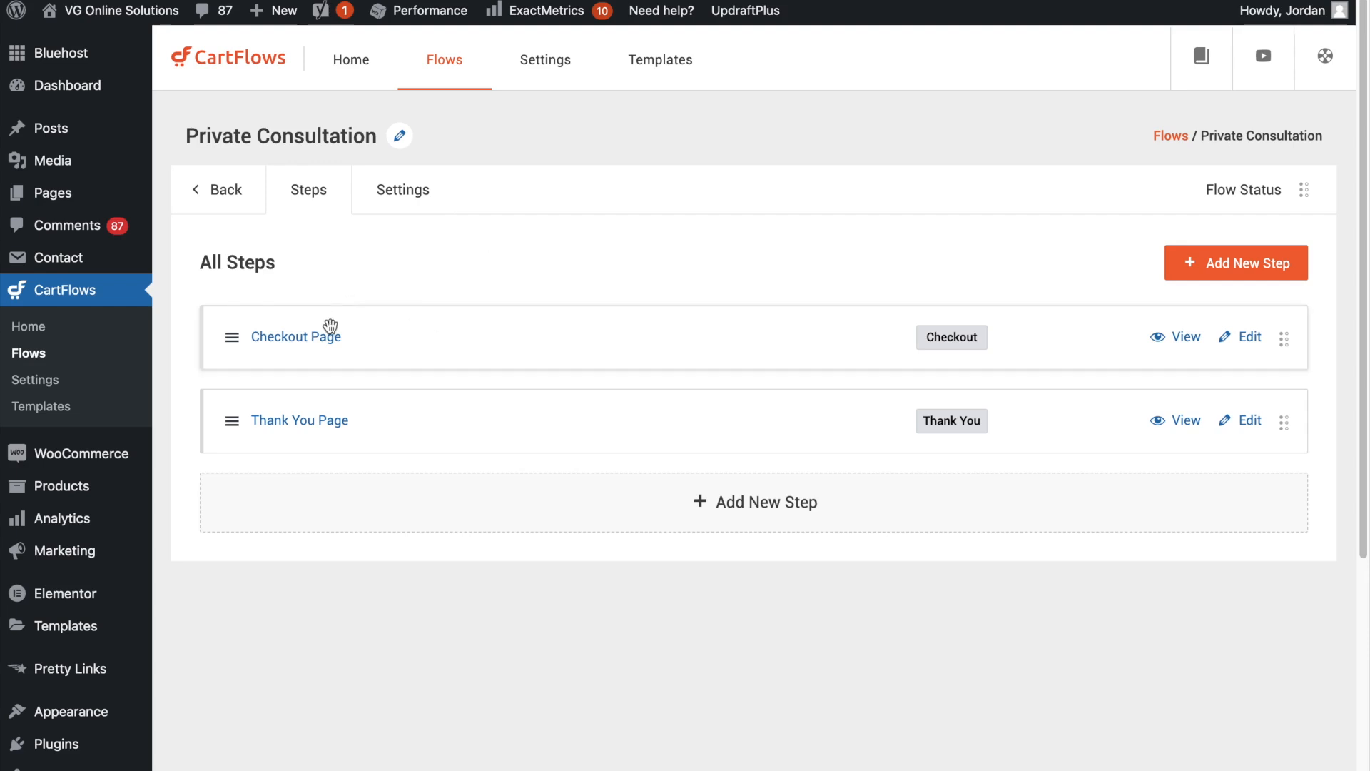
# - Open the Checkout Page step of the Private Consultation flow in the WordPress editor in a new tab
pyautogui.click(1258, 346)
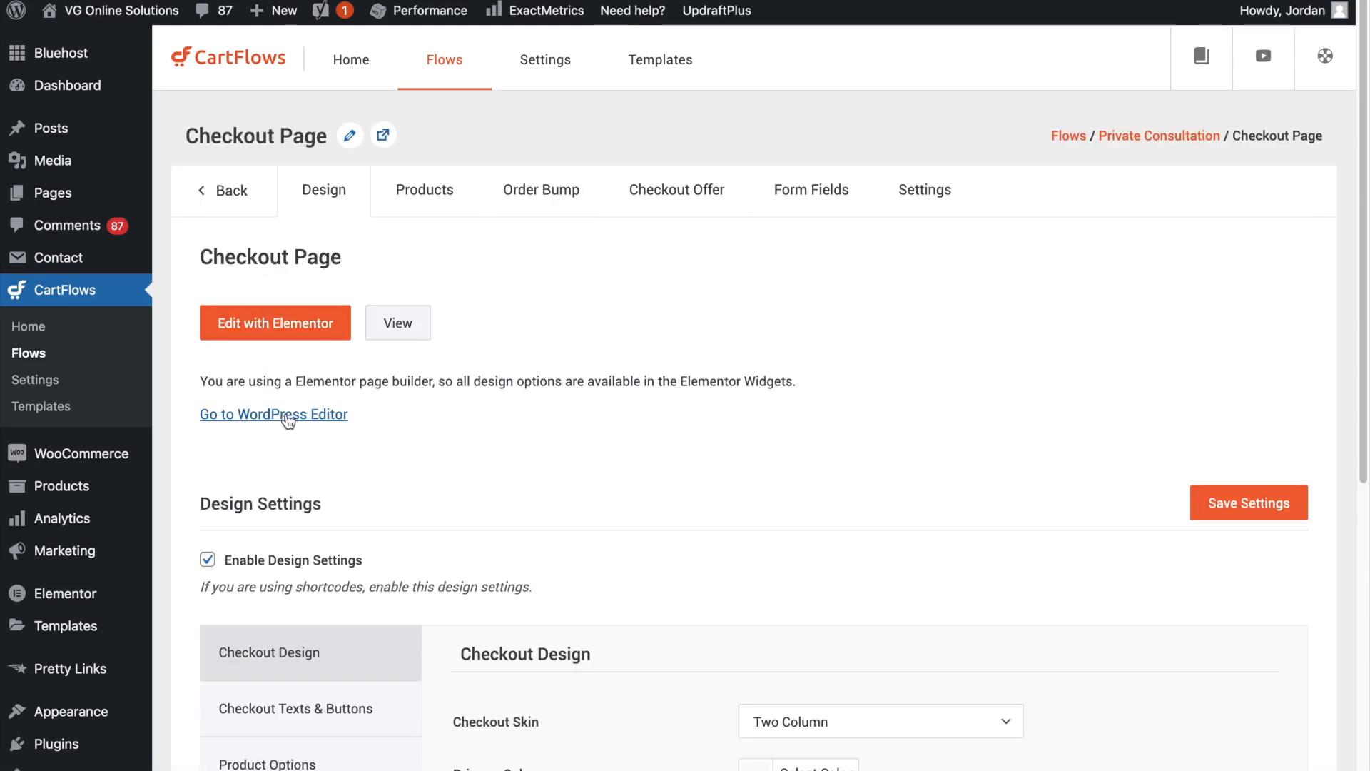
pyautogui.rightClick(290, 420)
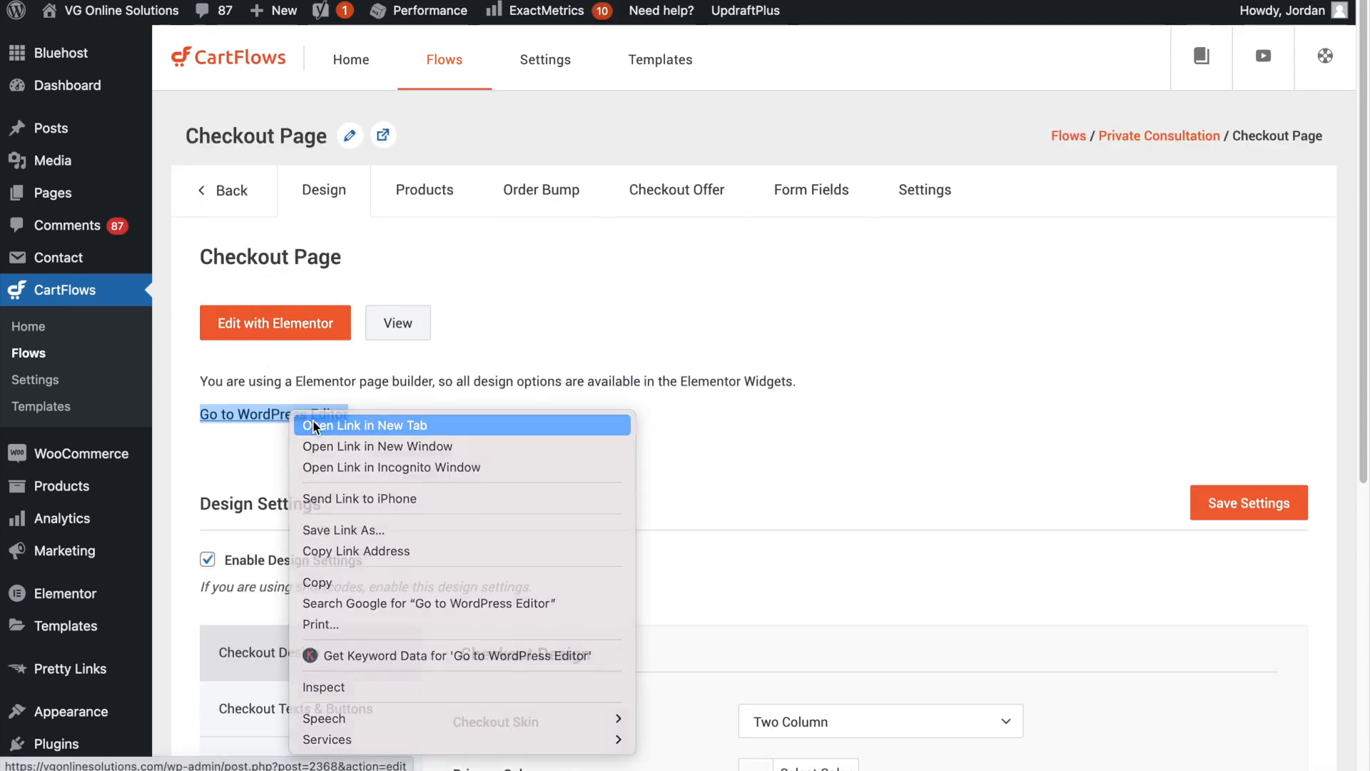
pyautogui.click(329, 283)
pyautogui.click(436, 0)
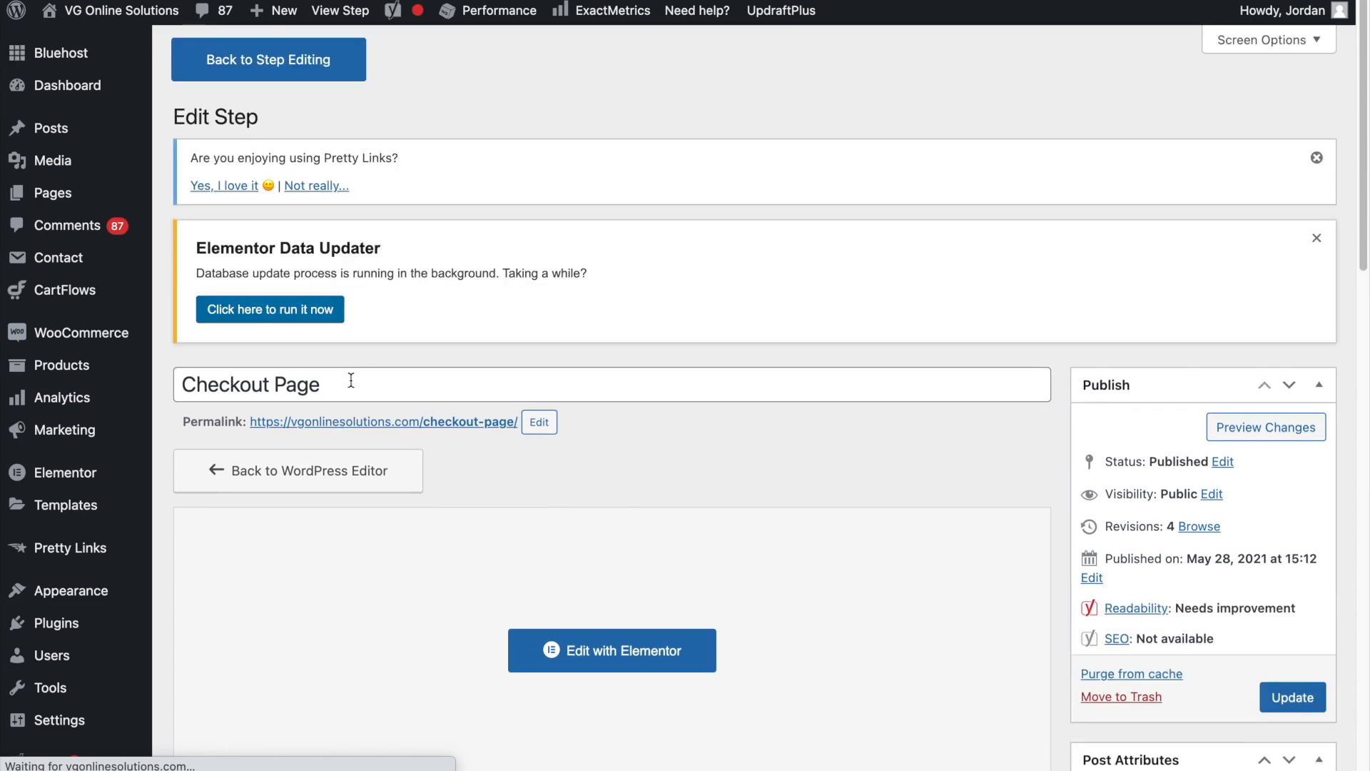
# - Change the checkout page's permalink slug to Consultation-payment-page and update the step
pyautogui.click(544, 422)
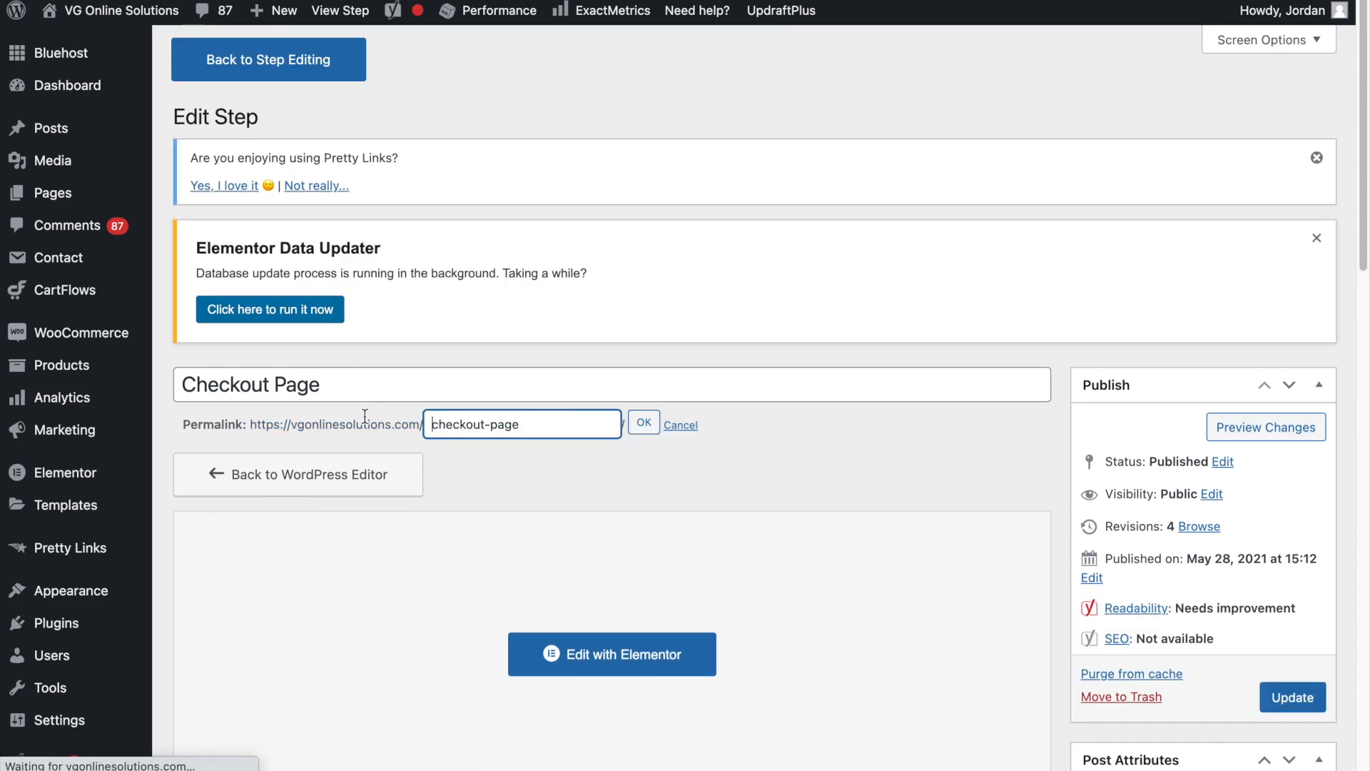
pyautogui.click(540, 424)
pyautogui.moveTo(541, 424); pyautogui.dragTo(413, 425)
pyautogui.click(487, 424)
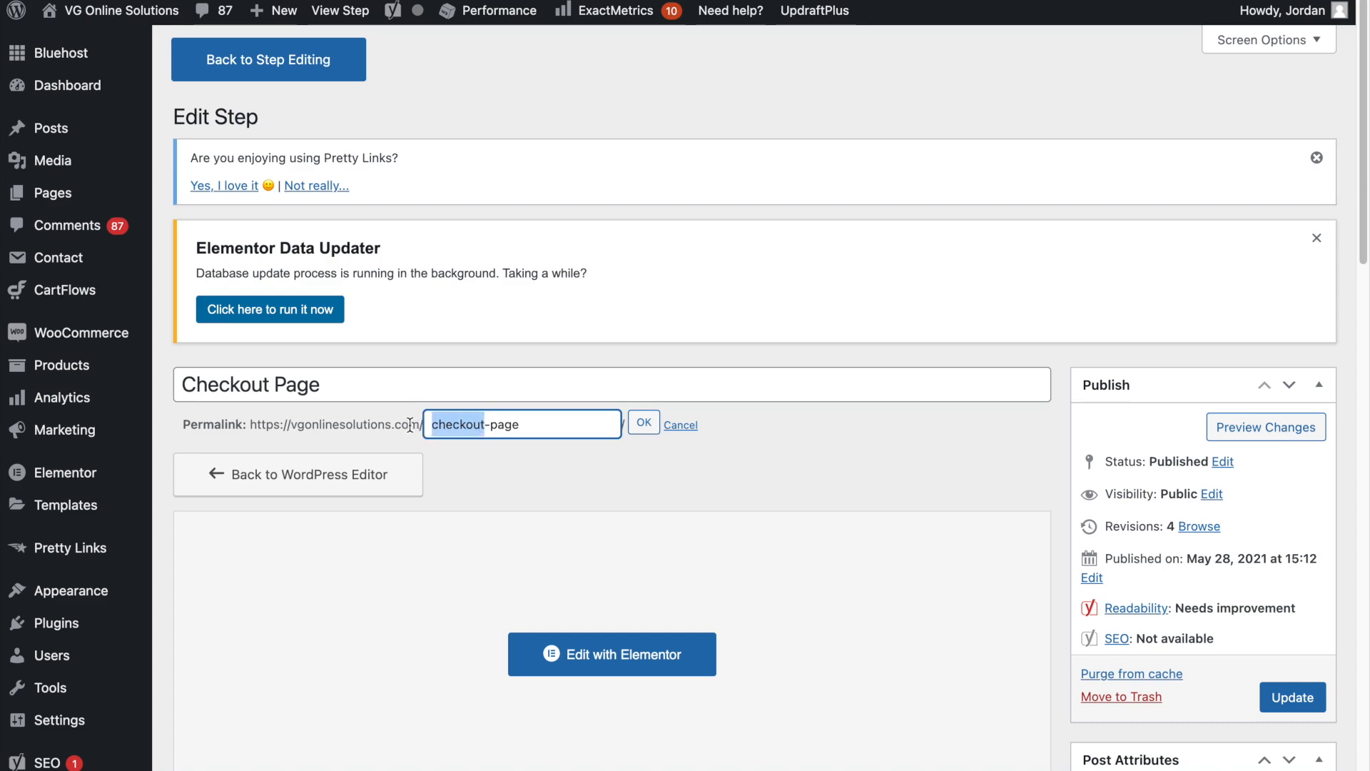
pyautogui.write('Con')
pyautogui.write('sultation-')
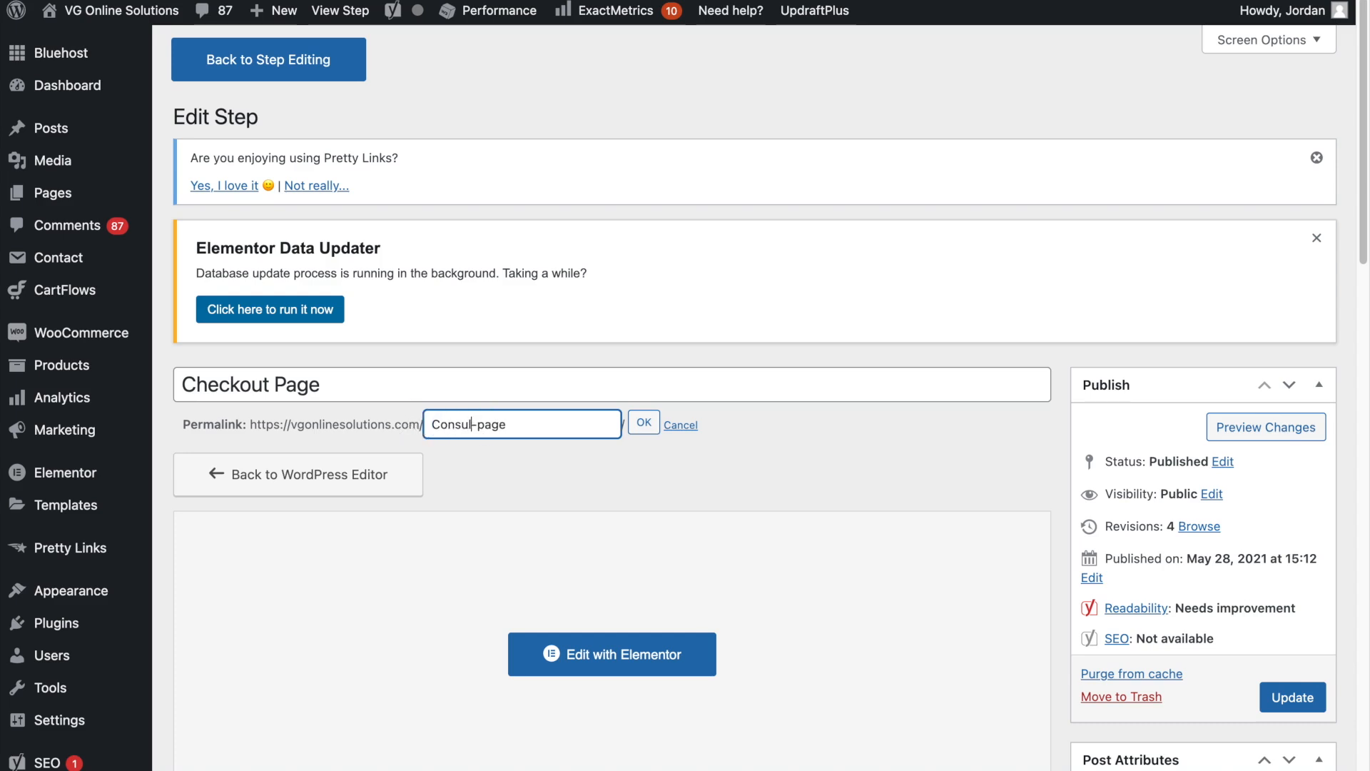
pyautogui.write('payment -')
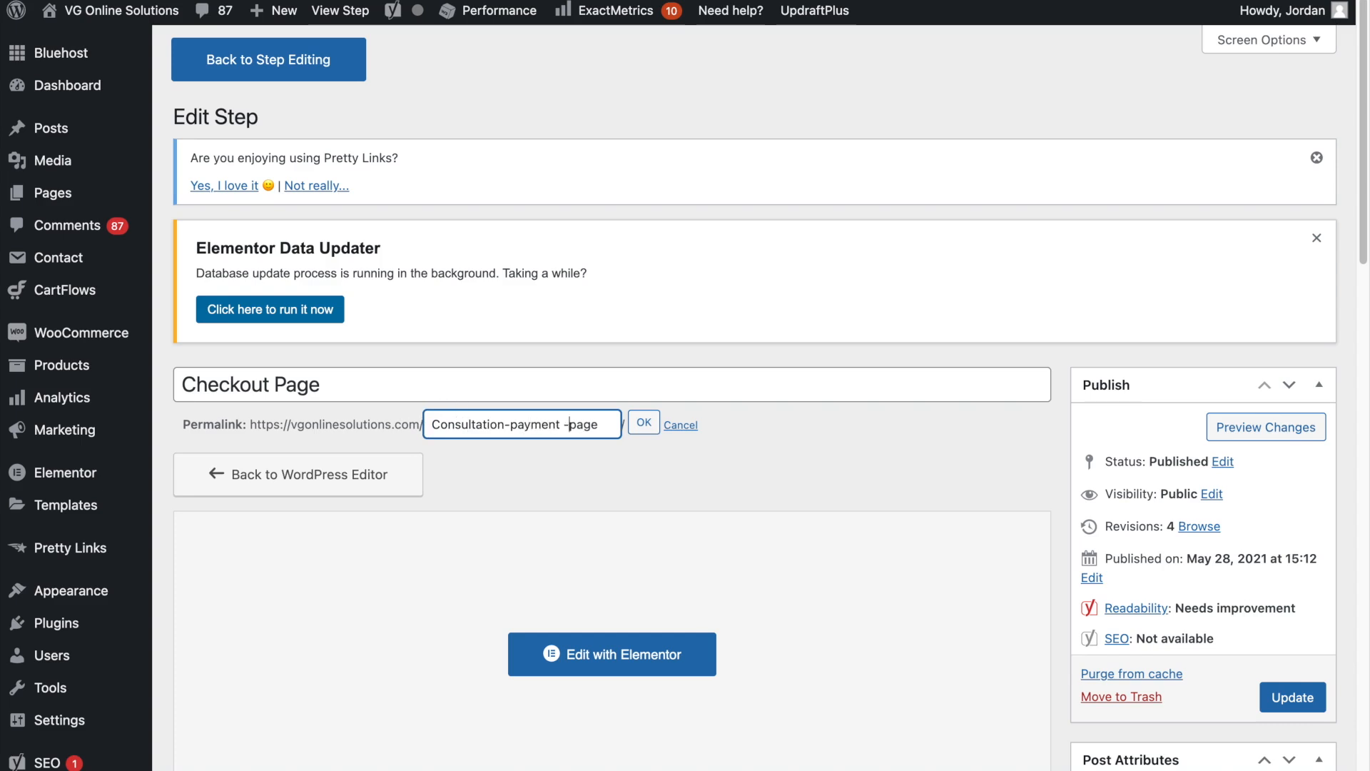
pyautogui.press('BackSpace')
pyautogui.press('BackSpace')
pyautogui.write('-')
pyautogui.click(645, 424)
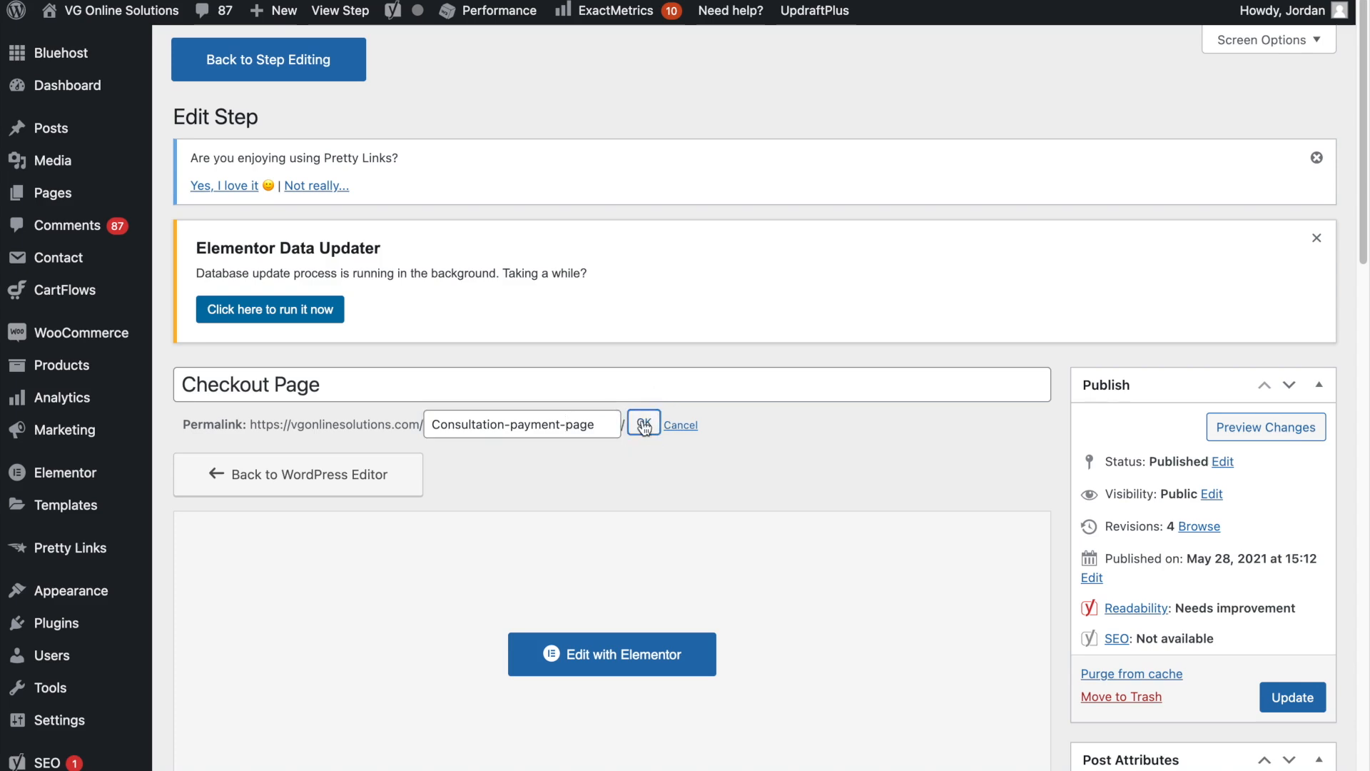
pyautogui.click(1292, 690)
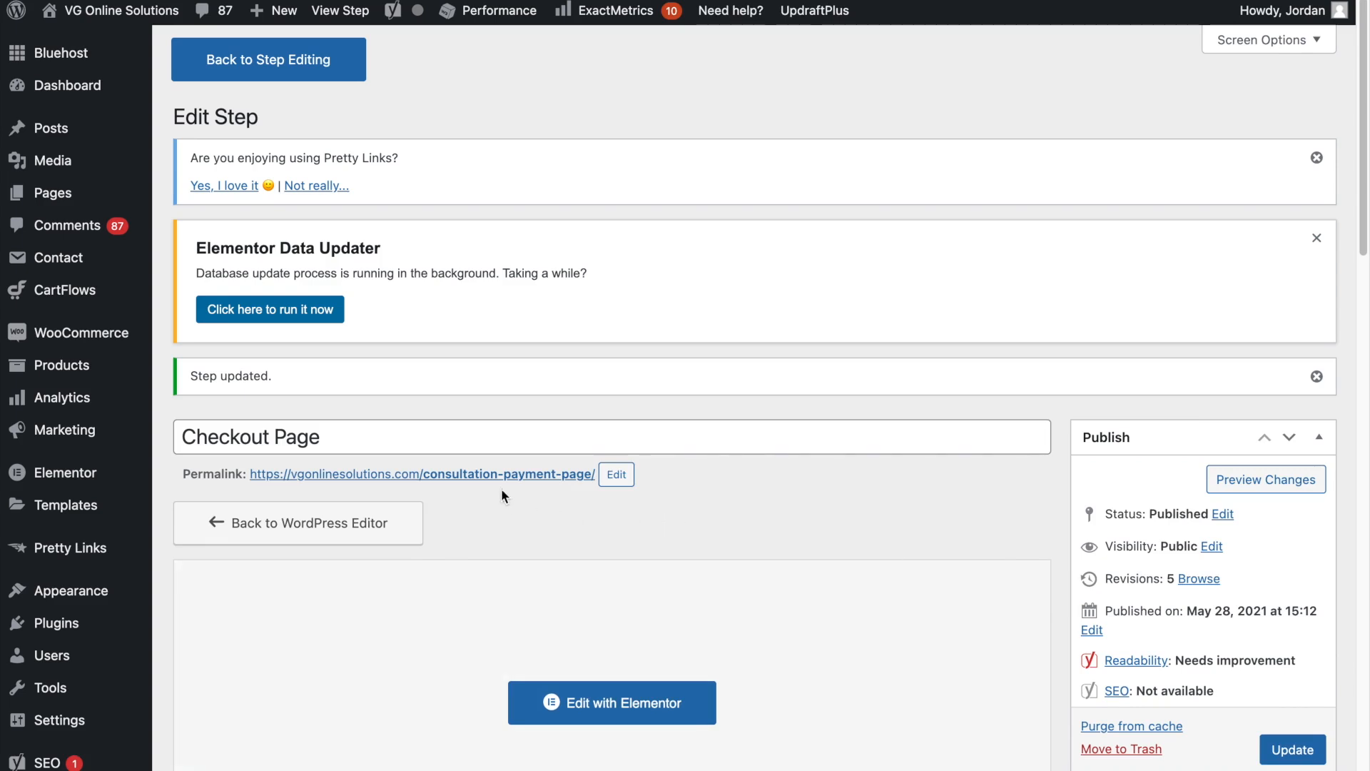
# - Copy the checkout page's permalink and load it in the separate browser window showing the Google home page
pyautogui.rightClick(508, 478)
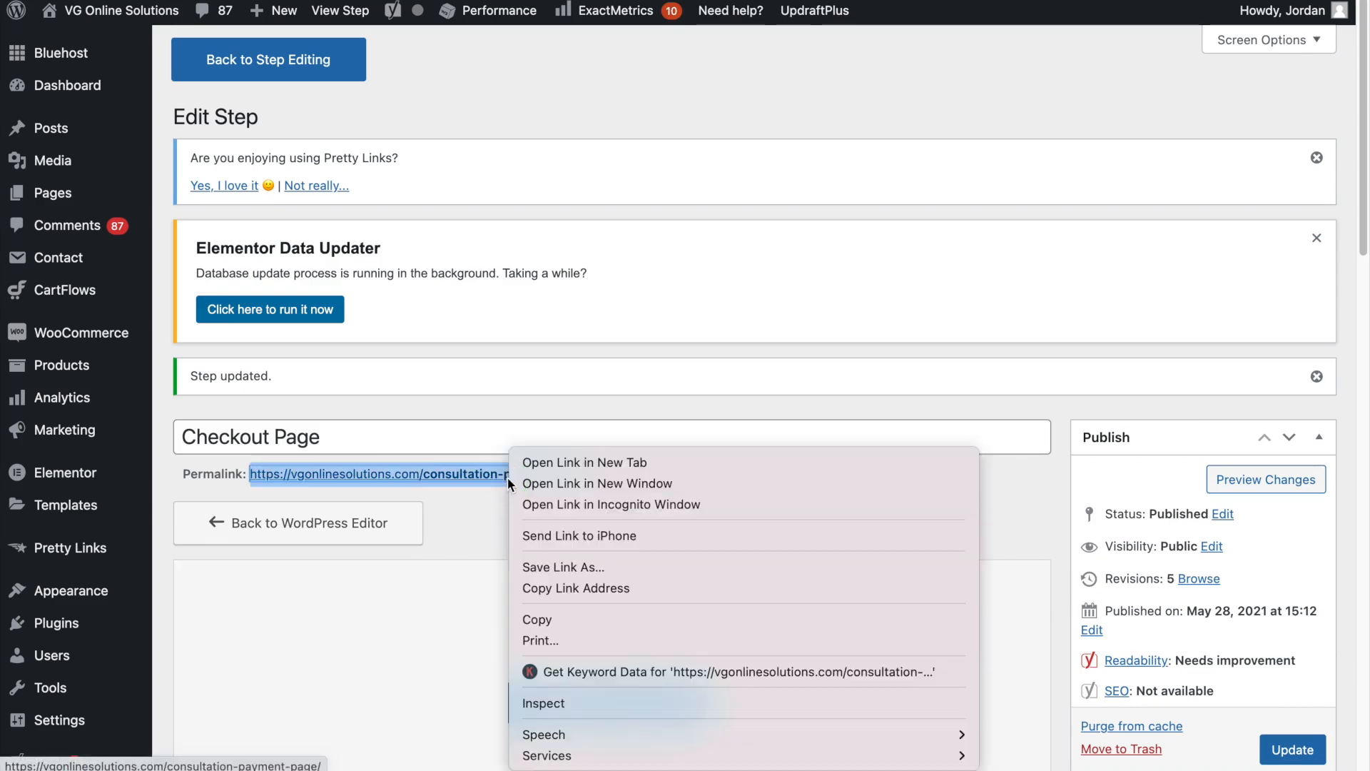
pyautogui.click(550, 614)
pyautogui.click(490, 528)
pyautogui.hotkey('ctrl', 'Left')
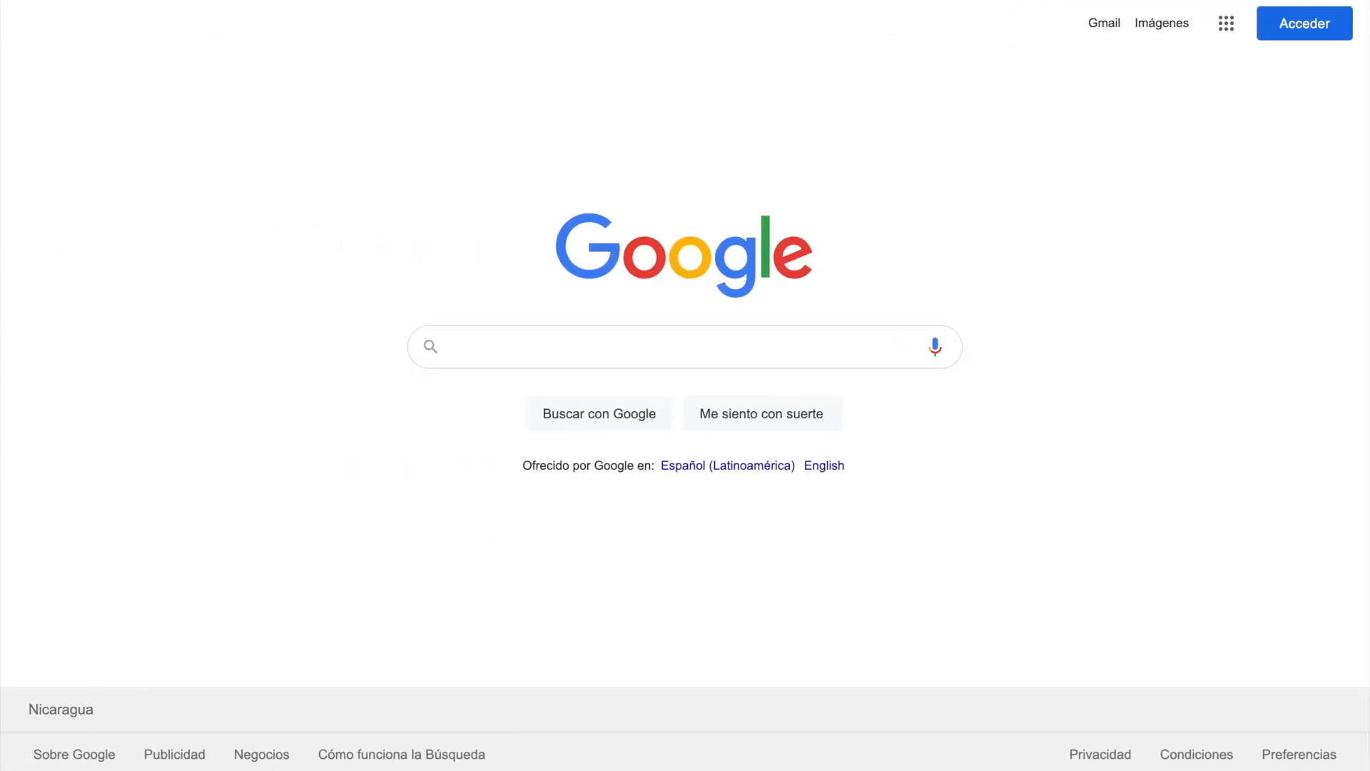
pyautogui.hotkey('ctrl', 'l')
pyautogui.hotkey('ctrl', 'v')
pyautogui.press('Return')
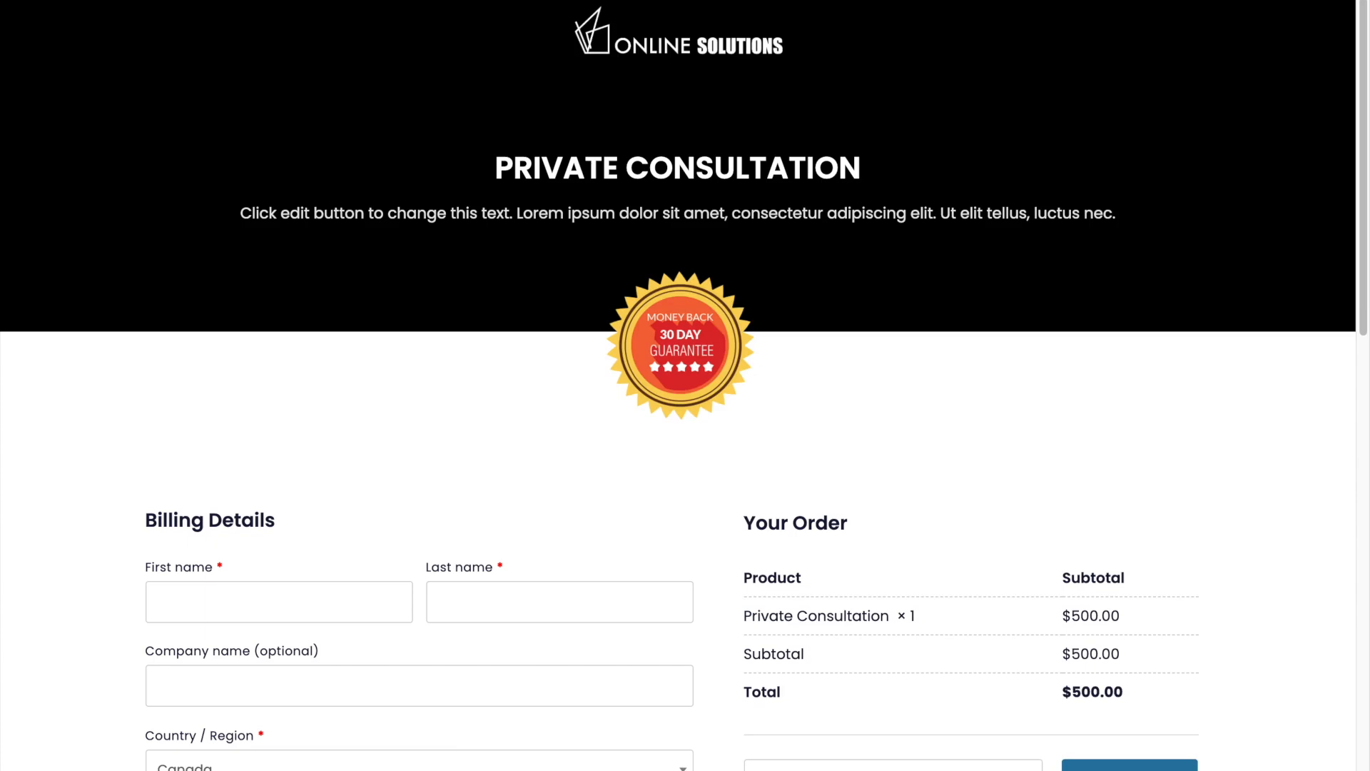
# - Fill in the billing details with the autofill entry for the customer's name, address, phone and email, and review the form
pyautogui.scroll(-4, 557, 214)
pyautogui.click(215, 301)
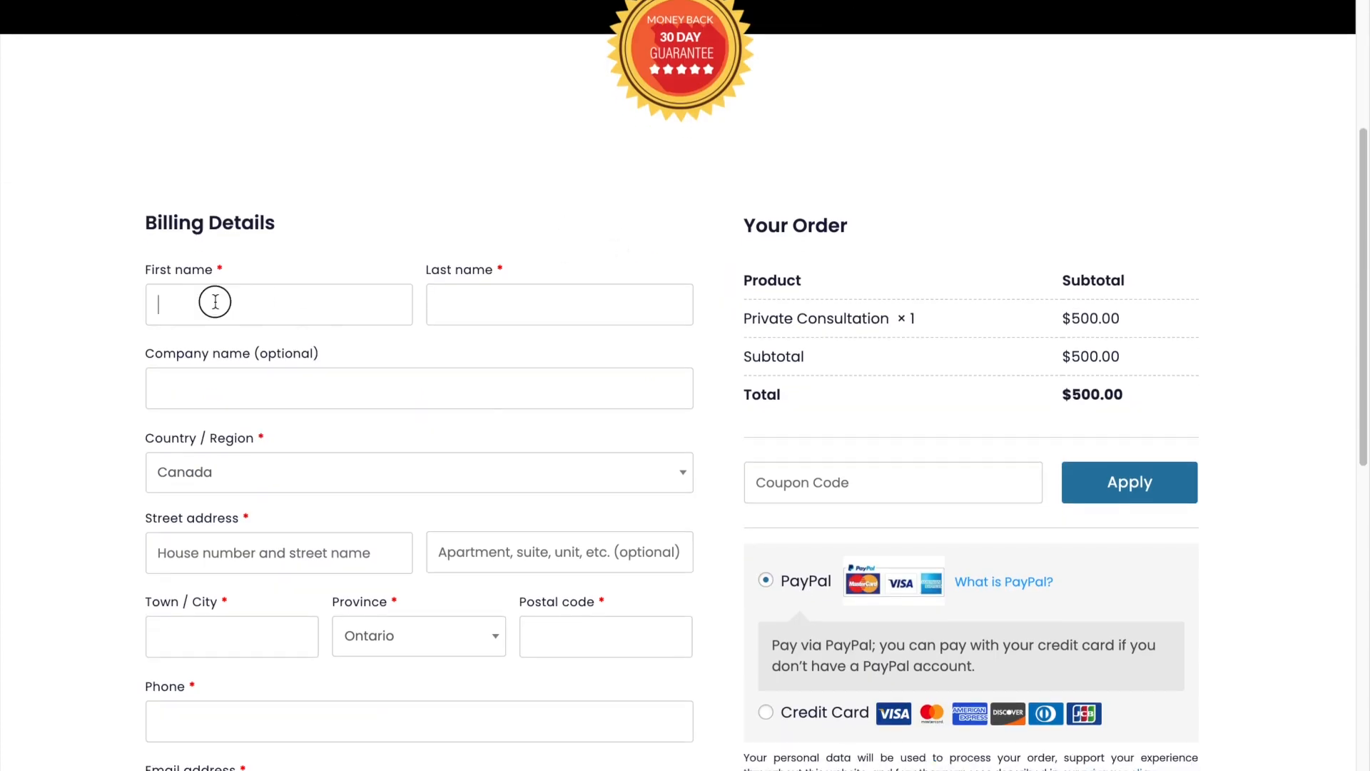
pyautogui.click(231, 476)
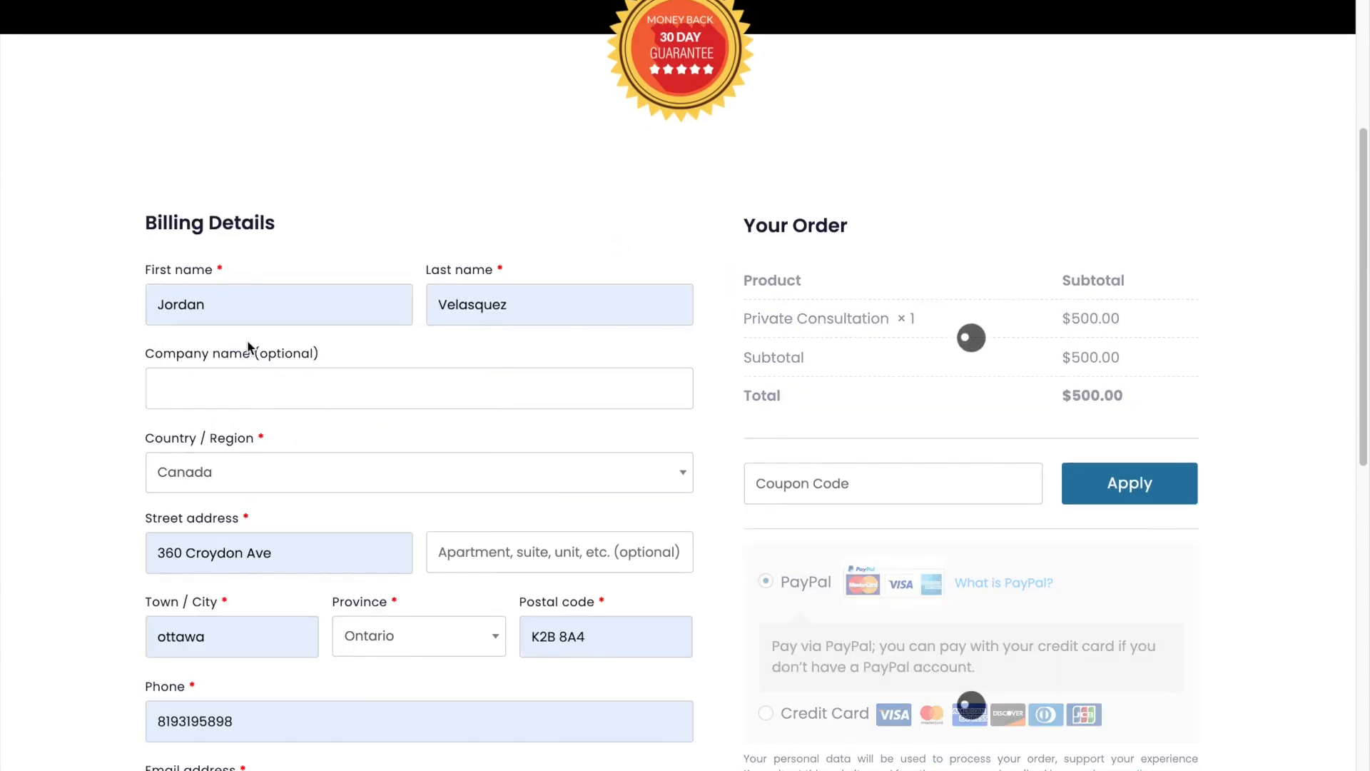
pyautogui.scroll(-2, 165, 395)
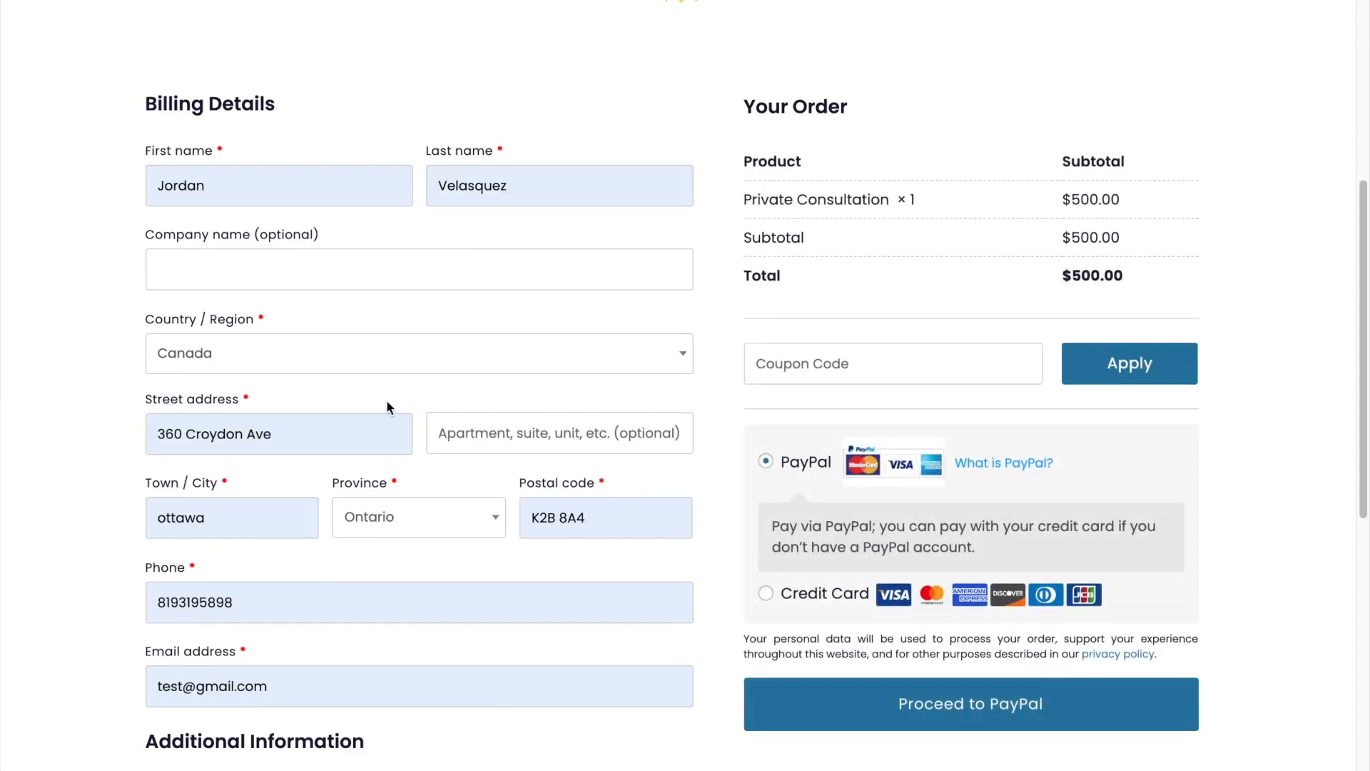
pyautogui.scroll(-5, 400, 400)
pyautogui.scroll(4, 535, 485)
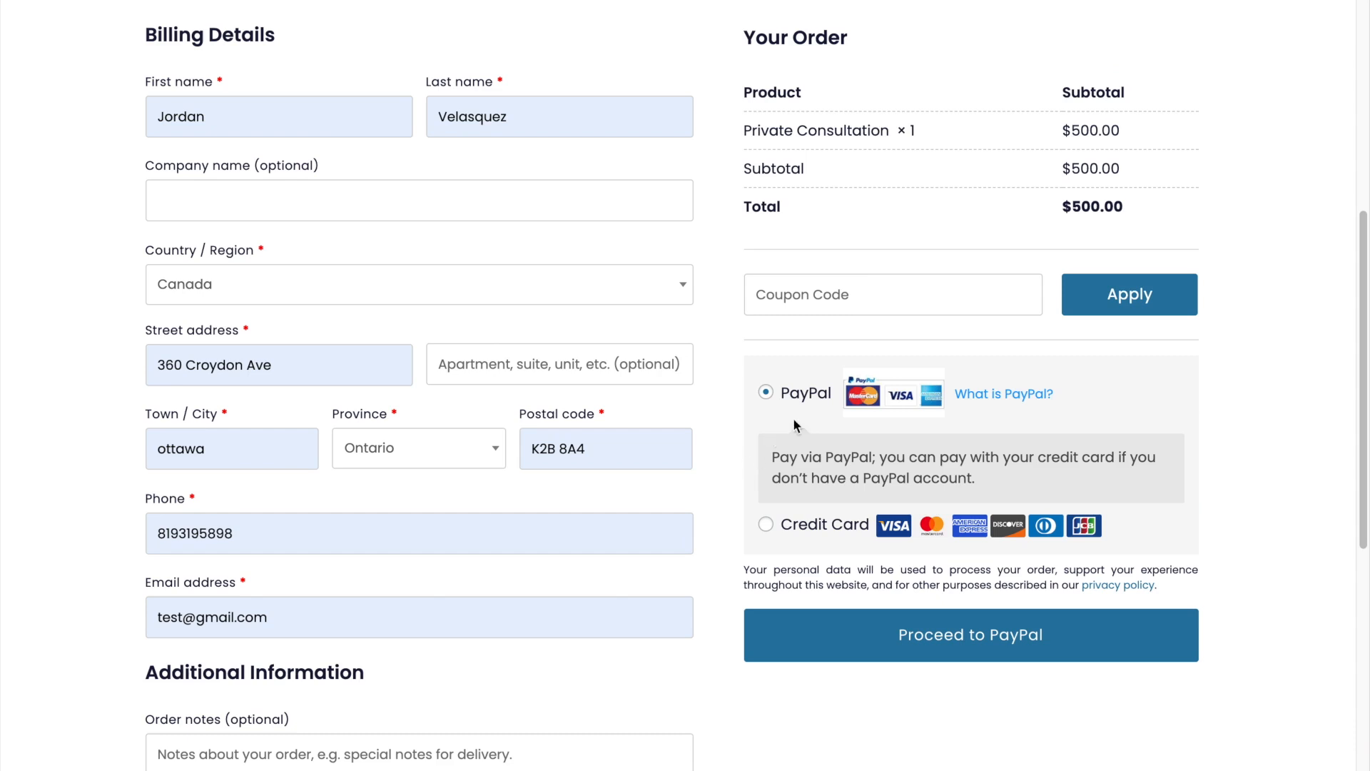
# - Choose Credit Card as the payment method and enter the Stripe test card number, expiry date and card code
pyautogui.click(769, 523)
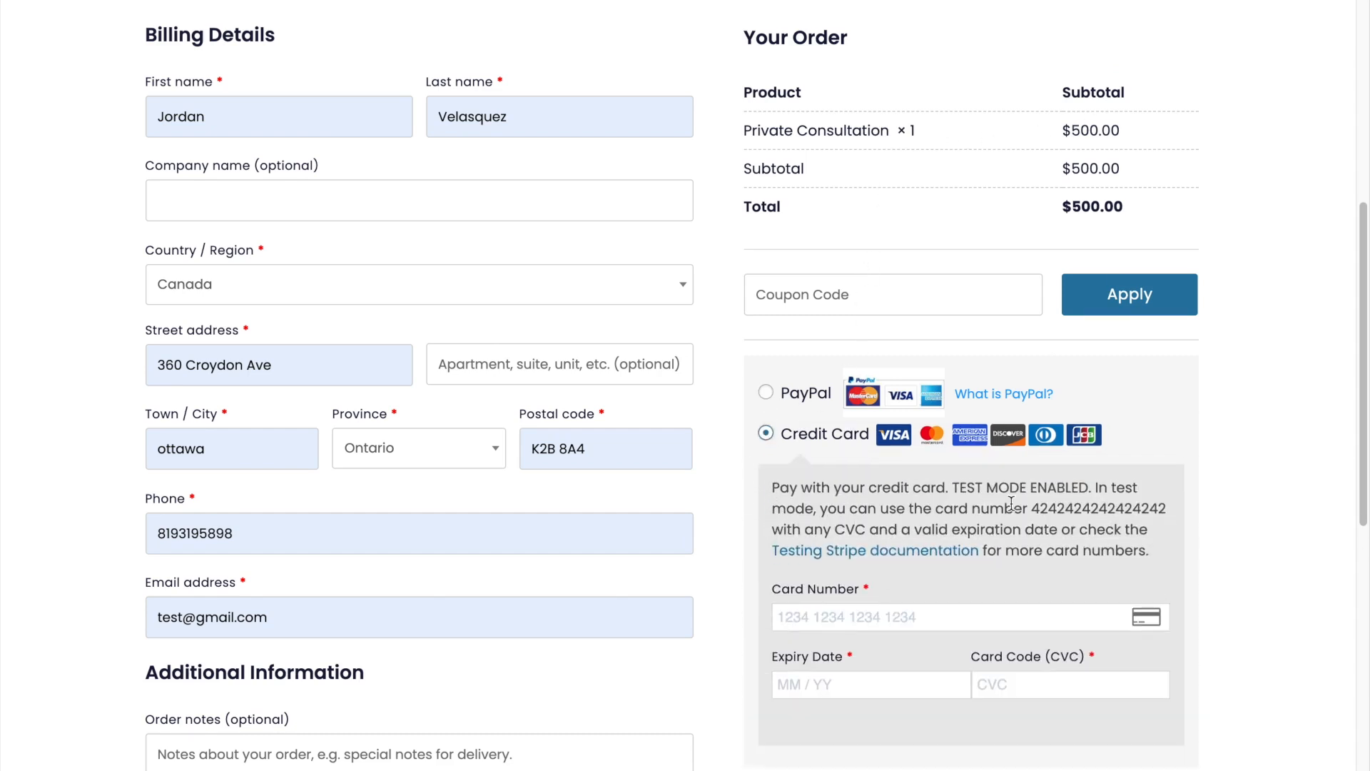
pyautogui.moveTo(954, 488); pyautogui.dragTo(1086, 486)
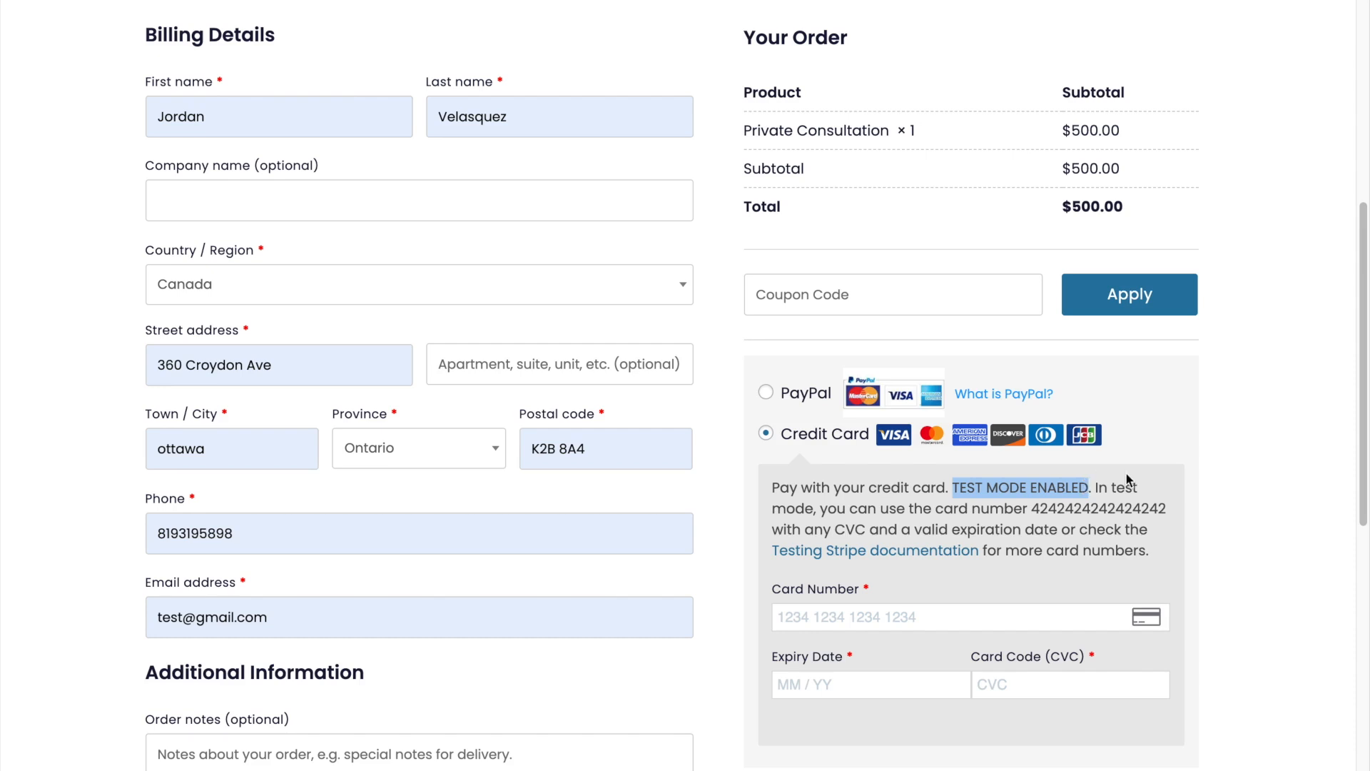
pyautogui.click(1046, 508)
pyautogui.moveTo(1046, 508); pyautogui.dragTo(1167, 508)
pyautogui.click(915, 616)
pyautogui.hotkey('ctrl', 'v')
pyautogui.scroll(-2, 915, 615)
pyautogui.click(807, 529)
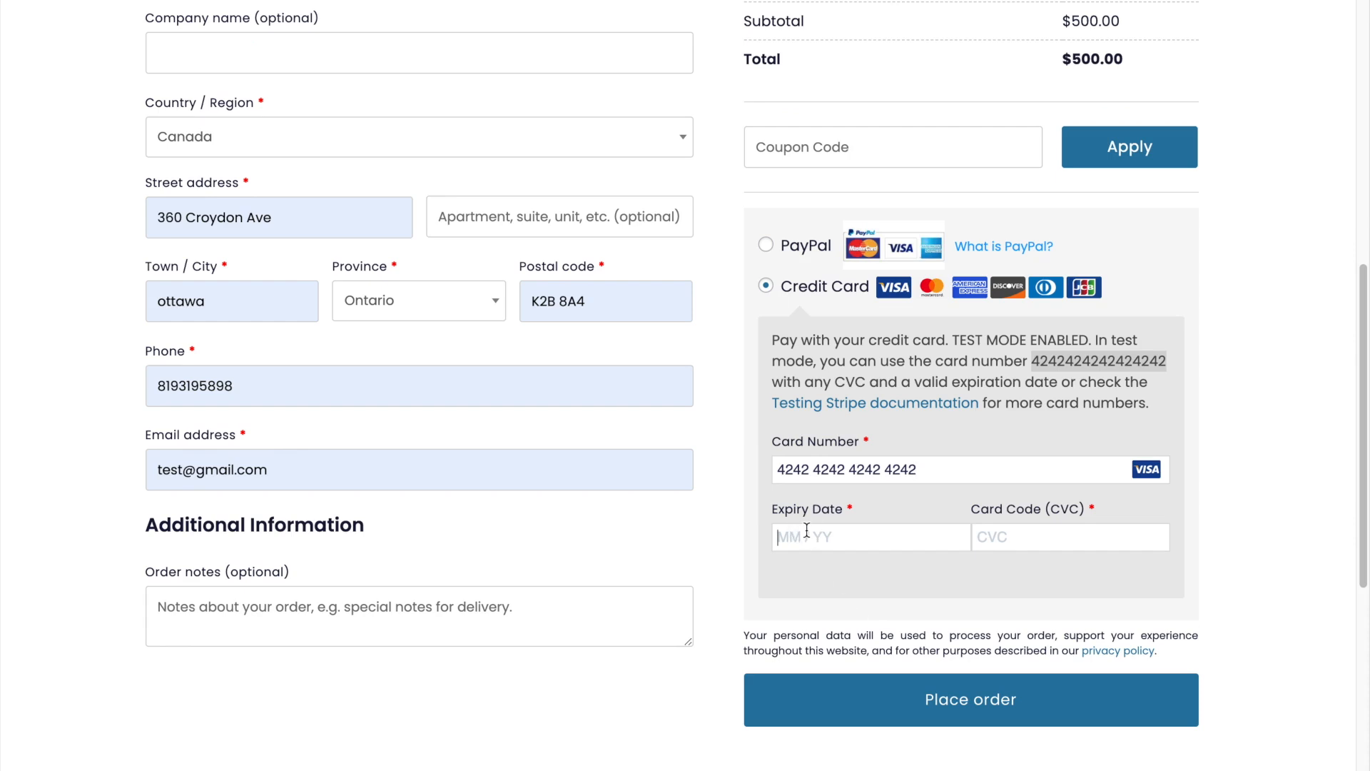
pyautogui.write('1223')
pyautogui.write('123')
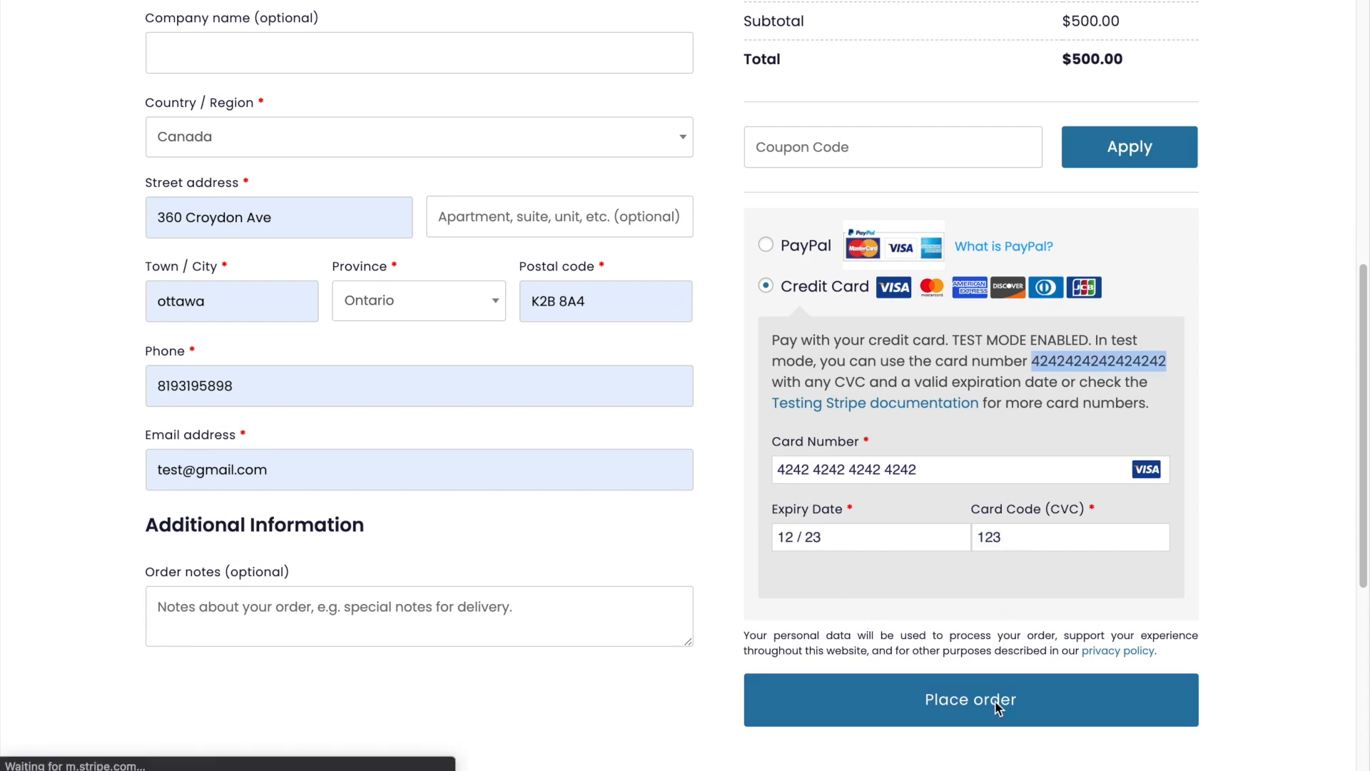
# - Place the Private Consultation test order and review the thank-you page down to the community section
pyautogui.click(996, 700)
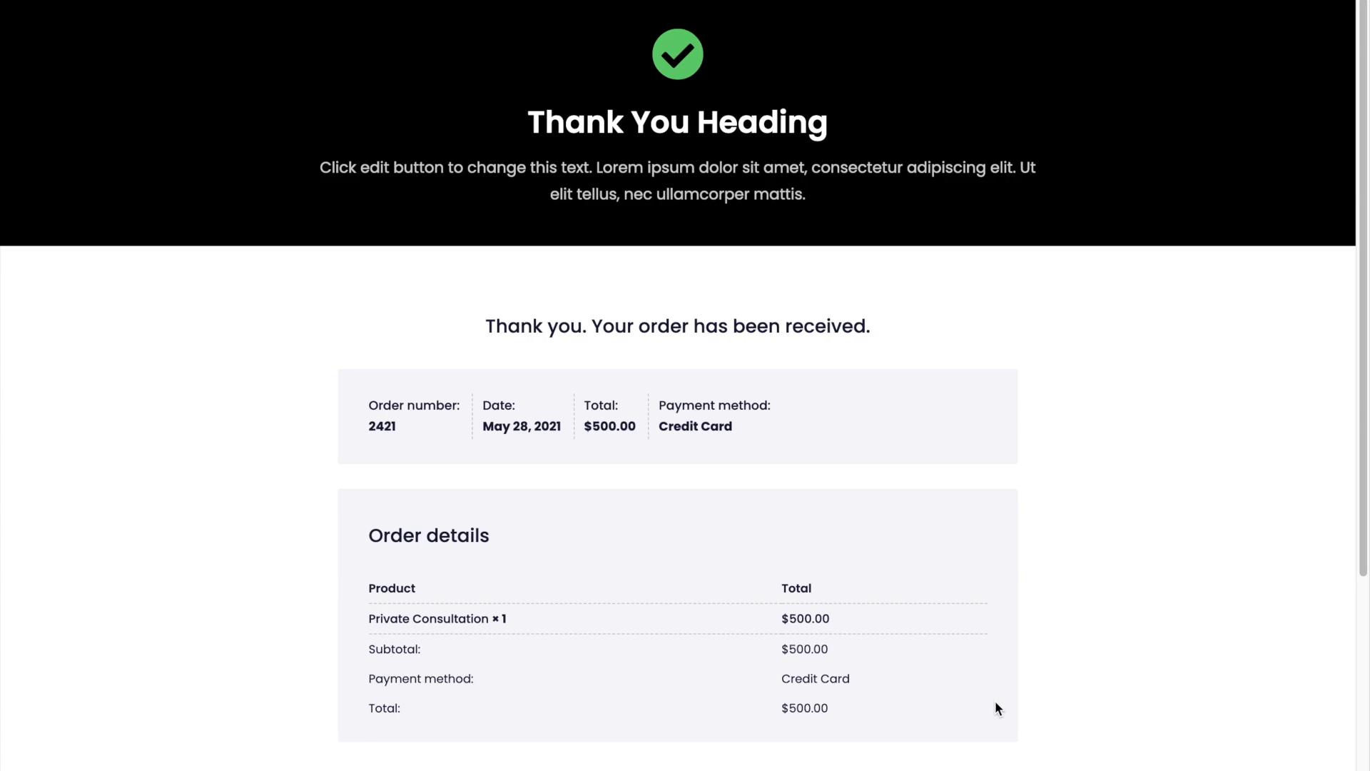
pyautogui.scroll(-4, 995, 708)
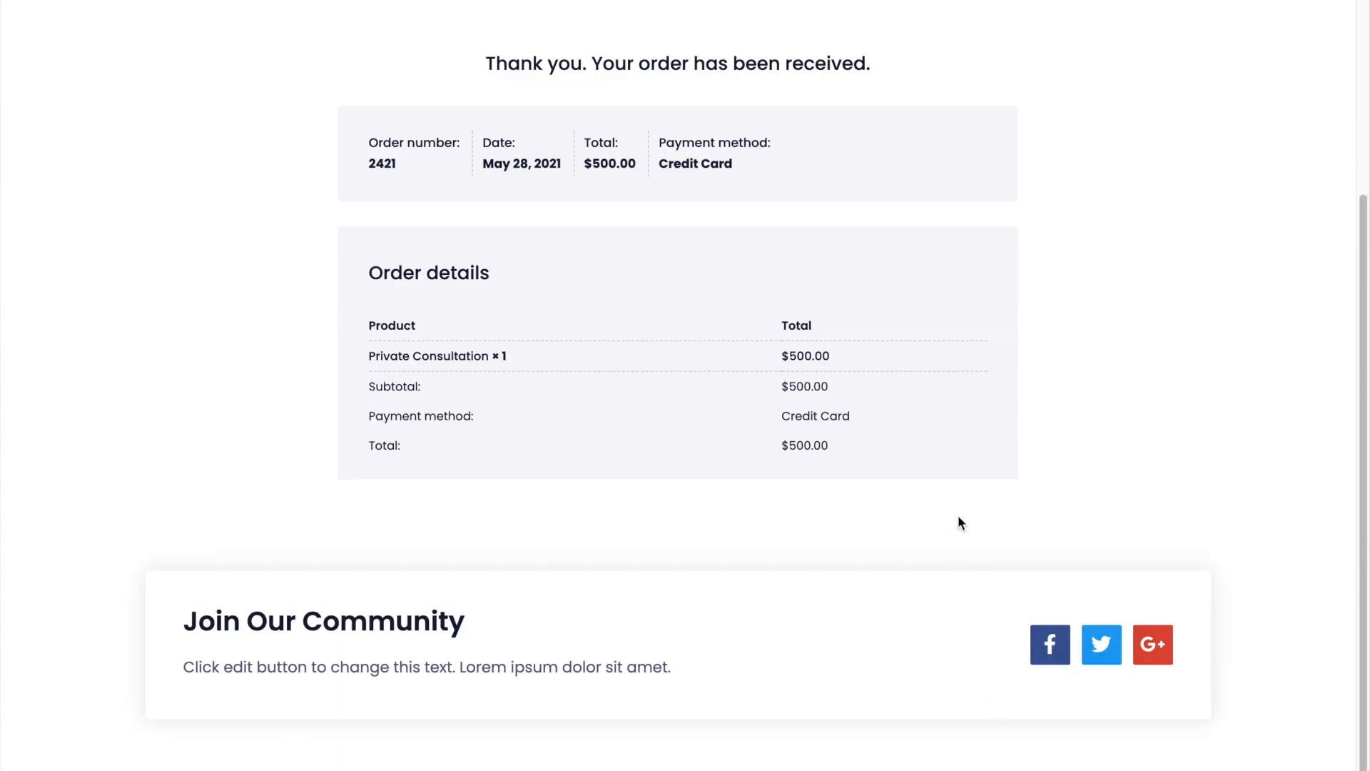
pyautogui.scroll(4, 960, 522)
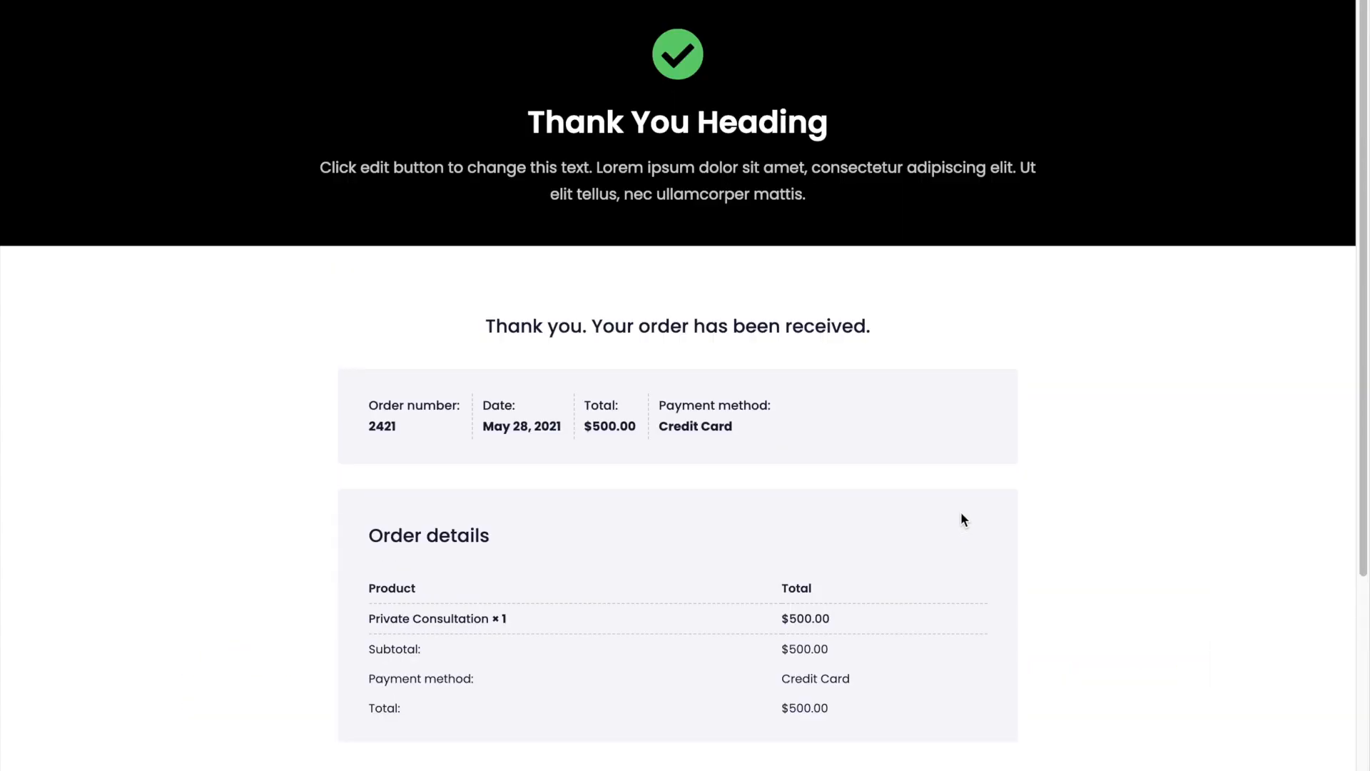